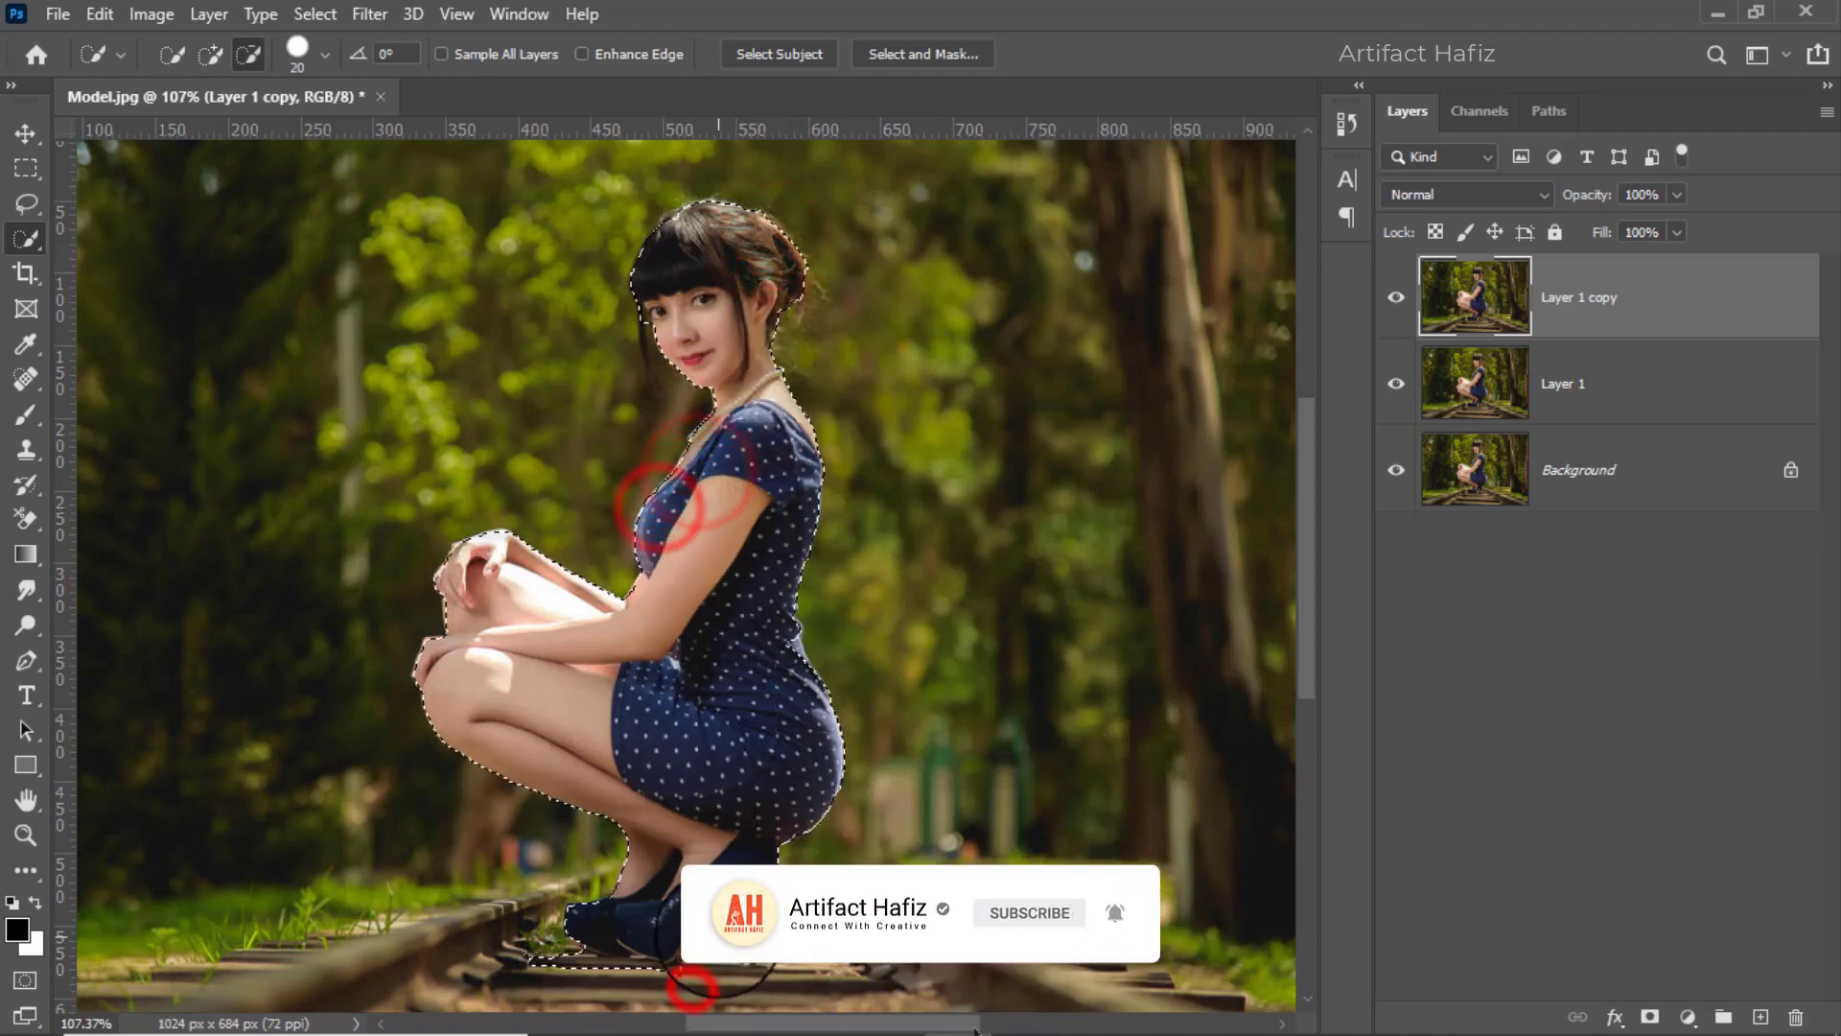
Subtract the background gap between the front shoe's sole and its heel from the model's selection.
scroll(744, 935, "up", 6)
left_click(703, 921, "alt")
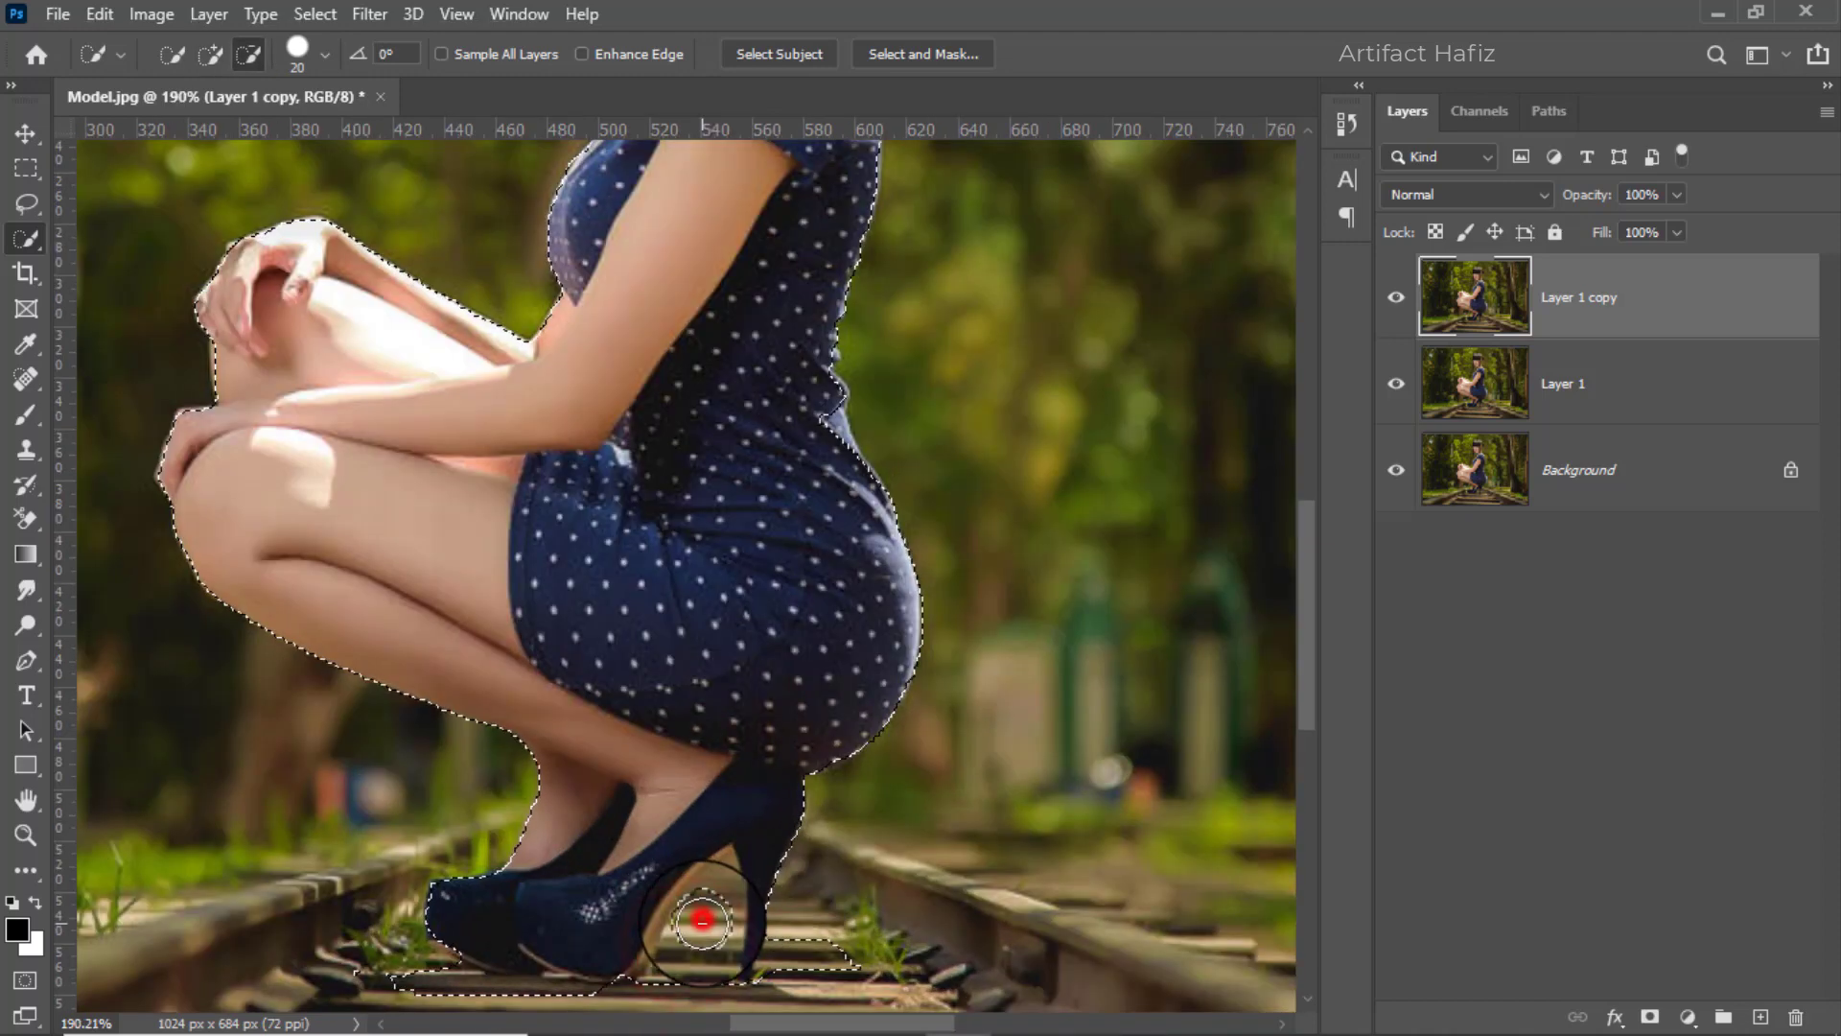
left_click(707, 922, "alt")
left_click(719, 917, "alt")
Add the front shoe and its stiletto heel back to the selection, reducing the Quick Selection brush to size 8.
left_click(651, 911)
key("bracketleft")
key("bracketleft")
key("bracketleft")
key("bracketleft")
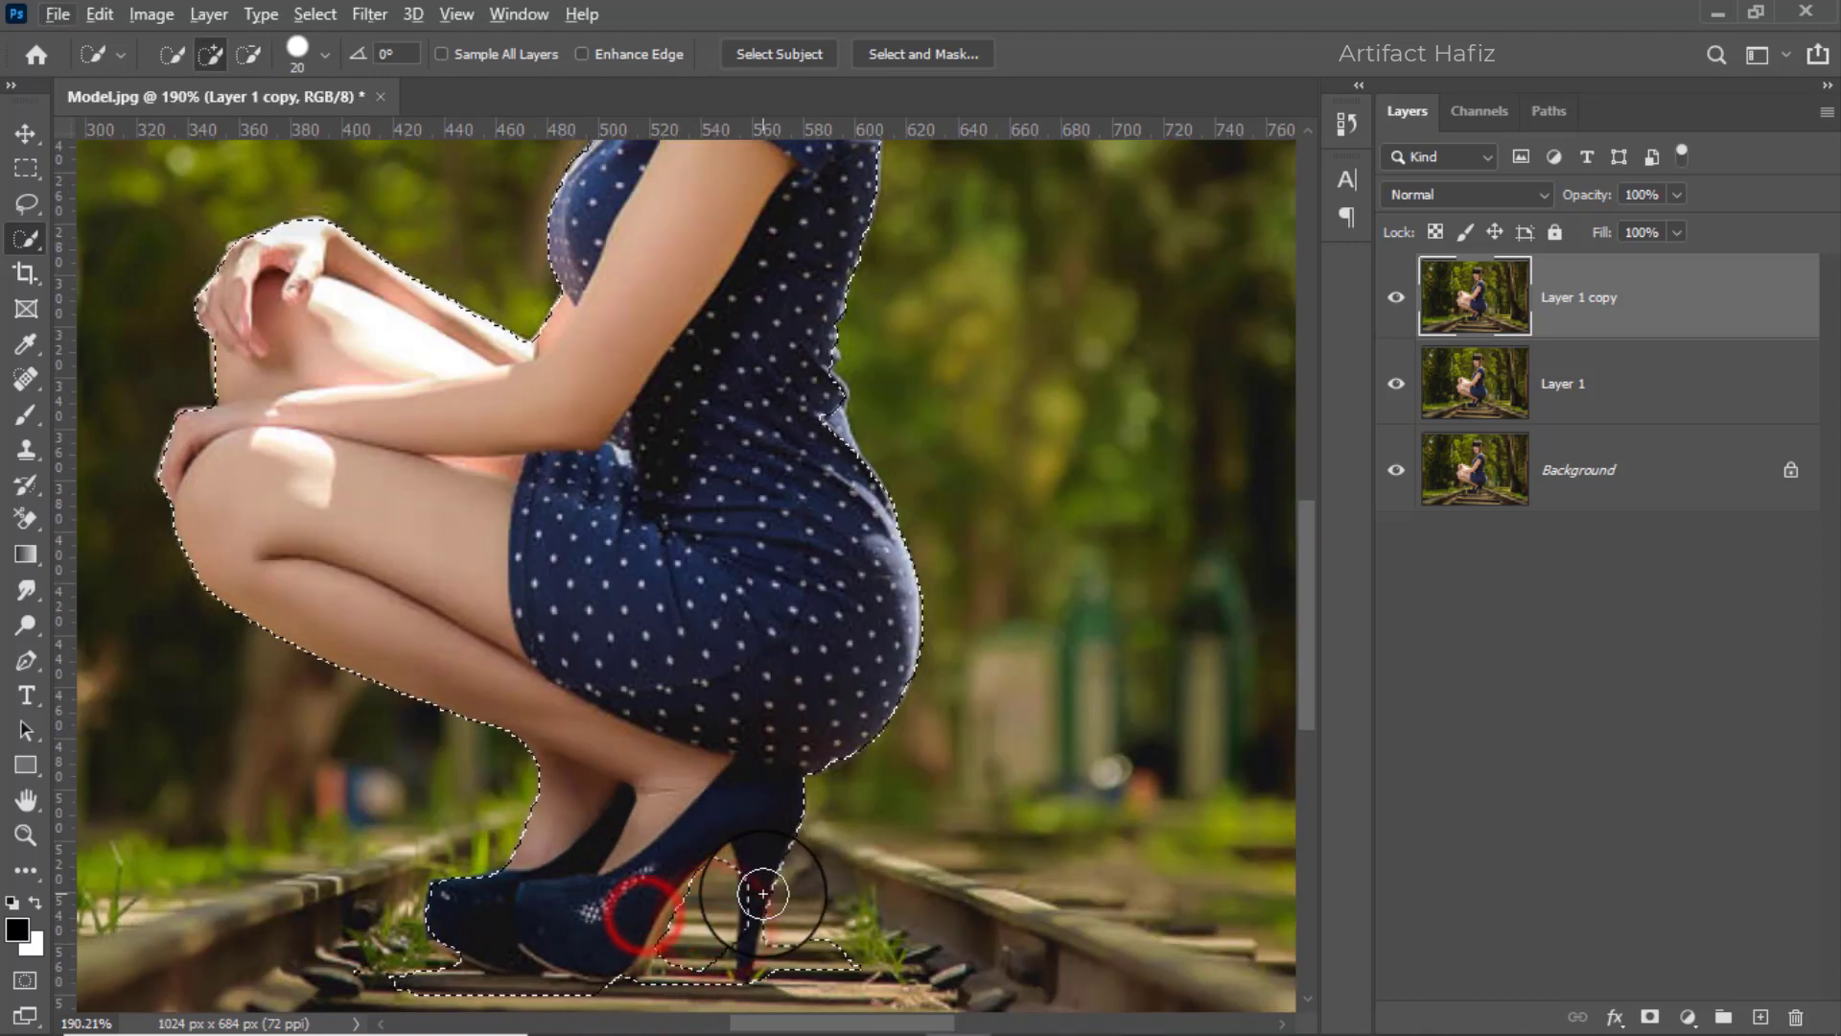
left_click(756, 878)
left_click(725, 868)
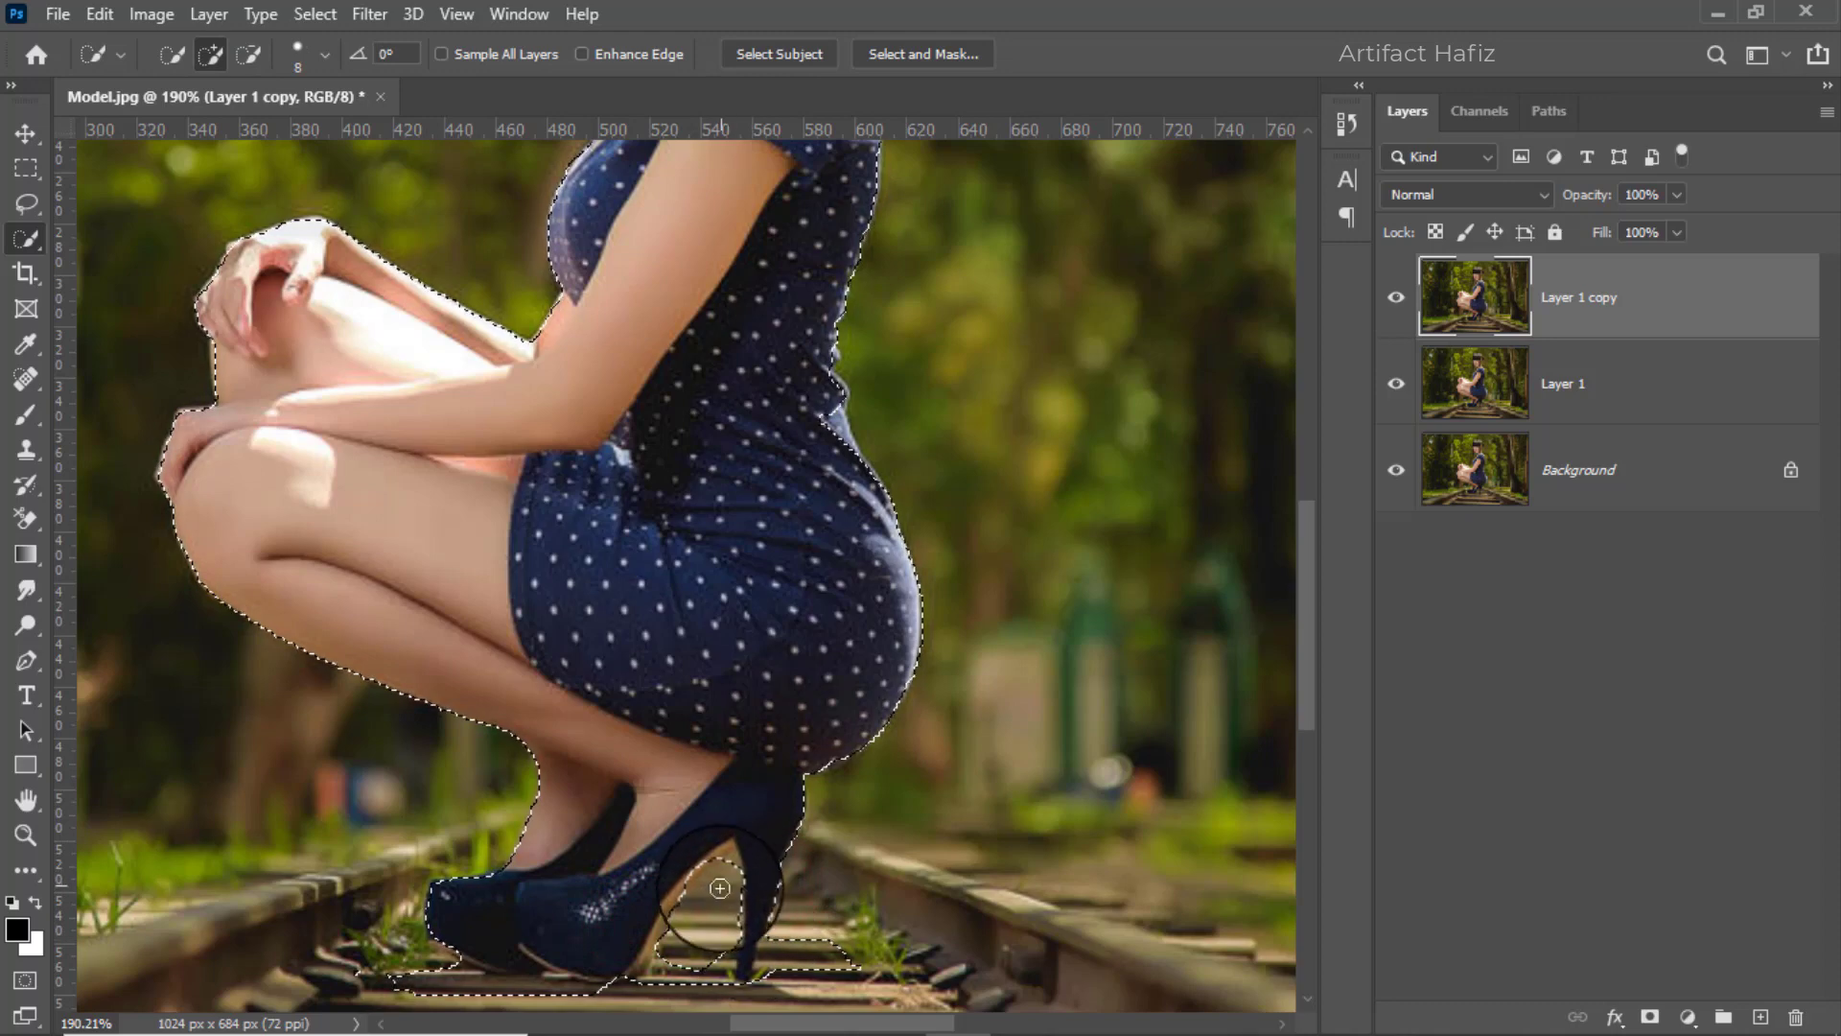
scroll(460, 728, "down", 5, "alt")
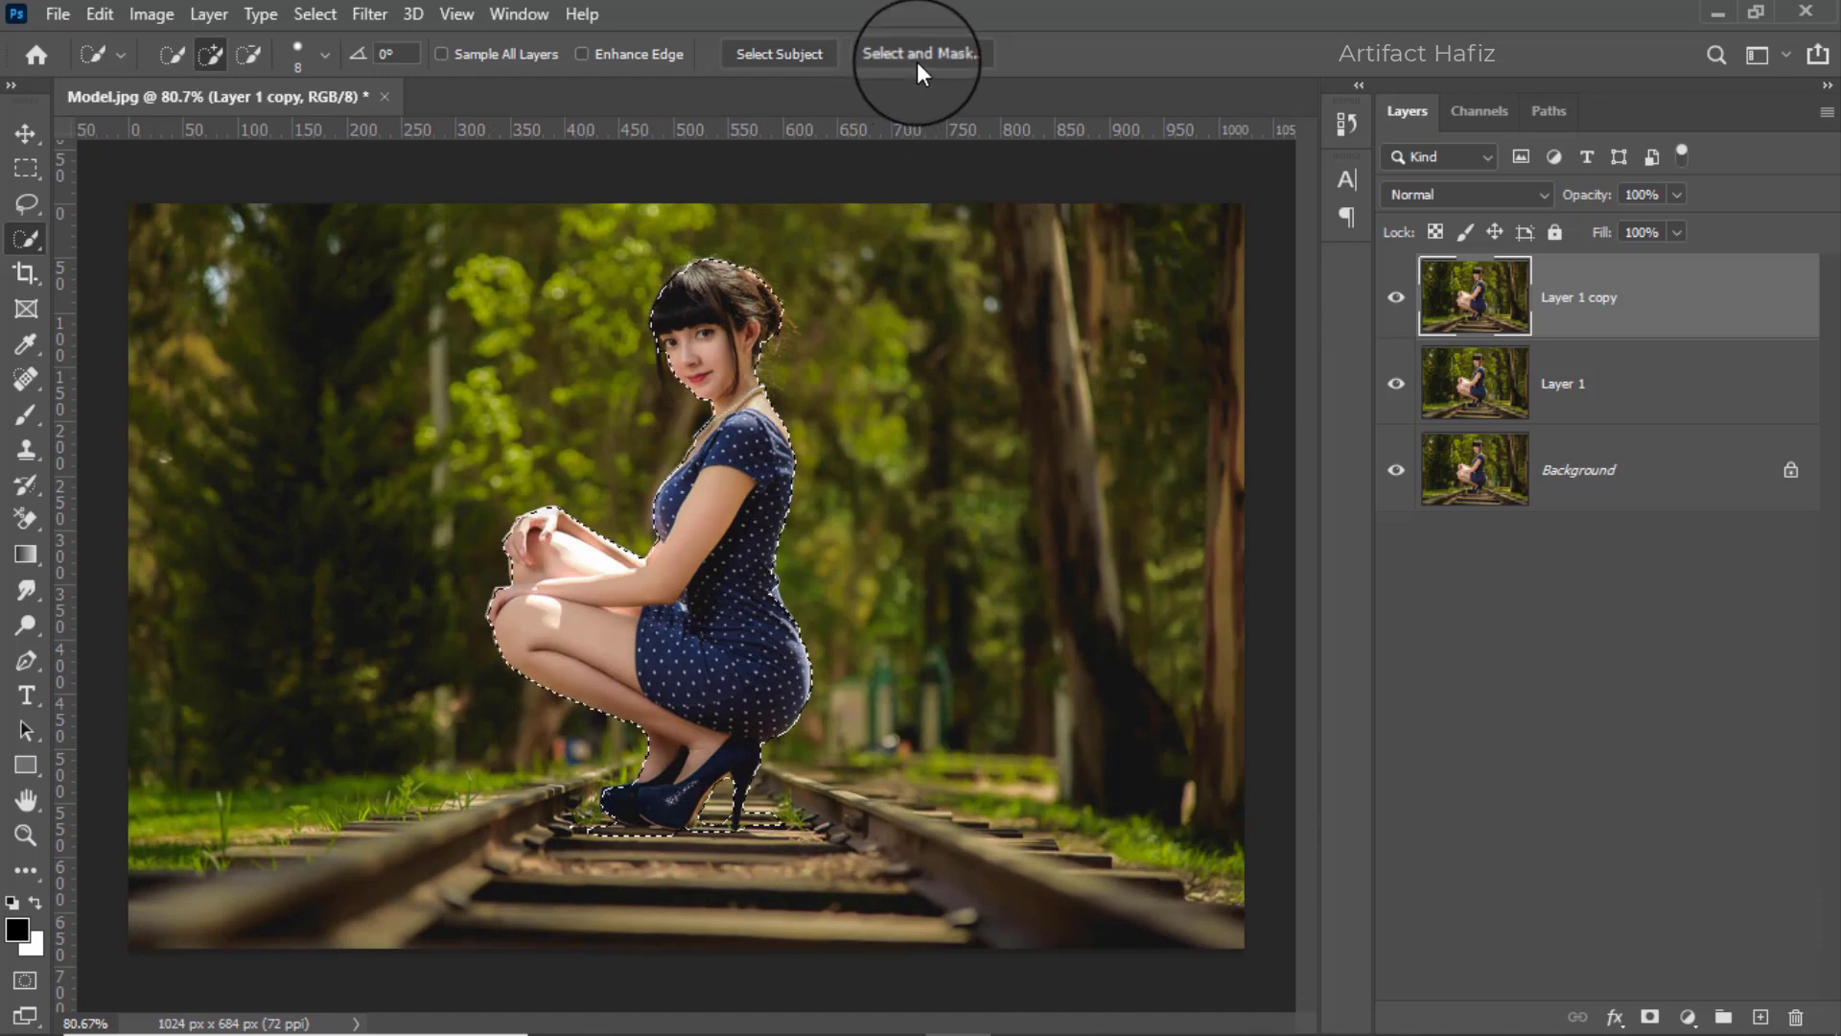
Open the model's selection in Select and Mask using the Overlay view.
left_click(314, 13)
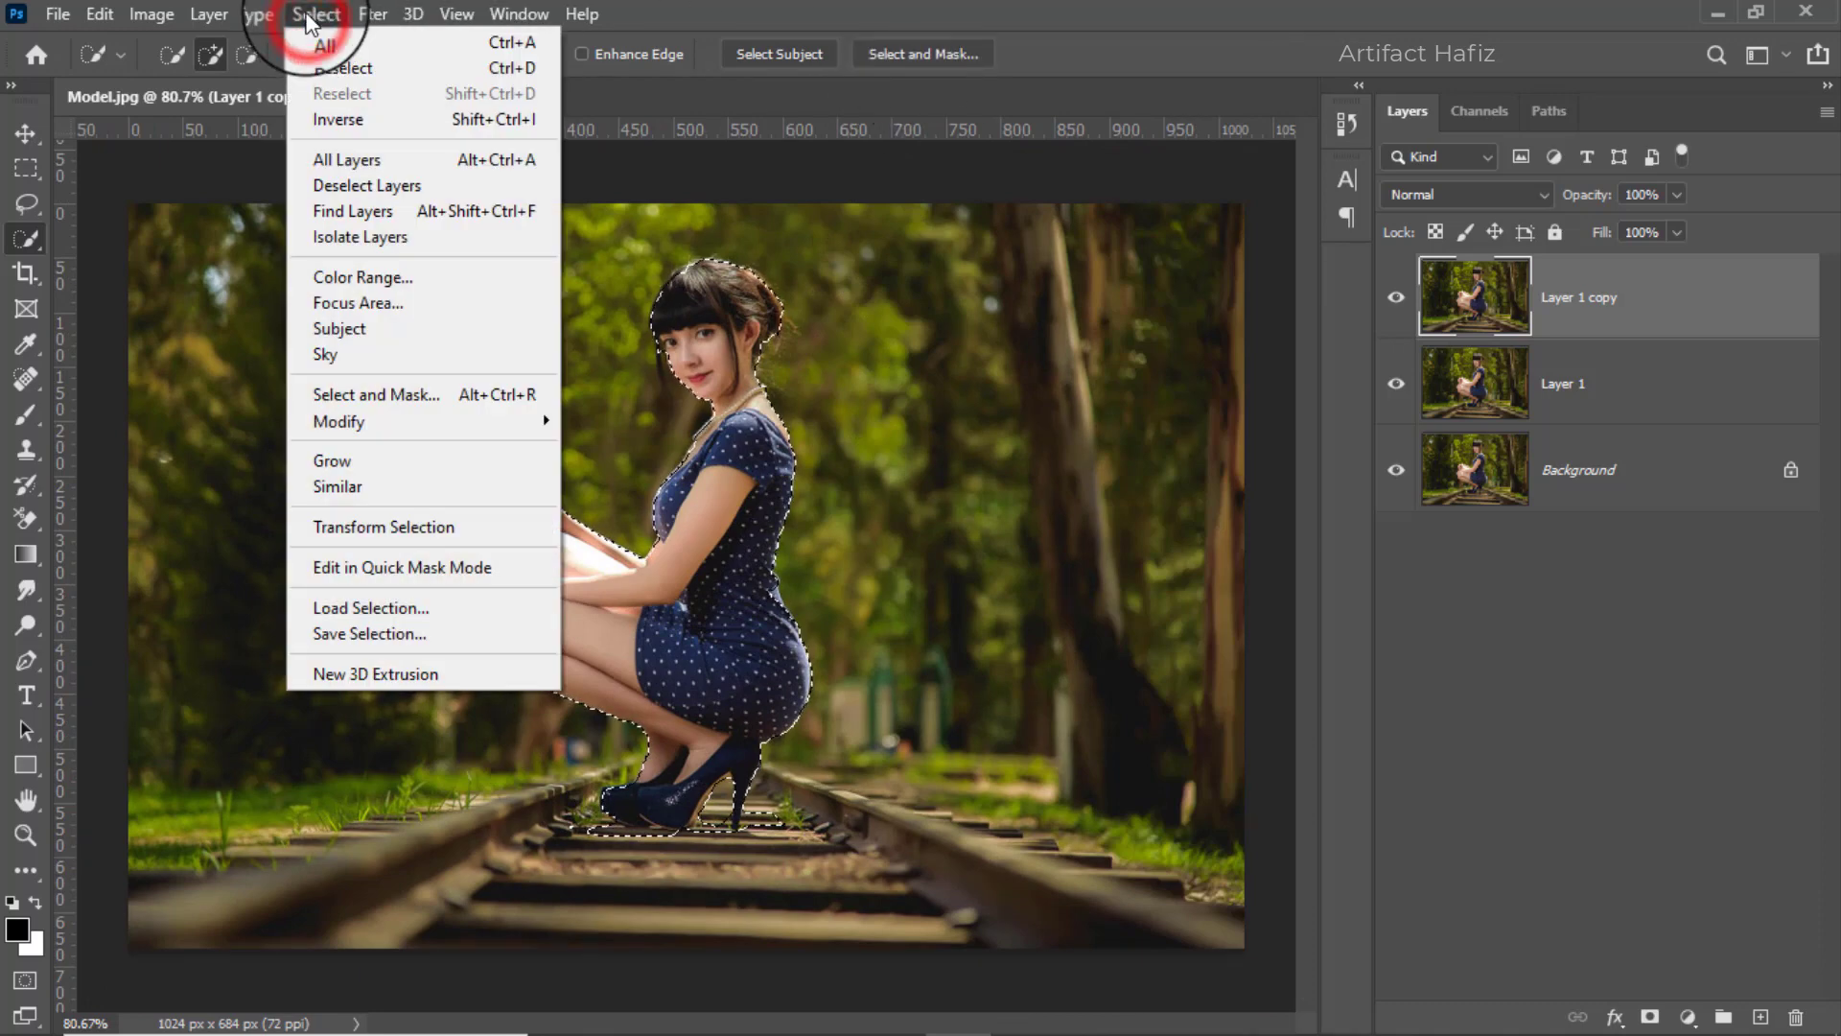
left_click(916, 58)
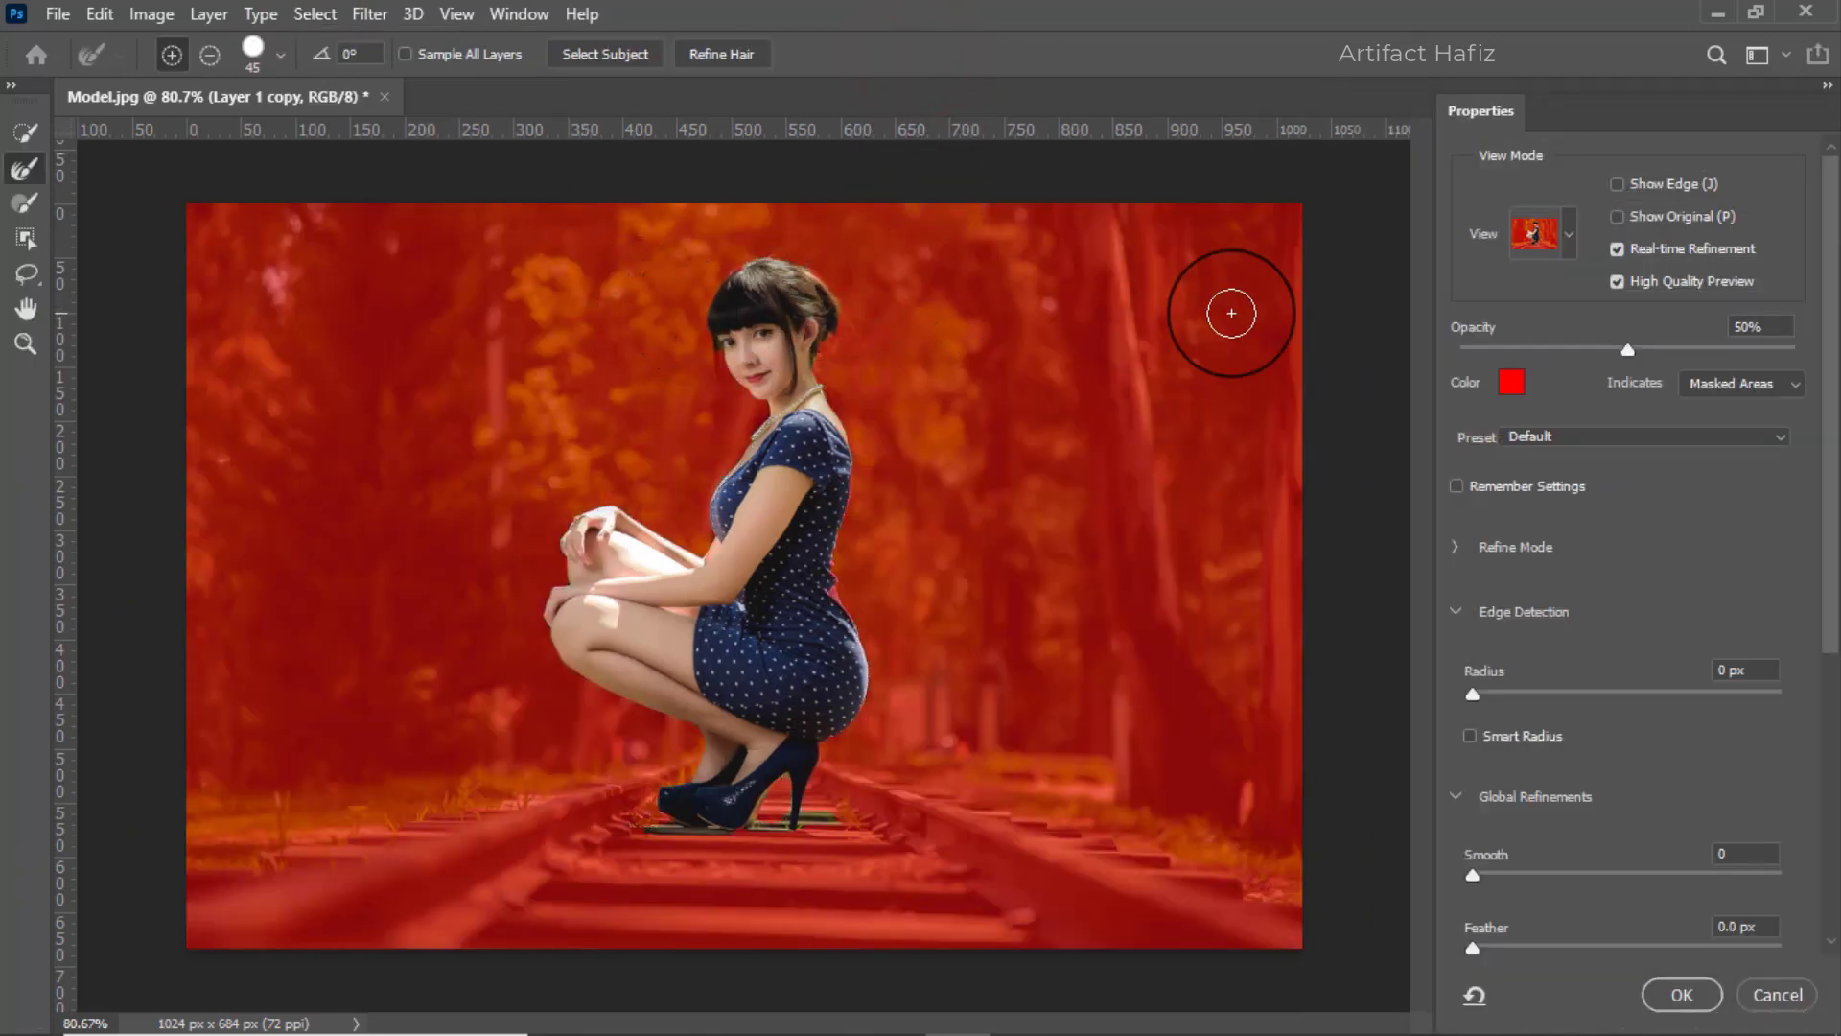
left_click(1570, 247)
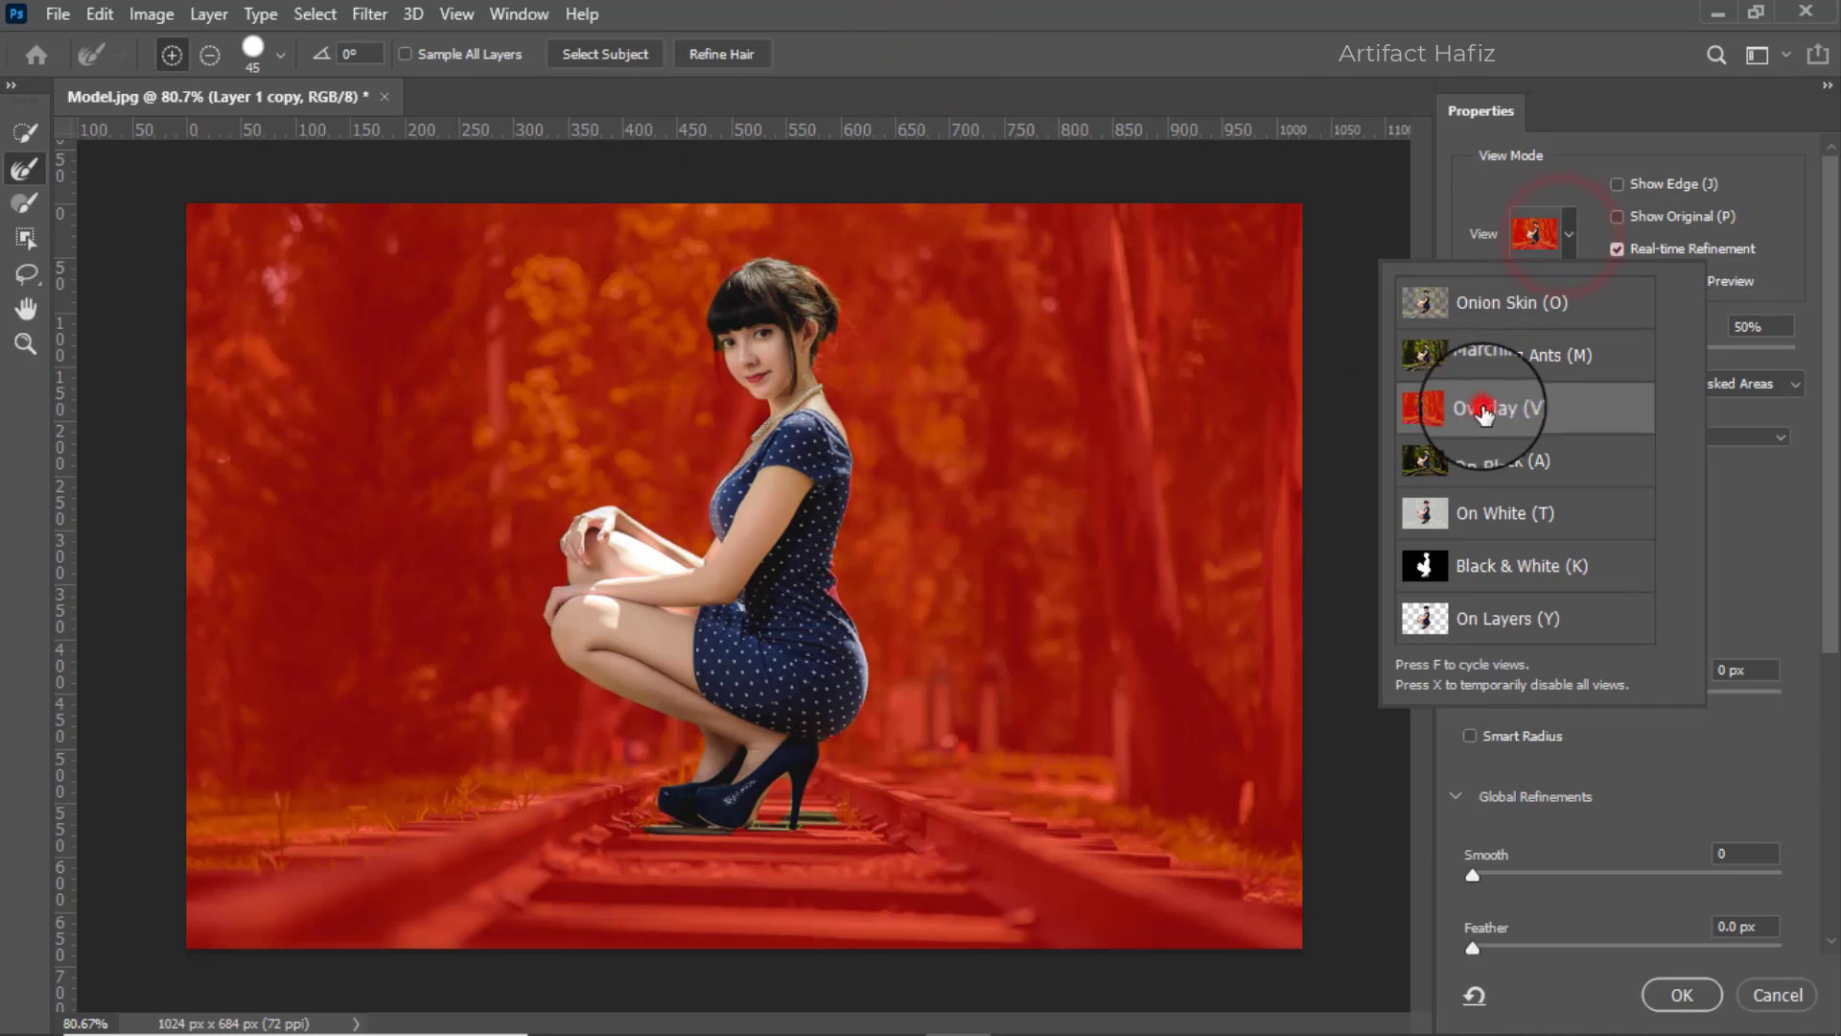
left_click(1442, 175)
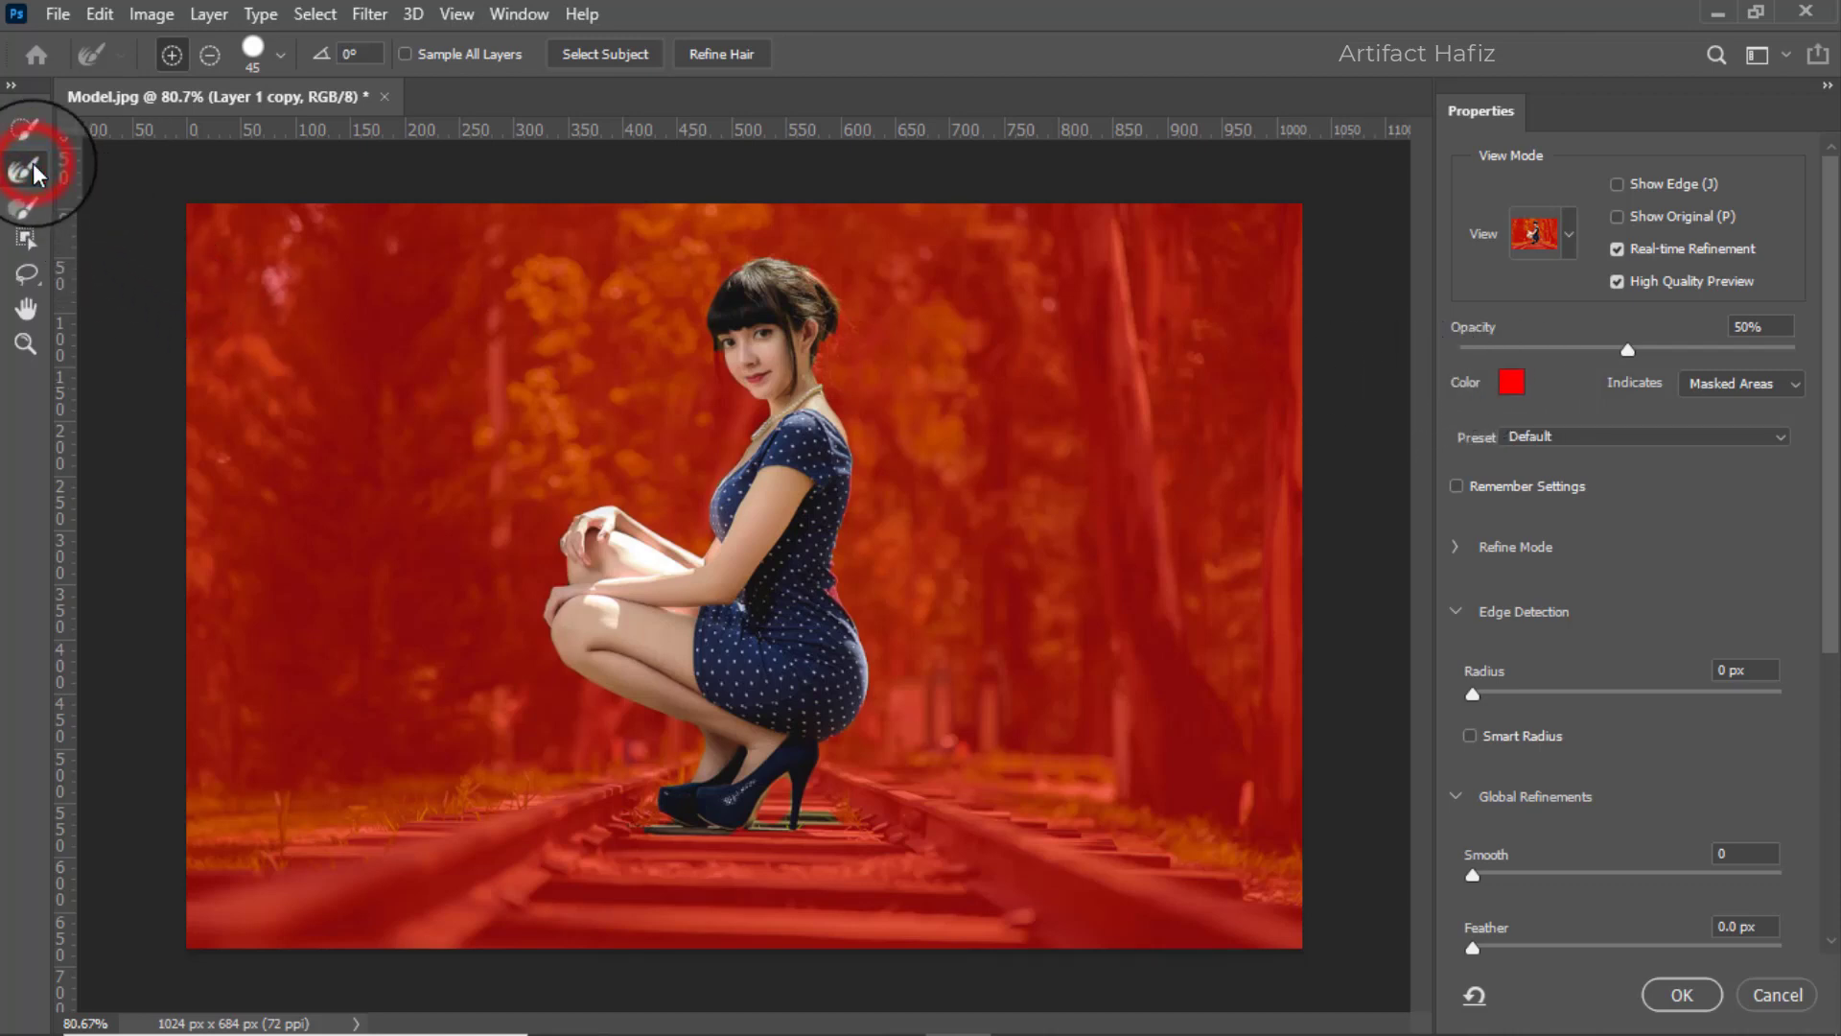
Refine the selection edge around the model's hair with the Refine Edge Brush at size 15.
scroll(752, 300, "up", 2)
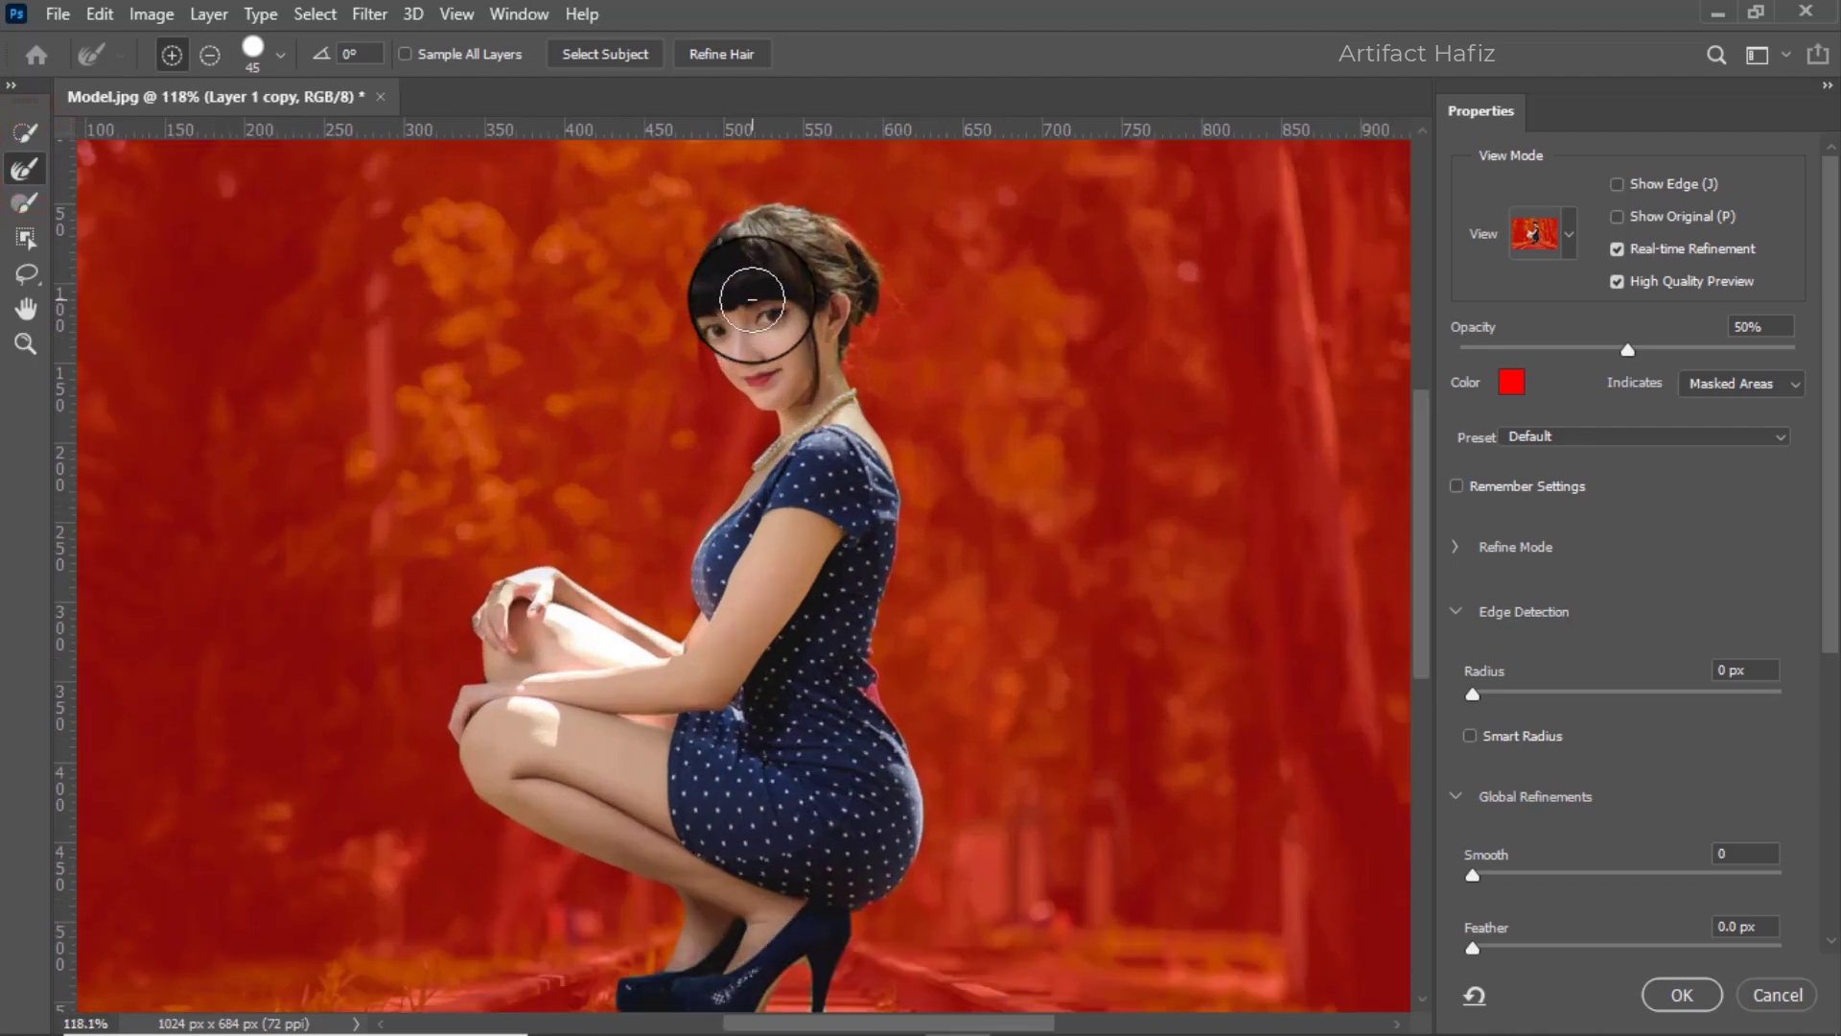
key("bracketleft")
key("bracketleft")
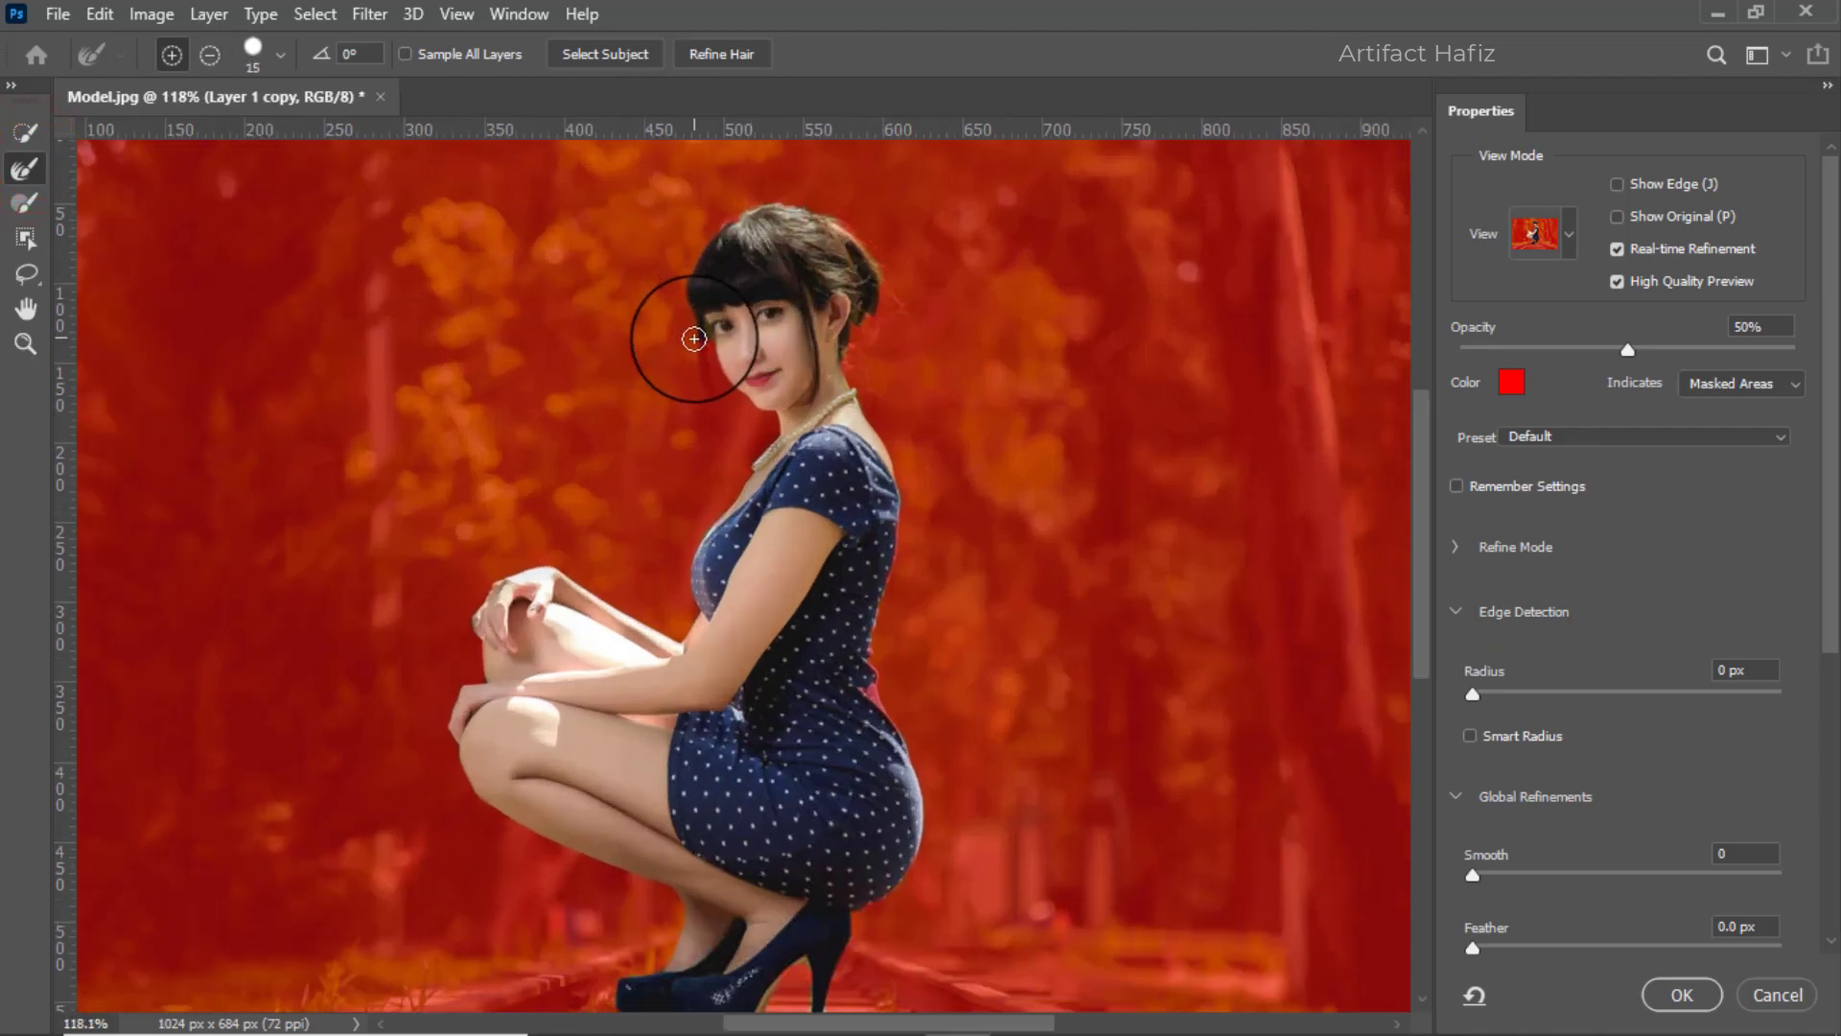
mouse_move(693, 339)
left_mouse_down()
mouse_move(707, 397)
mouse_move(688, 319)
mouse_move(703, 236)
mouse_move(801, 203)
mouse_move(883, 286)
mouse_move(851, 360)
left_mouse_up()
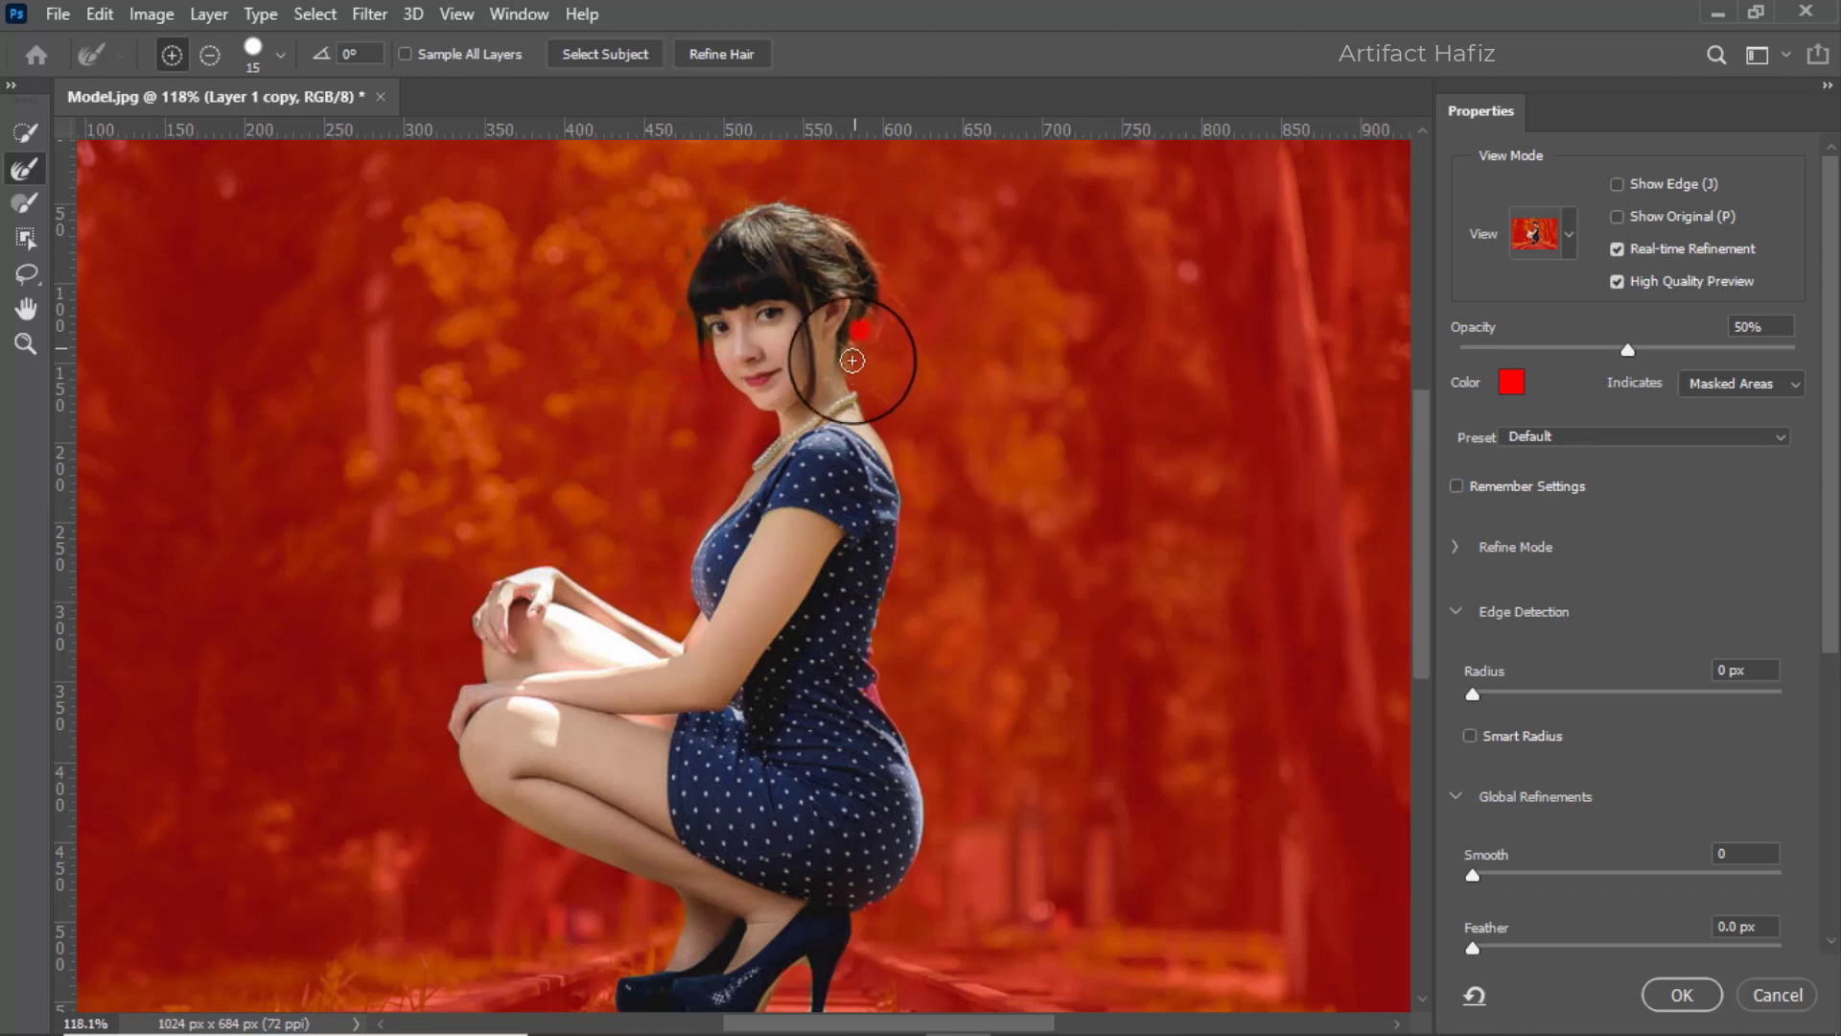
Refine the edge along the back of the dress and add its missing area with the Quick Selection tool.
mouse_move(930, 548)
left_mouse_down()
mouse_move(941, 362)
mouse_move(892, 448)
left_mouse_up()
left_click(25, 132)
left_click(879, 505)
left_click(868, 463)
Refine the remaining outline around the lower dress, legs and arms with the Refine Edge Brush and apply the refined selection.
left_click(16, 173)
left_click_drag(949, 699, 935, 603)
mouse_move(604, 769)
left_mouse_down()
mouse_move(832, 766)
mouse_move(879, 743)
mouse_move(798, 686)
mouse_move(763, 738)
mouse_move(807, 727)
left_mouse_up()
left_click(624, 721)
mouse_move(484, 297)
left_mouse_down()
mouse_move(476, 395)
mouse_move(447, 435)
mouse_move(464, 503)
mouse_move(622, 594)
mouse_move(667, 650)
mouse_move(627, 687)
left_mouse_up()
scroll(682, 464, "down", 2)
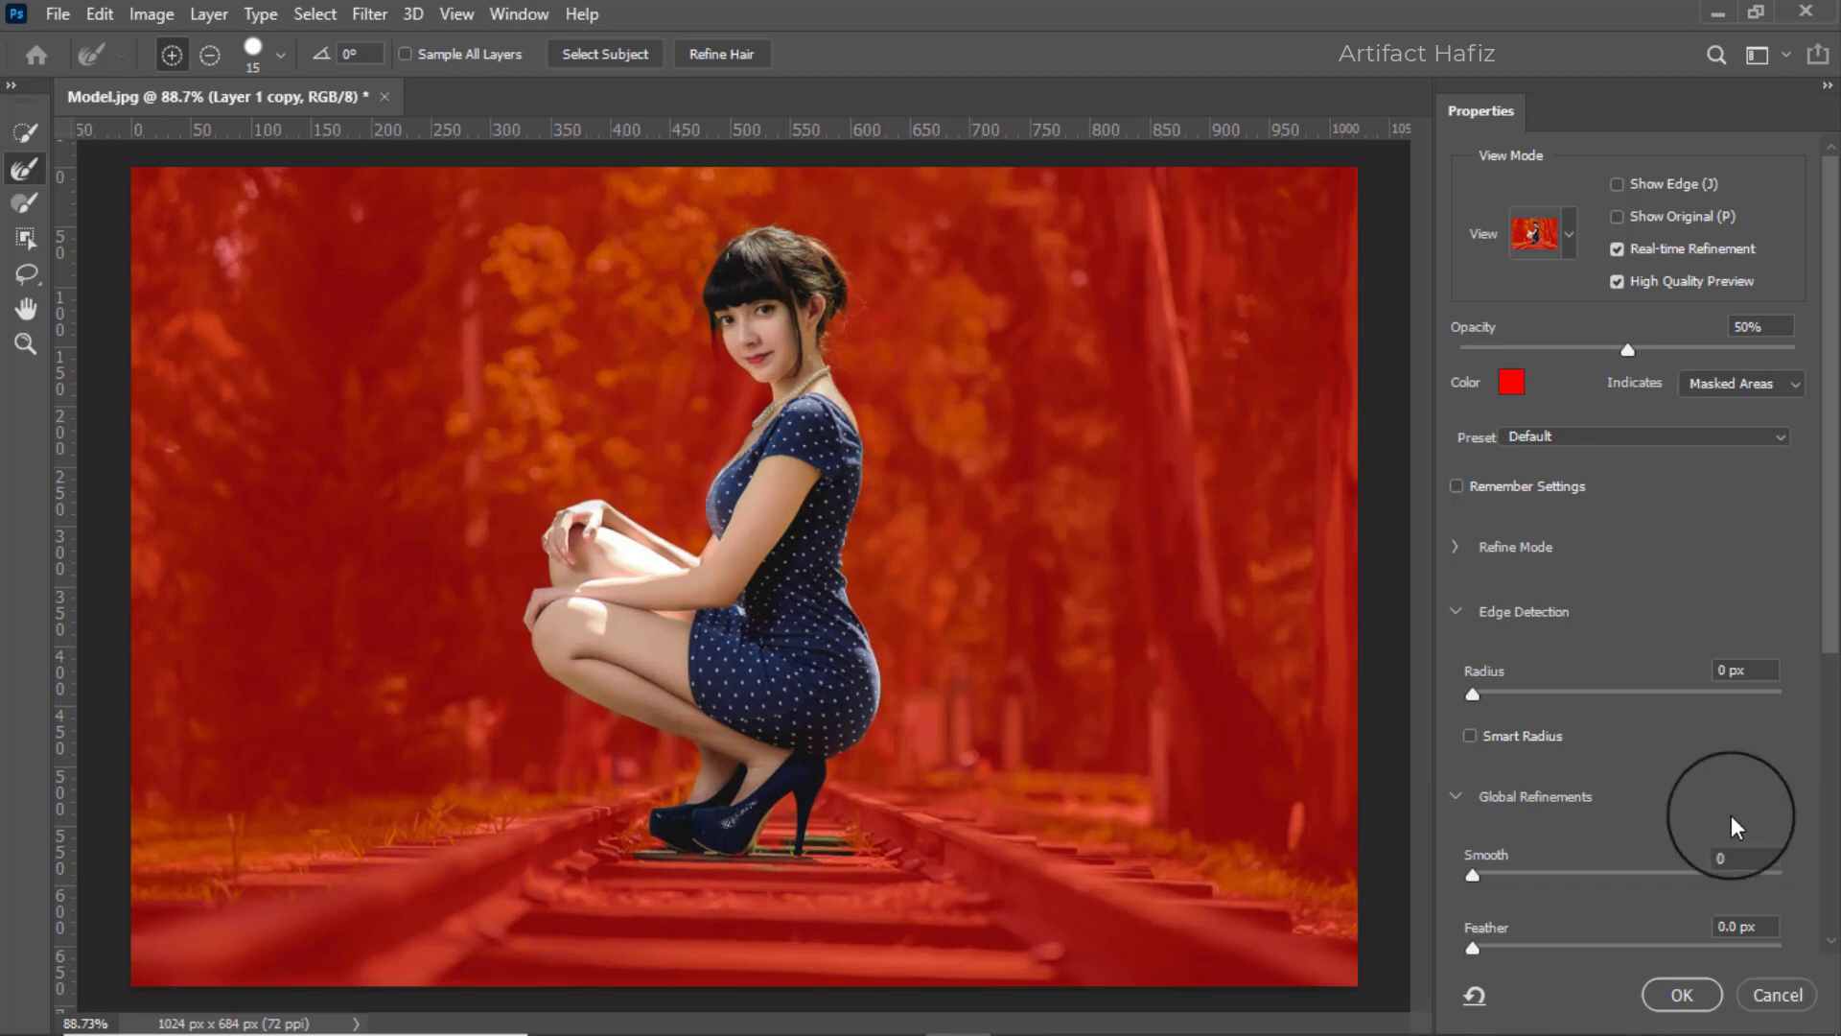
left_click(1669, 998)
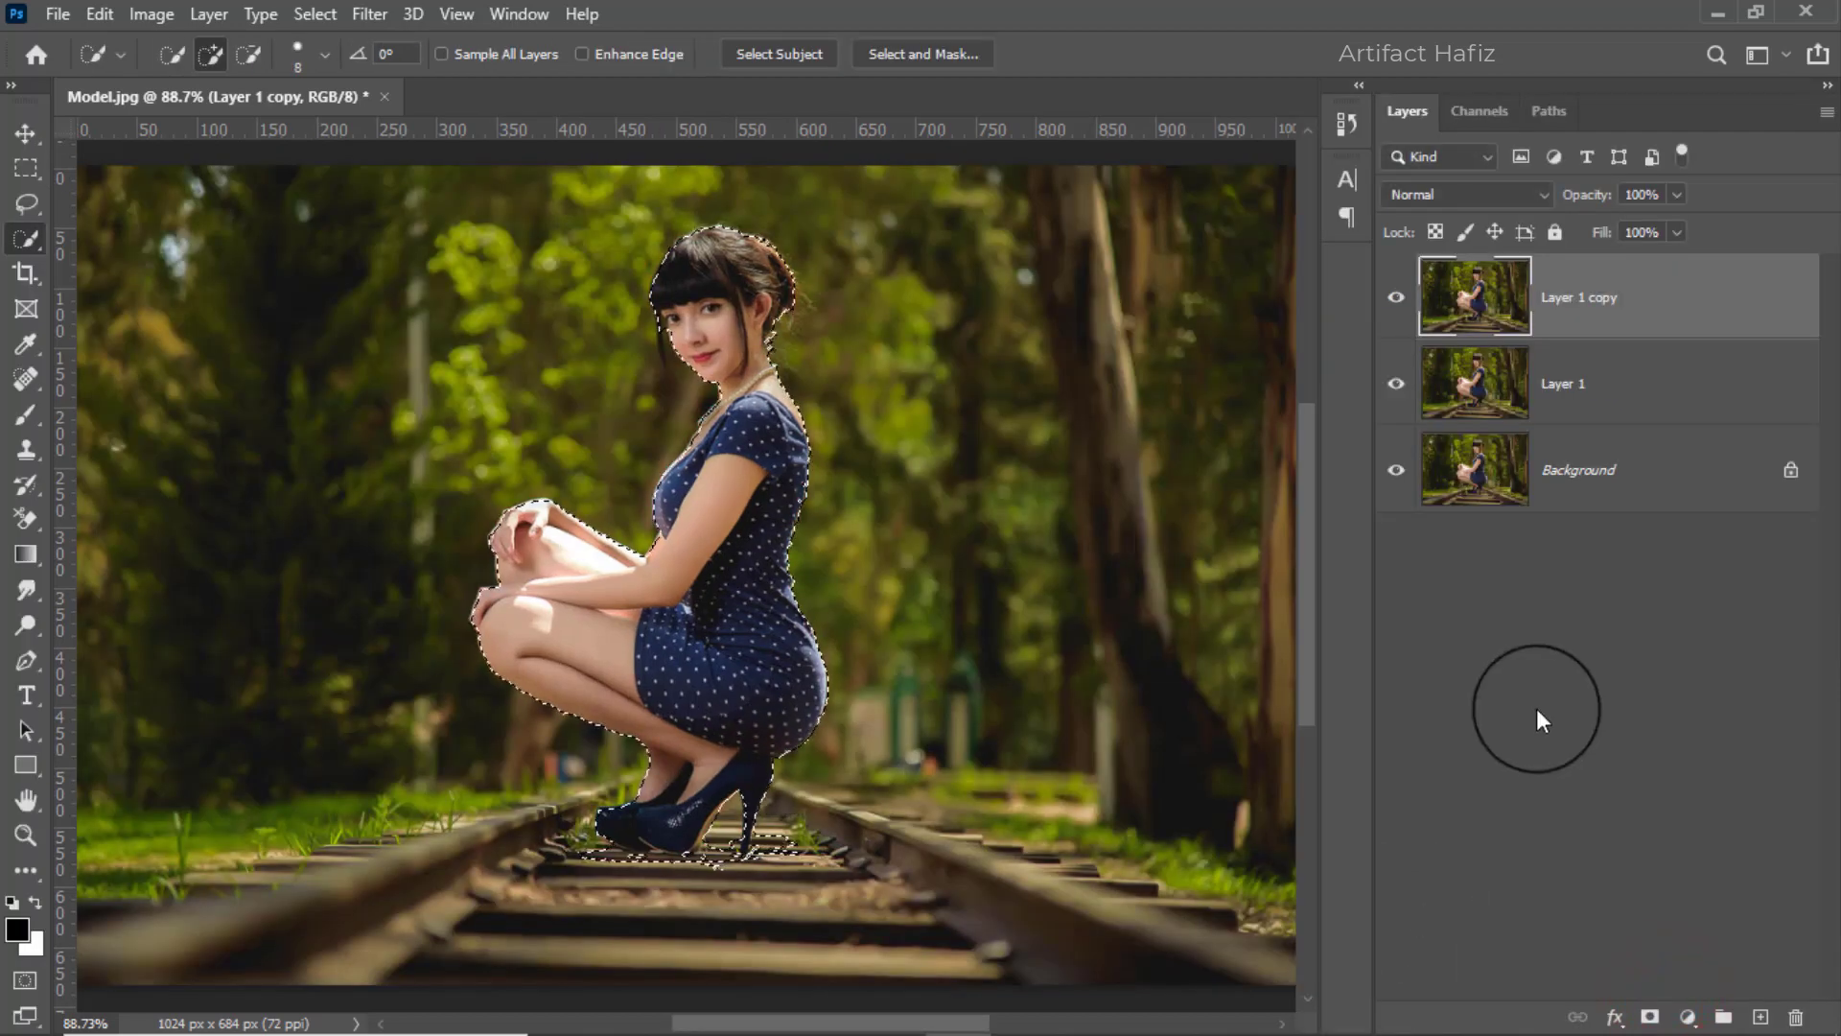
Add a layer mask to Layer 1 copy from the selection, and load that mask as a selection again.
left_click(1649, 1017)
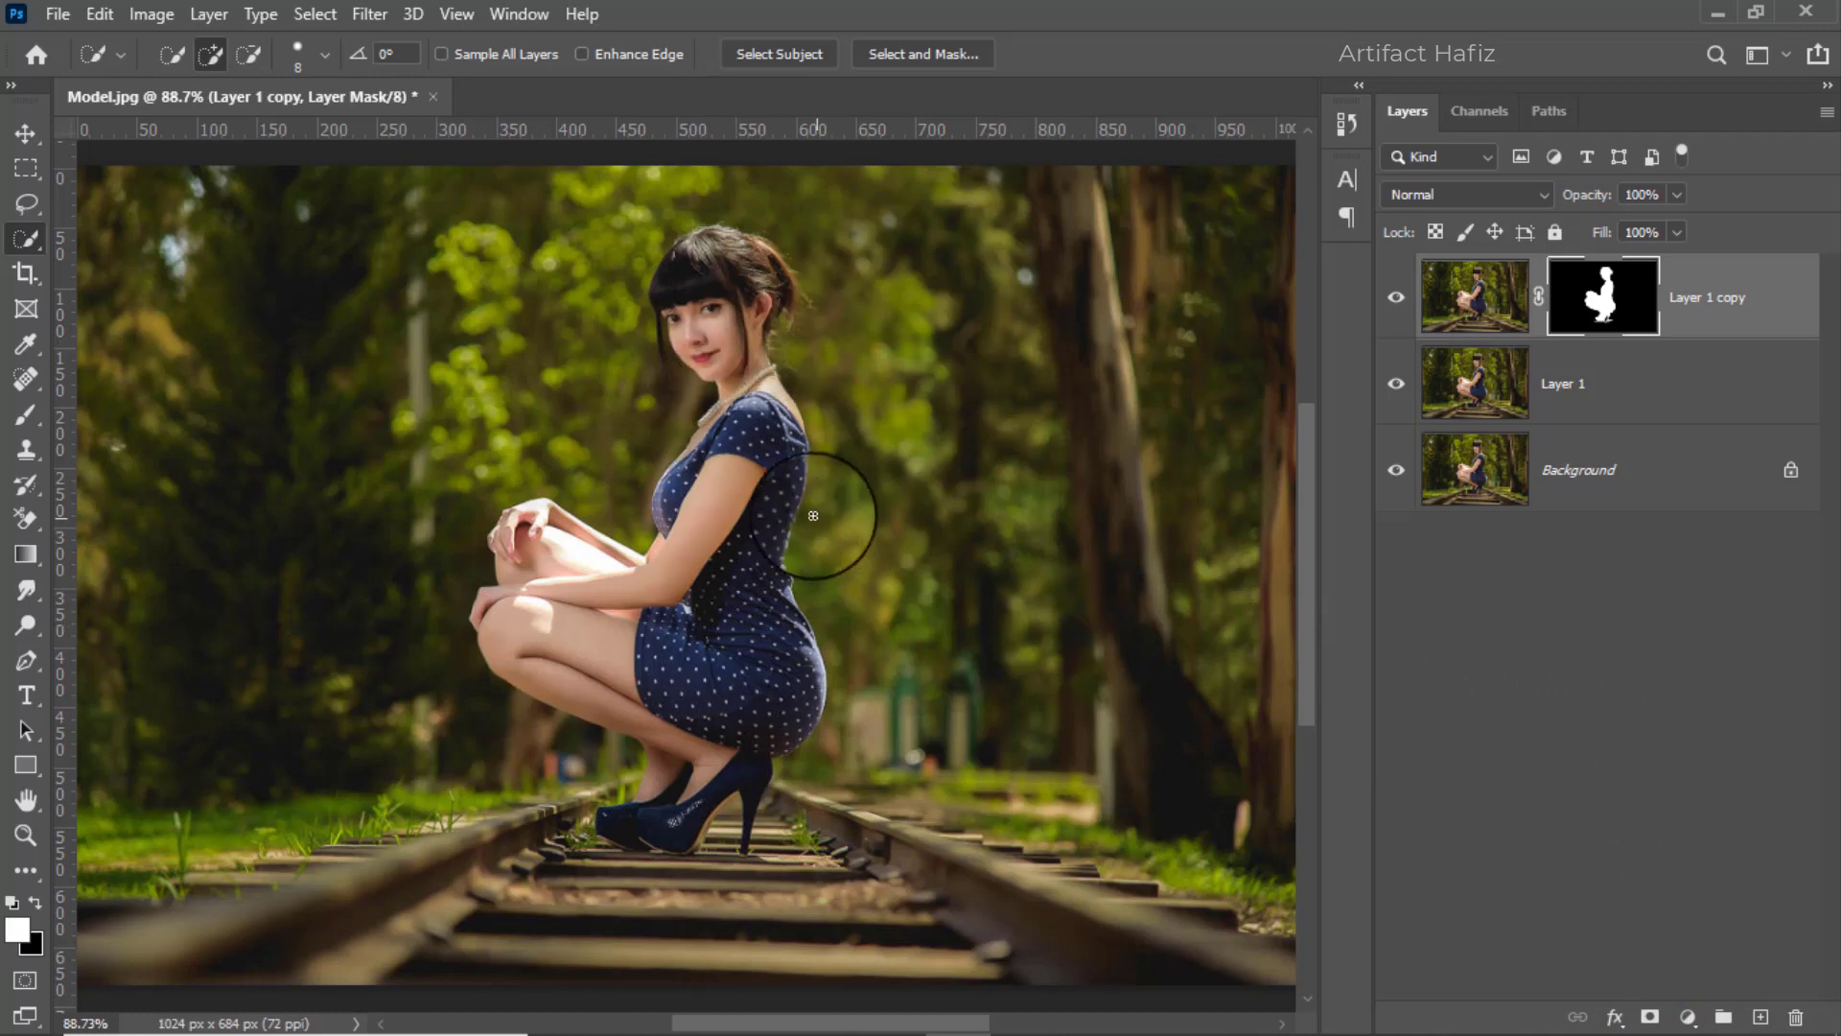
key("ctrl")
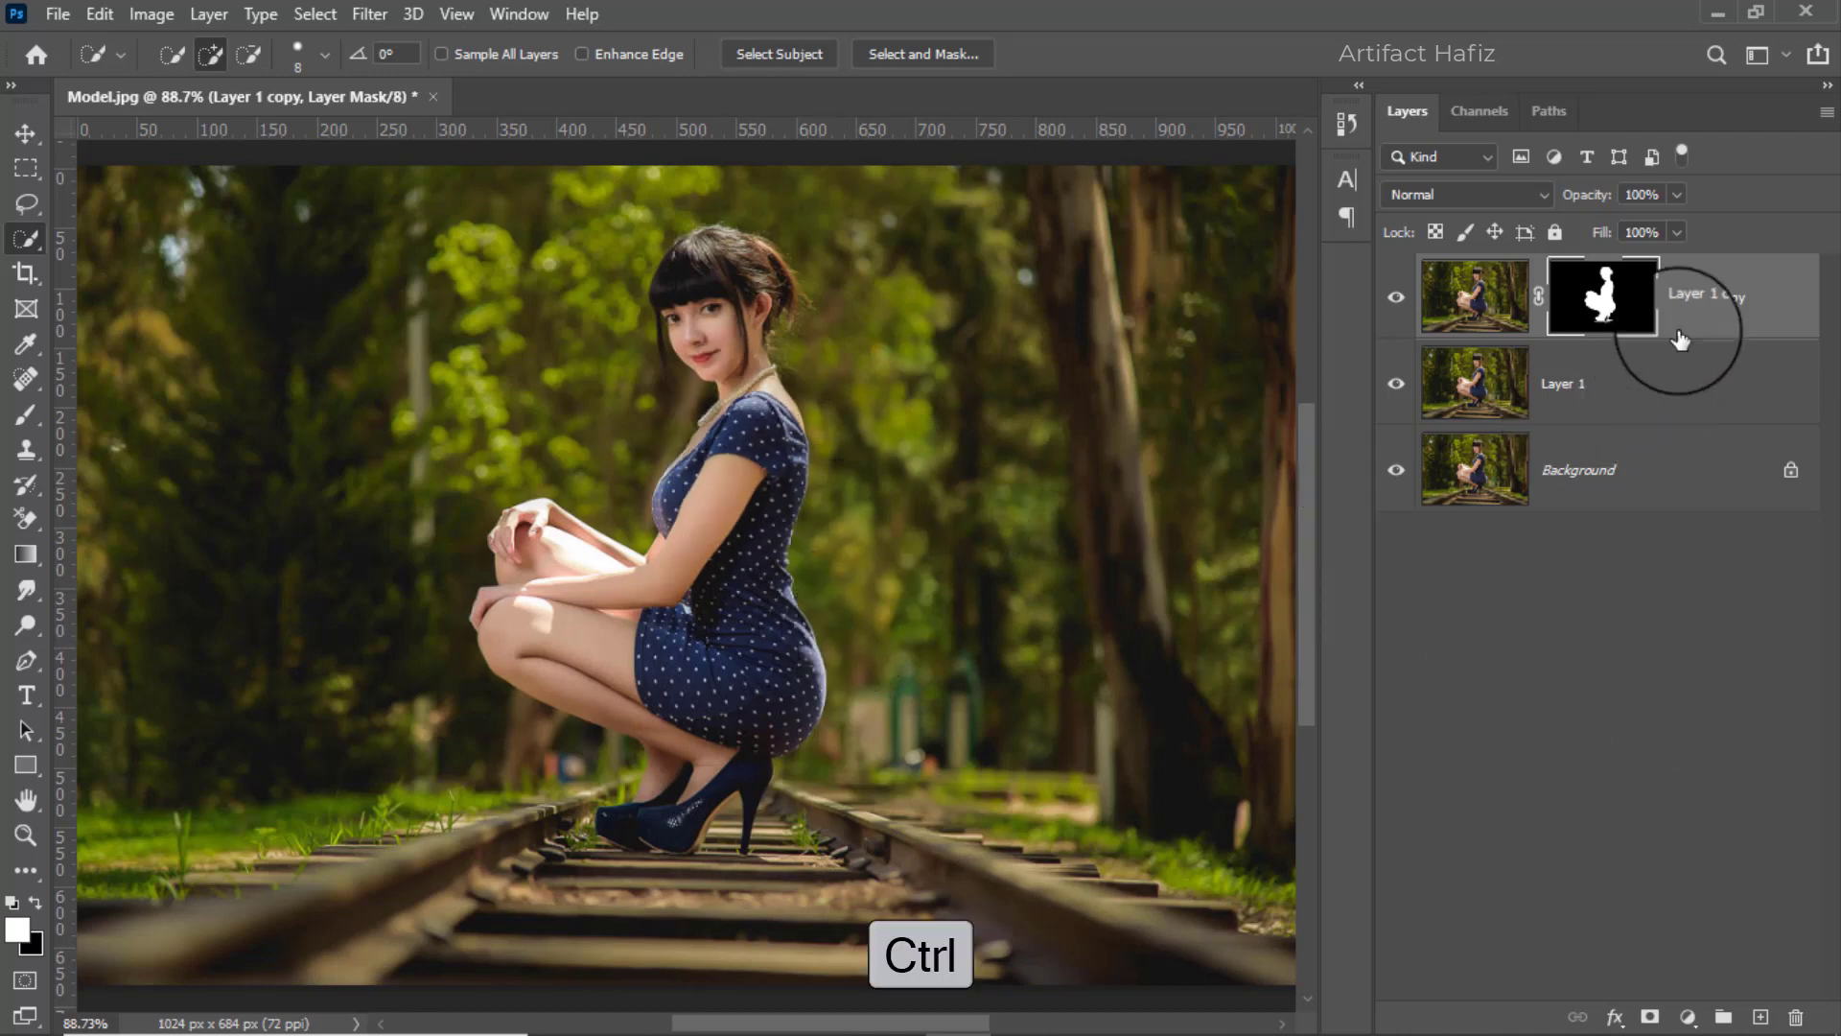
left_click(1606, 305, "ctrl")
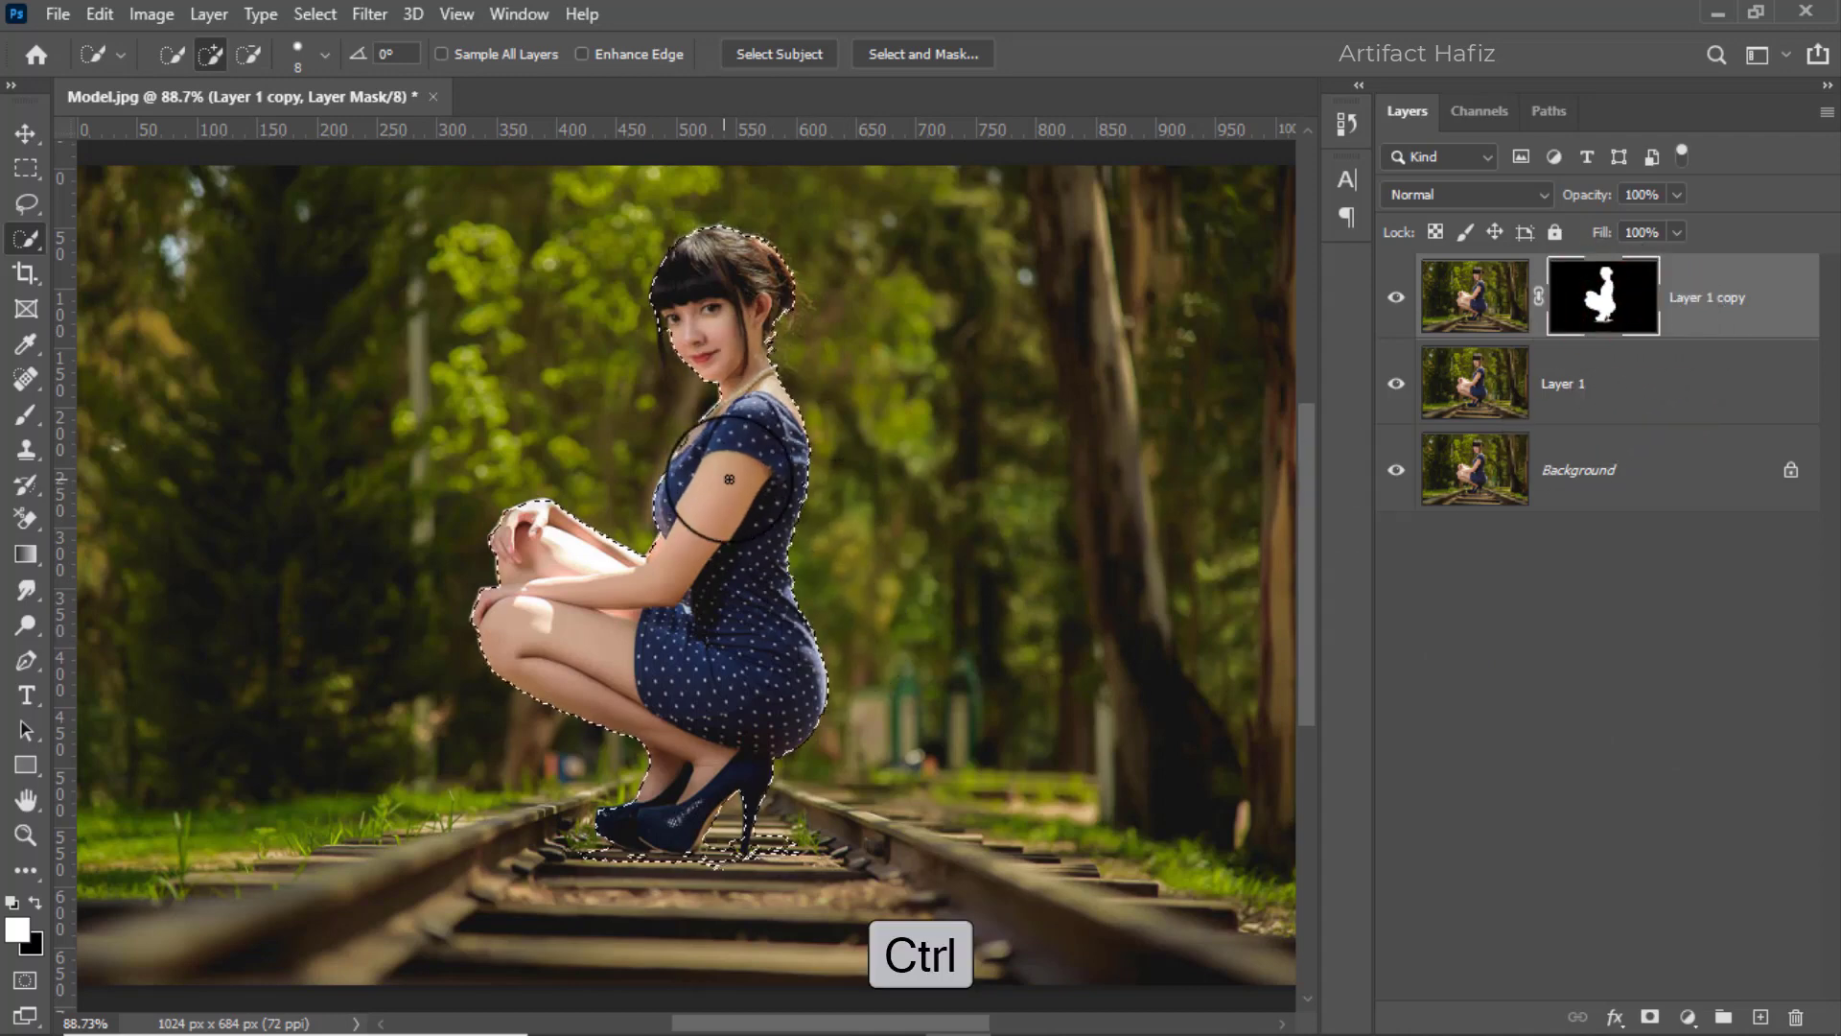
Hide Layer 1 copy and expand the model's selection by 15 pixels with Layer 1 active.
left_click(1396, 303)
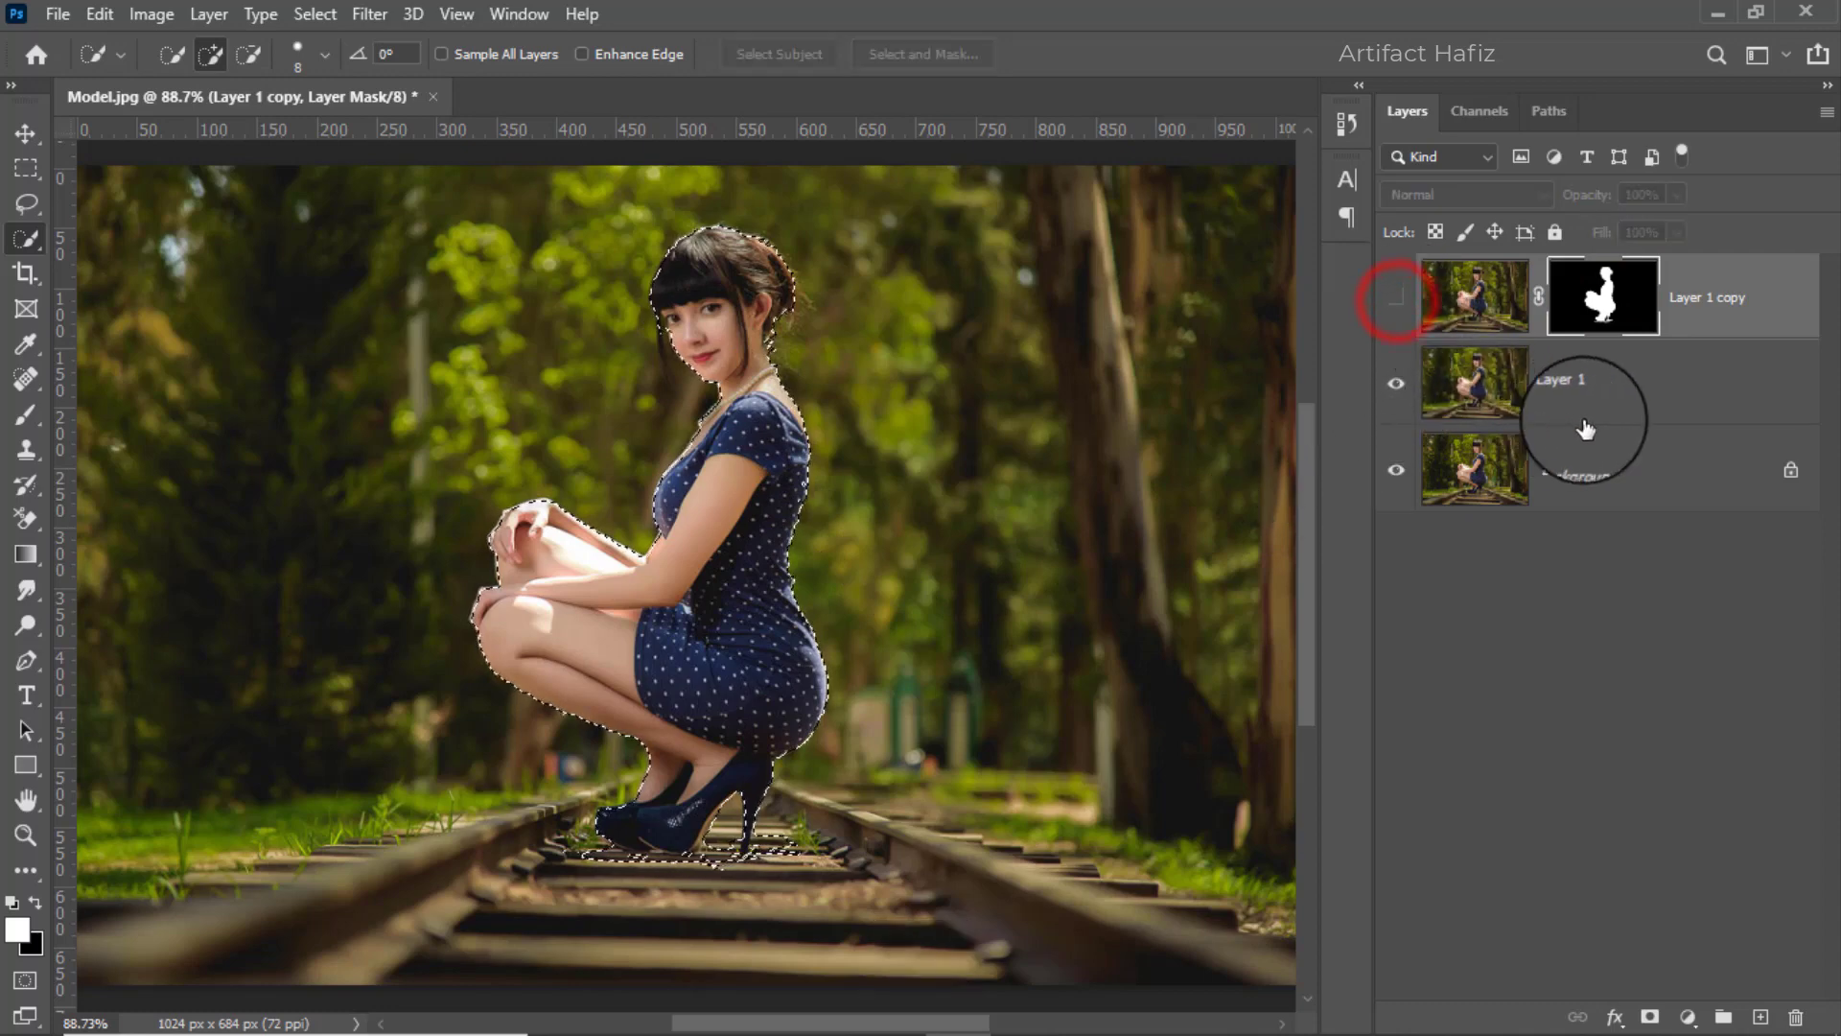
left_click(1639, 379)
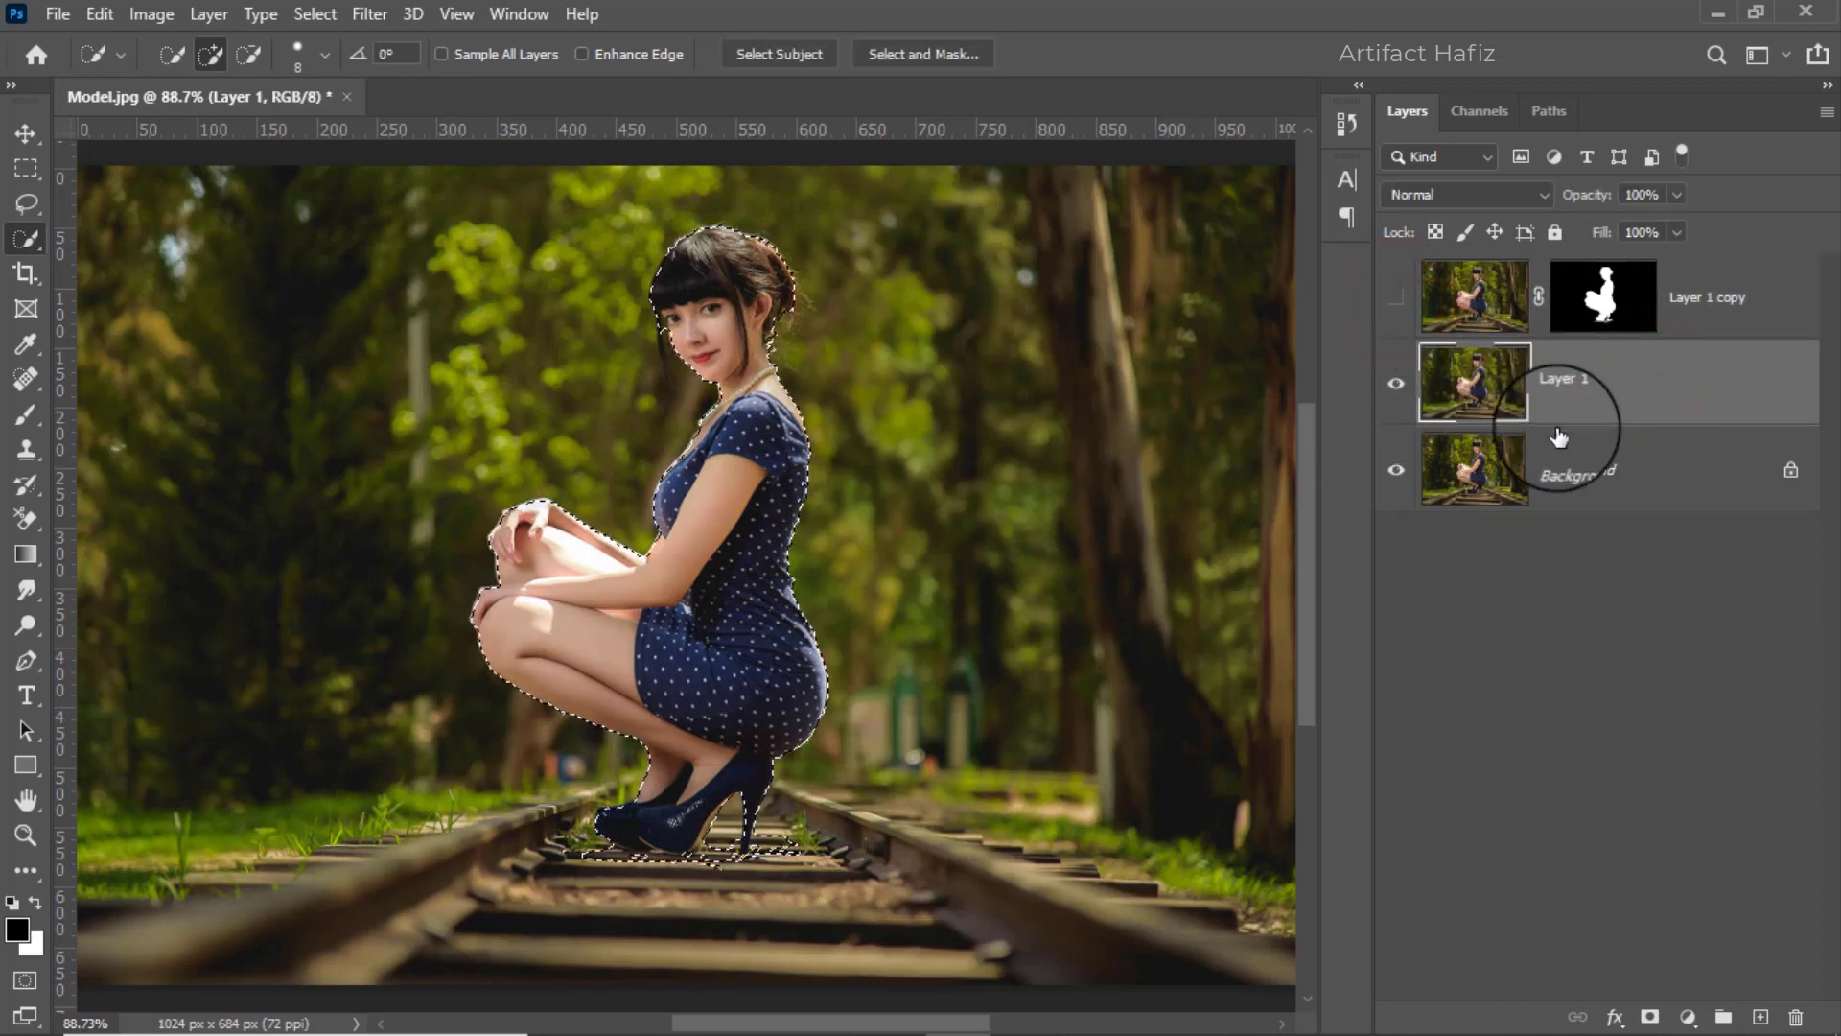
left_click(314, 13)
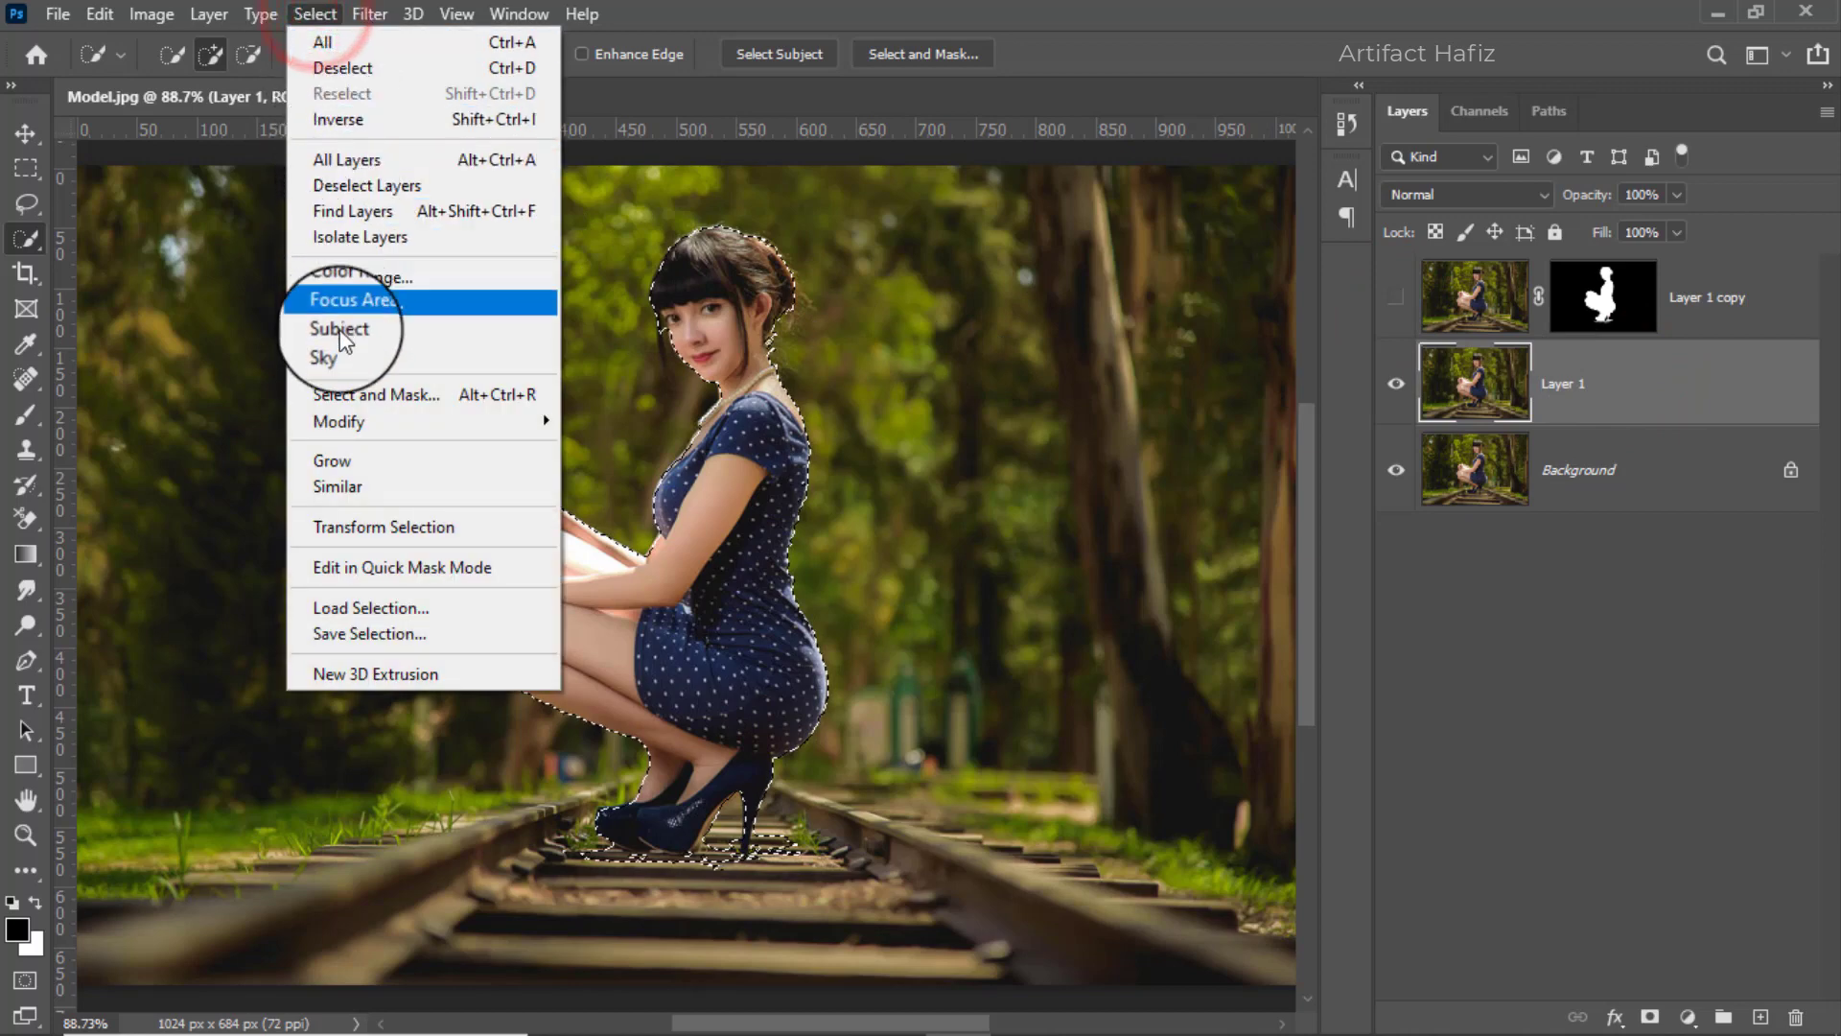
mouse_move(467, 422)
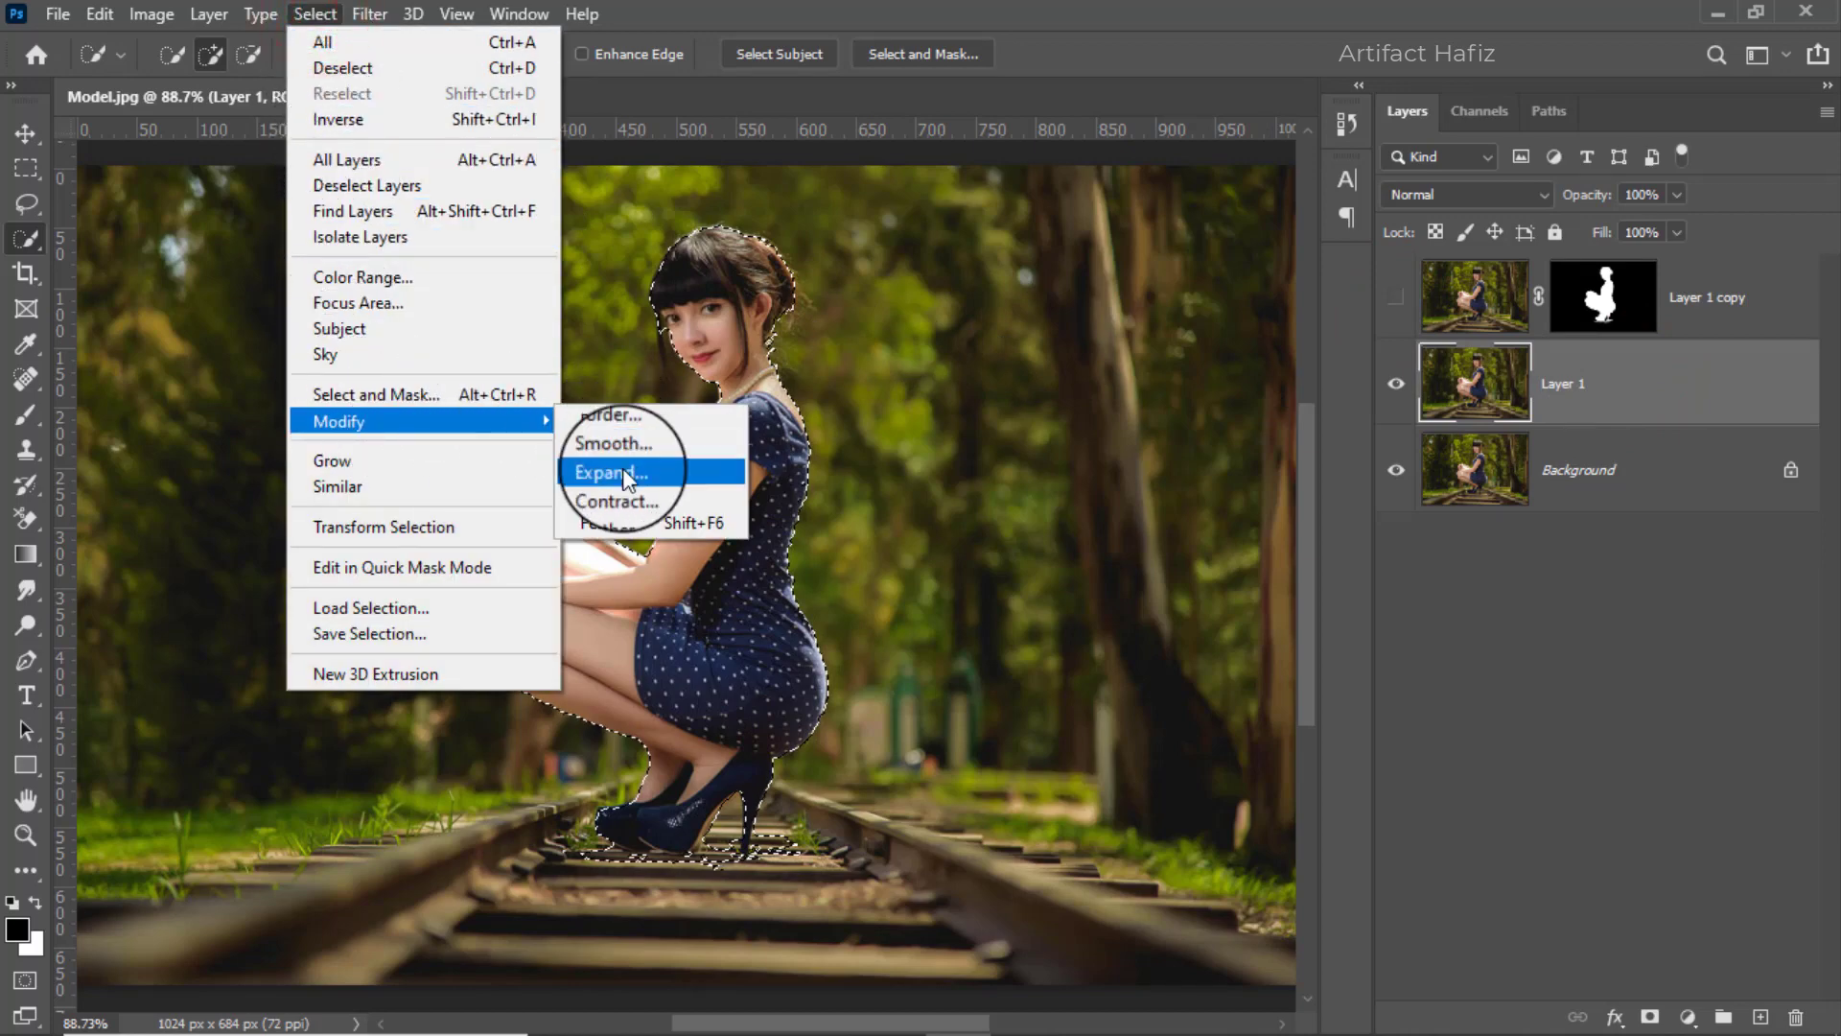
left_click(650, 473)
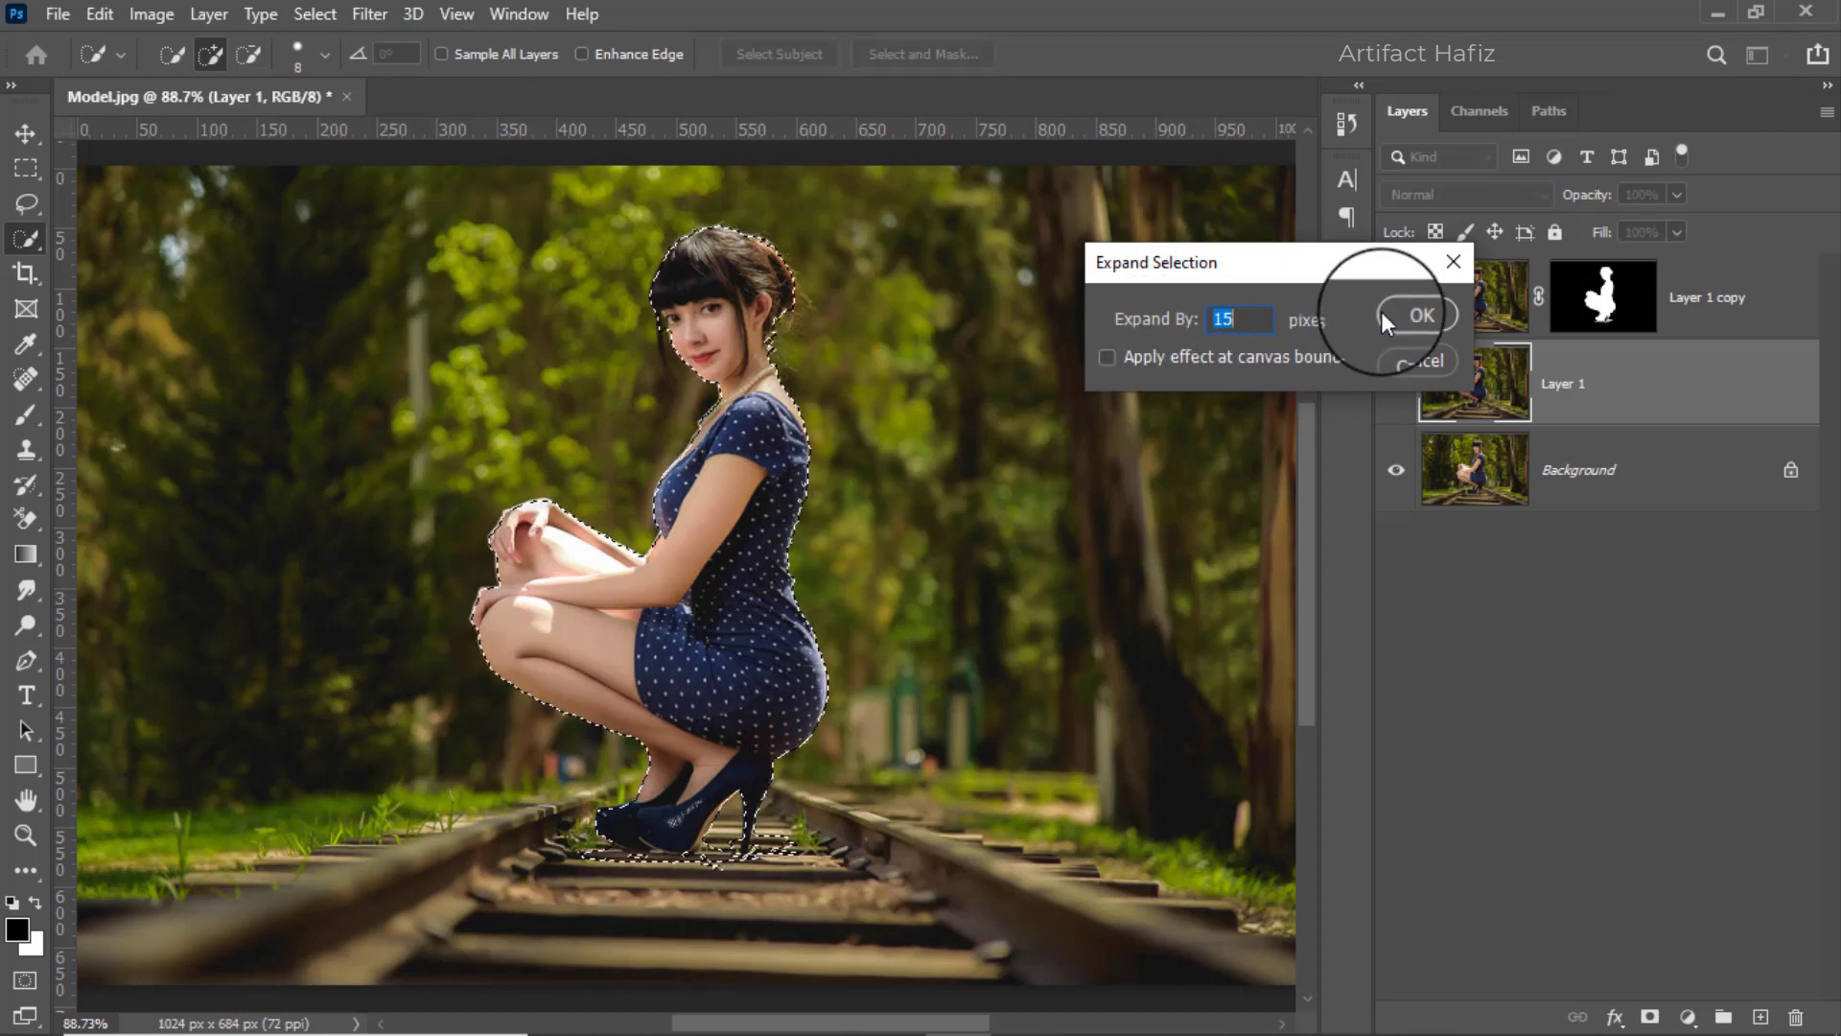
left_click(1409, 312)
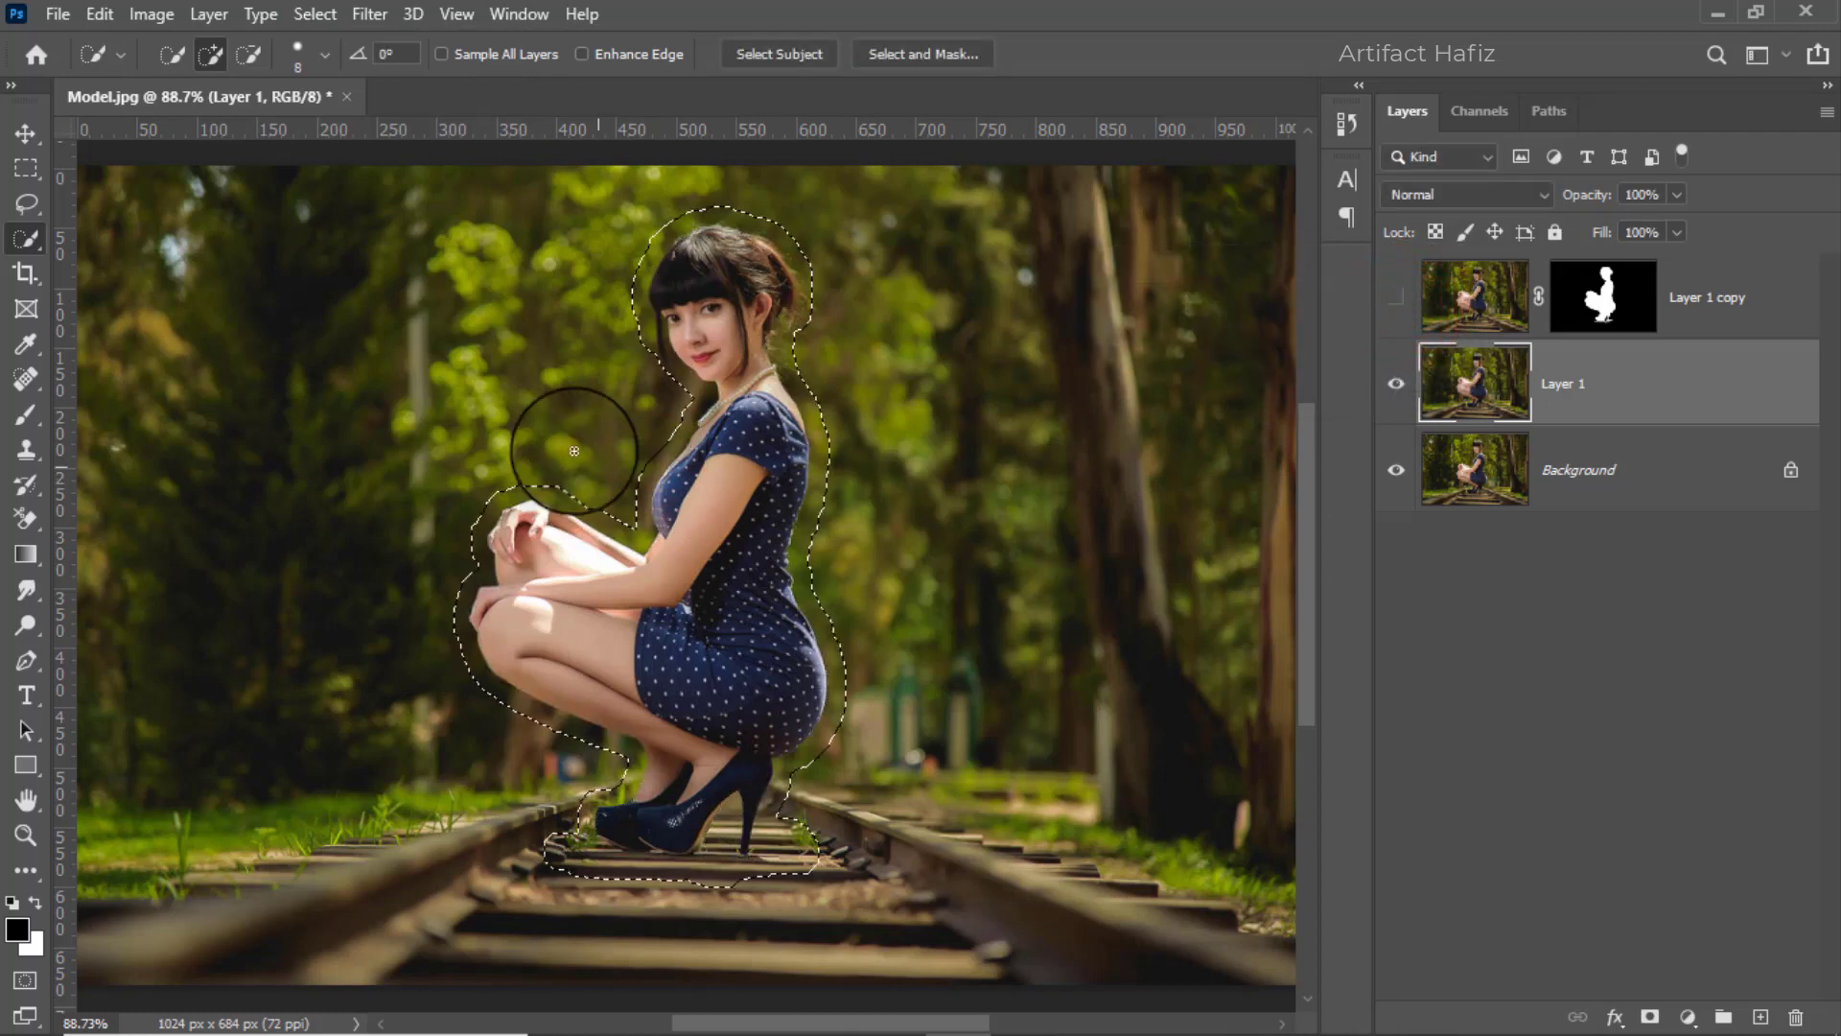
Fill the selected model area on Layer 1 with Content-Aware contents in Normal mode at 100% opacity, and deselect.
left_click(99, 13)
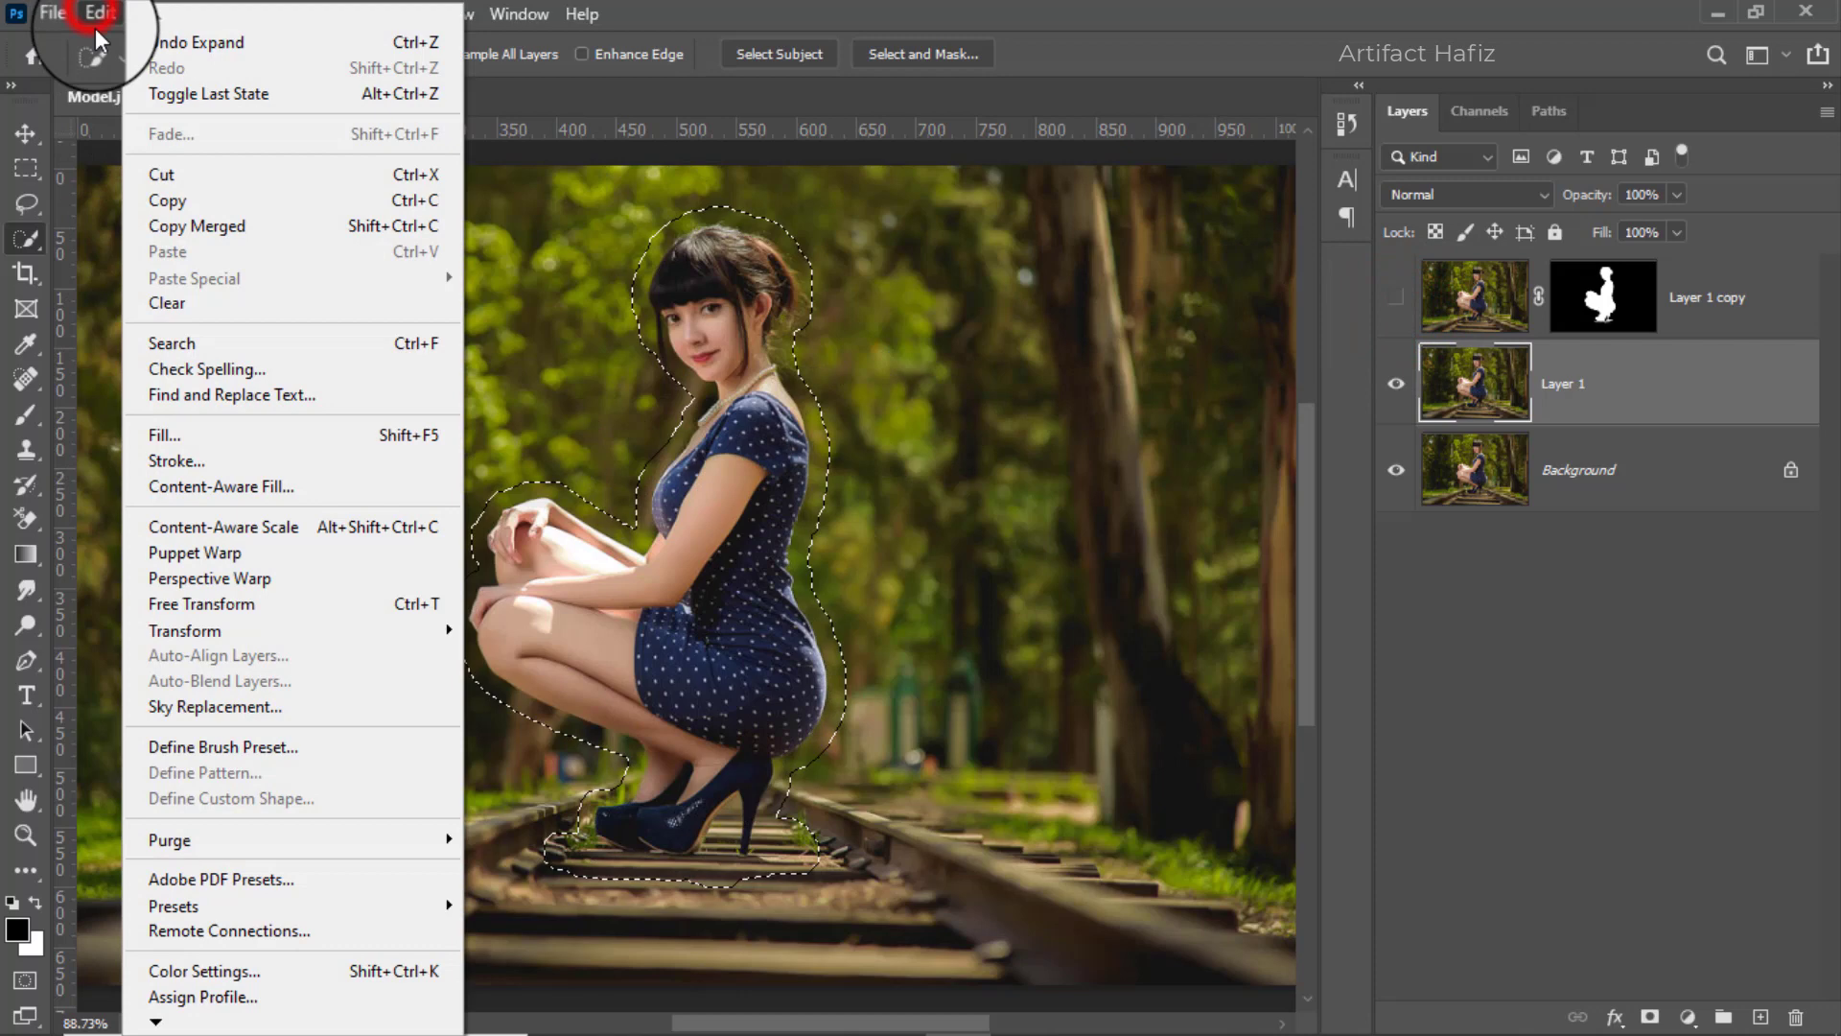
left_click(165, 433)
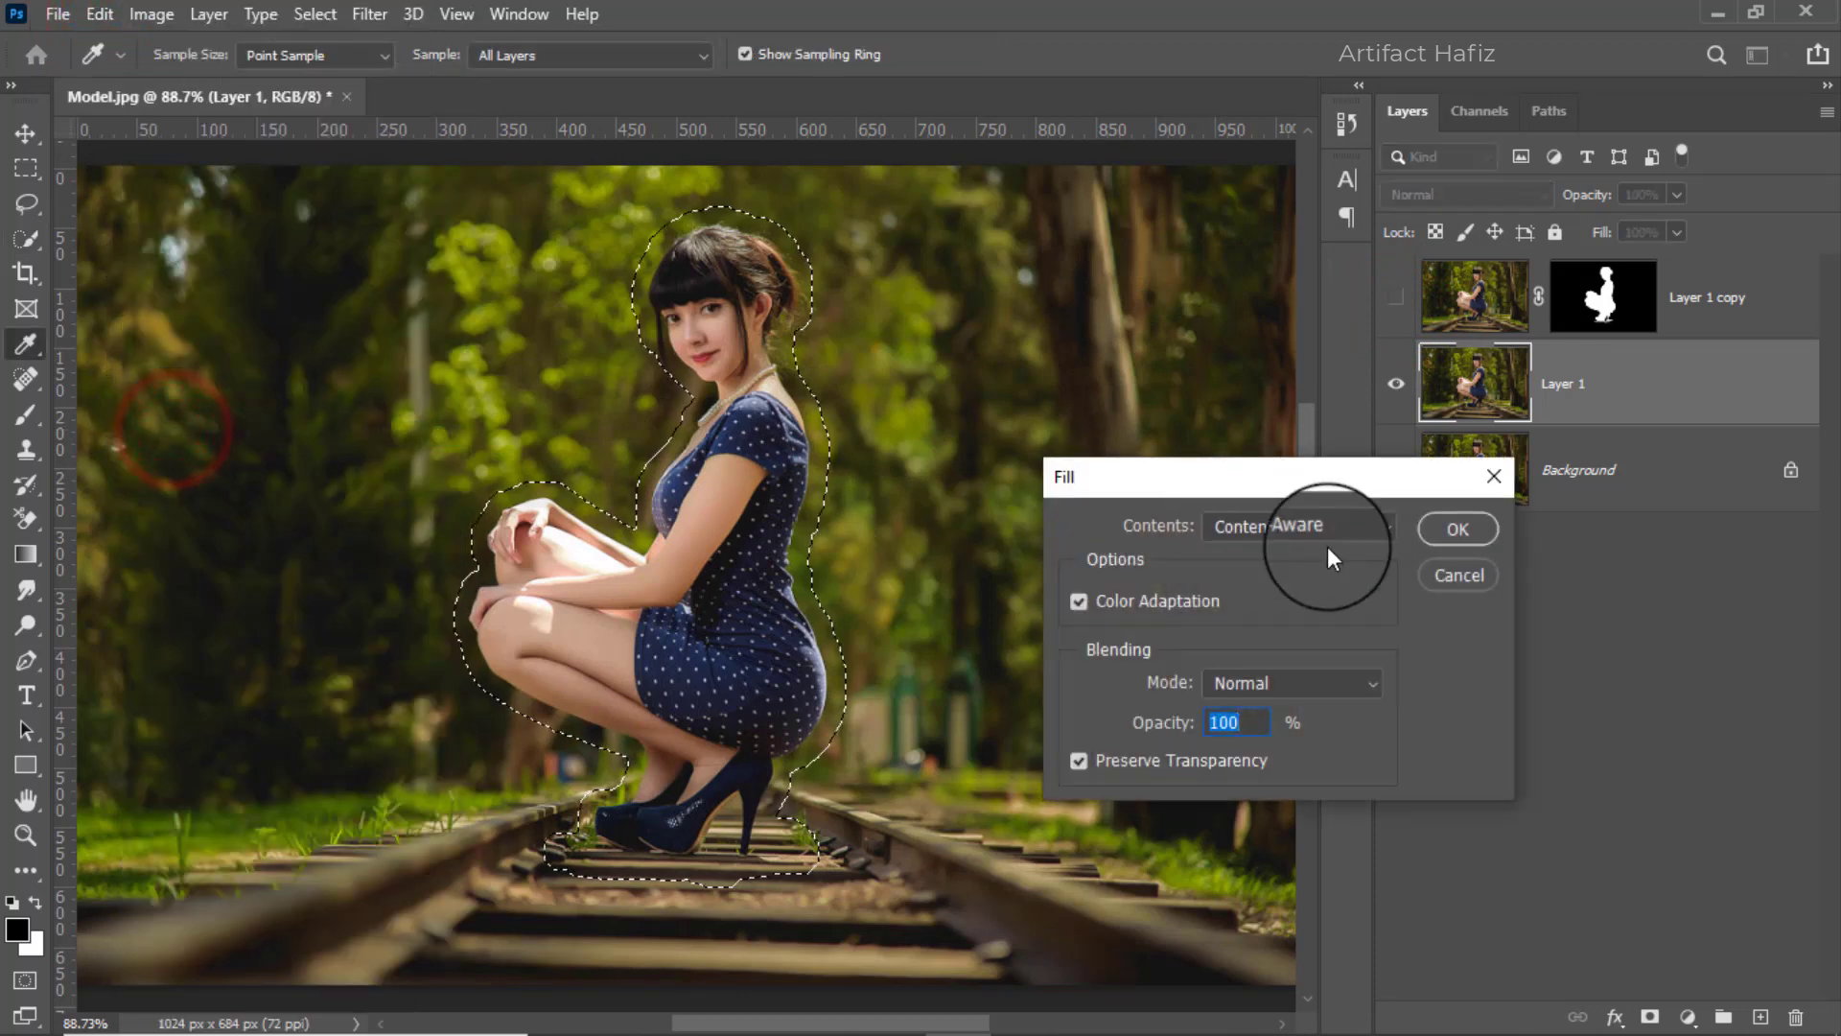
left_click(1297, 525)
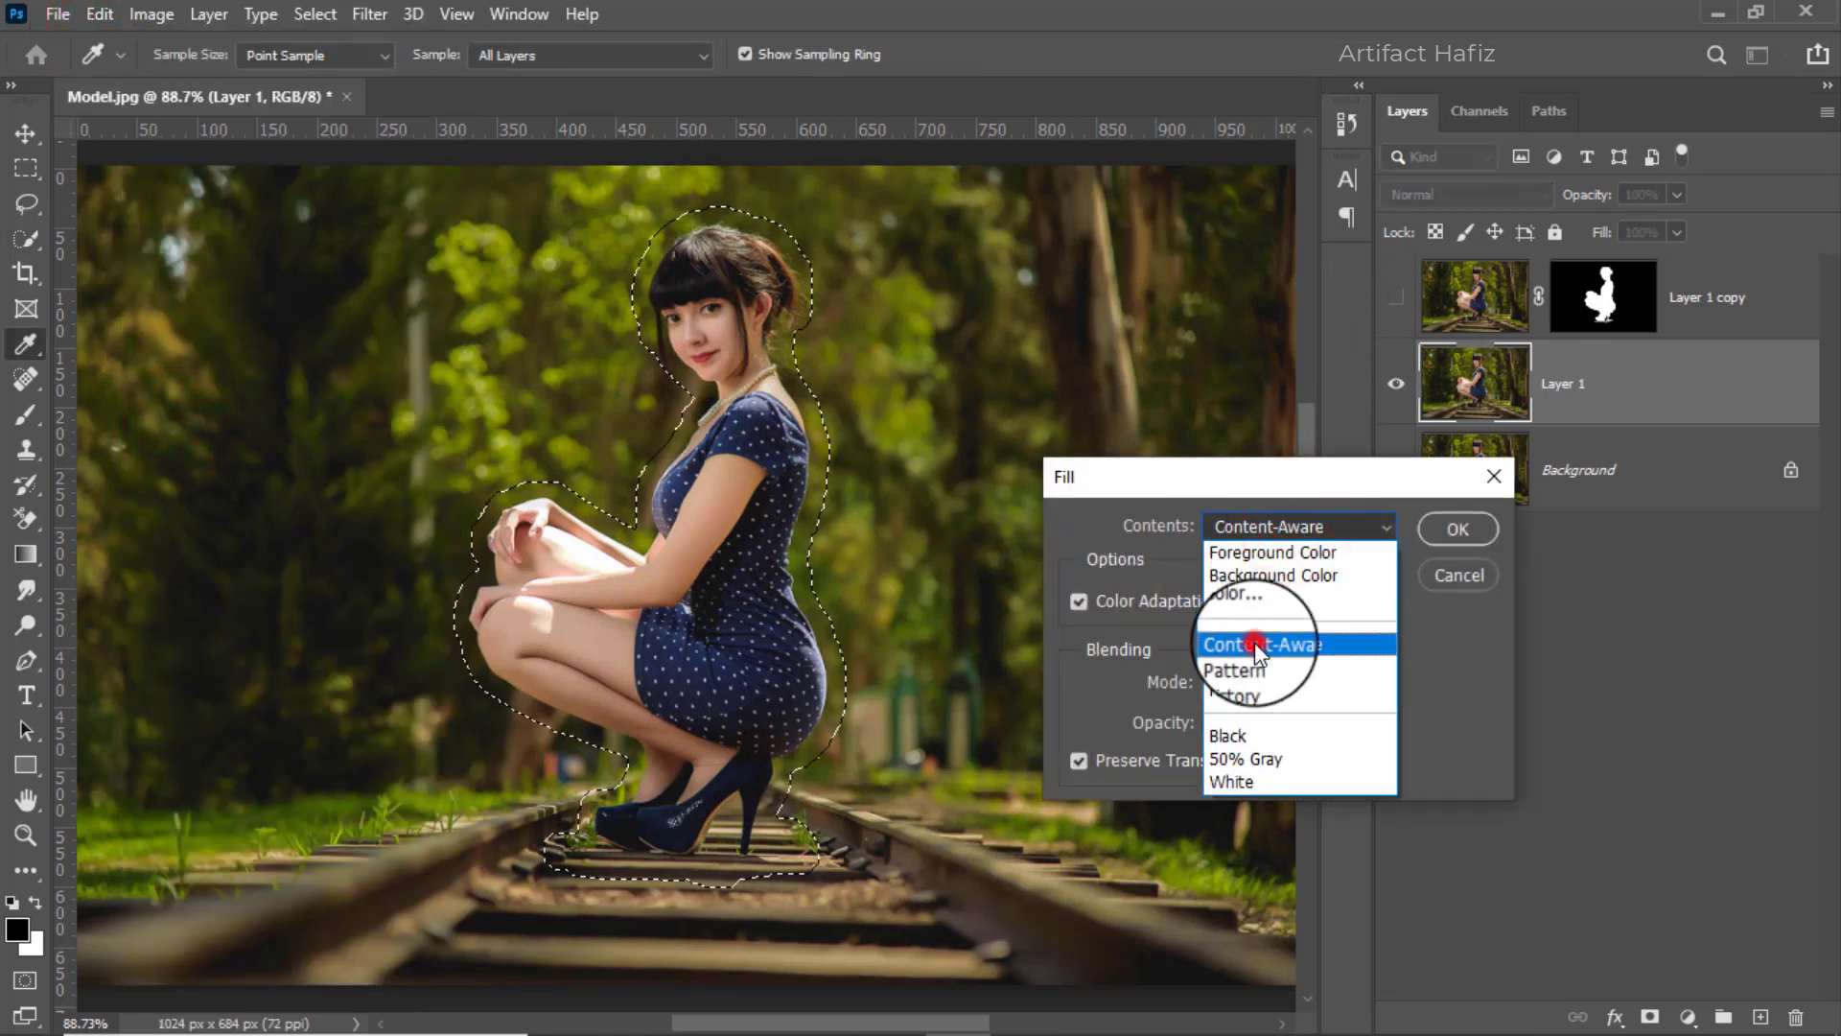
left_click(1254, 642)
left_click(1431, 528)
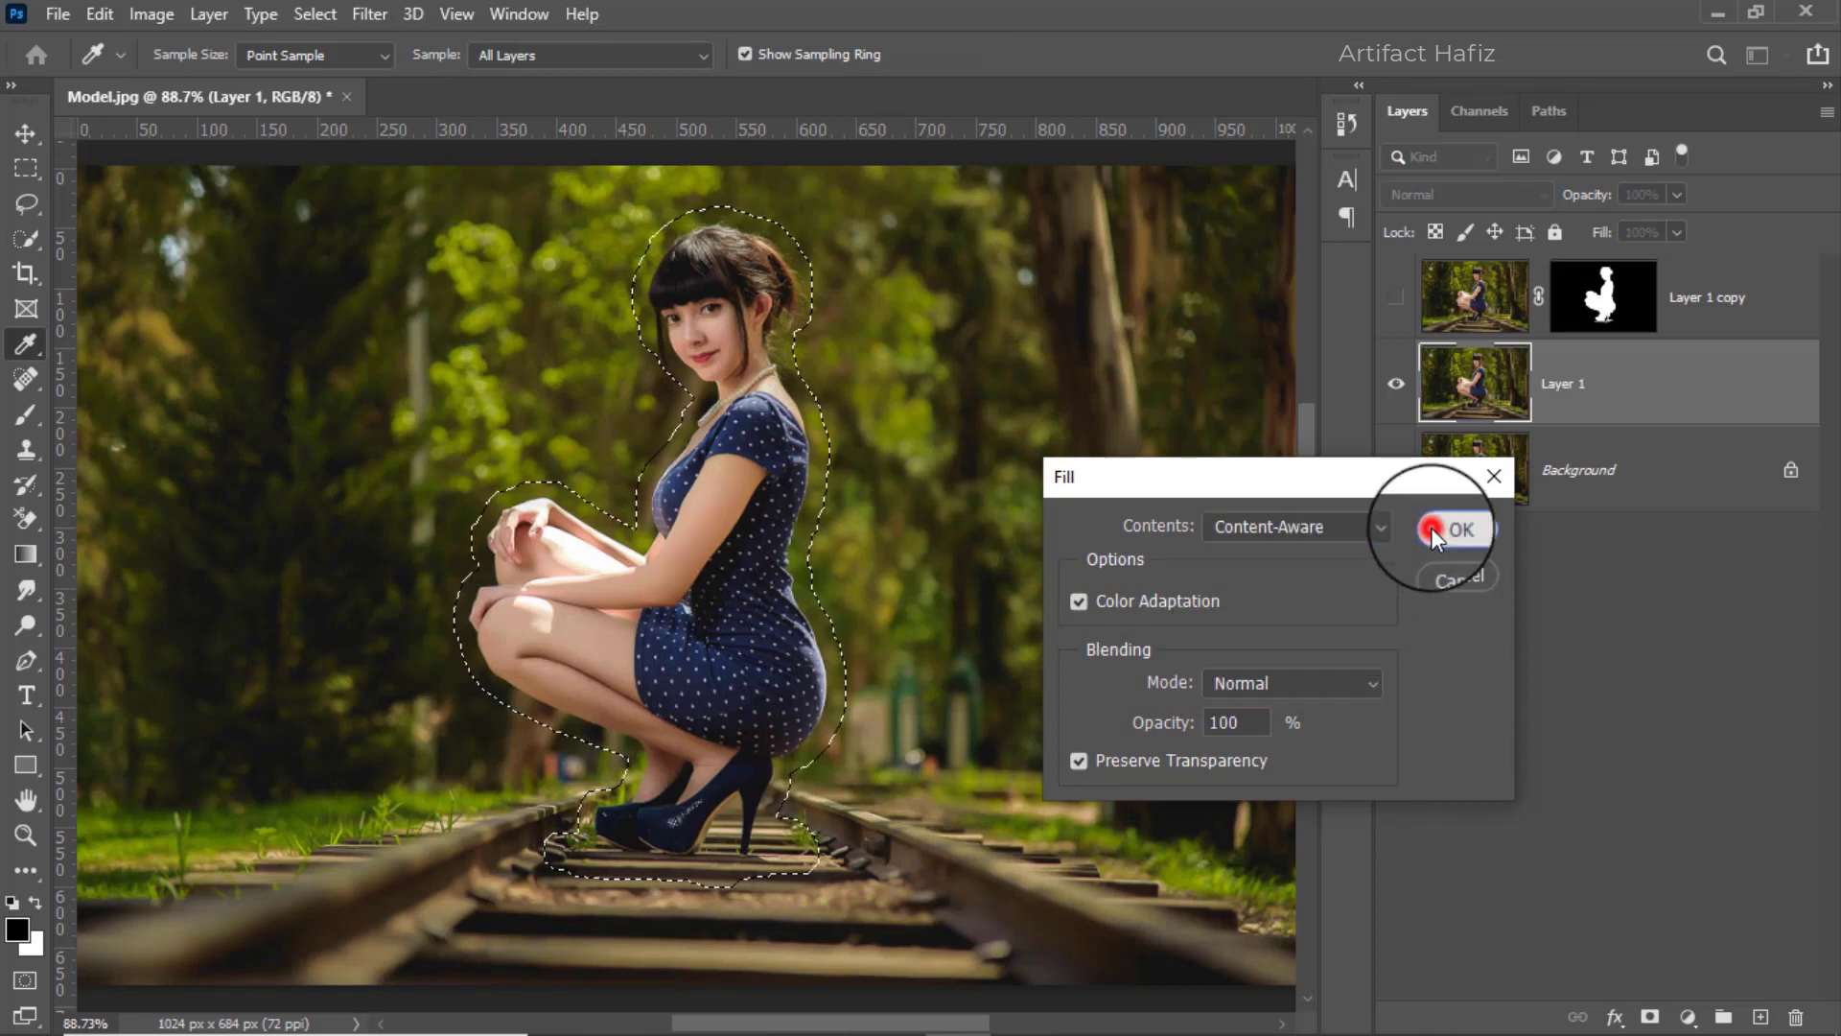
key("w")
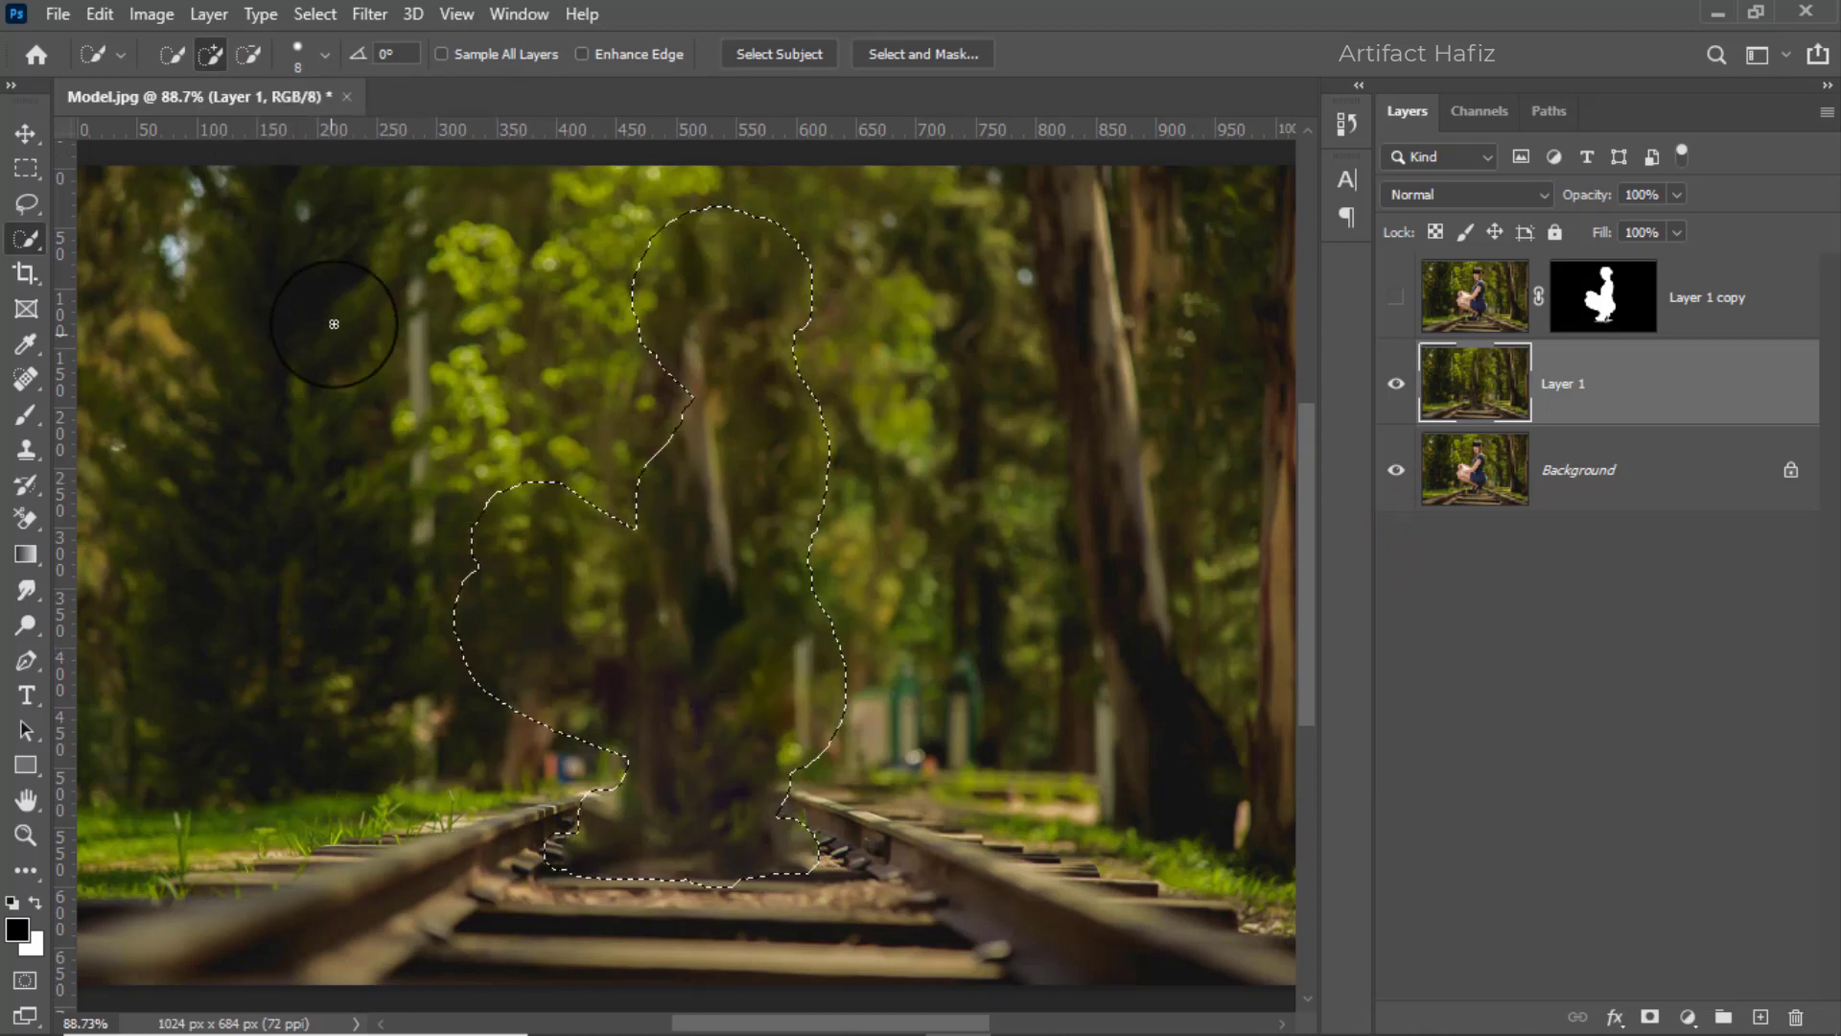
left_click(326, 12)
left_click(350, 66)
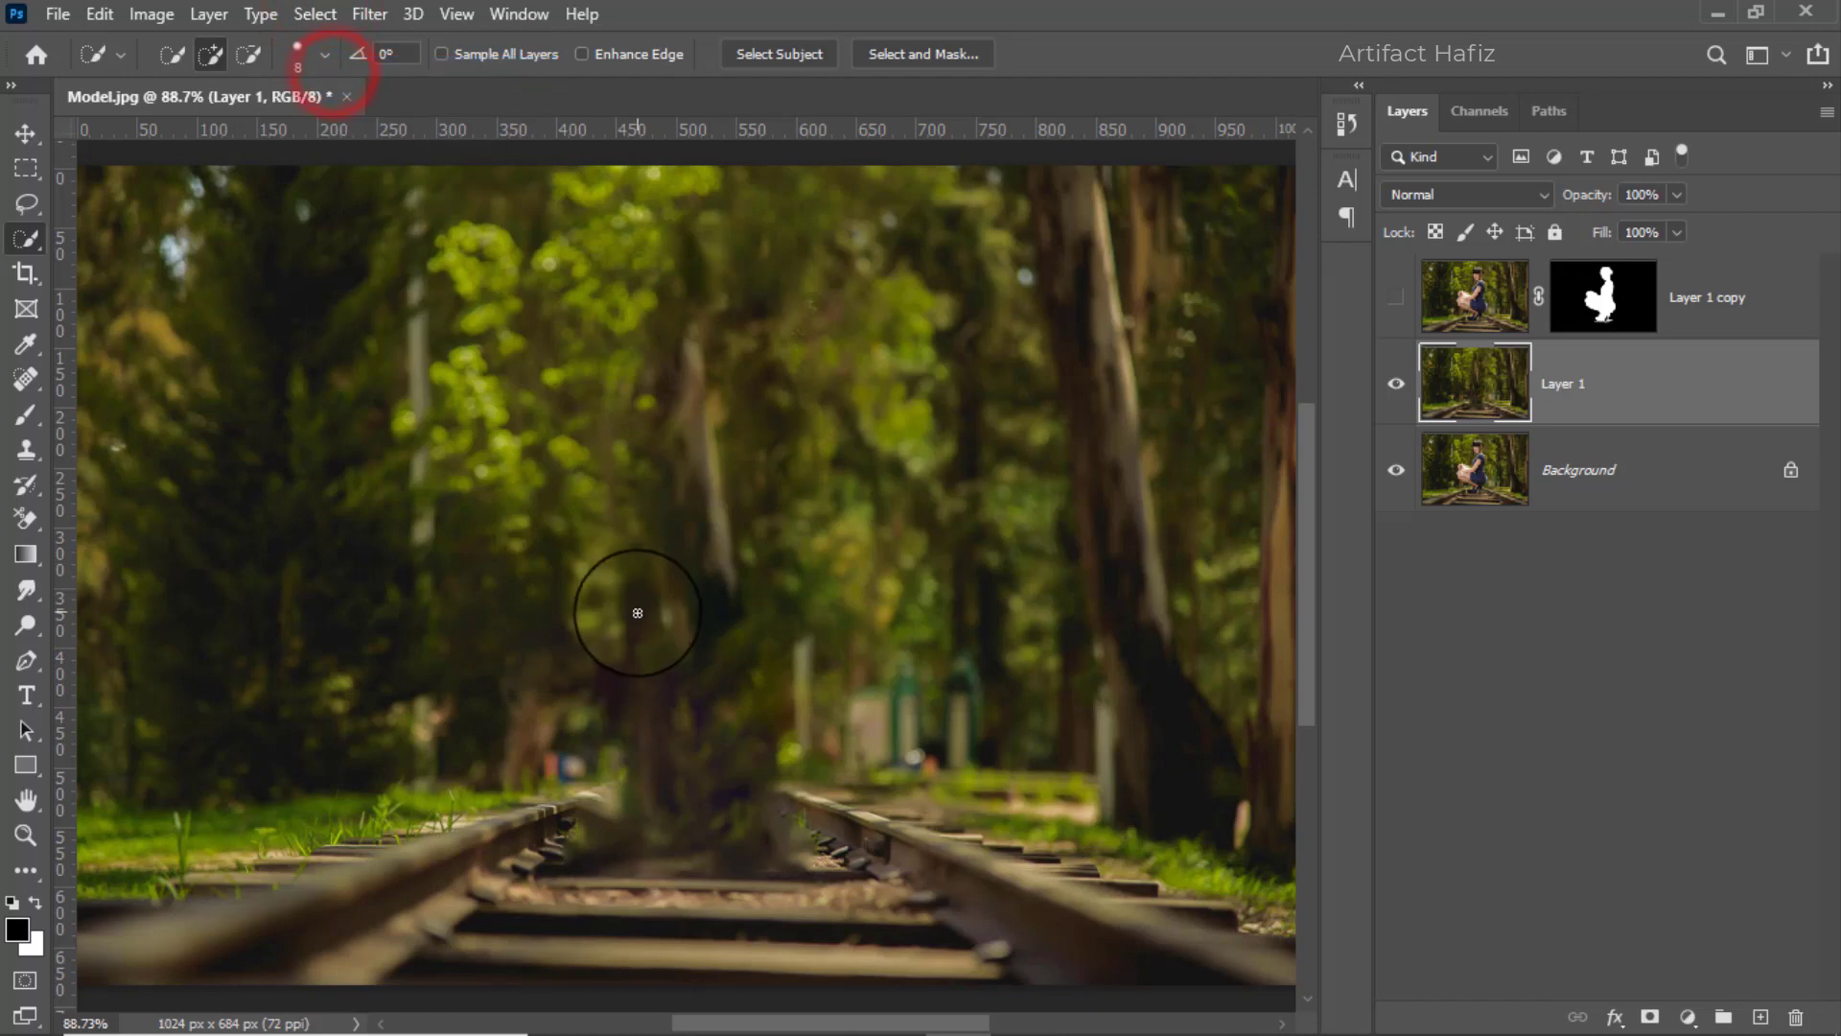
Lasso the sleeper and gravel strip between the rails below the smeared fill area and copy it to a new layer.
scroll(794, 572, "up", 3)
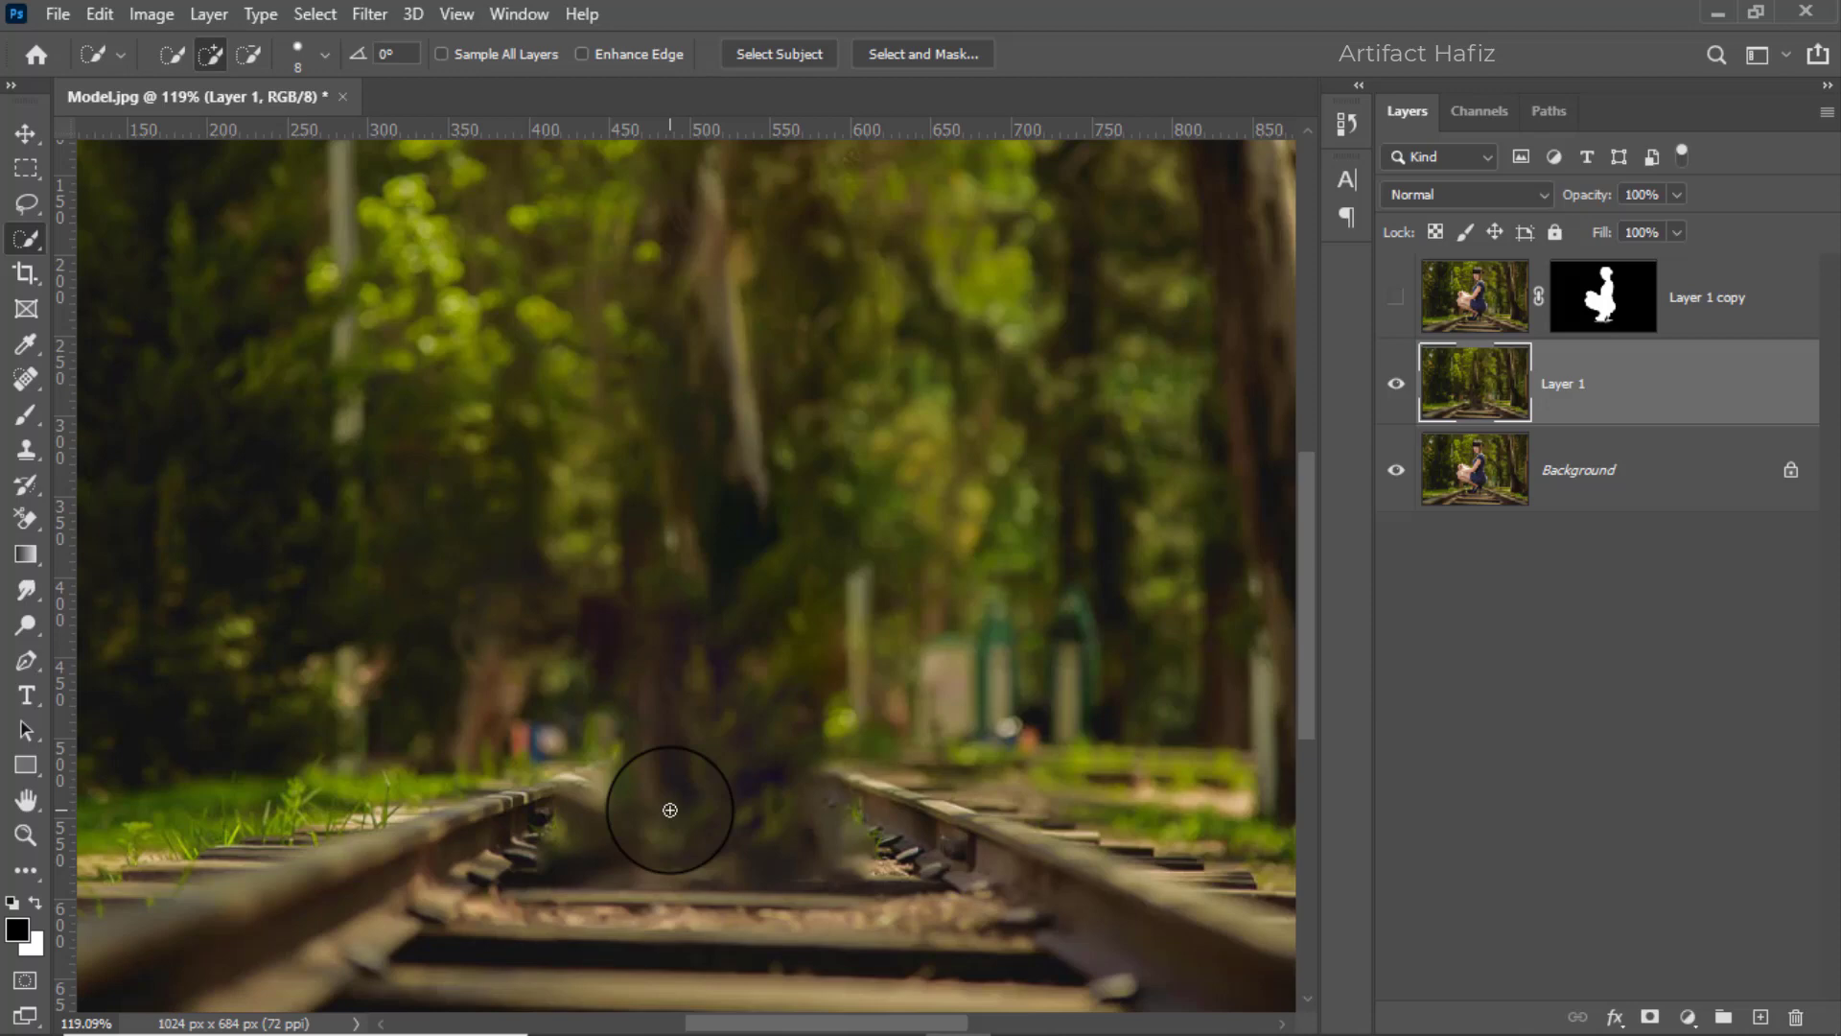
left_click(25, 203)
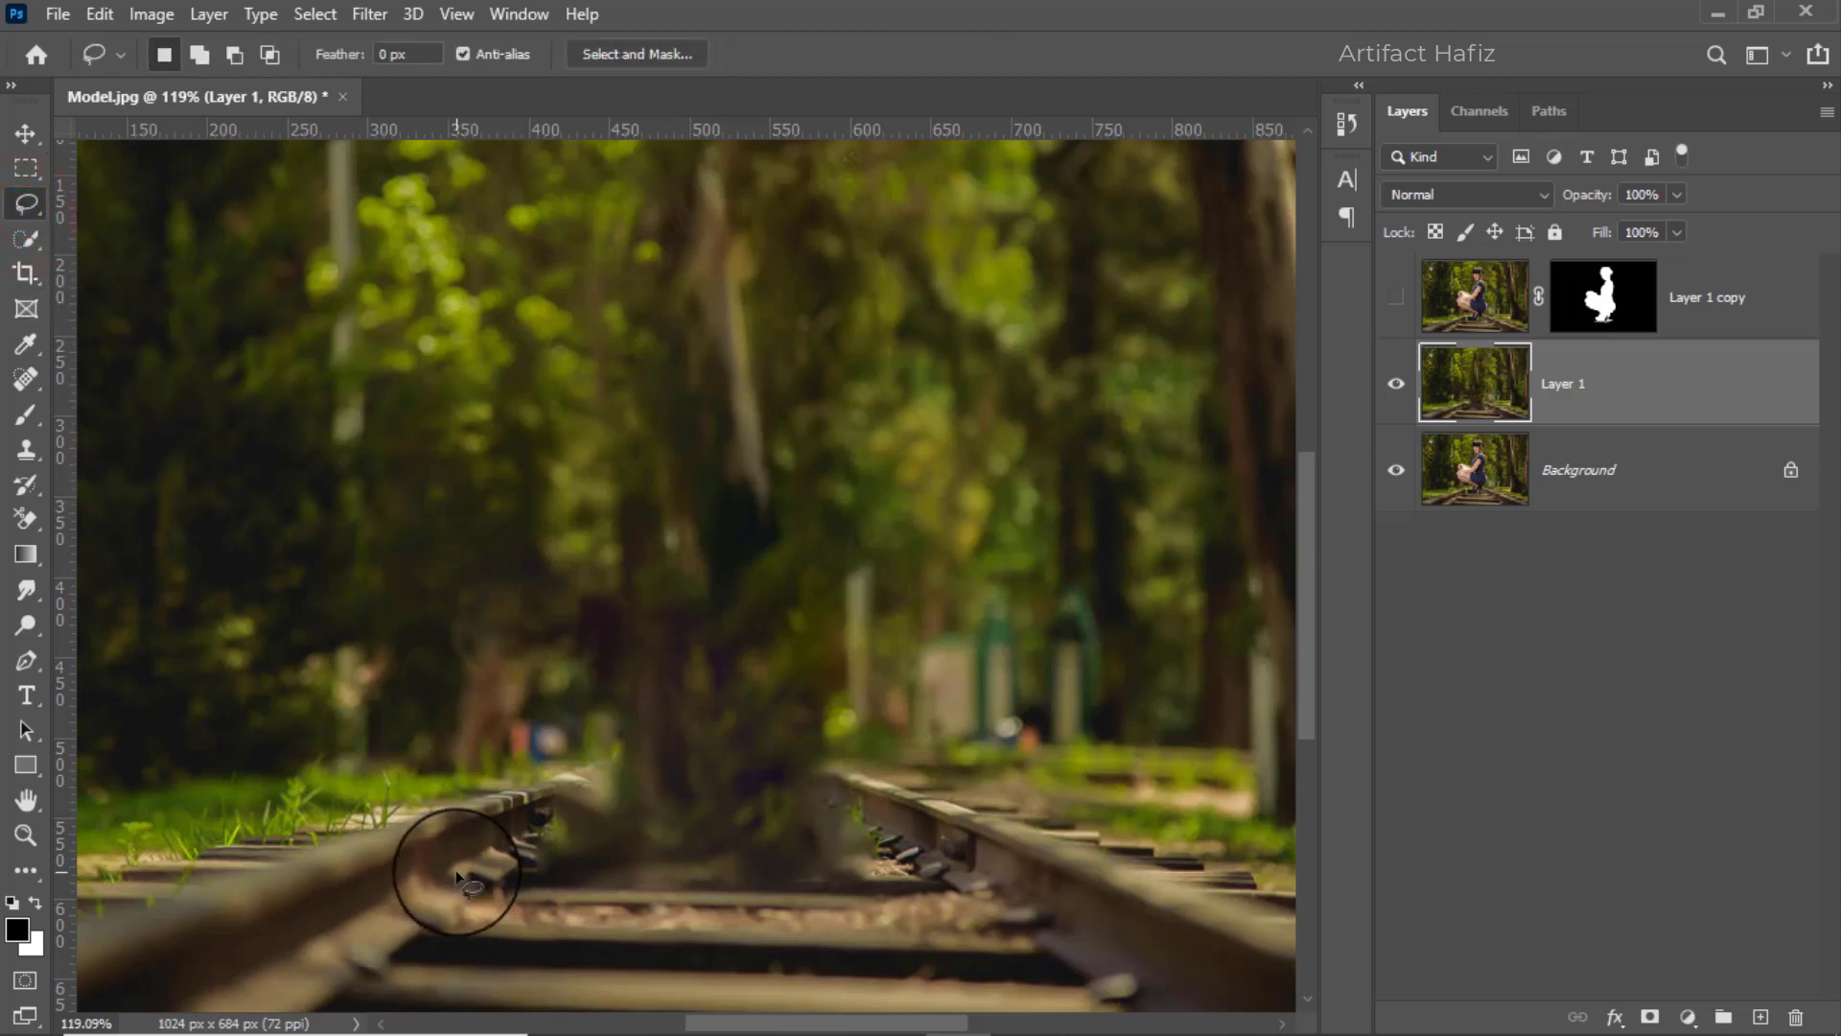
mouse_move(460, 875)
left_mouse_down()
mouse_move(391, 956)
mouse_move(404, 971)
mouse_move(1087, 966)
mouse_move(1023, 872)
mouse_move(445, 880)
left_mouse_up()
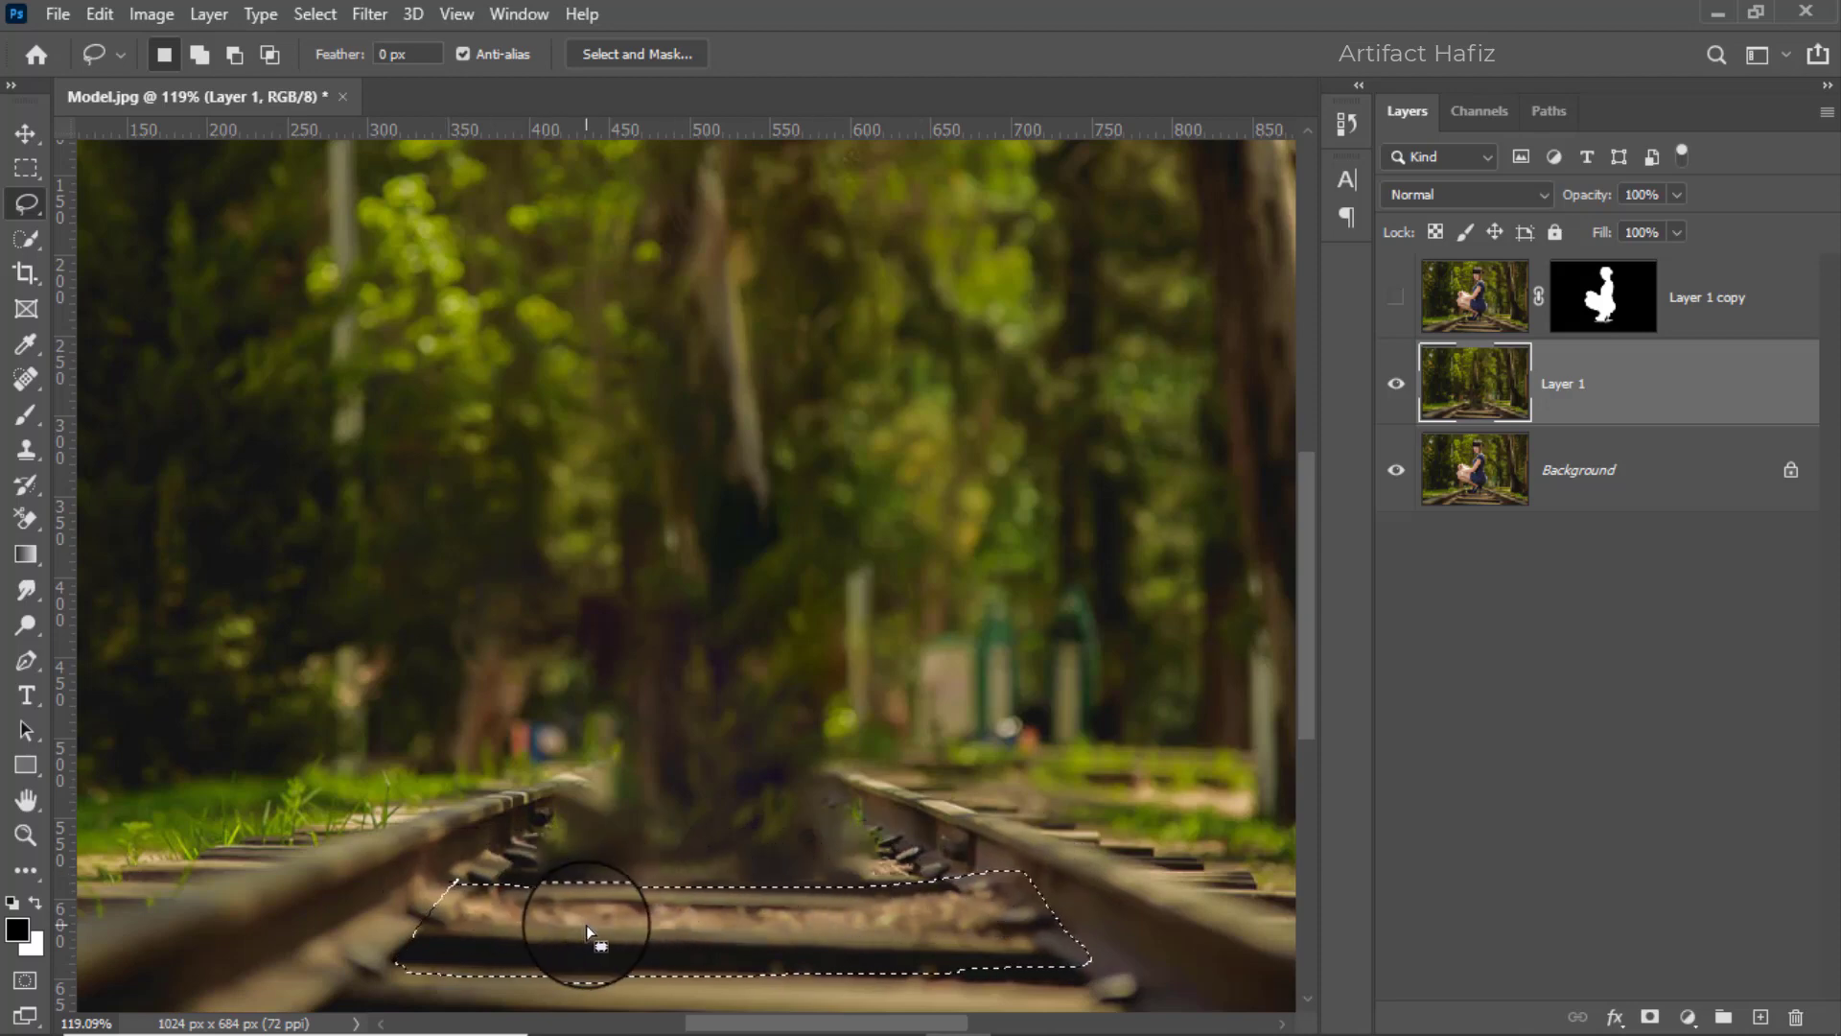
key("ctrl+j")
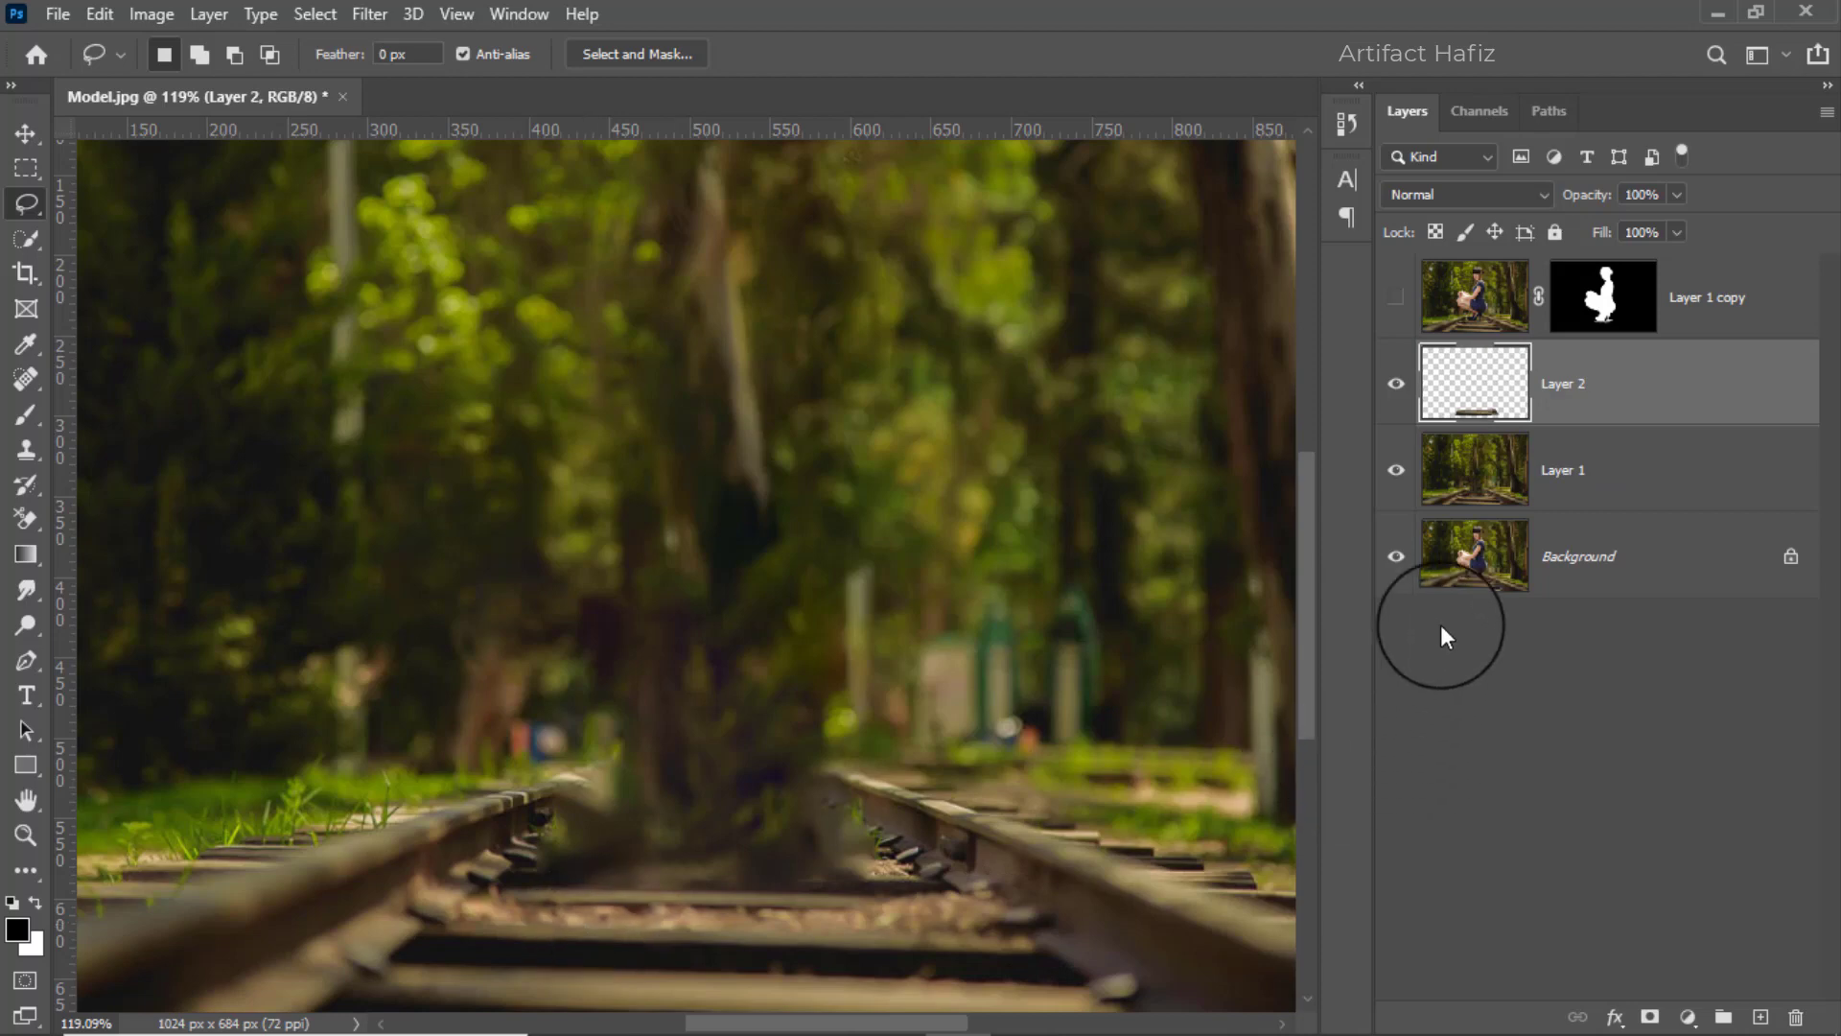
Move the copied sleeper strip on Layer 2 up over the smeared area and scale it to 71.25% to fit between the rails.
left_click(23, 135)
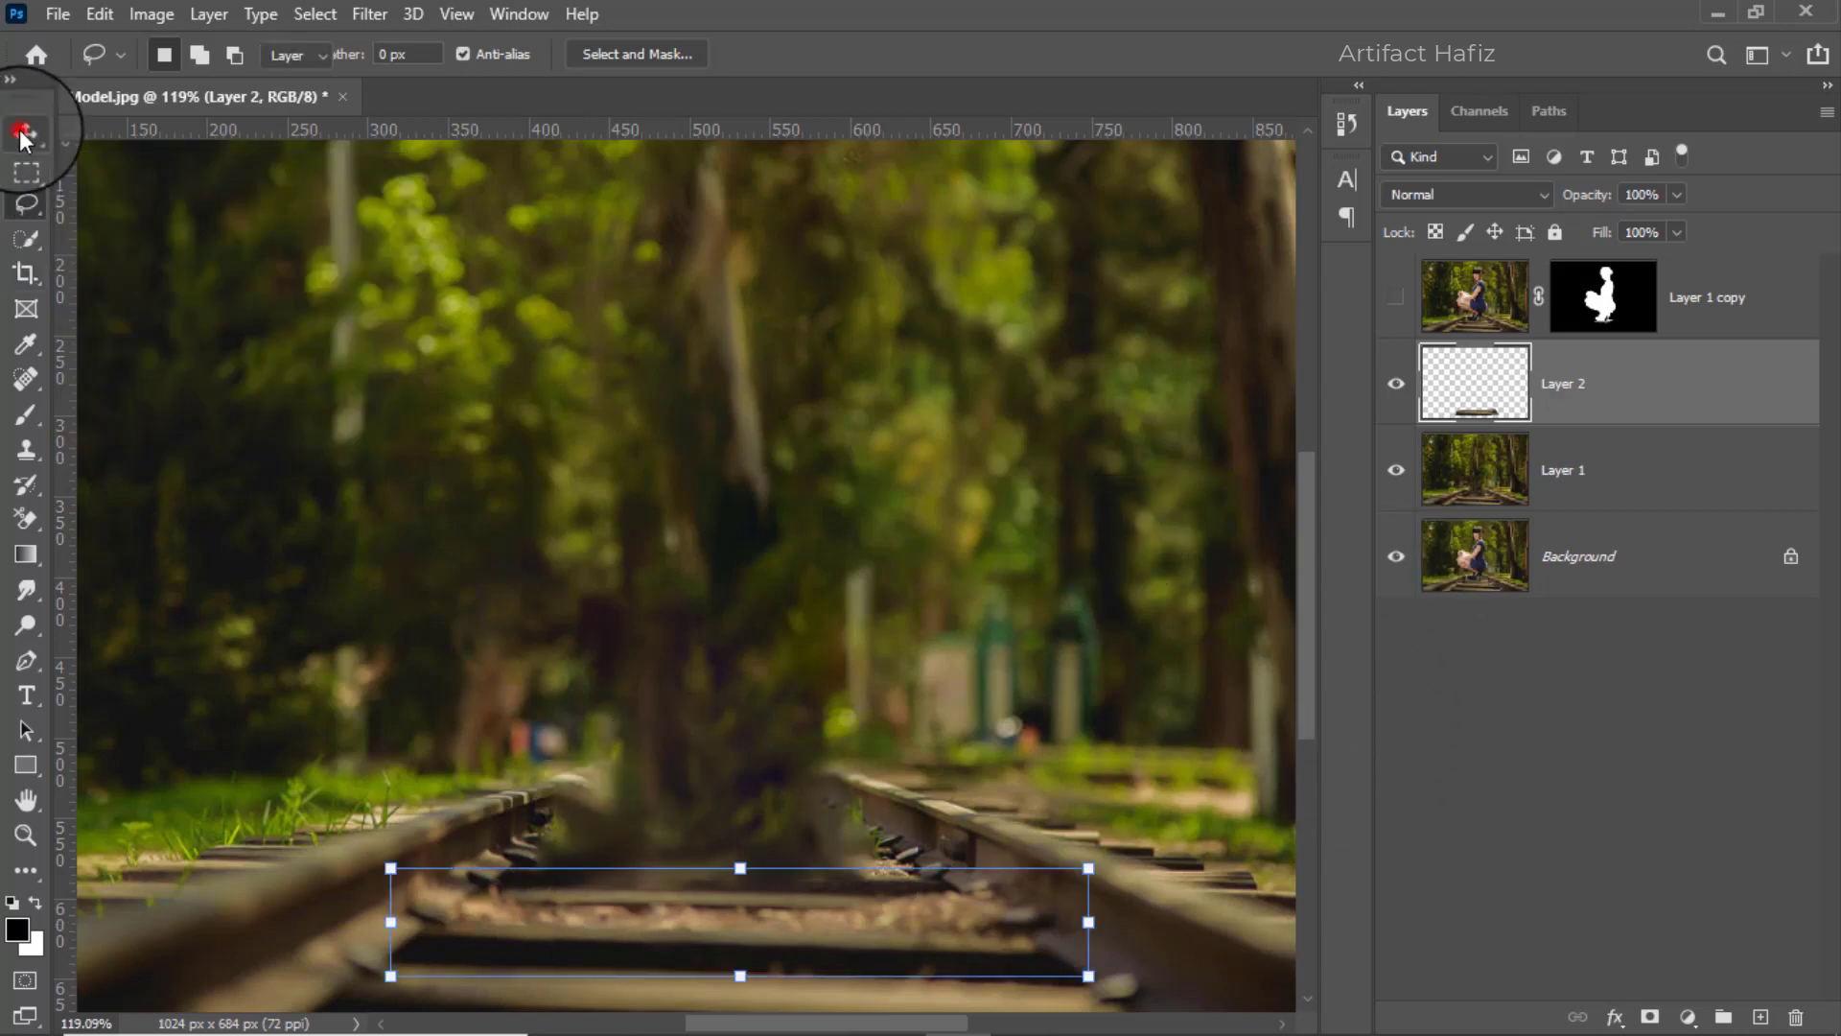
key("ctrl+t")
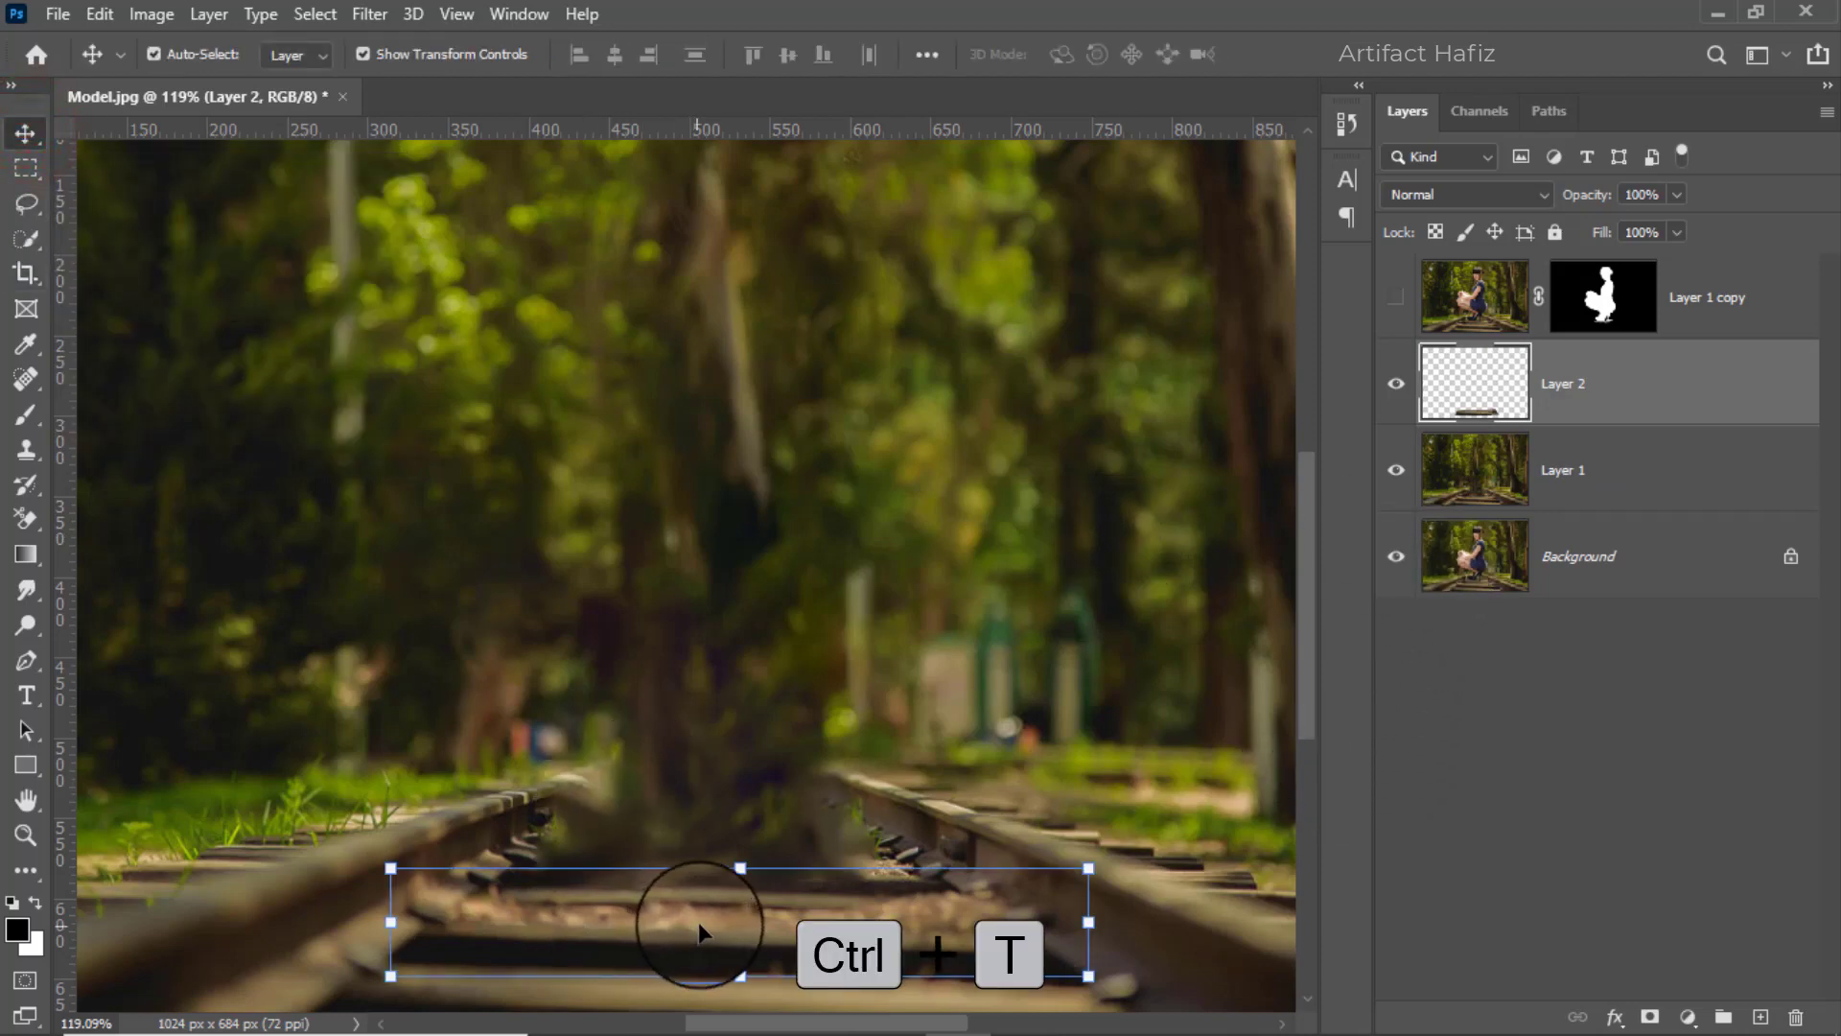
left_click_drag(700, 927, 699, 838)
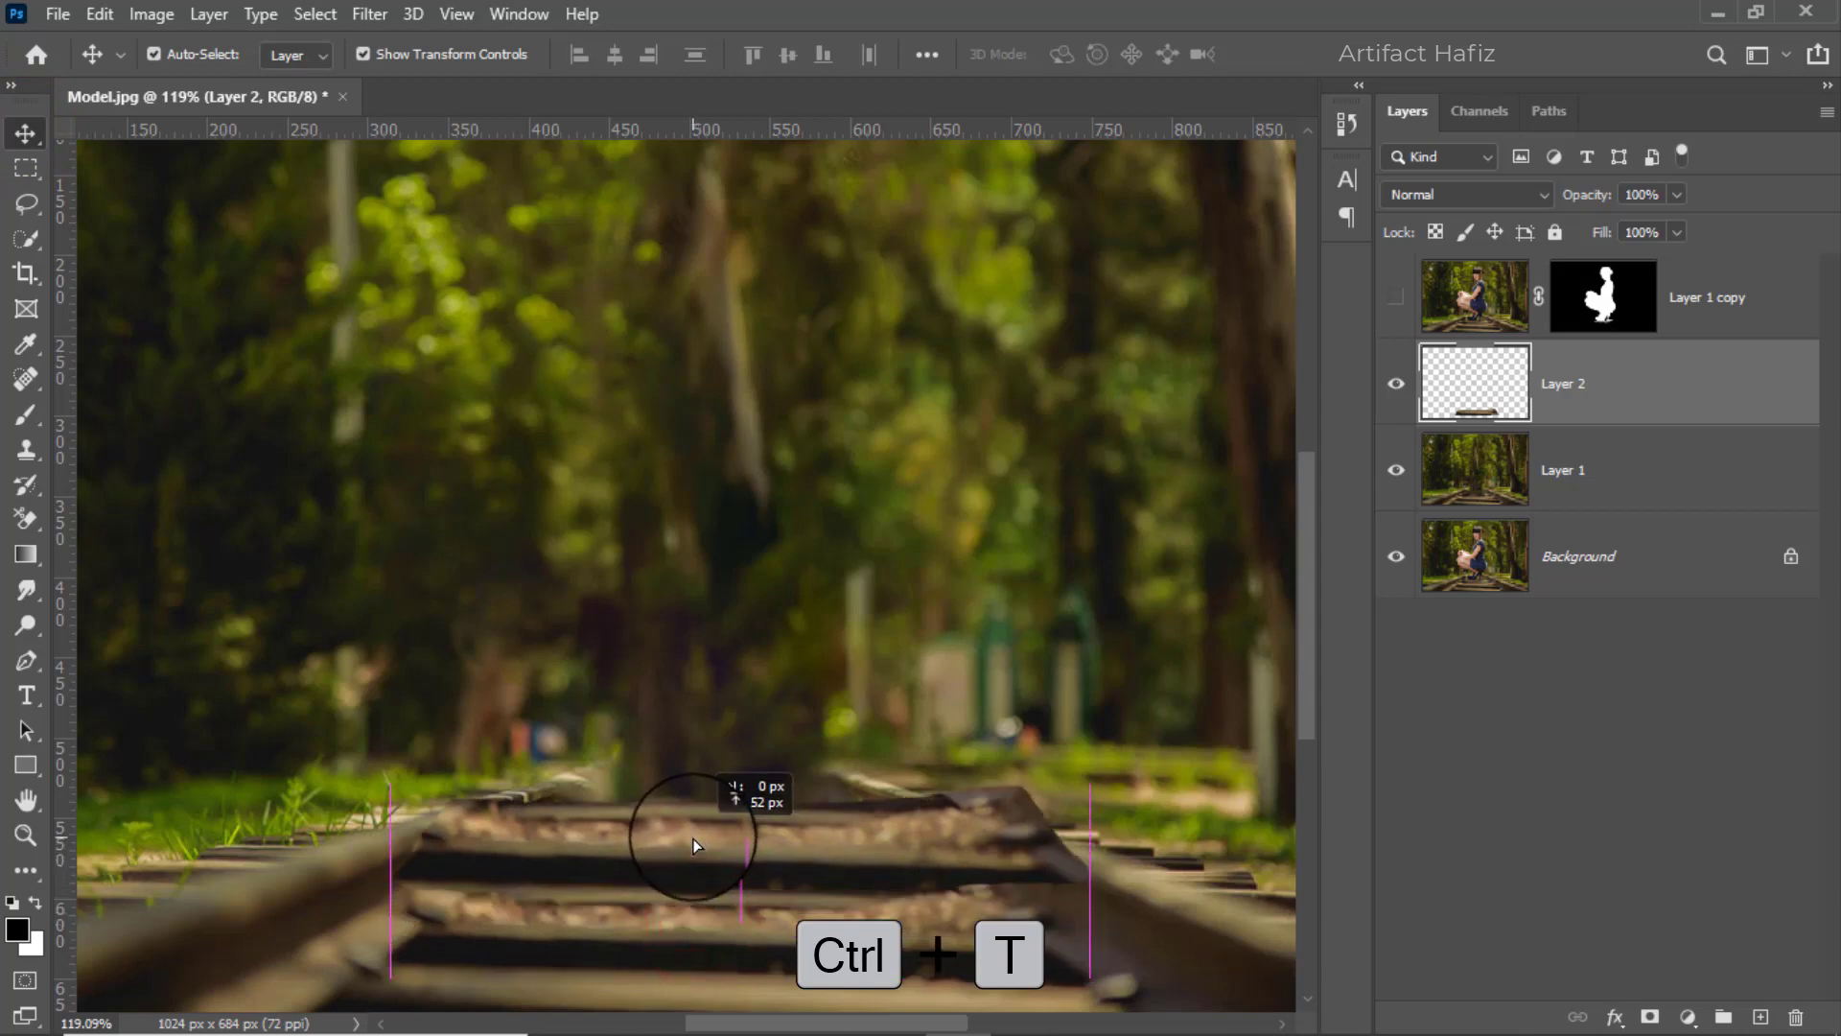
left_click_drag(1086, 840, 975, 834)
left_click_drag(389, 840, 675, 870)
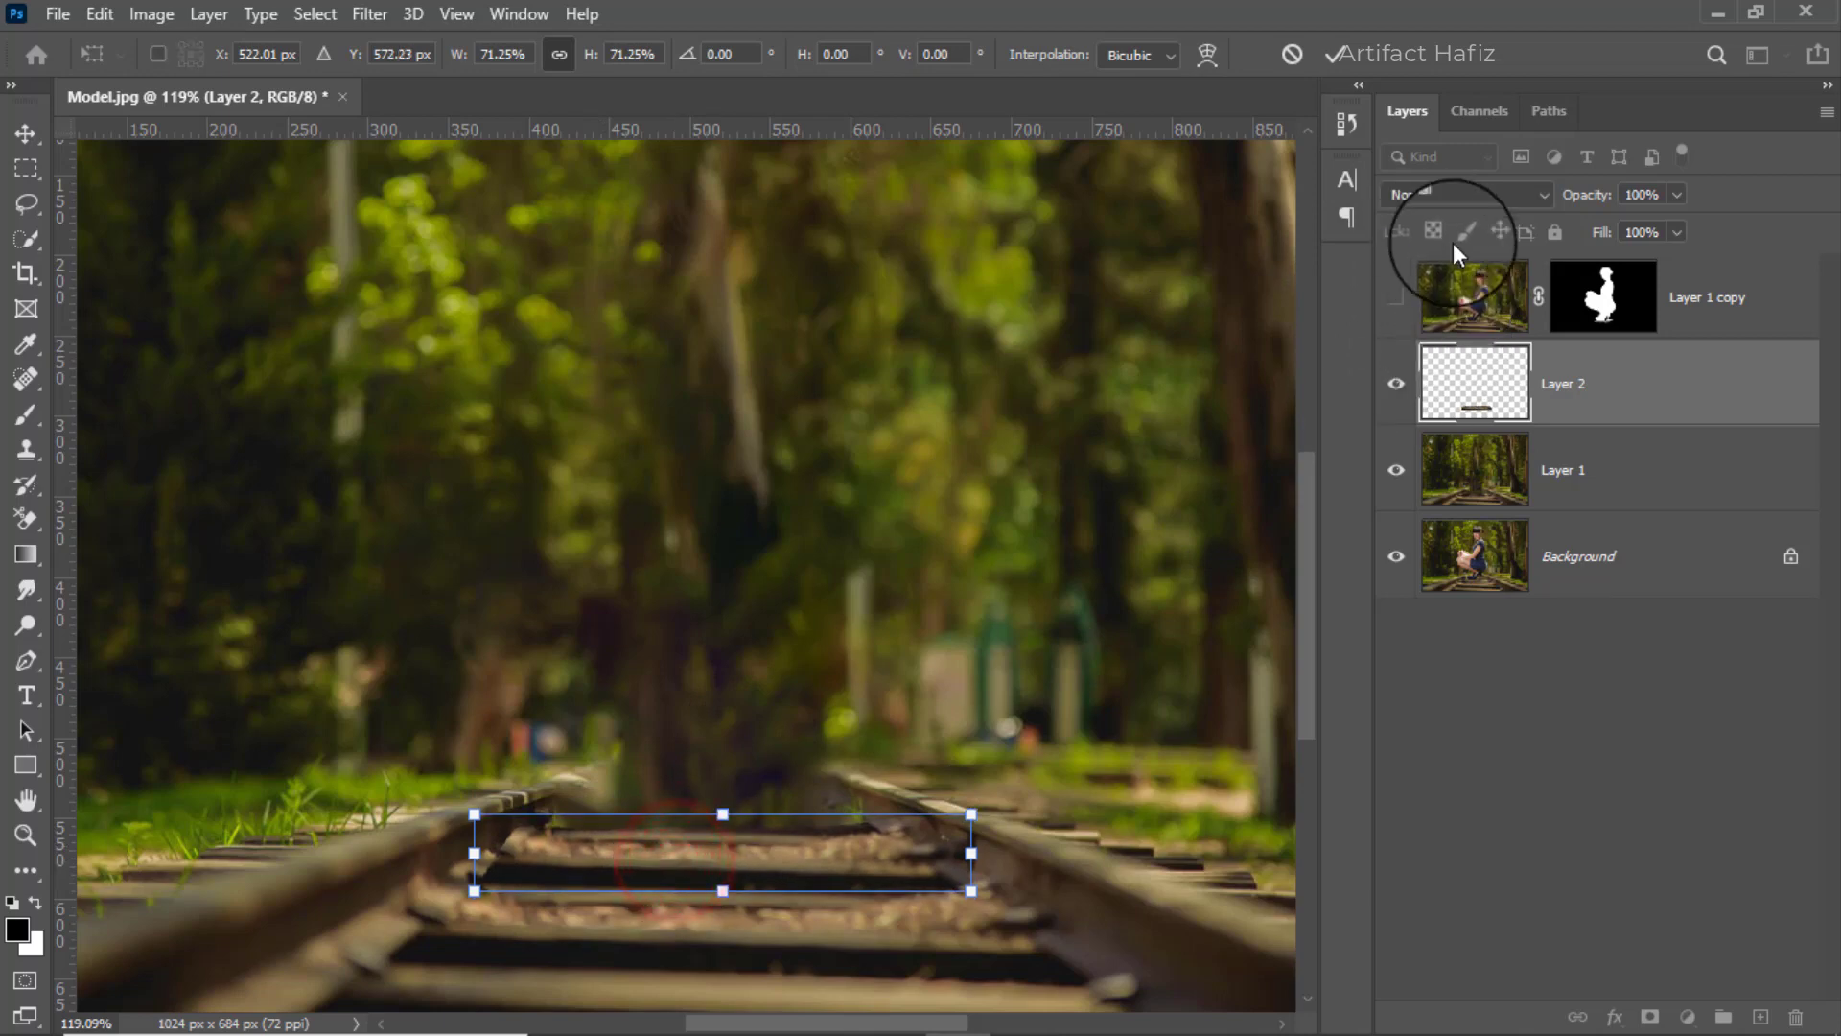
left_click(1335, 54)
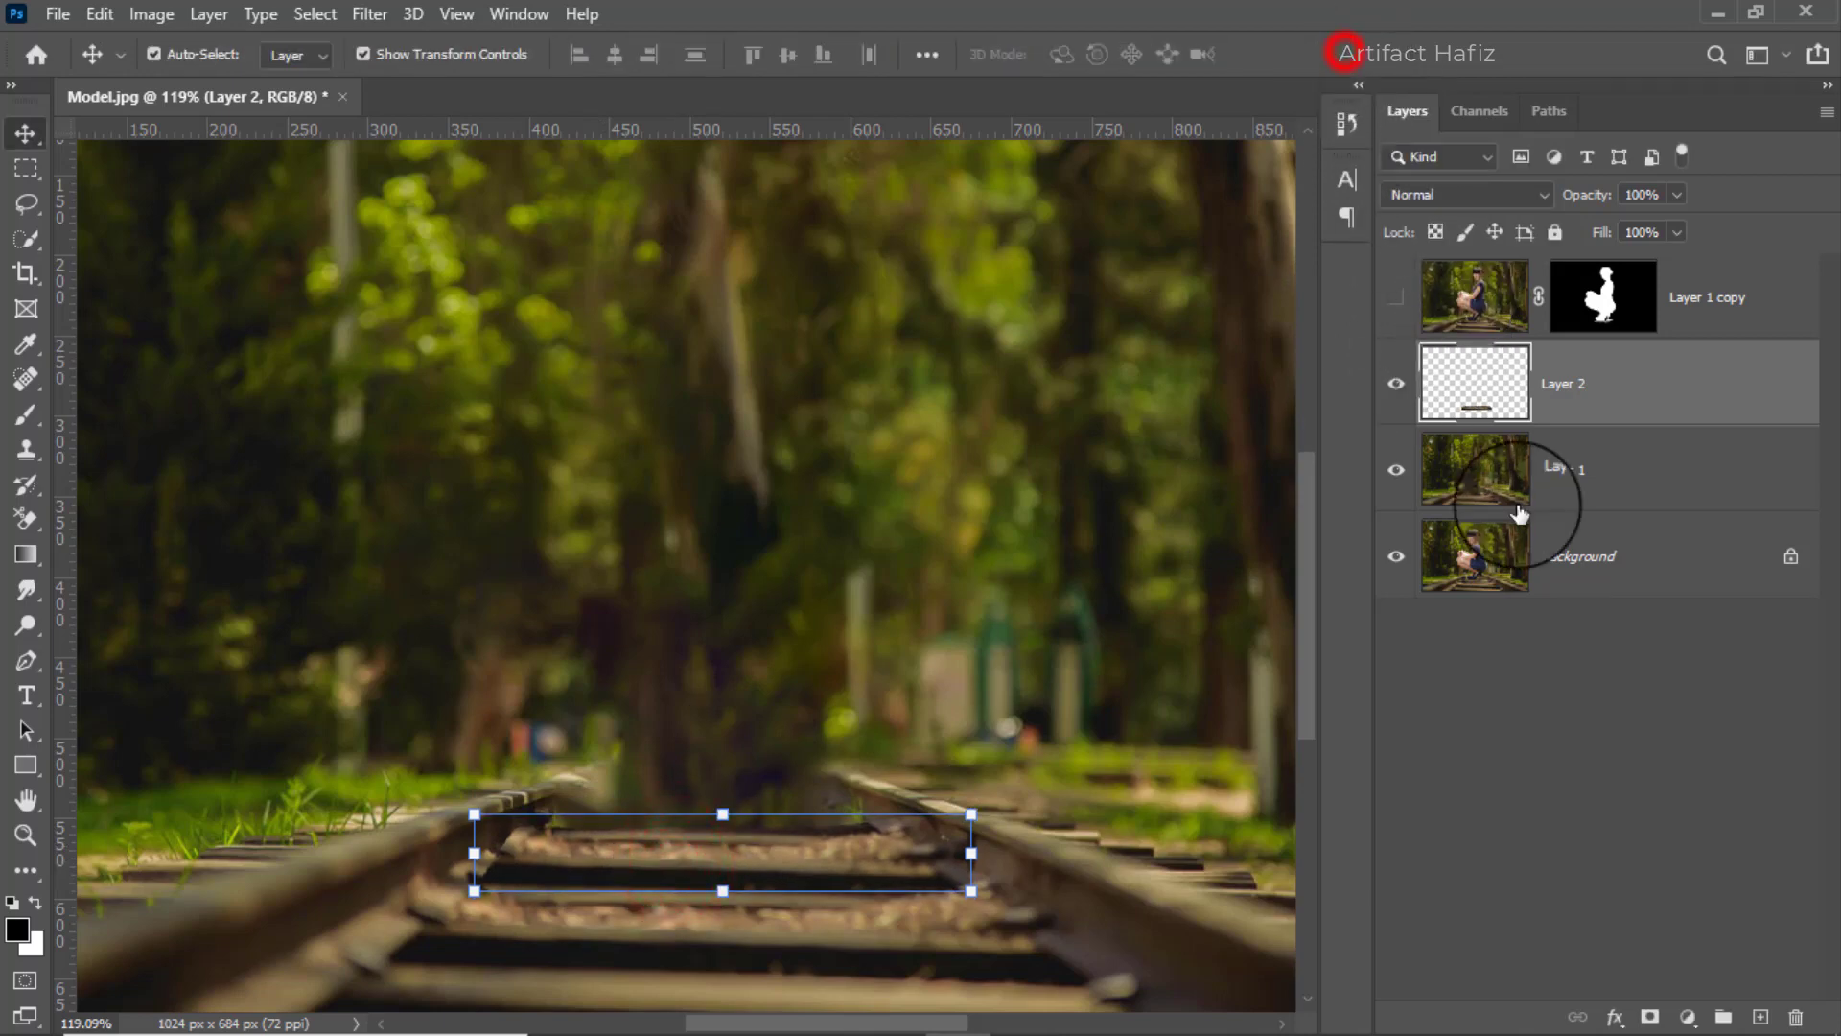
Add a layer mask to Layer 2 and set the Brush to 50 px at 100% opacity.
left_click(1649, 1014)
left_click(25, 376)
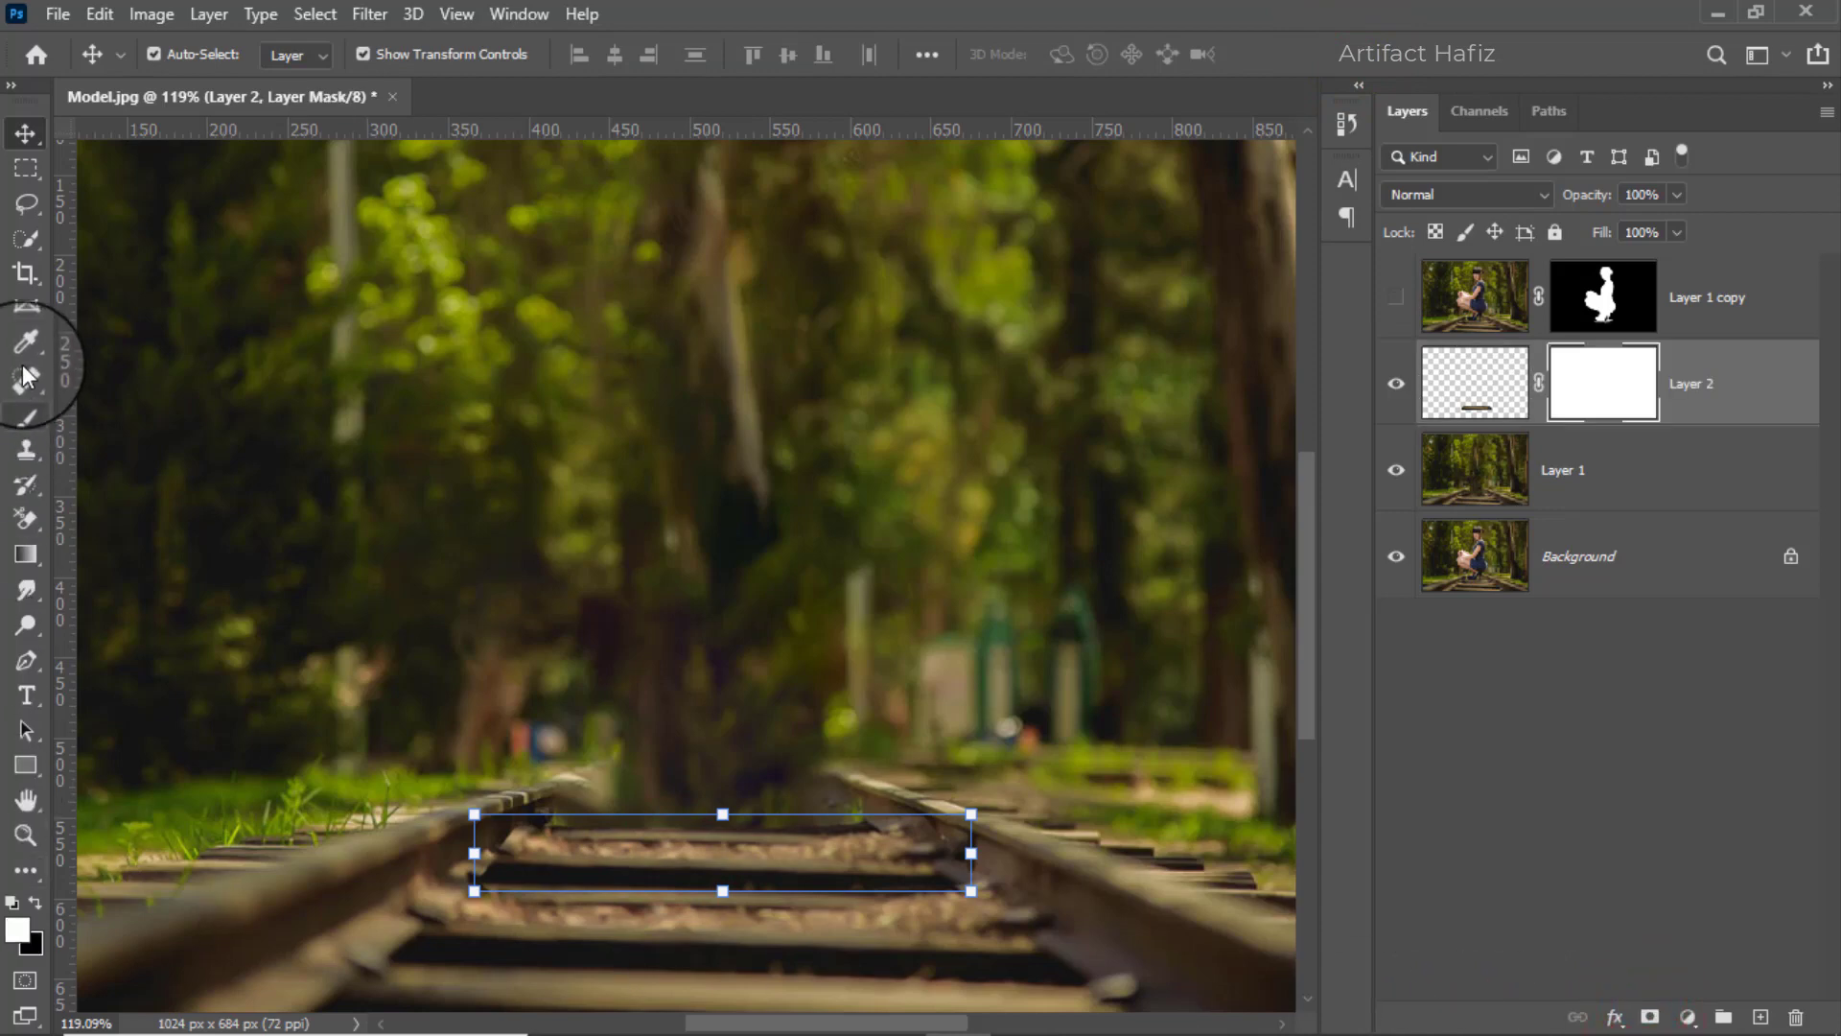
left_click(25, 414)
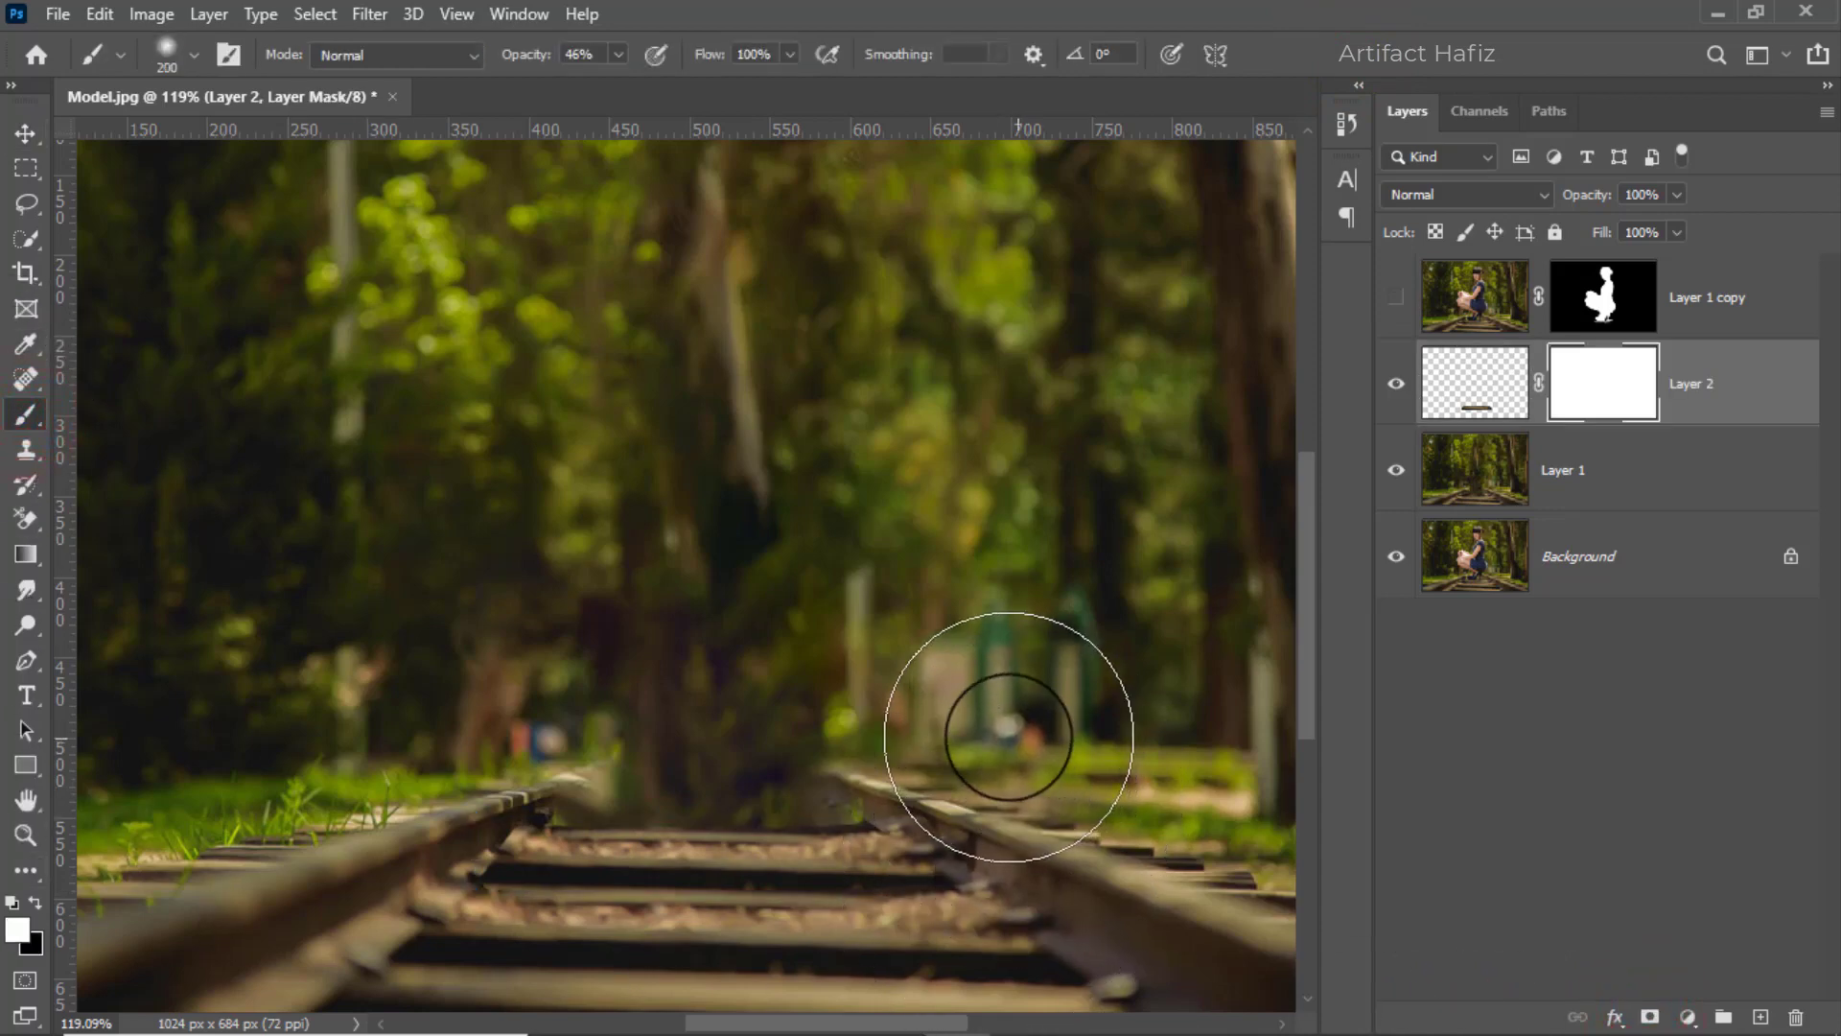
key("bracketleft")
key("bracketleft")
key("bracketleft")
key("bracketleft")
key("bracketleft")
key("bracketleft")
key("bracketleft")
key("bracketleft")
key("bracketleft")
key("bracketleft")
key("bracketright")
left_click(618, 53)
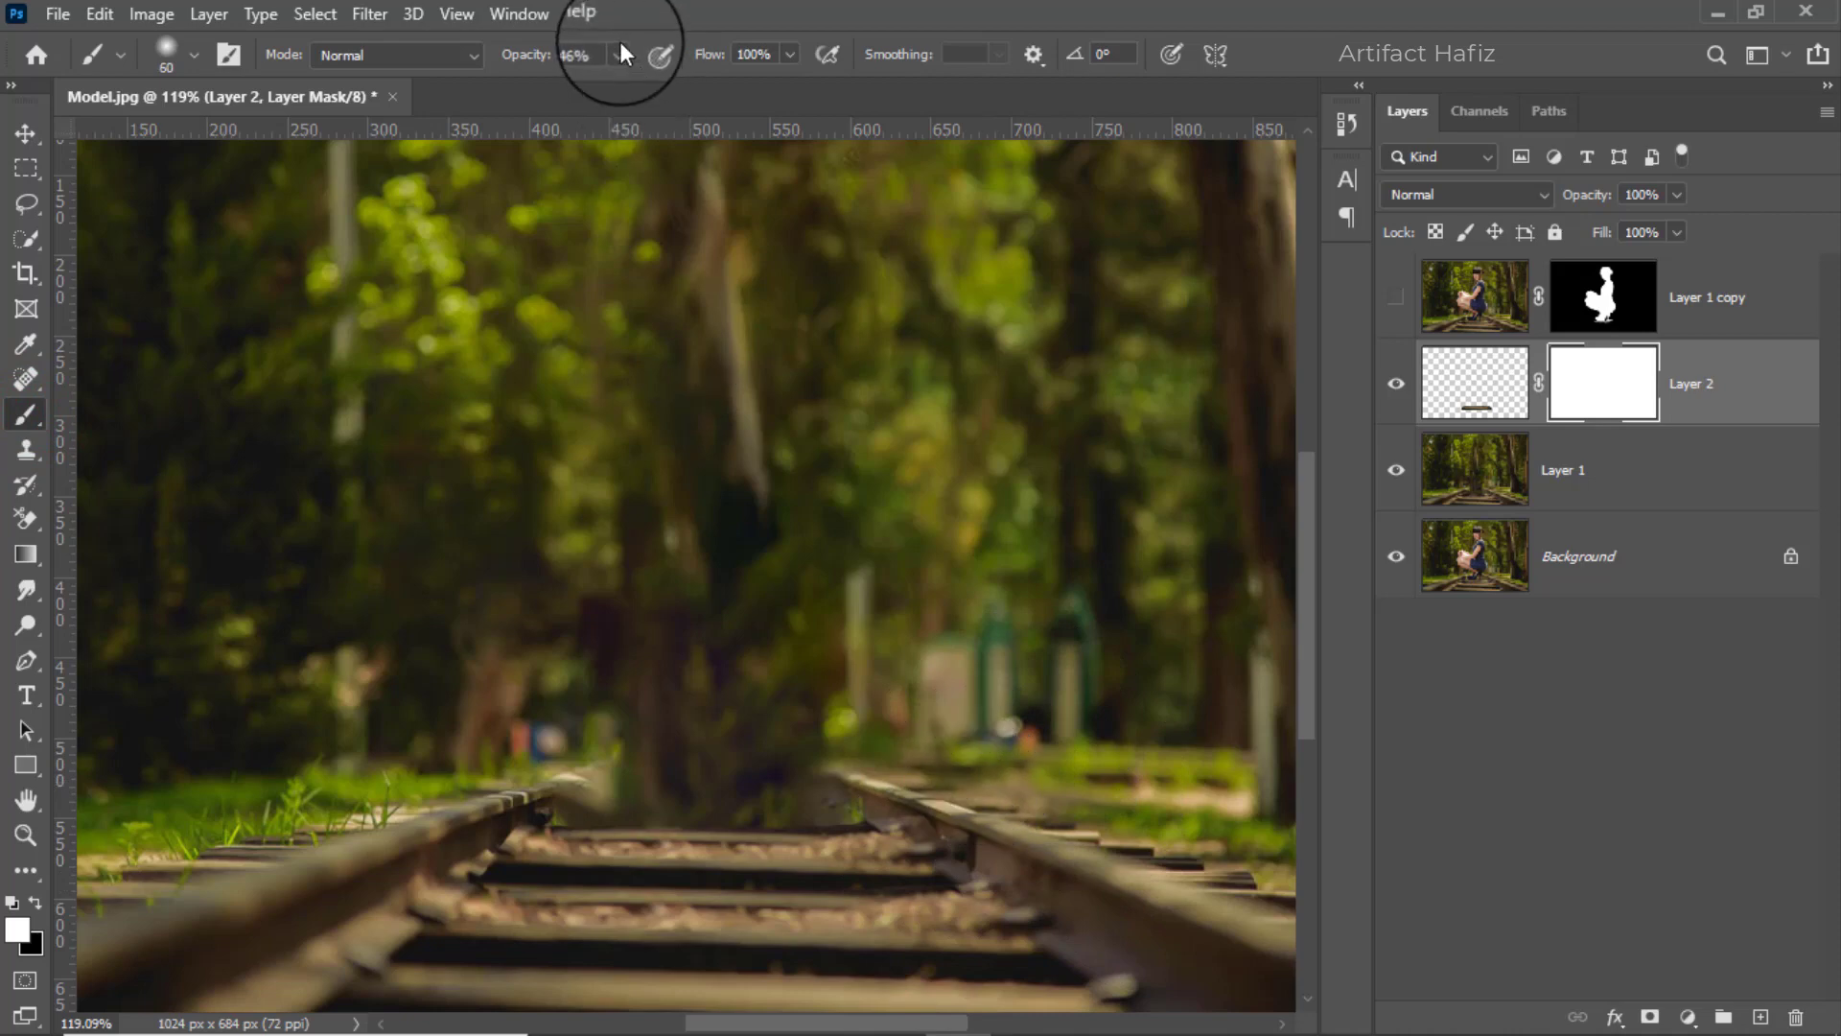
left_click_drag(625, 82, 721, 94)
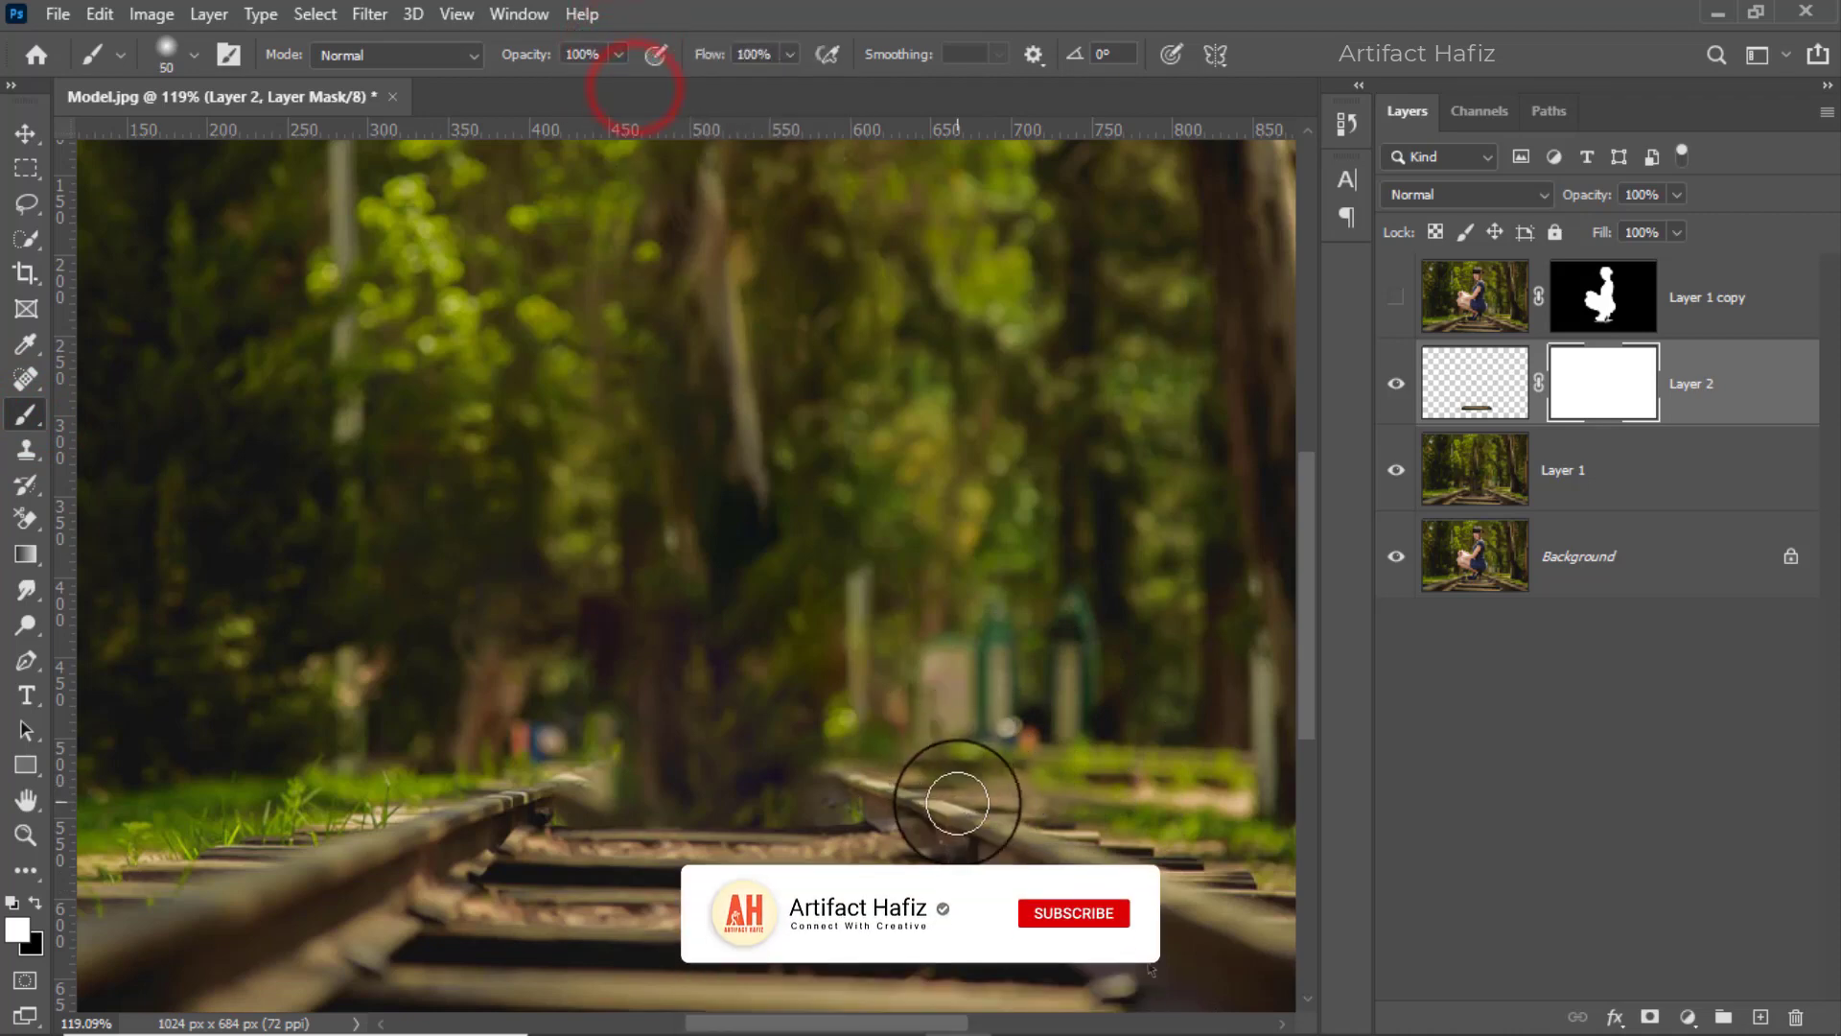
key("bracketleft")
Paint black on the Layer 2 mask with a 45 px brush along the strip's edges to blend it into the rails and gravel.
left_click(853, 800)
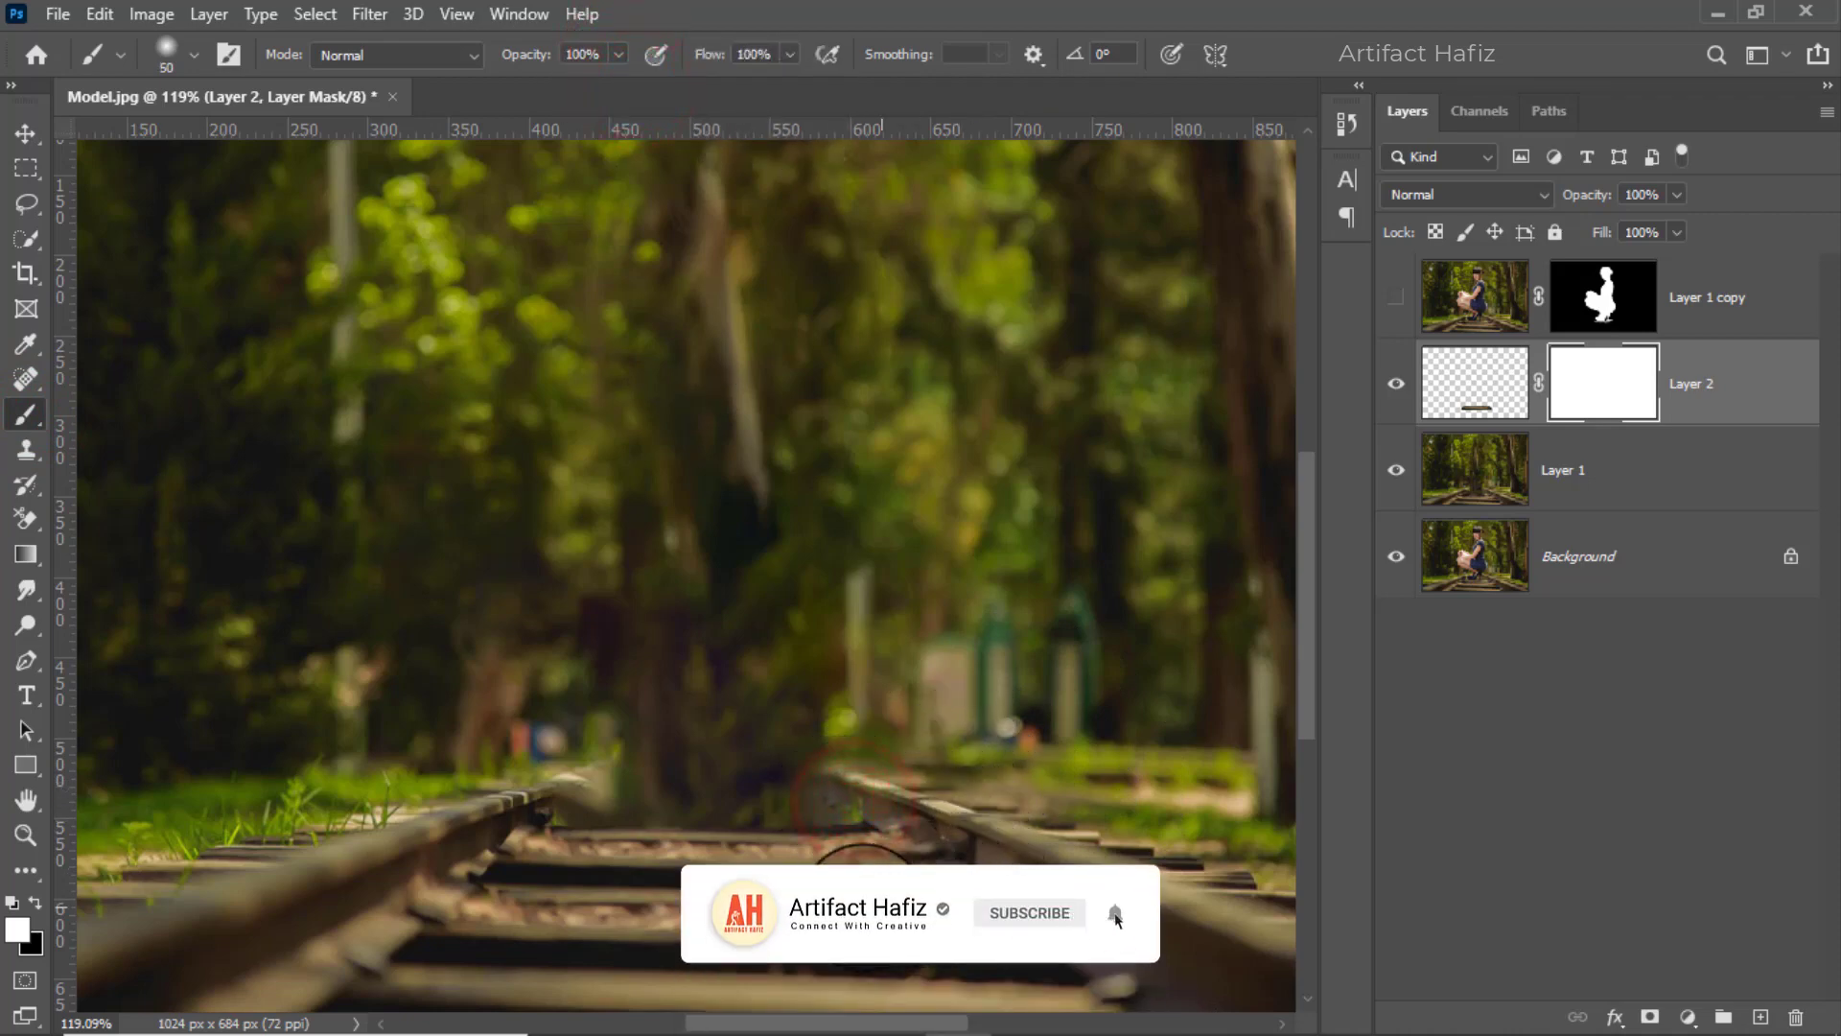
left_click(34, 902)
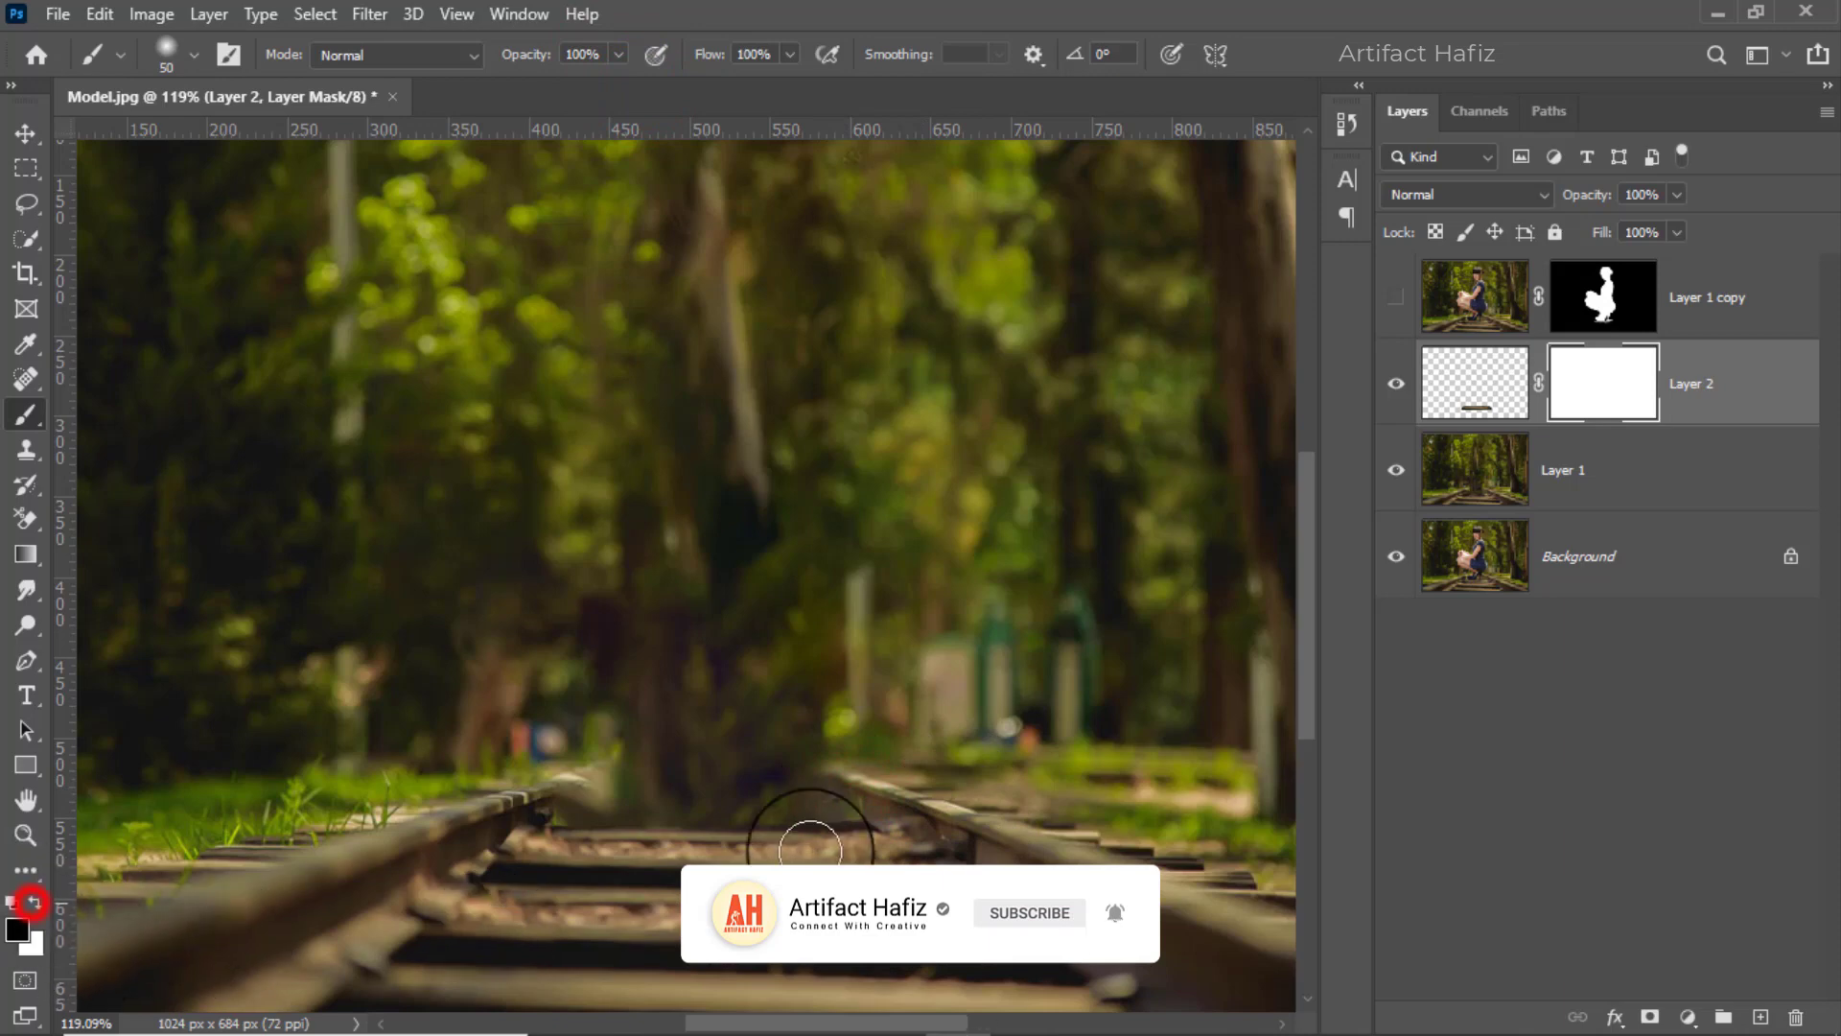
key("bracketleft")
left_click(850, 792)
mouse_move(870, 792)
left_mouse_down()
mouse_move(947, 798)
mouse_move(877, 805)
mouse_move(989, 869)
left_mouse_up()
left_click_drag(942, 808, 1001, 842)
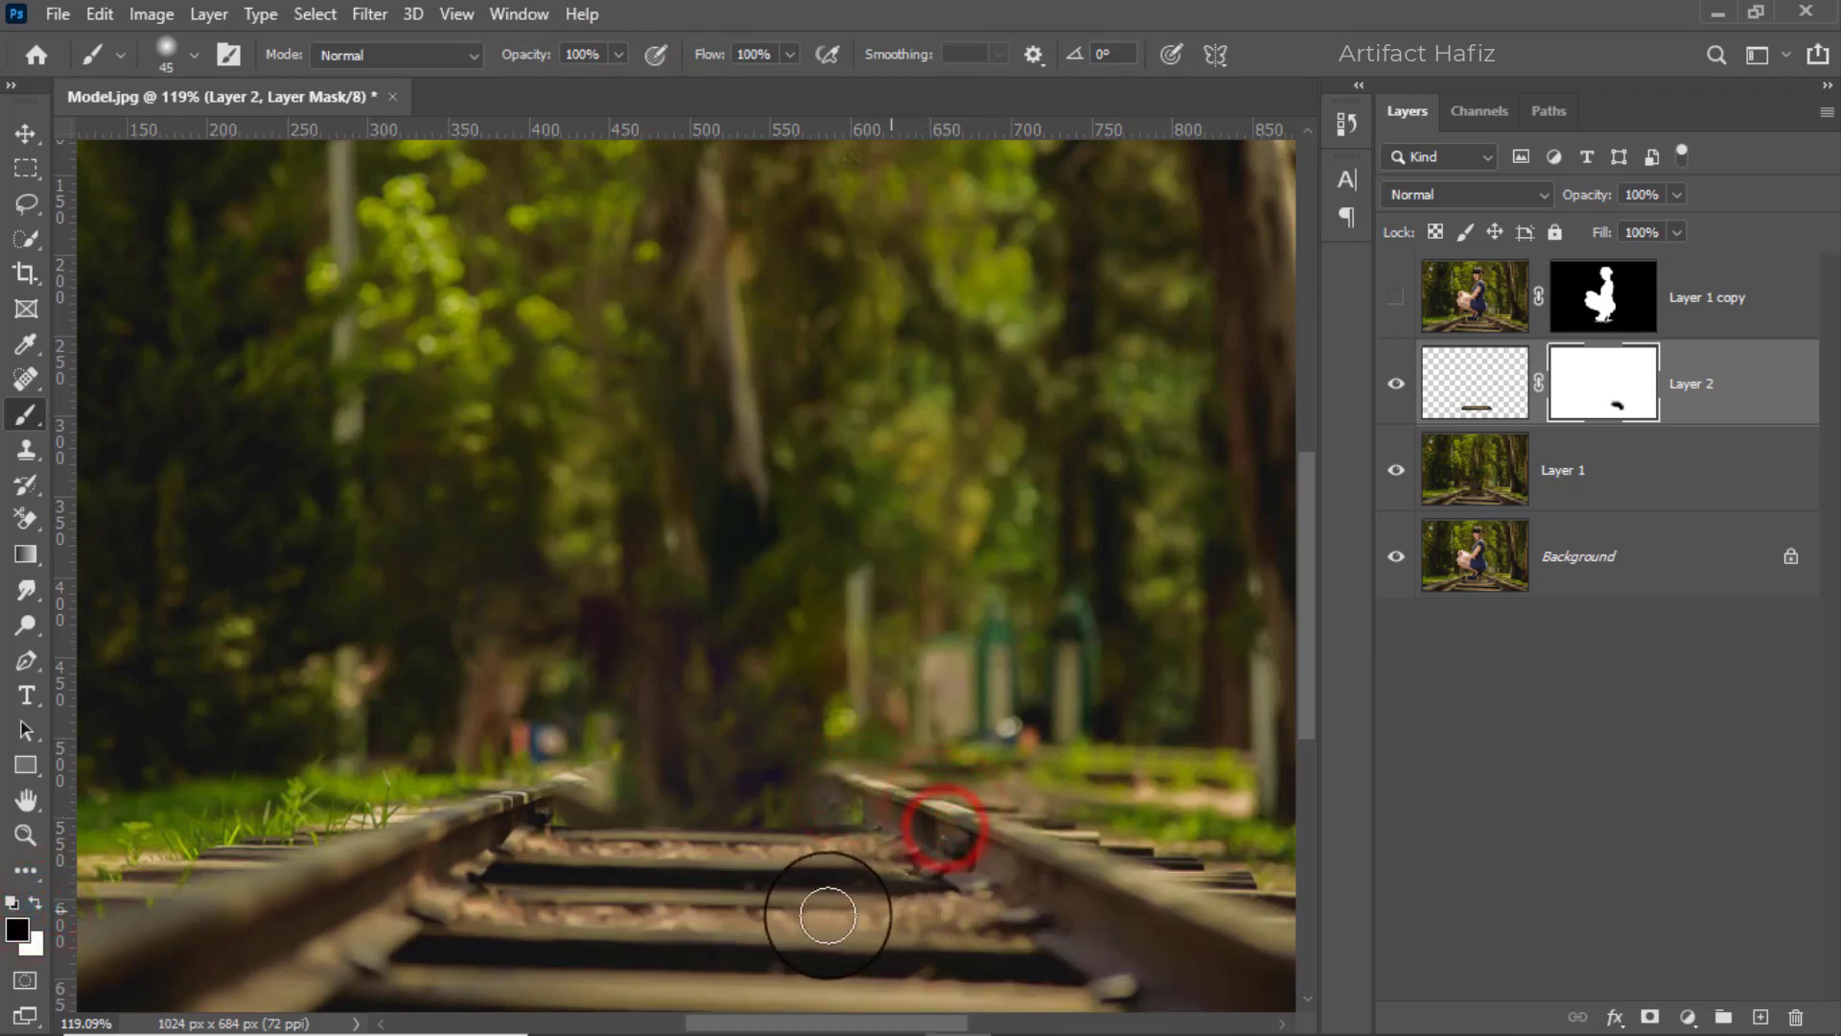
mouse_move(454, 854)
left_mouse_down()
mouse_move(506, 806)
mouse_move(780, 809)
left_mouse_up()
left_click_drag(547, 806, 1177, 813)
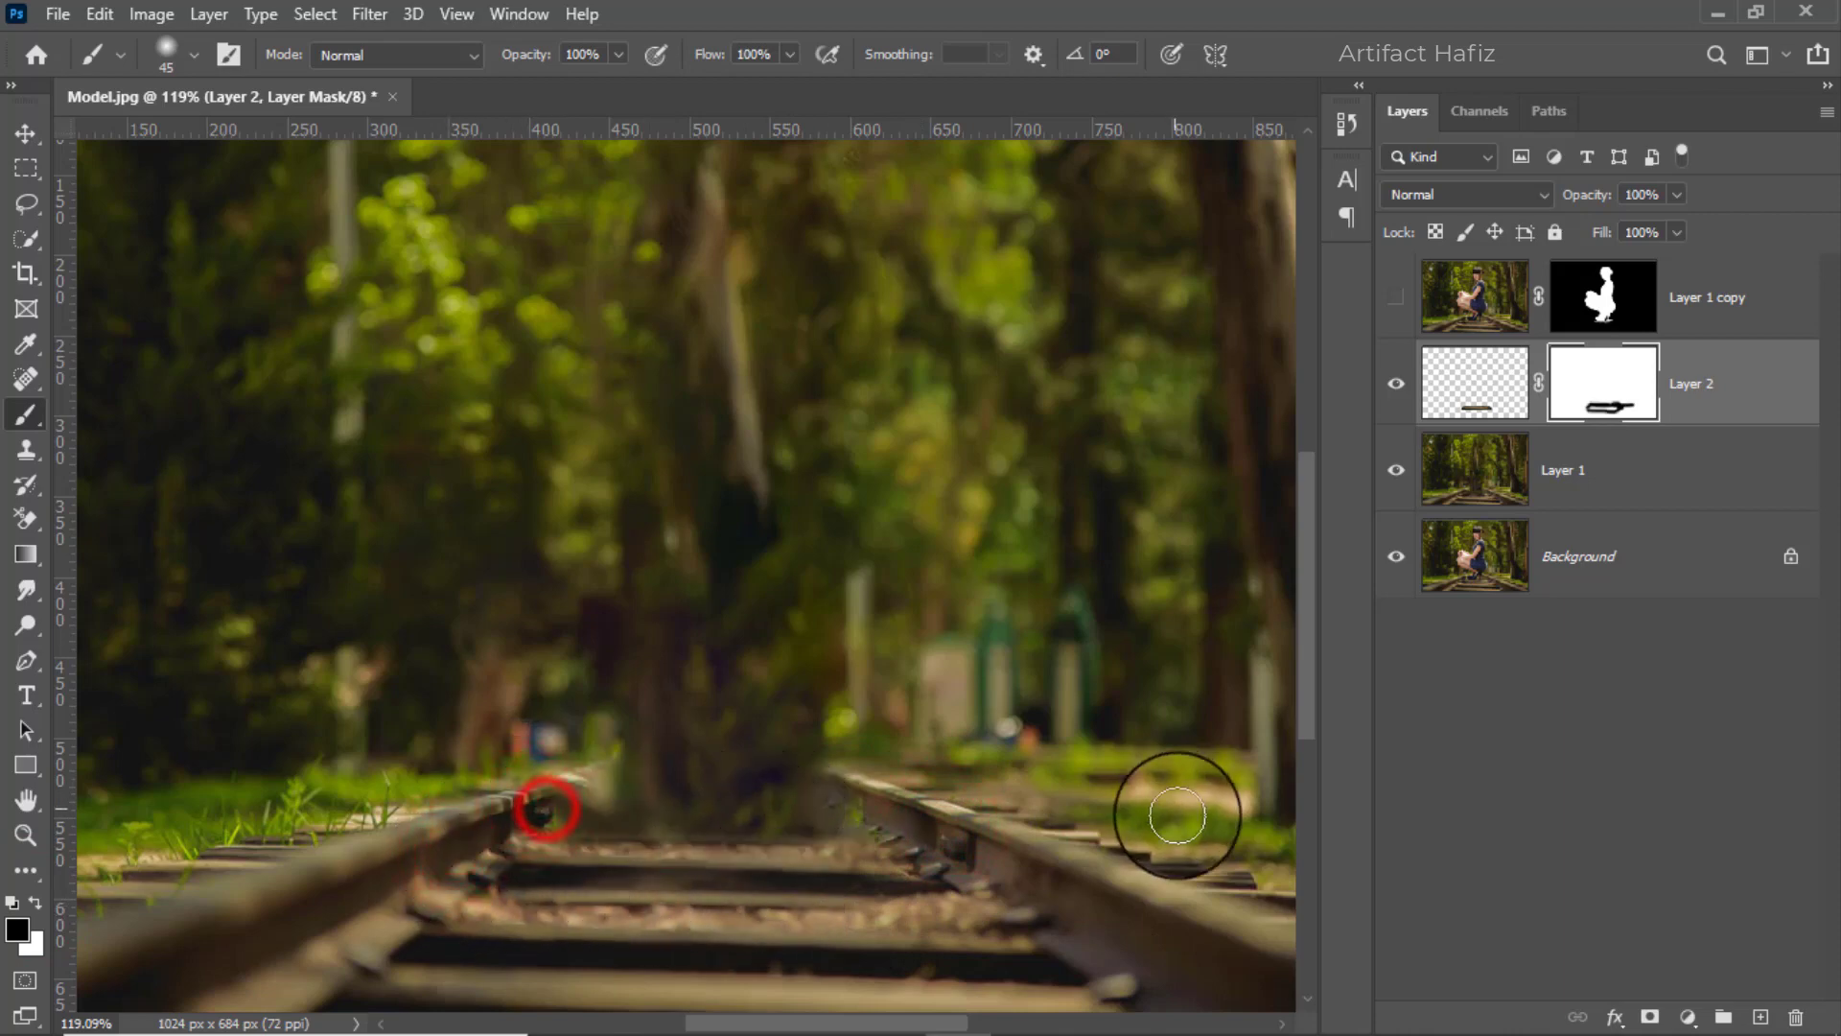
scroll(800, 777, "down", 2)
scroll(809, 767, "up", 2)
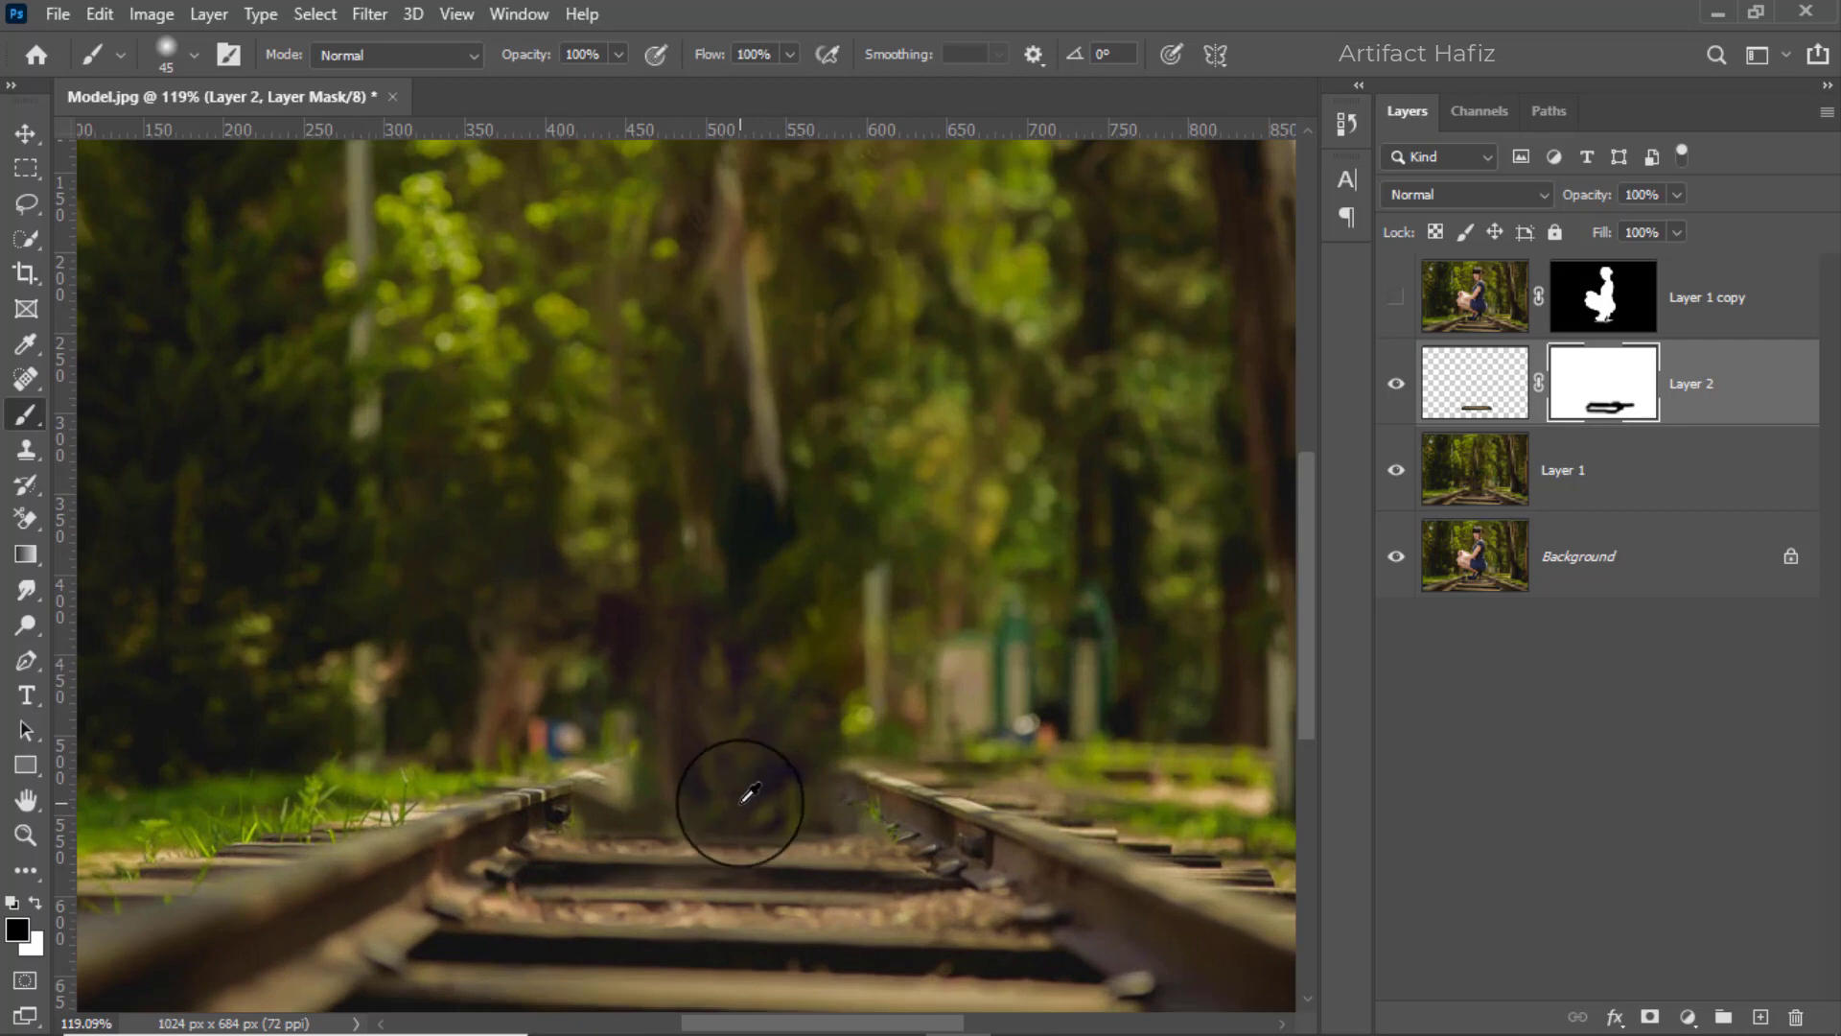
Duplicate Layer 2, move the copy farther up the track and scale it to 78.88% so it fits between the converging rails.
left_click(27, 134)
left_click(1738, 377)
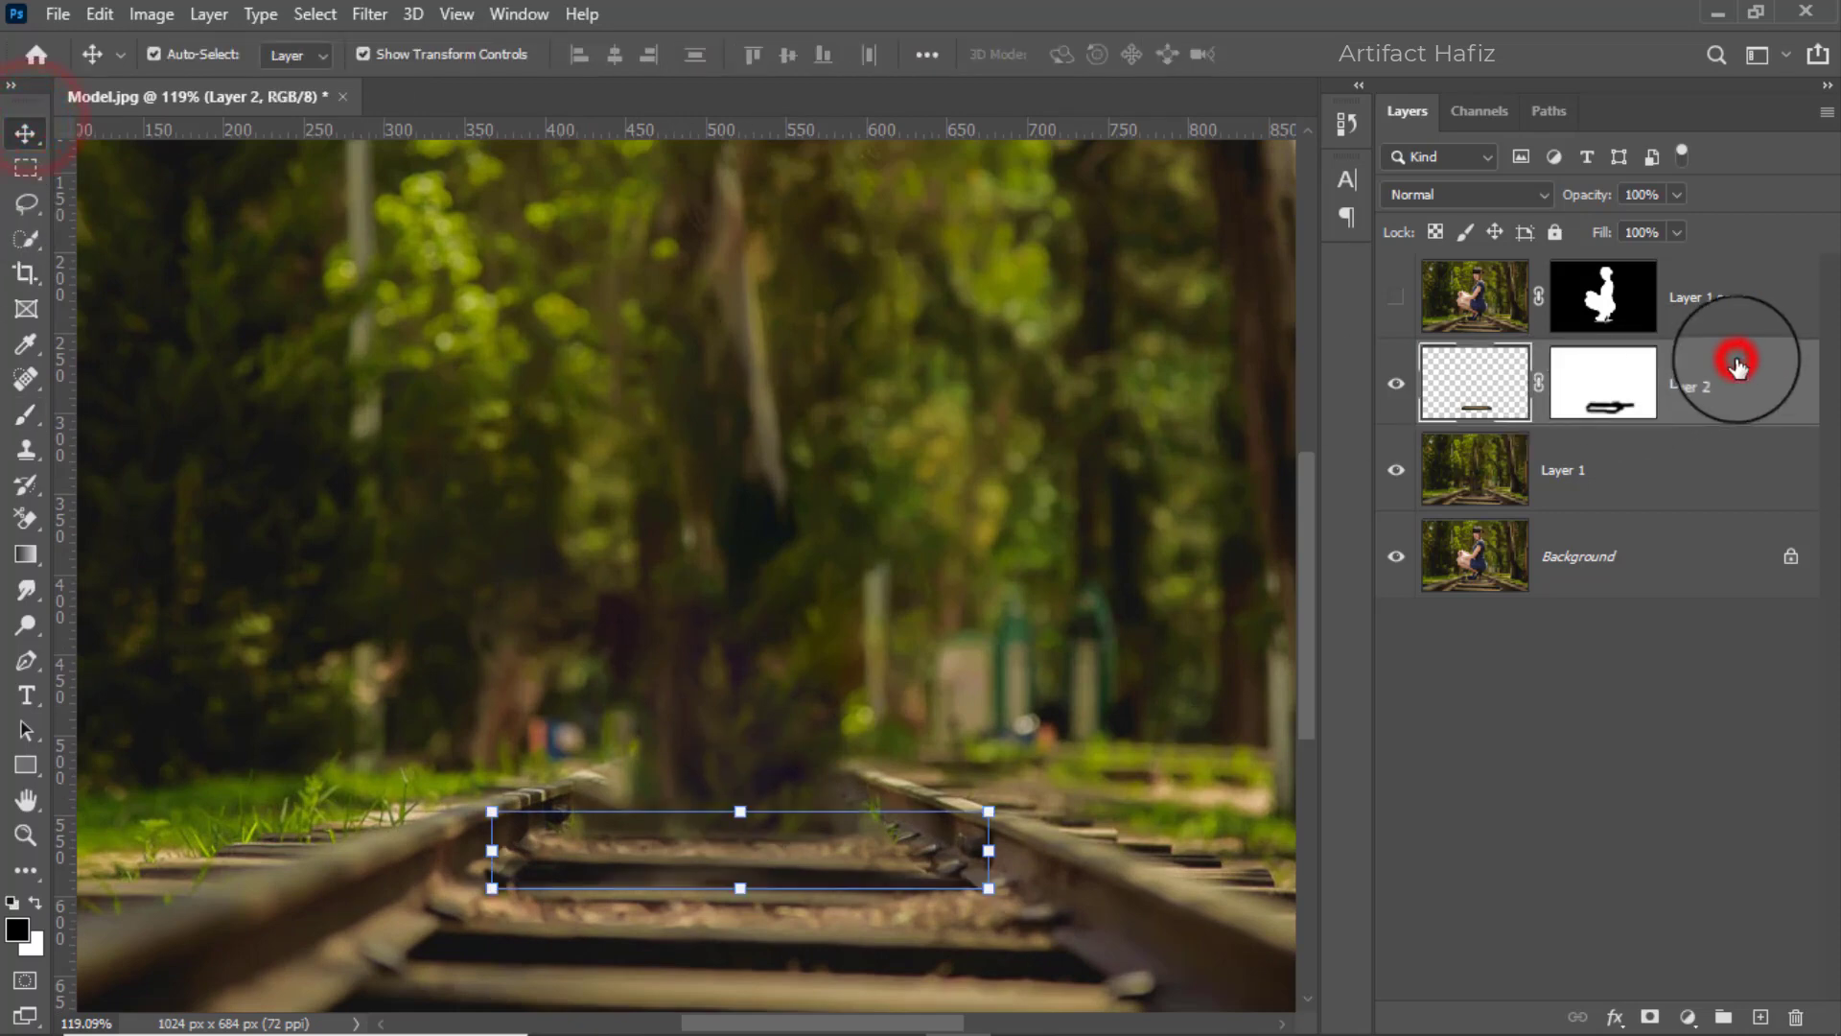
key("ctrl+j")
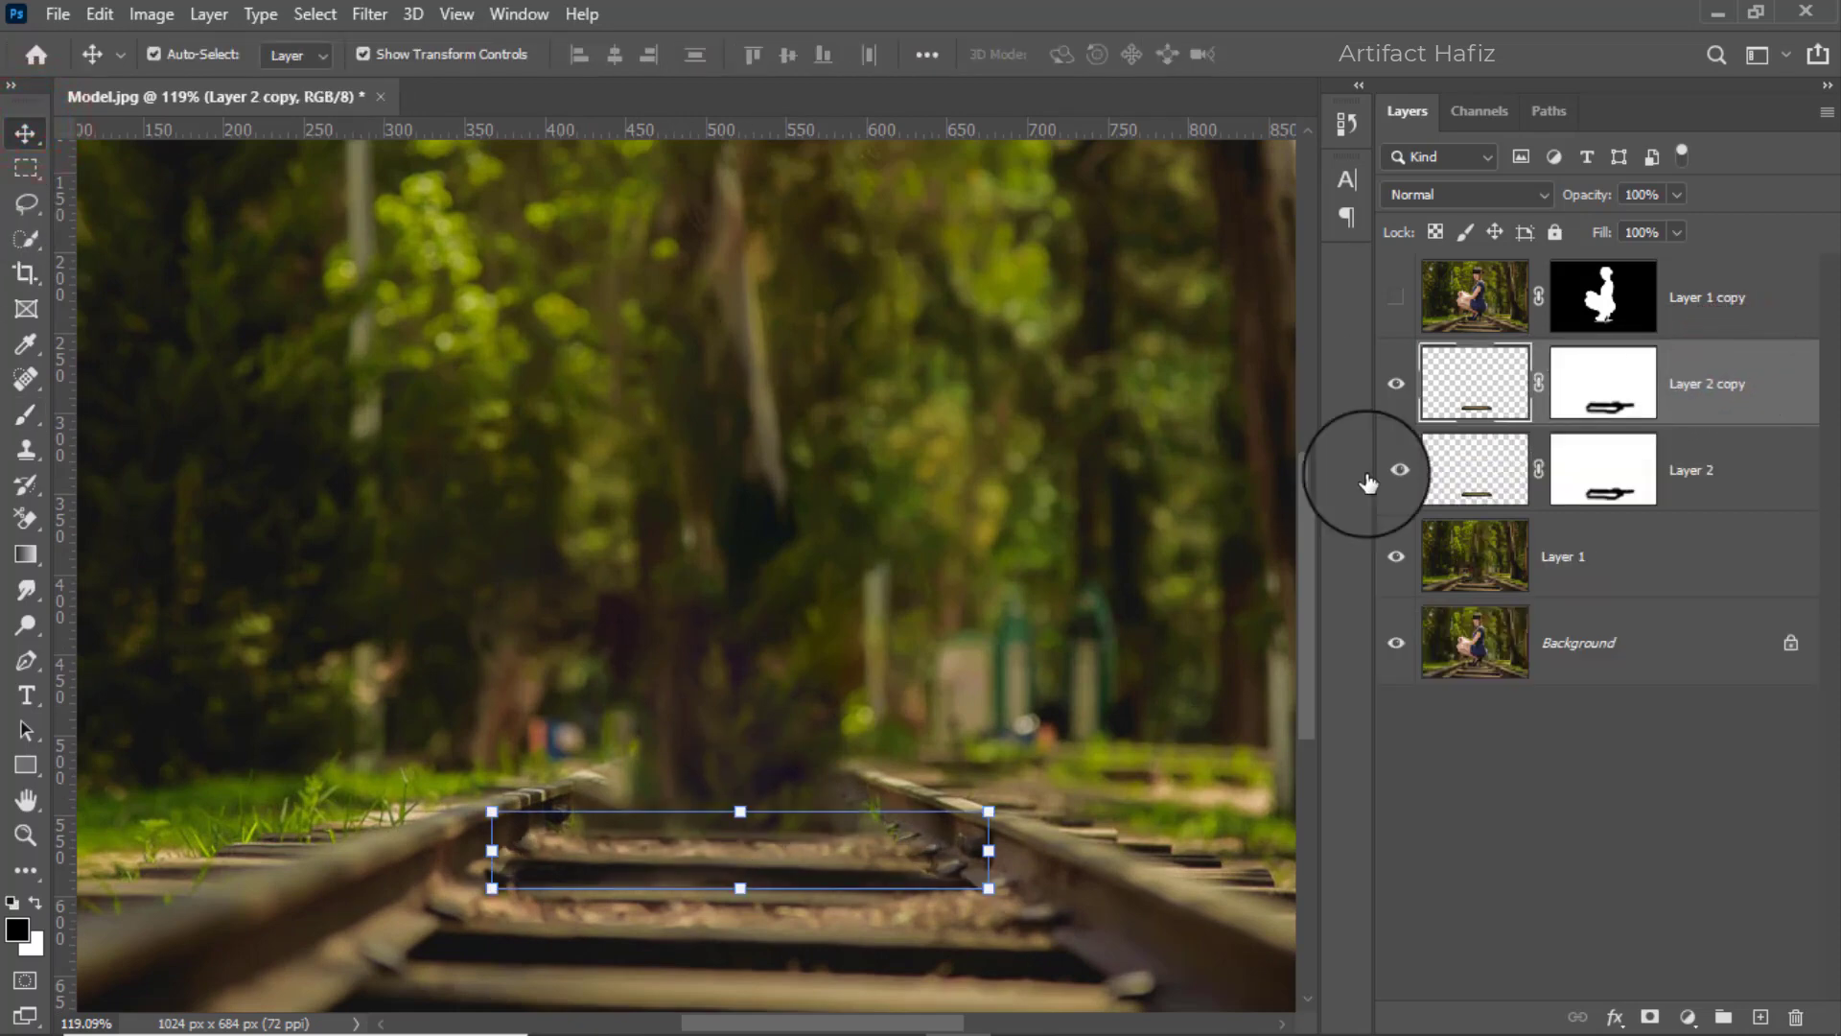
left_click_drag(705, 863, 700, 801)
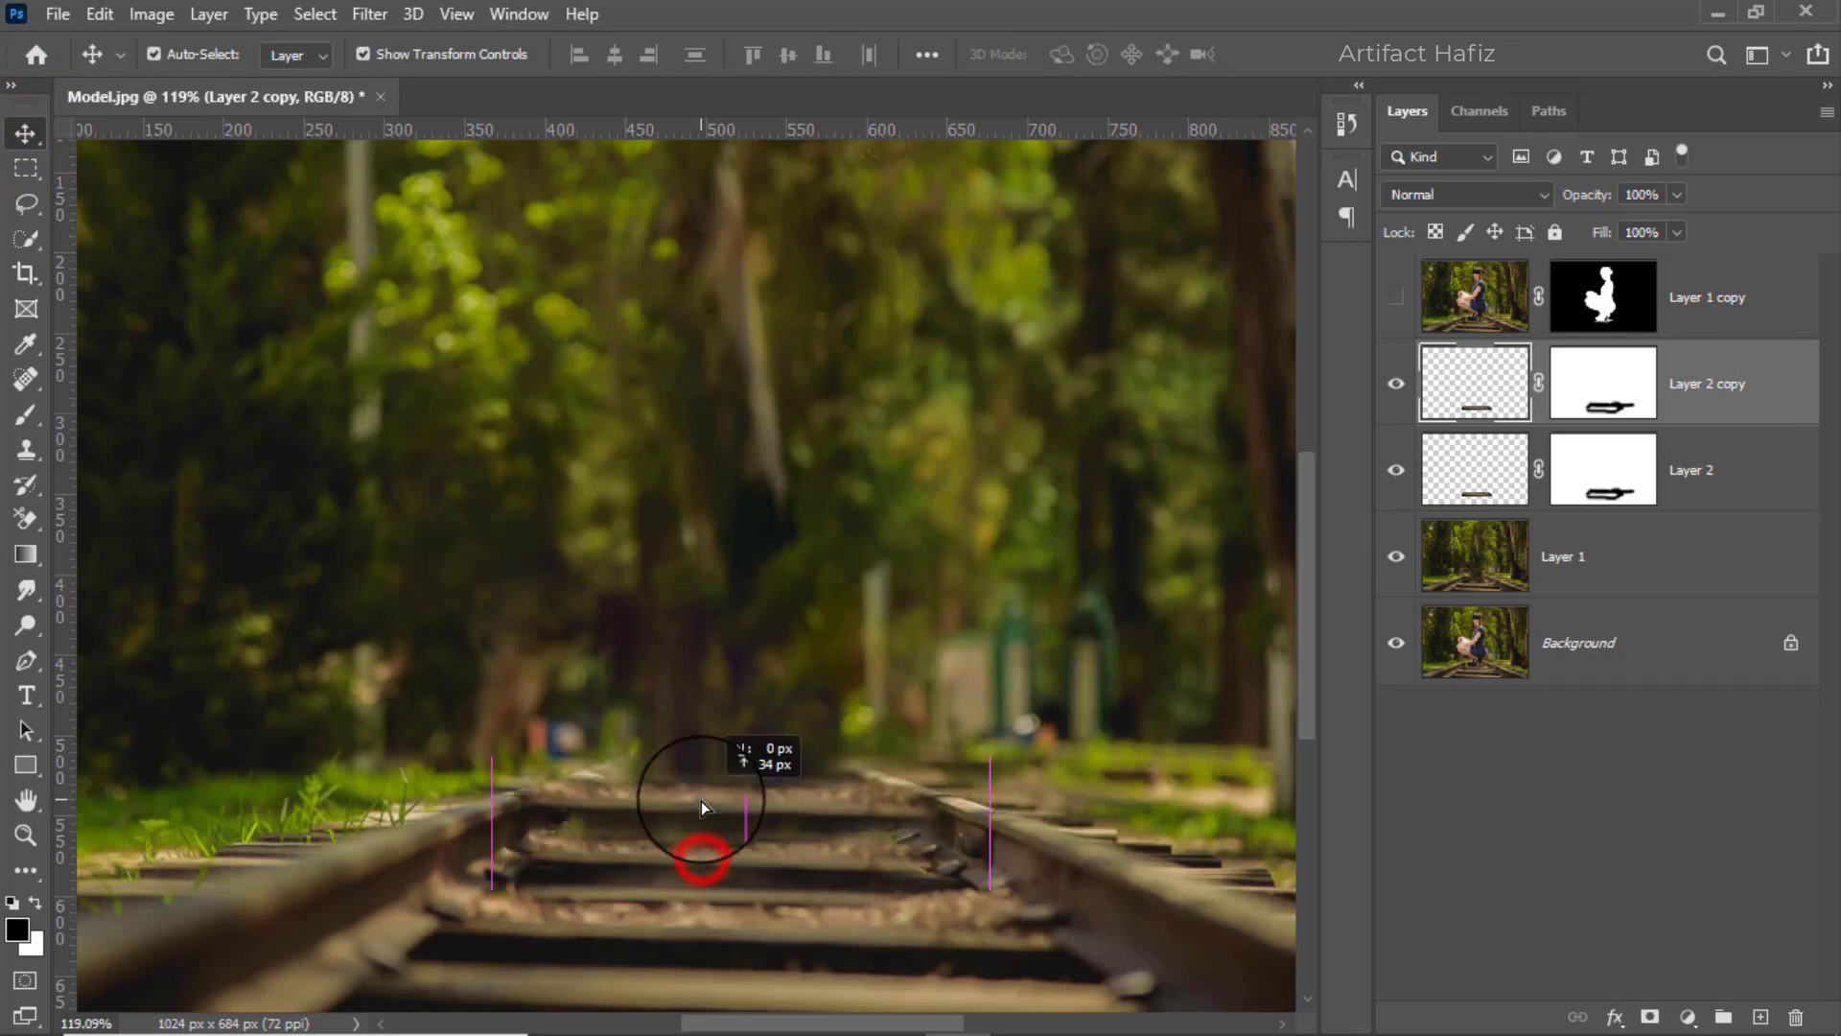
left_click_drag(491, 791, 549, 794)
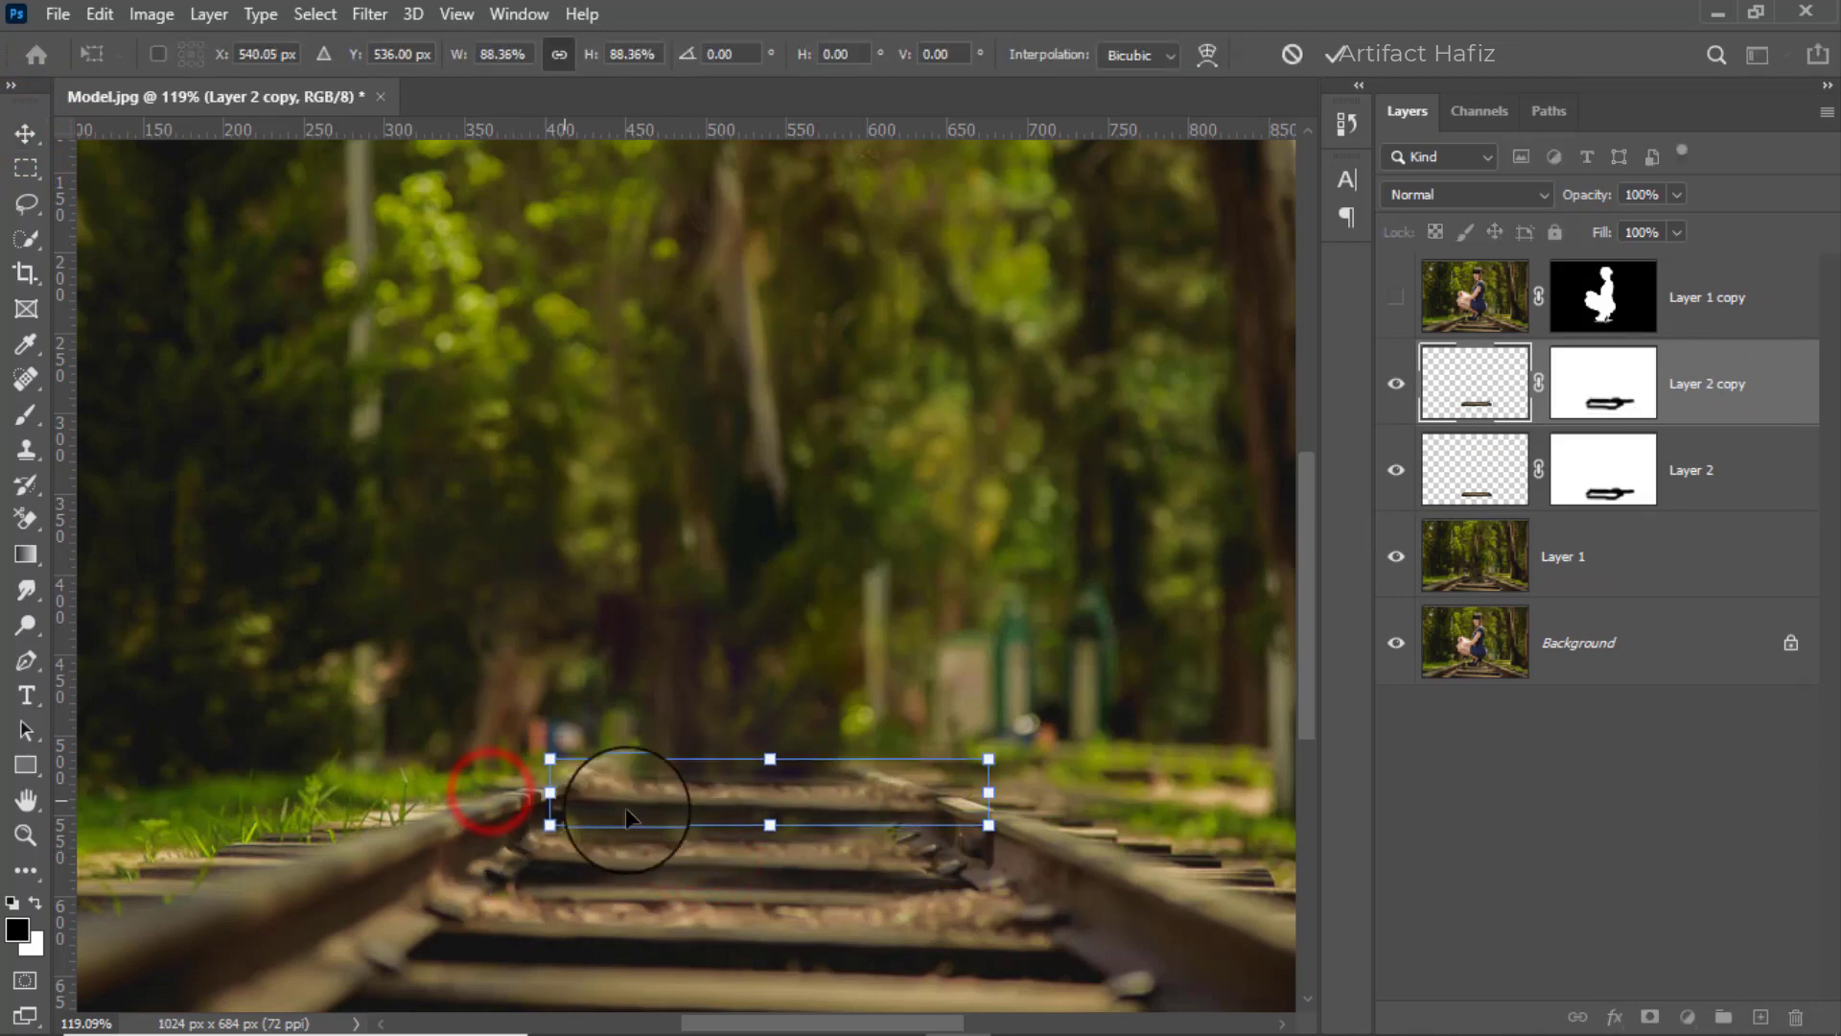
left_click_drag(988, 792, 834, 825)
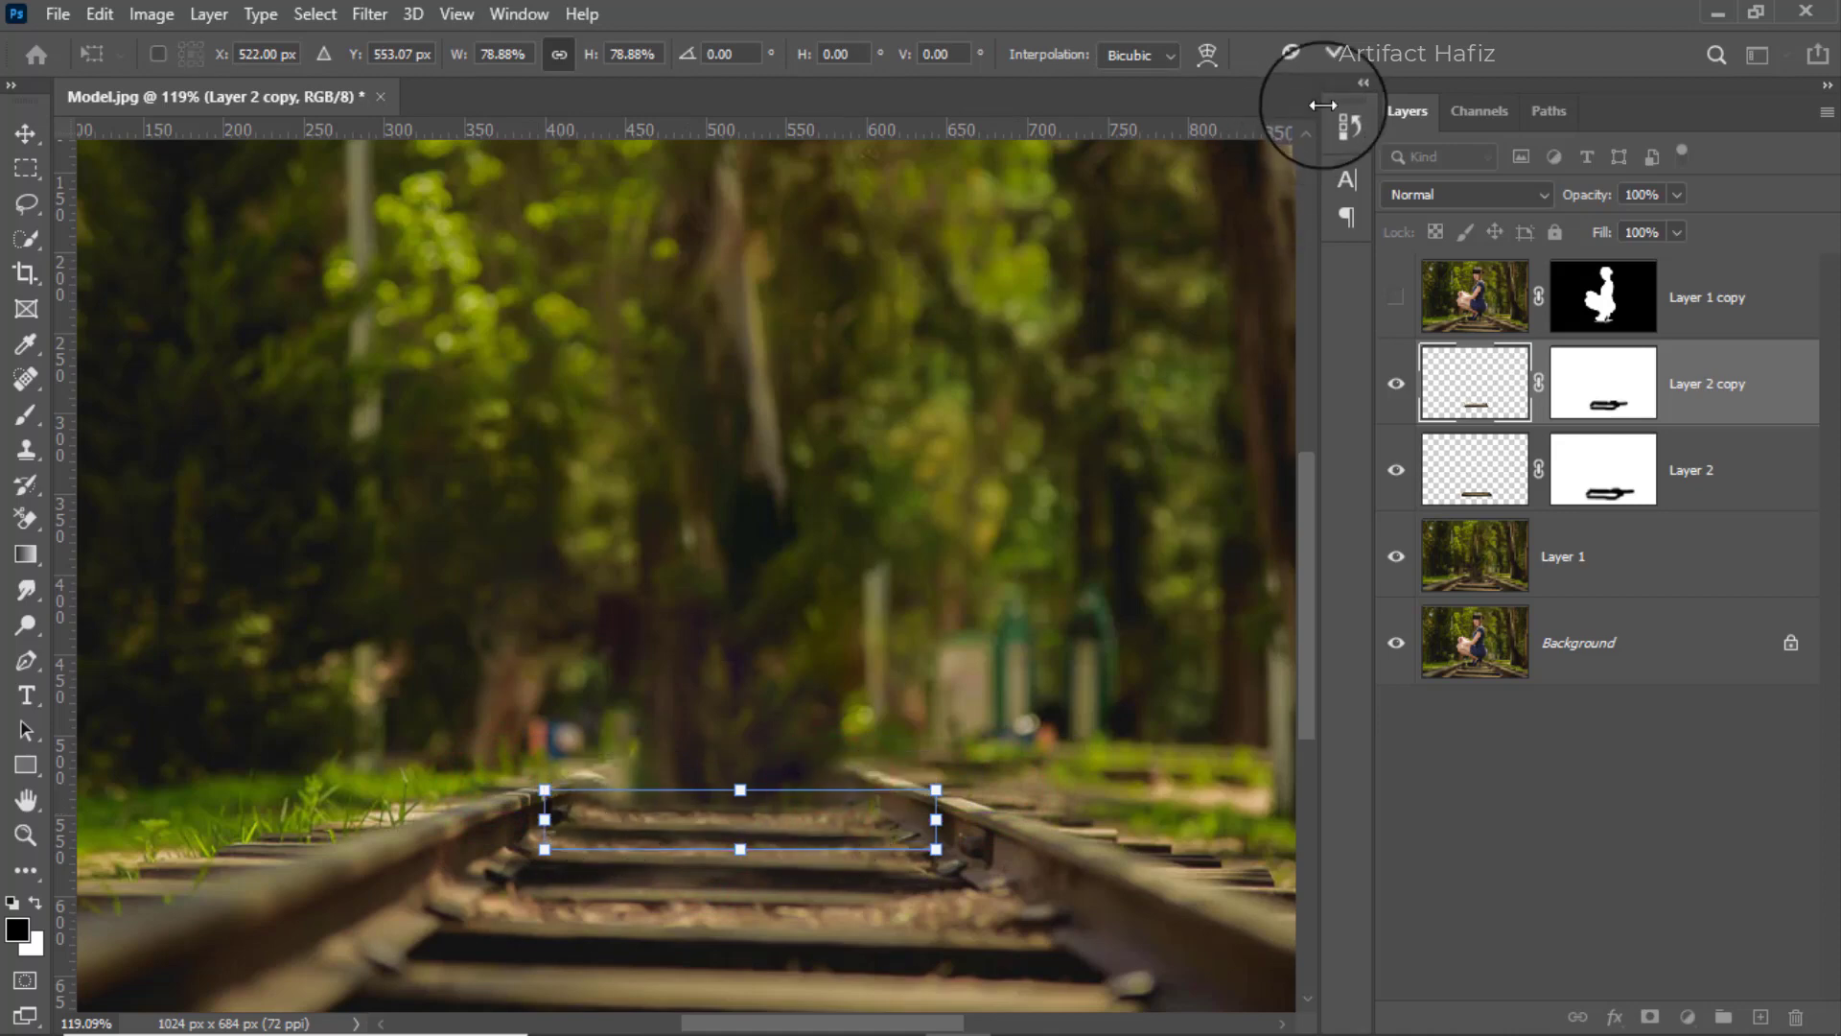
left_click(1332, 55)
left_click(24, 161)
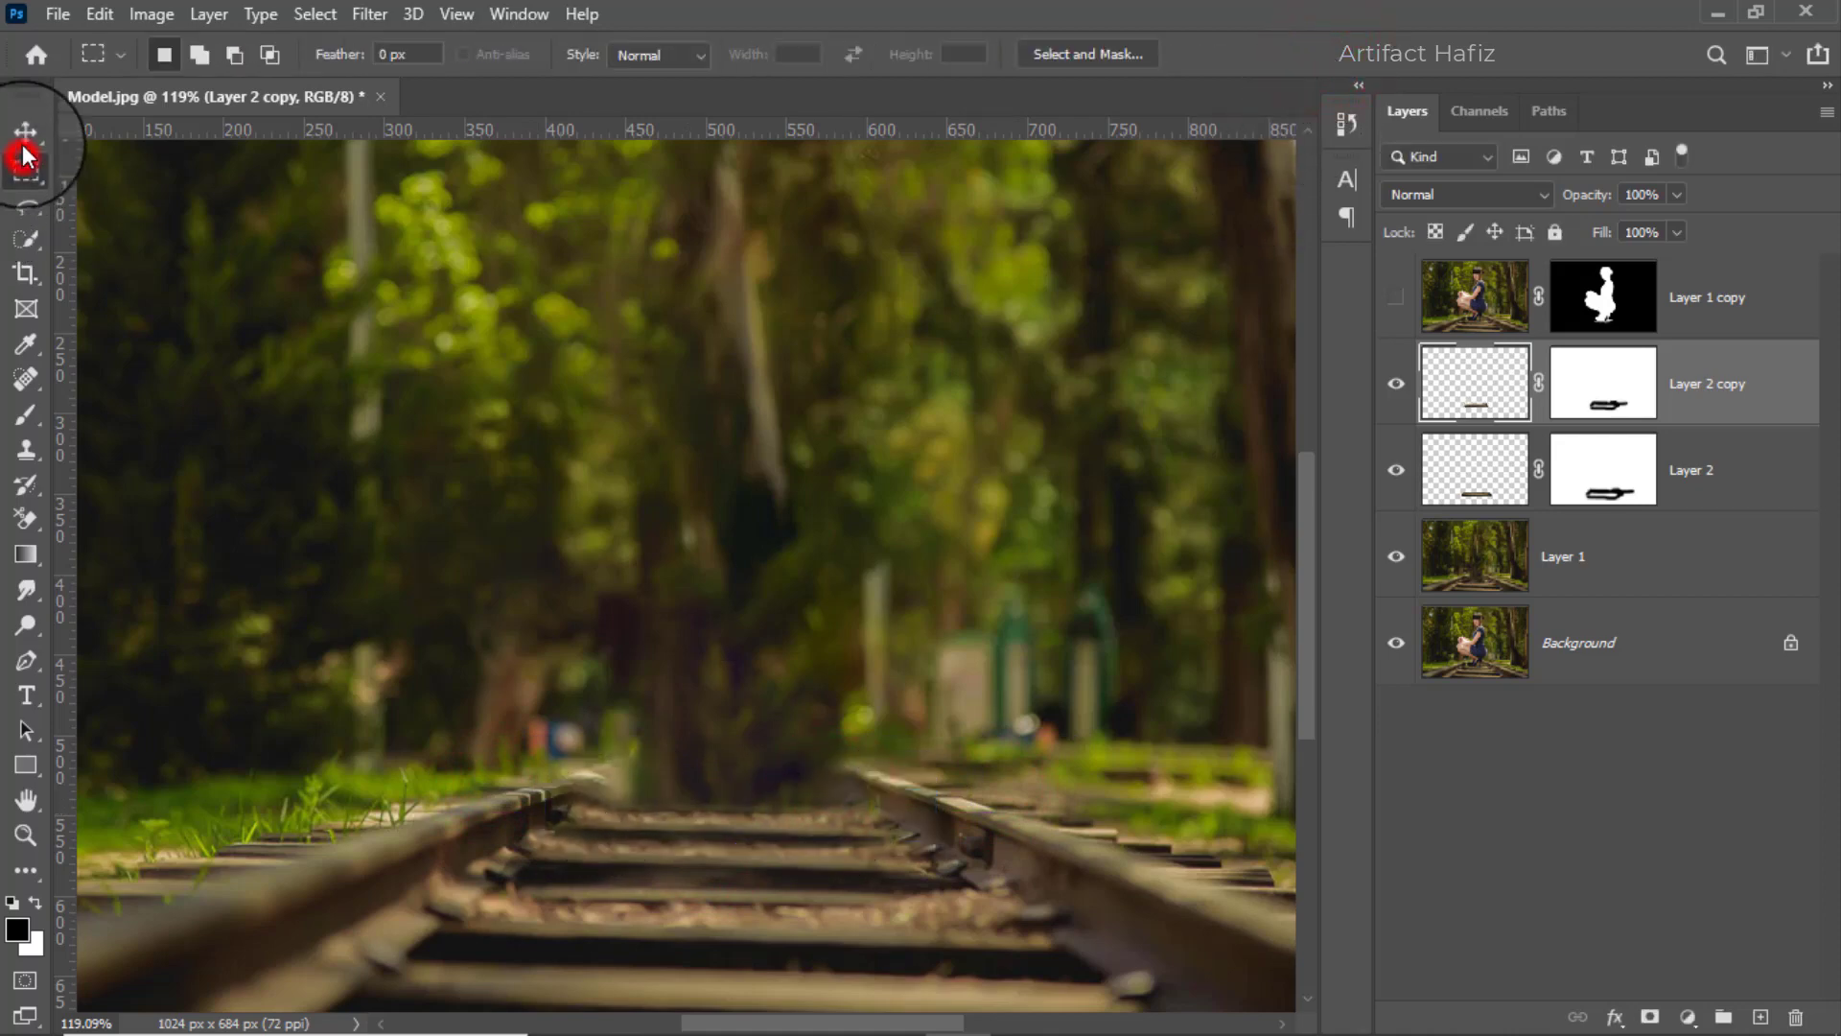
left_click(26, 134)
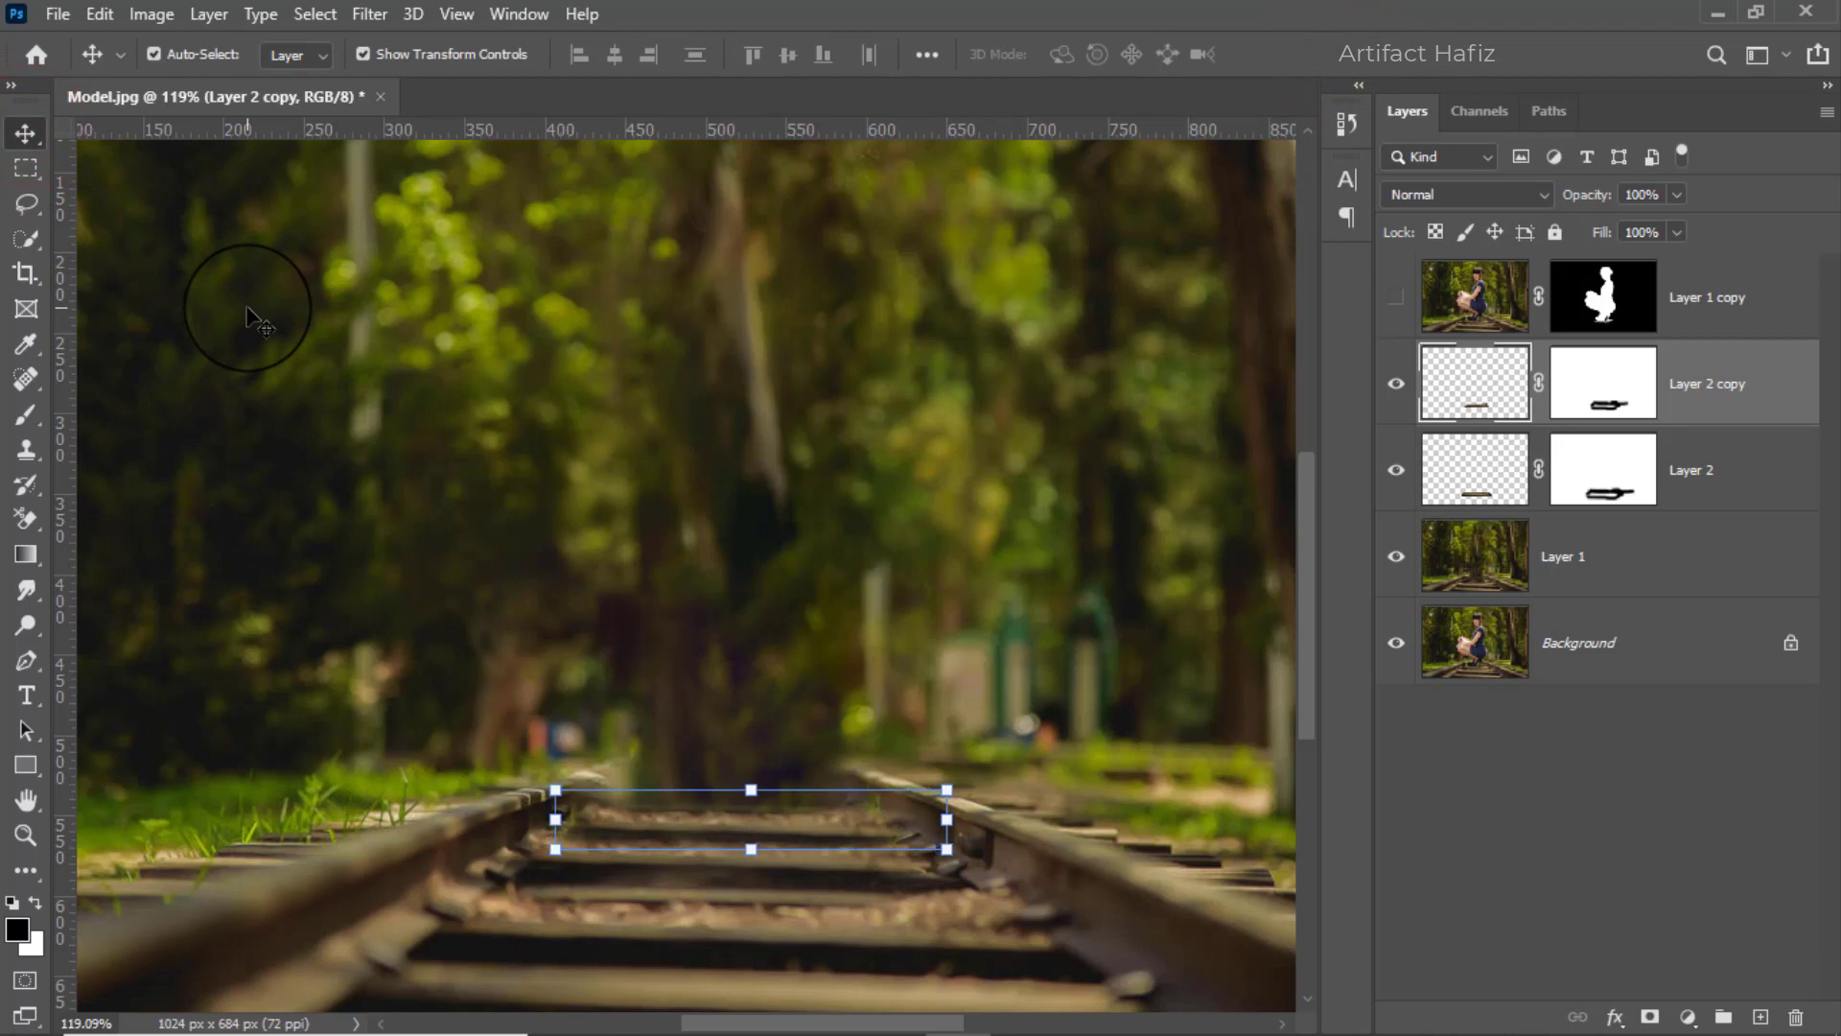
left_click(25, 168)
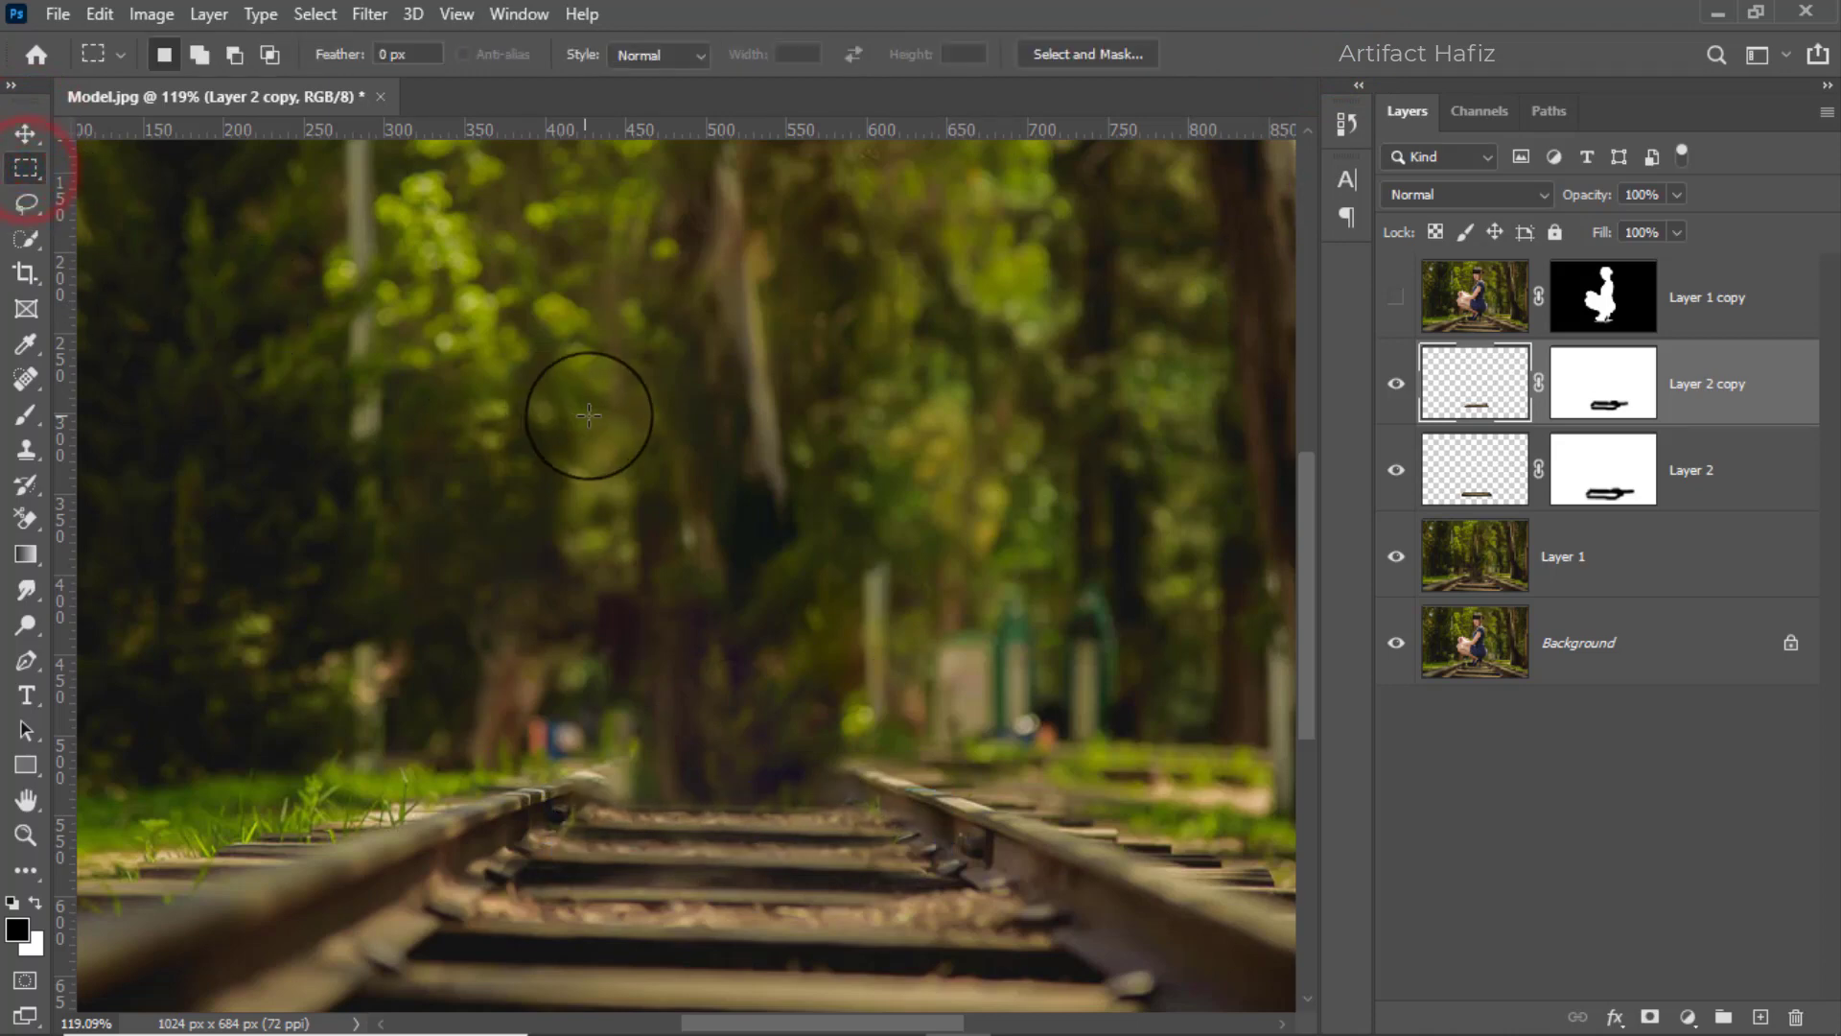
Convert Layer 2 copy, Layer 2 and Layer 1 into one smart object, and show Layer 1 copy again.
key("ctrl+0")
scroll(533, 553, "up", 2)
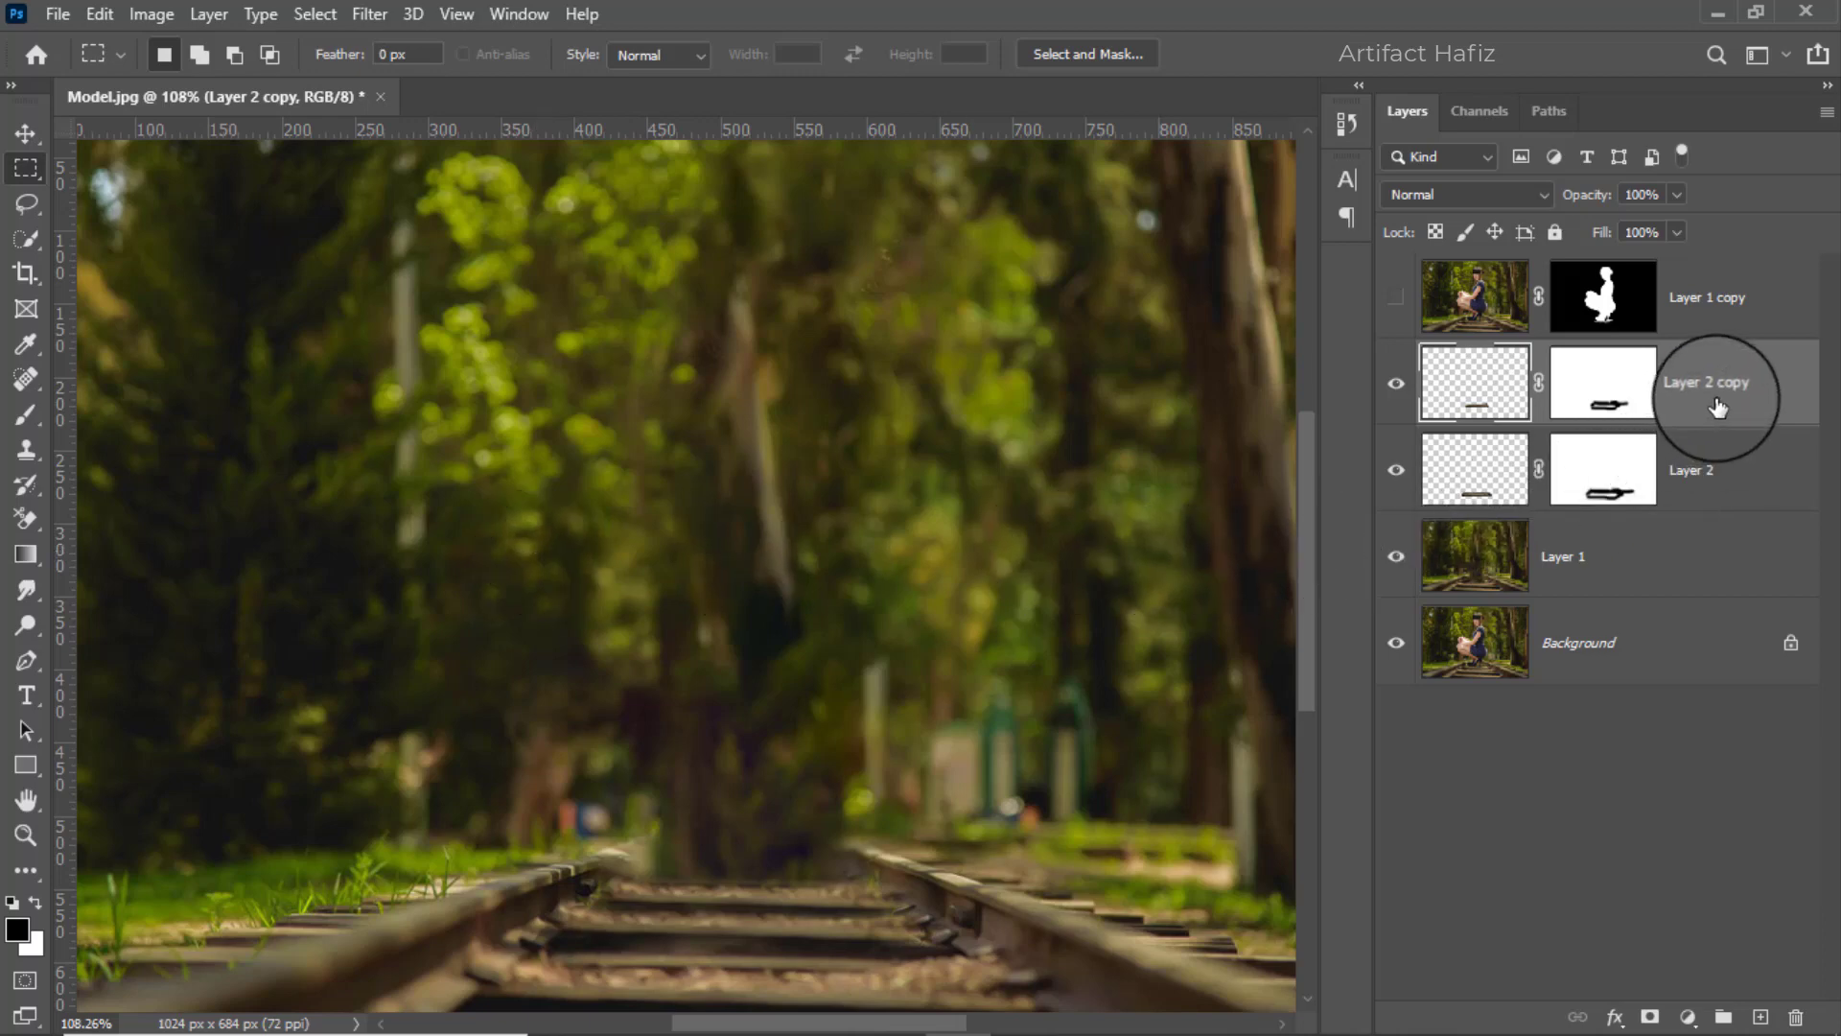
left_click(1722, 470, "shift")
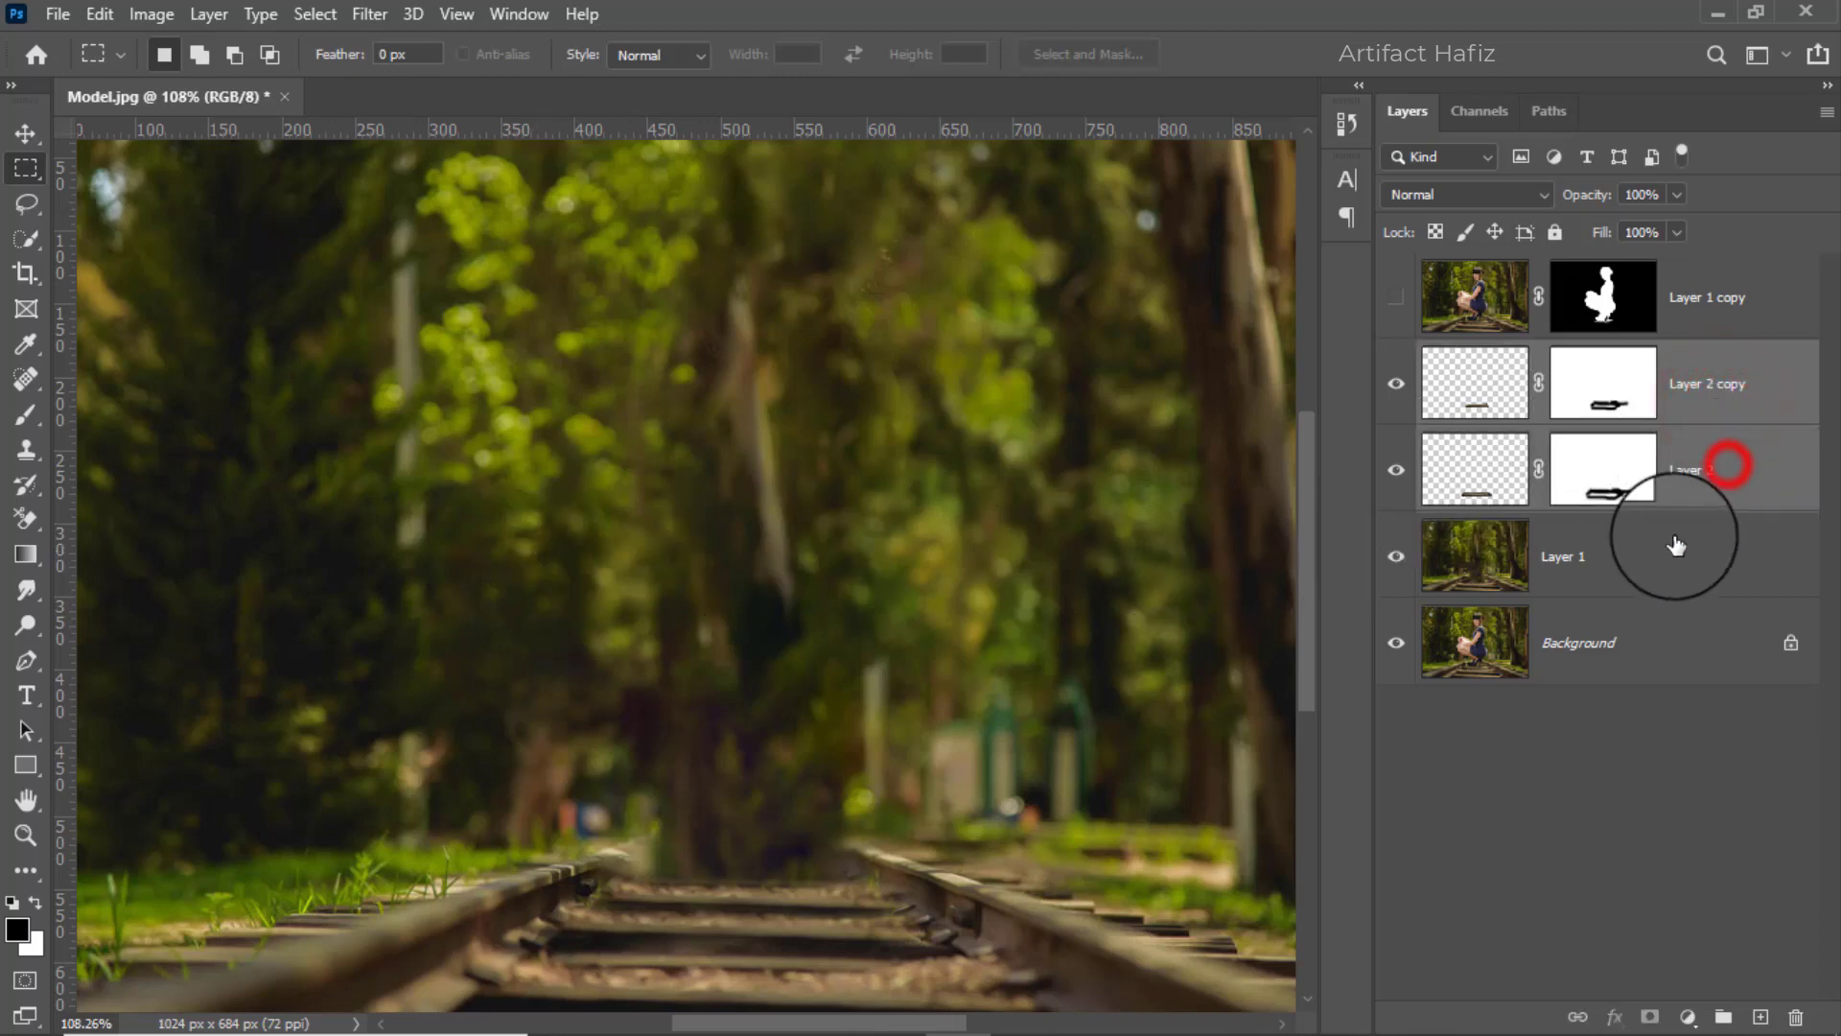
left_click(1662, 549, "shift")
right_click(1726, 377)
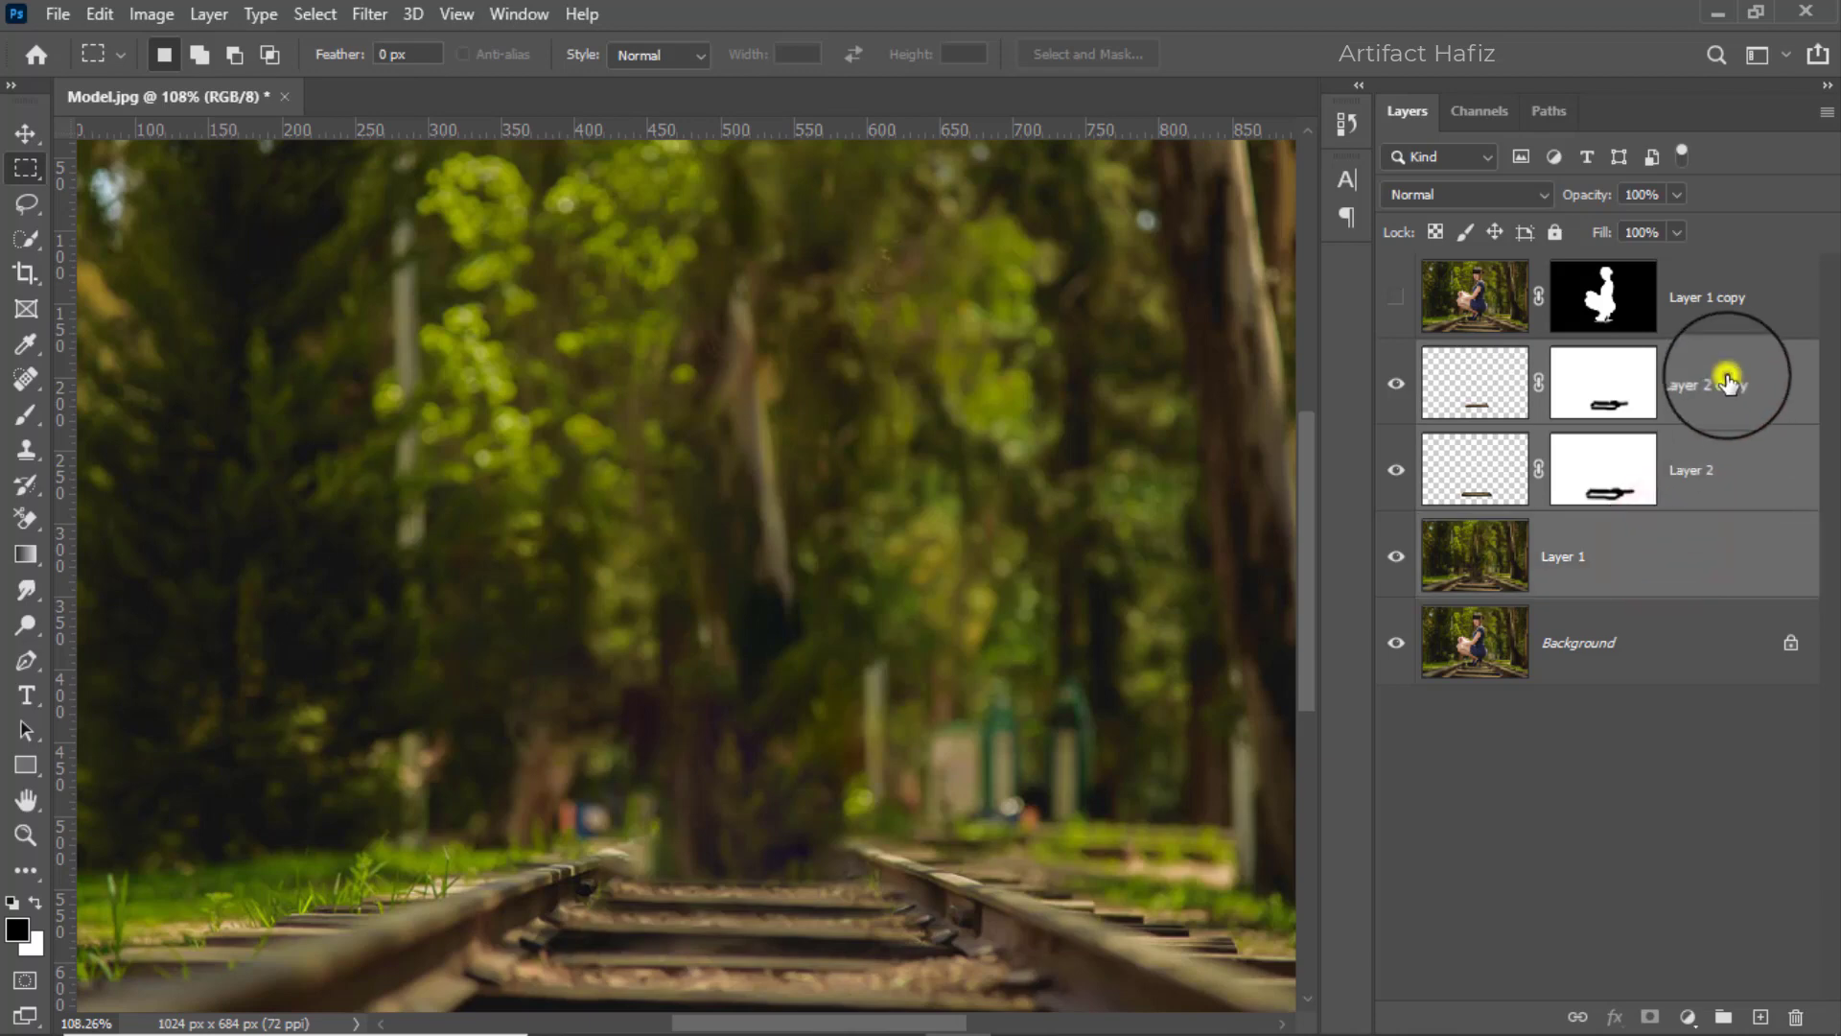
left_click(1472, 373)
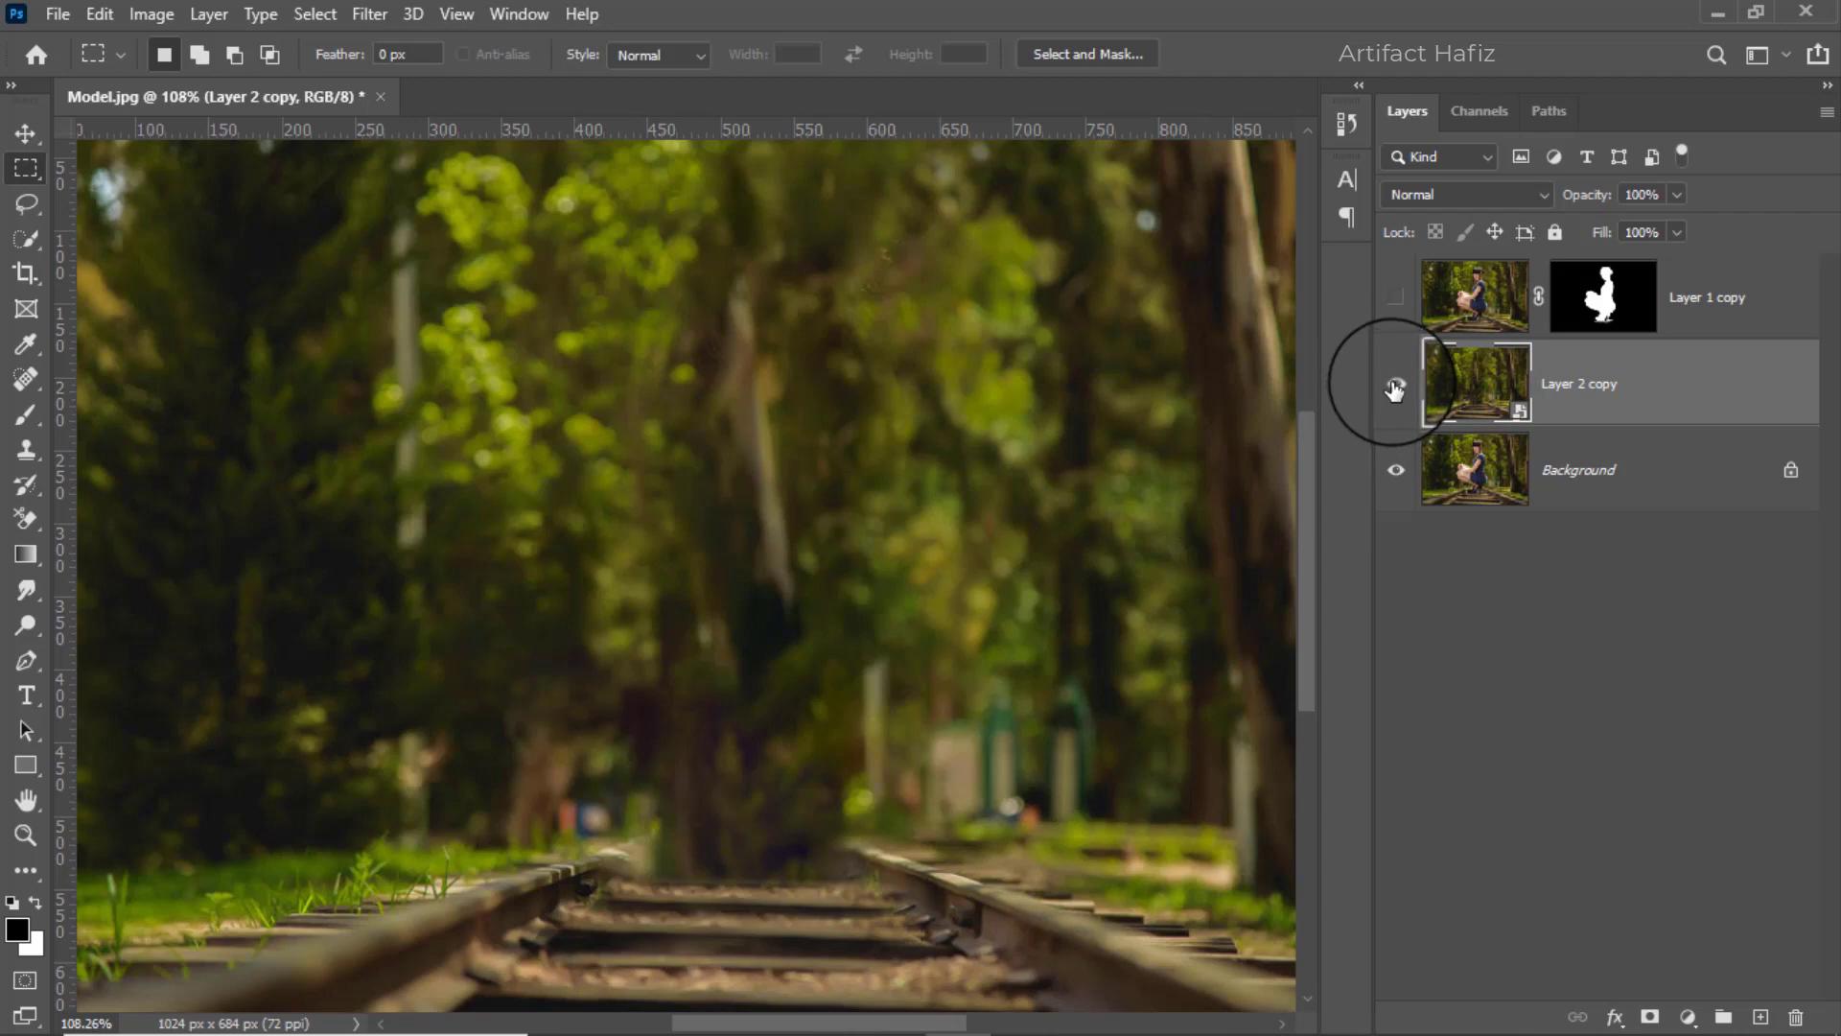
left_click(1397, 300)
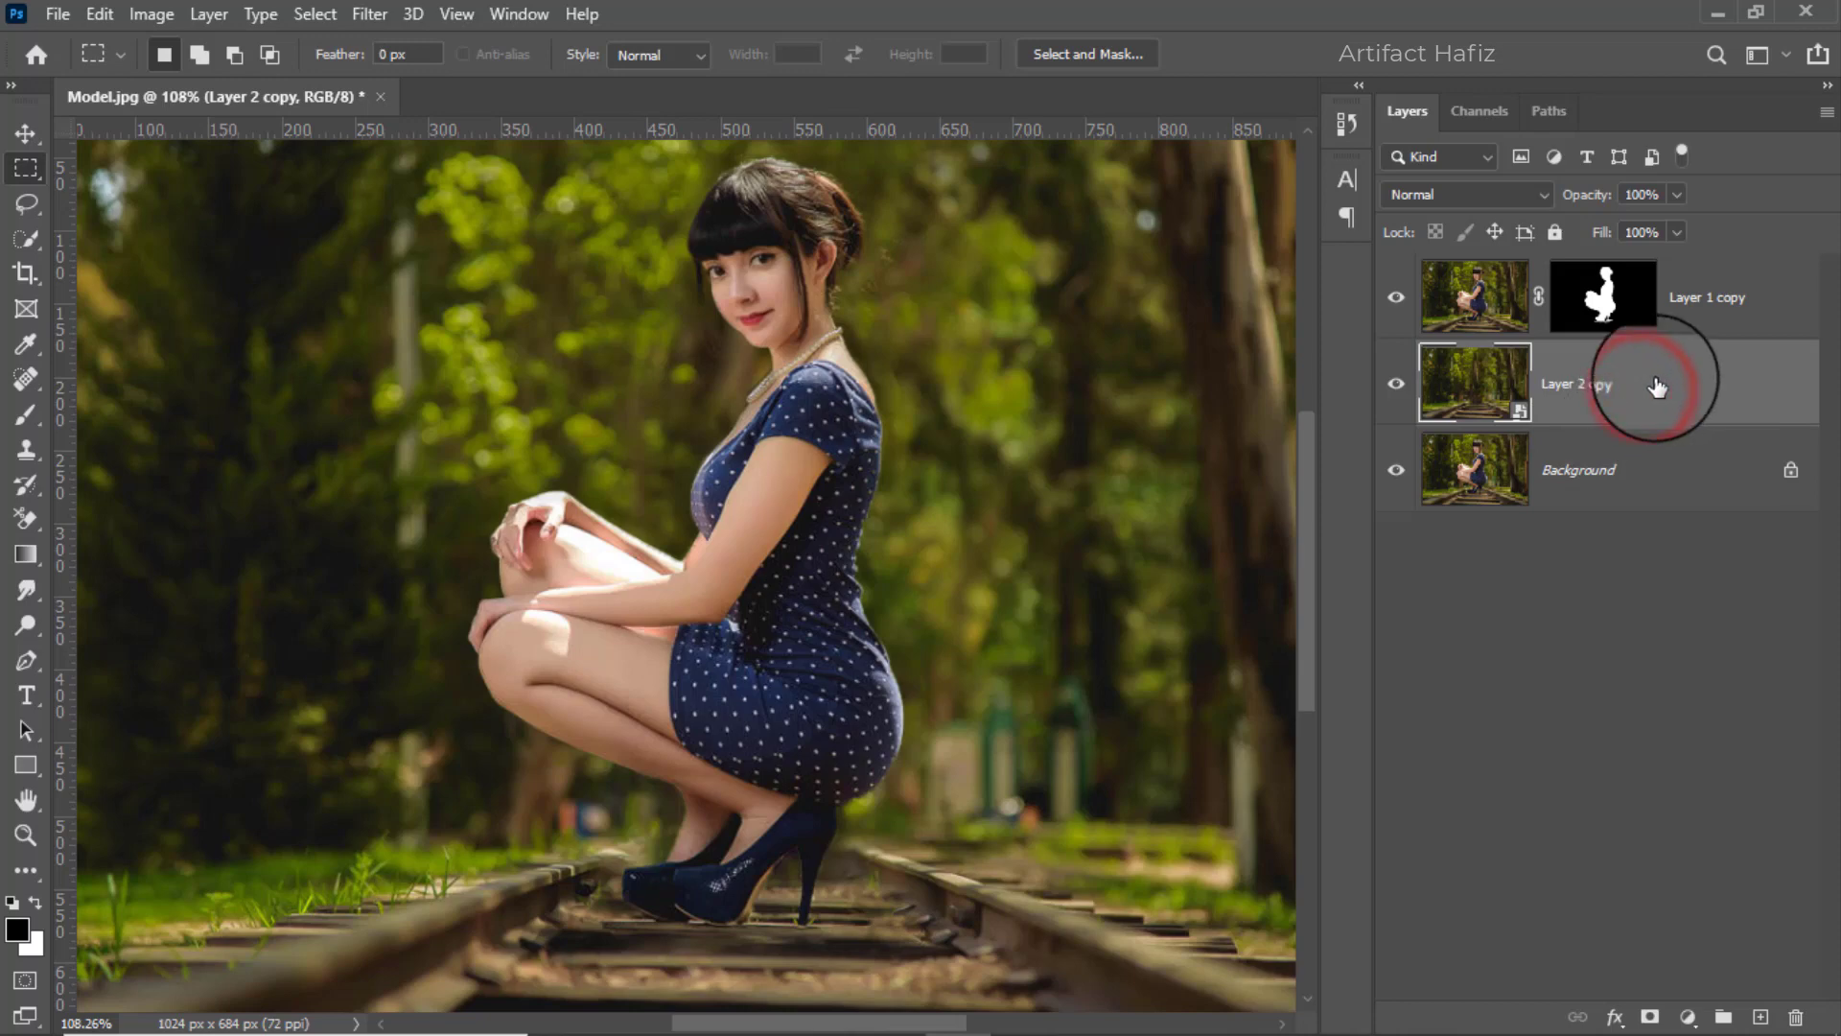
Start a Tilt-Shift blur on the Layer 2 copy smart object with the blur at 46 px.
left_click(368, 14)
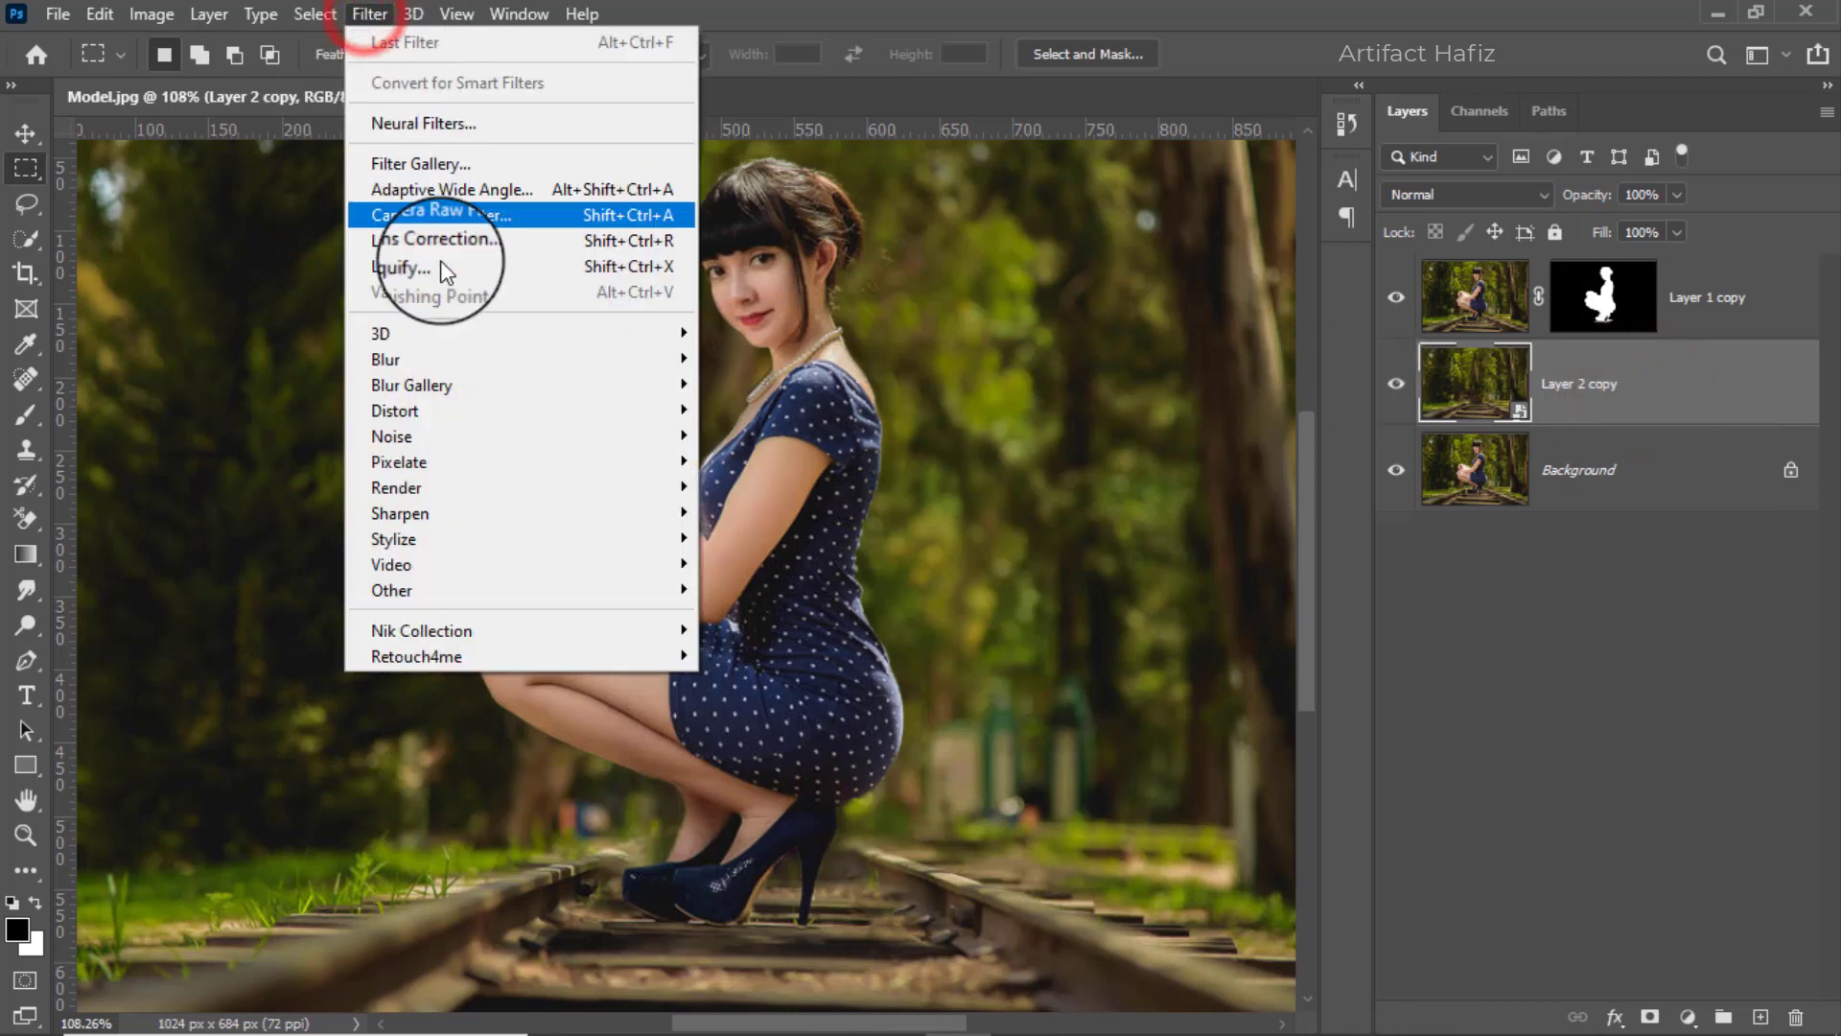
mouse_move(506, 381)
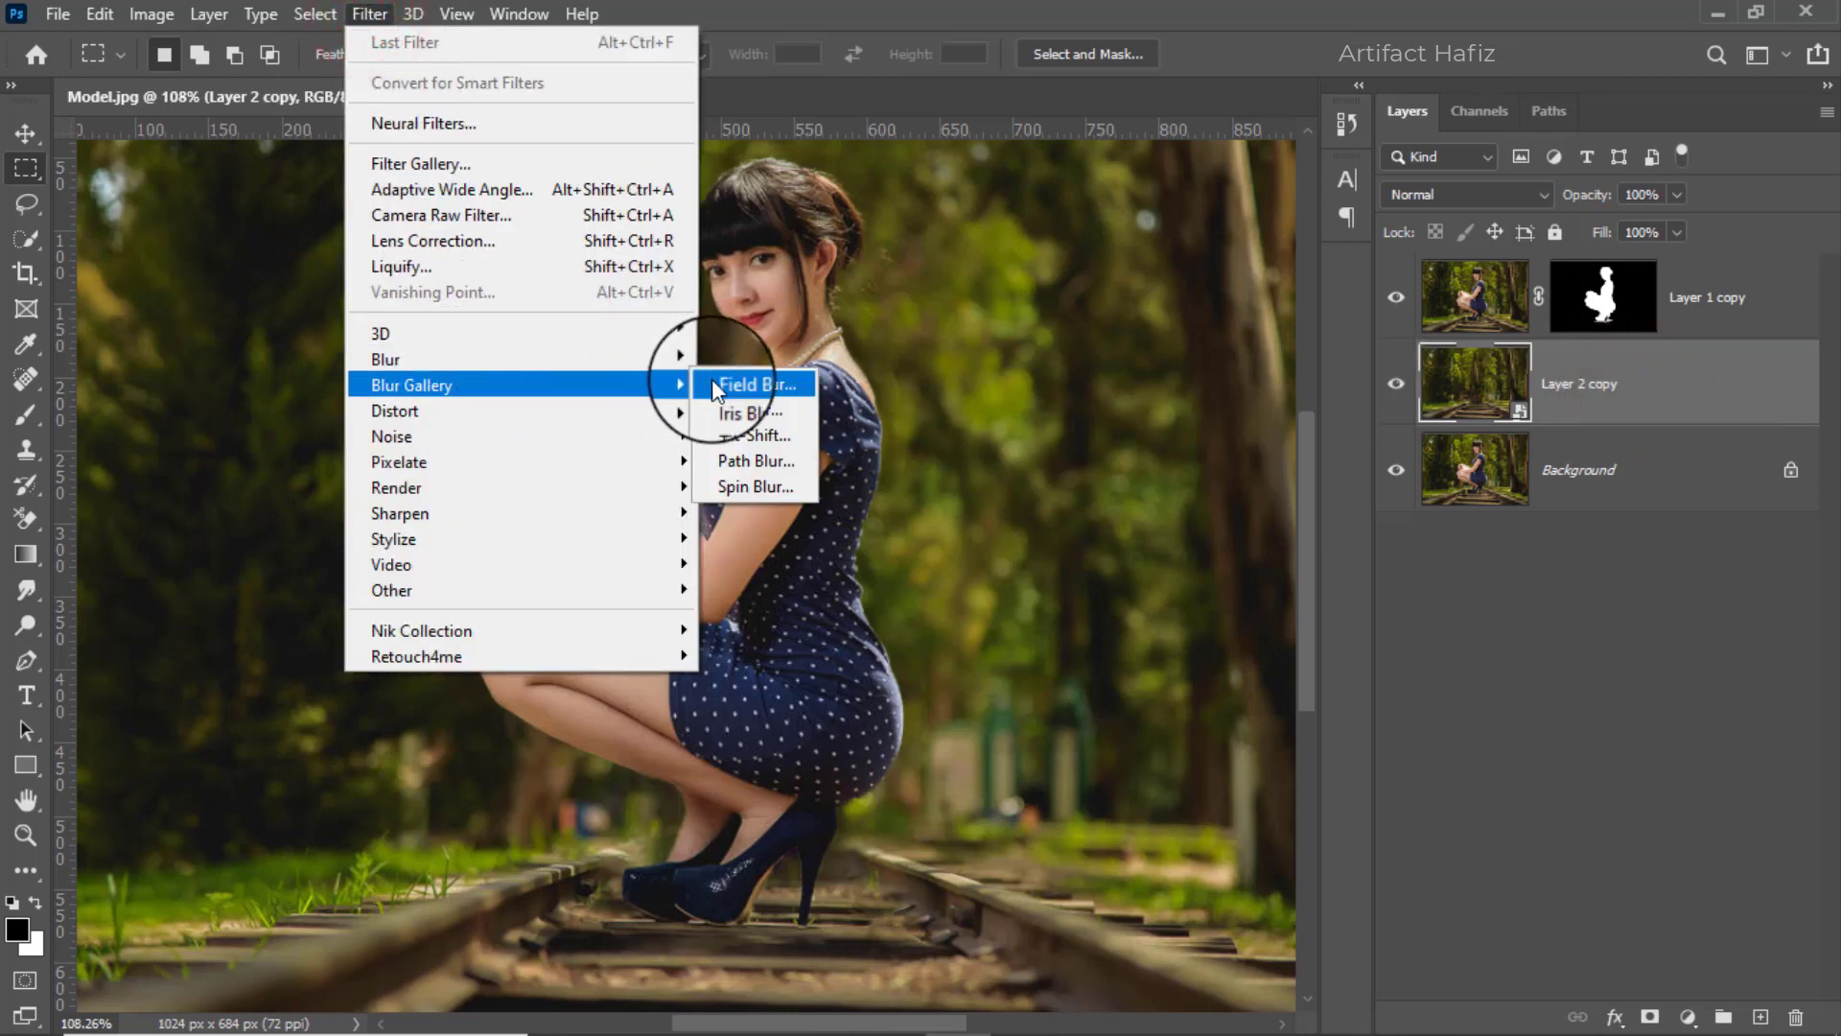
left_click(774, 436)
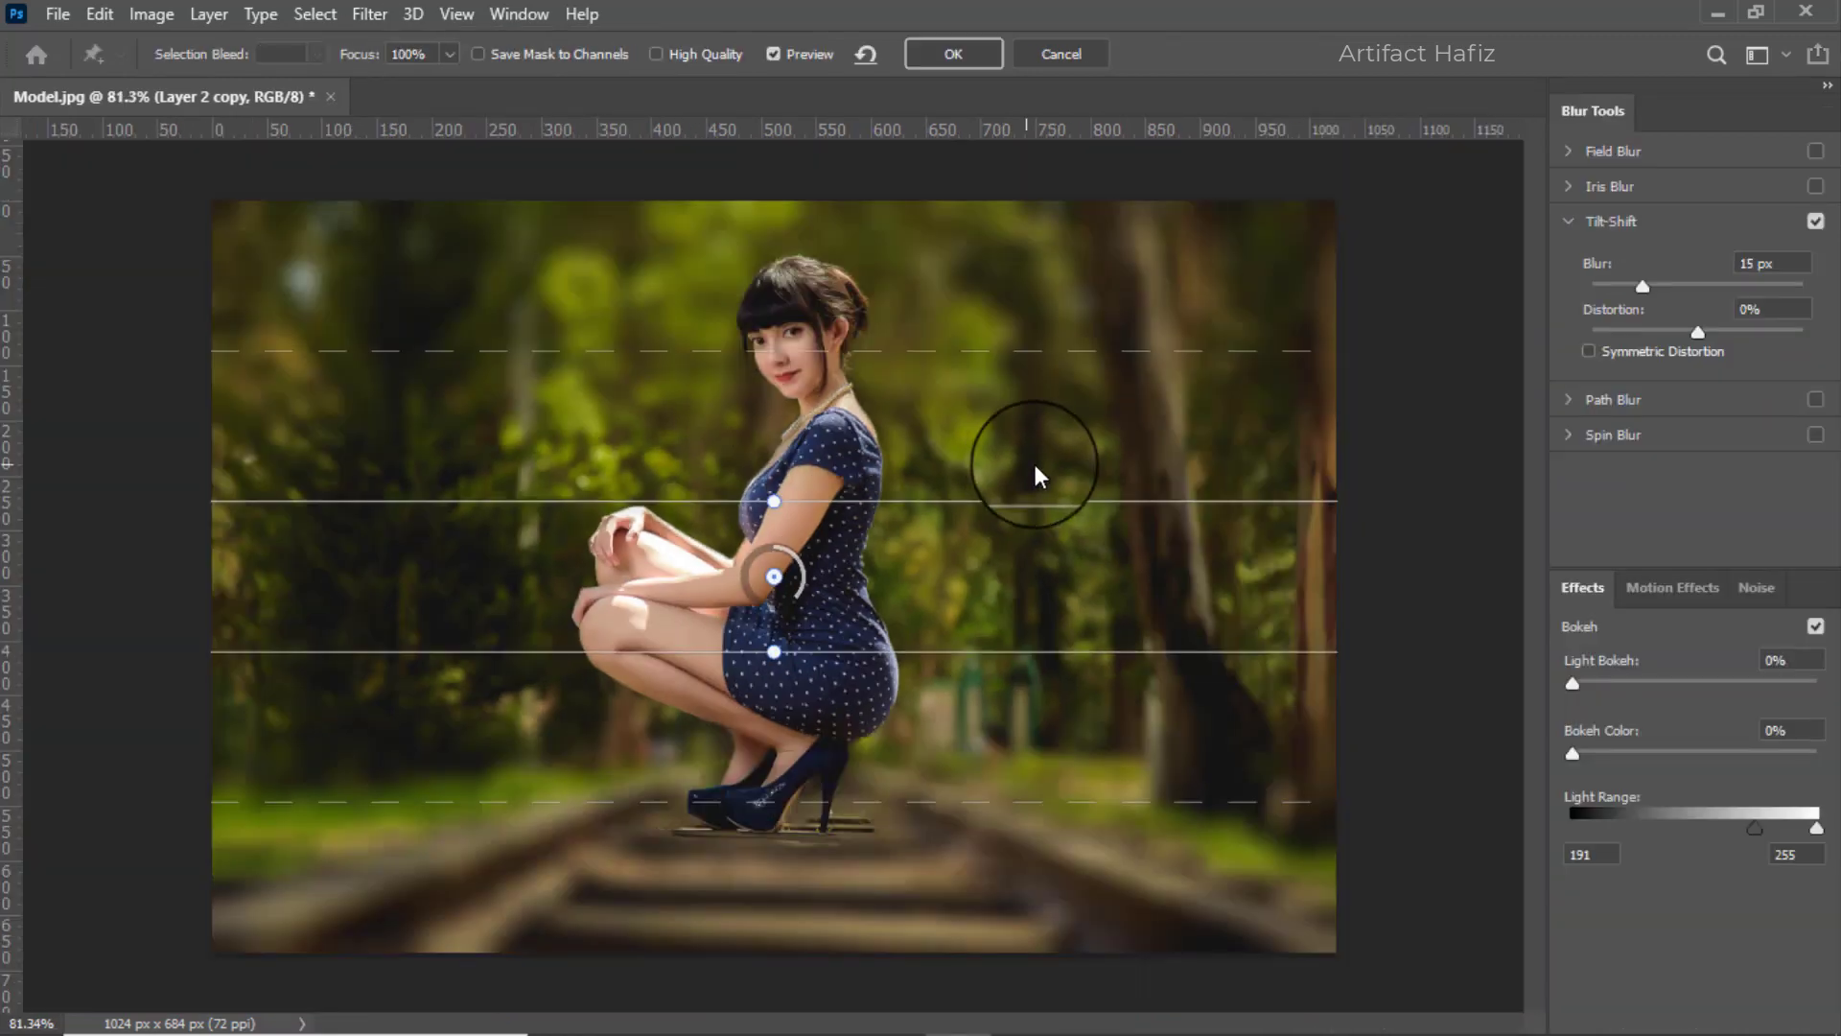
left_click_drag(1642, 283, 1682, 286)
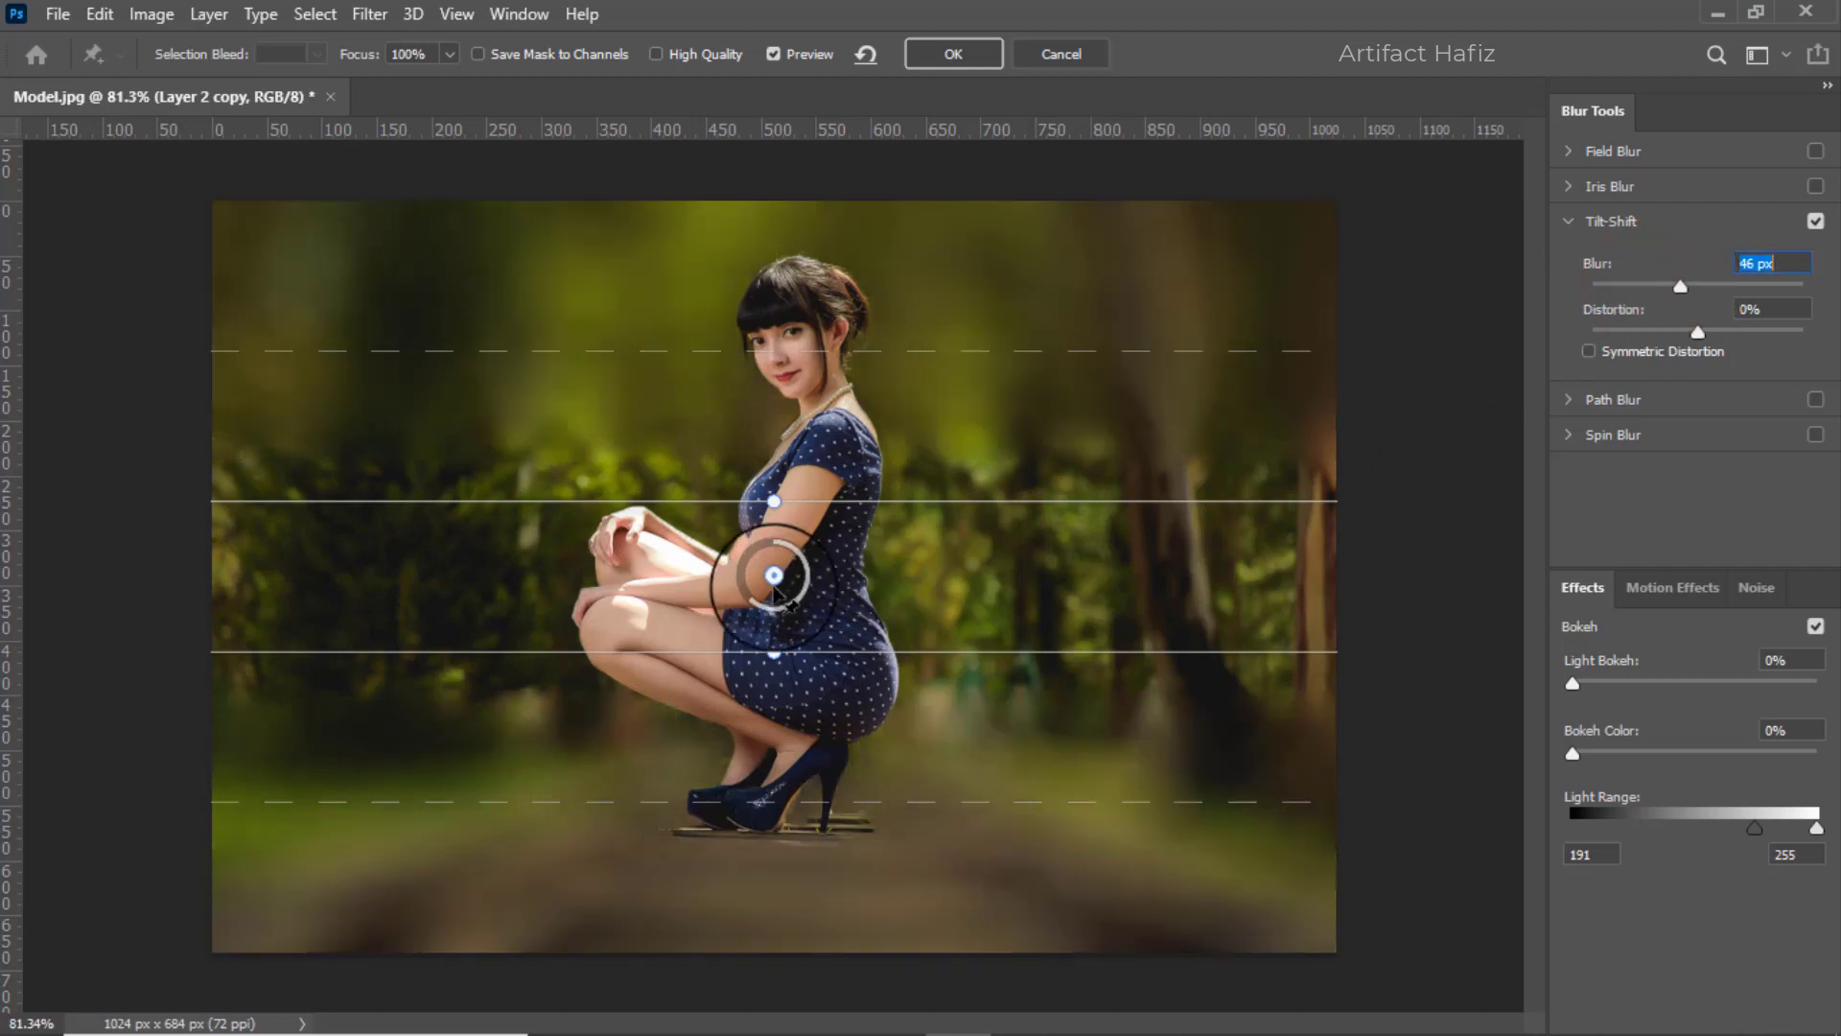
Shift the Tilt-Shift focus band down onto the foreground sleepers below the shoes, set the blur to 31 px, and apply the filter.
left_click_drag(775, 576, 760, 978)
left_click_drag(763, 746, 771, 390)
mouse_move(761, 978)
left_mouse_down()
mouse_move(760, 950)
mouse_move(764, 995)
left_mouse_up()
left_click_drag(733, 398, 724, 581)
left_click_drag(764, 995, 772, 917)
left_click_drag(831, 523, 825, 668)
left_click_drag(774, 918, 773, 932)
left_click_drag(1679, 288, 1670, 290)
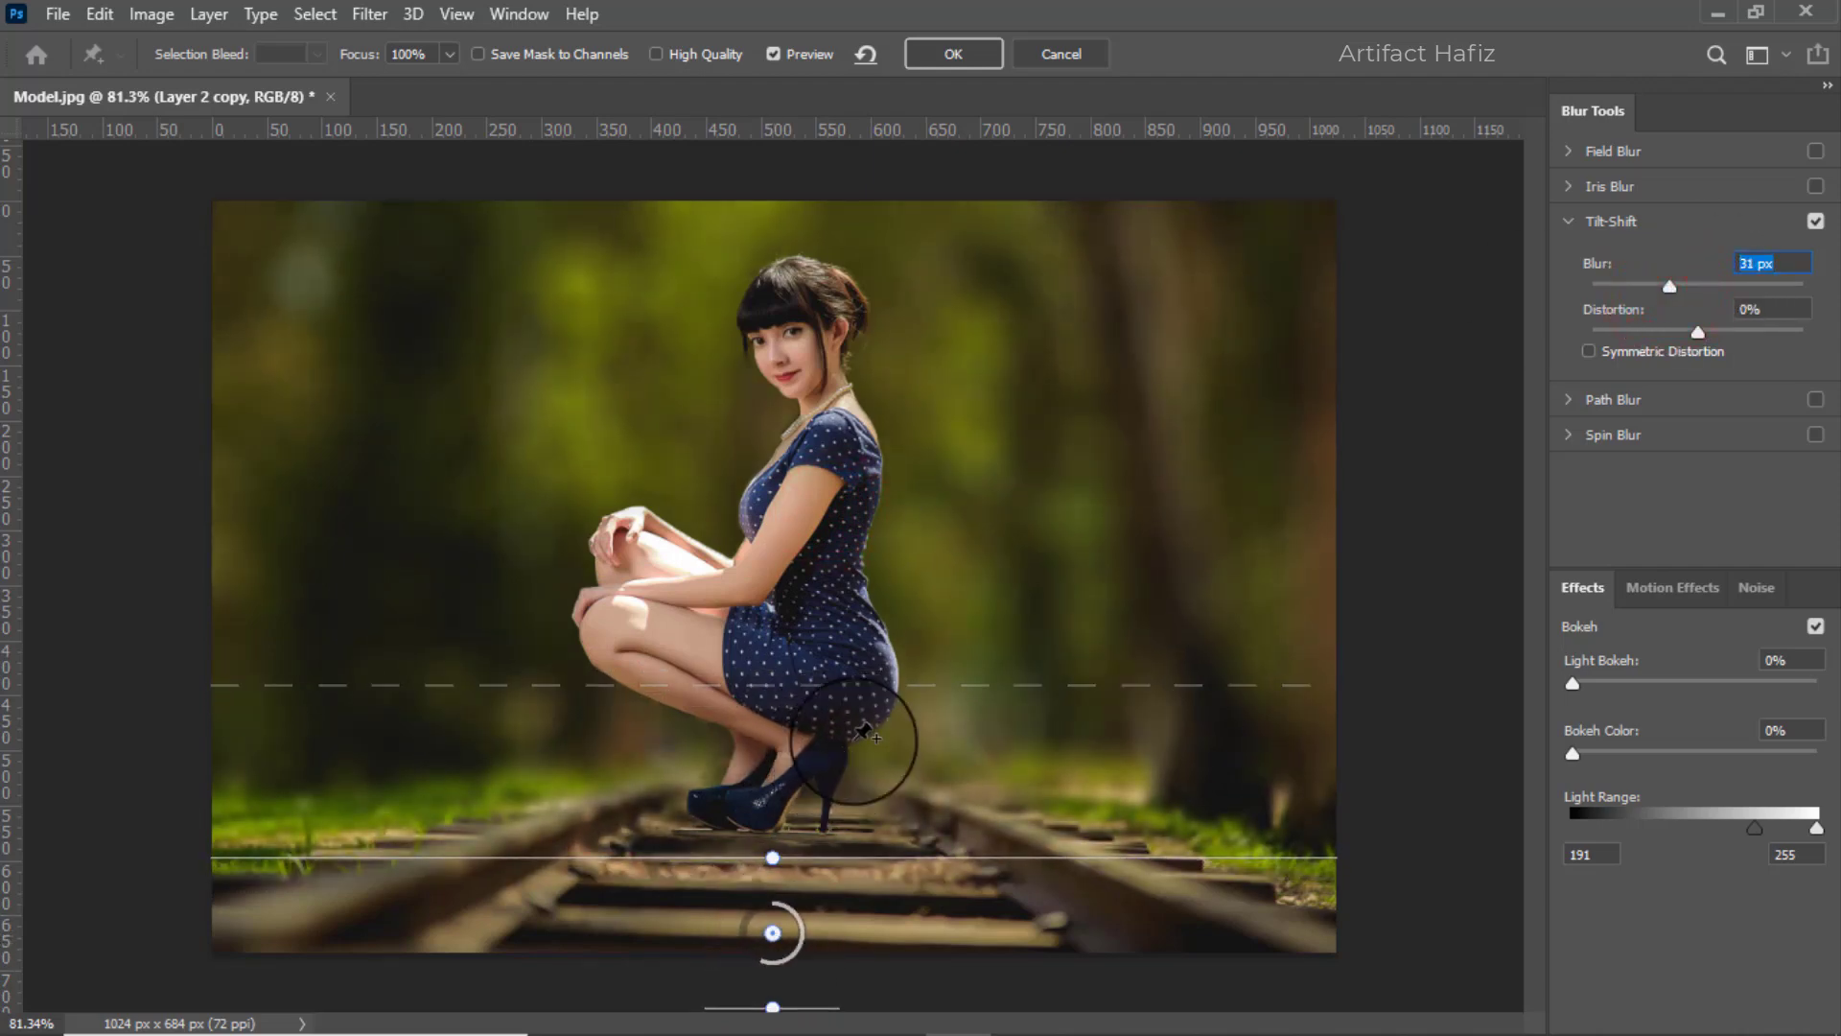
left_click(953, 55)
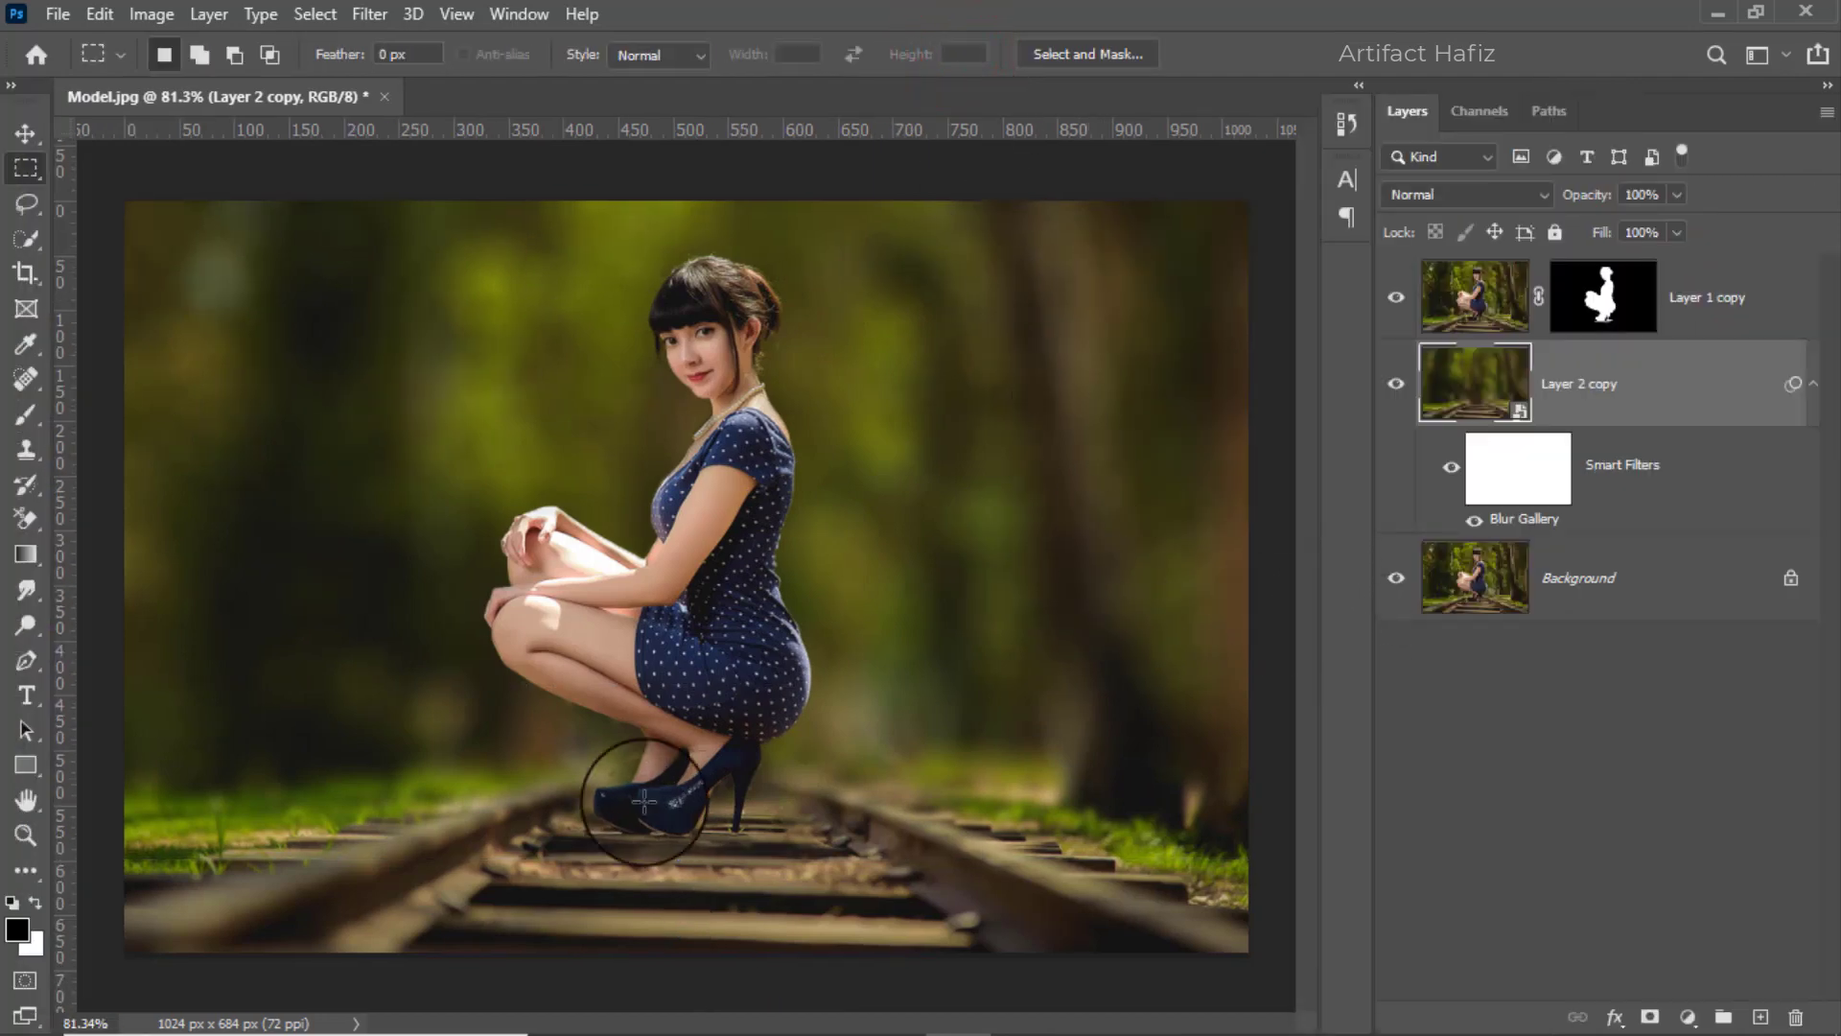
Target the Layer 1 copy mask and set up a black Soft Round brush of 9 px at 100% opacity.
scroll(638, 836, "up", 5)
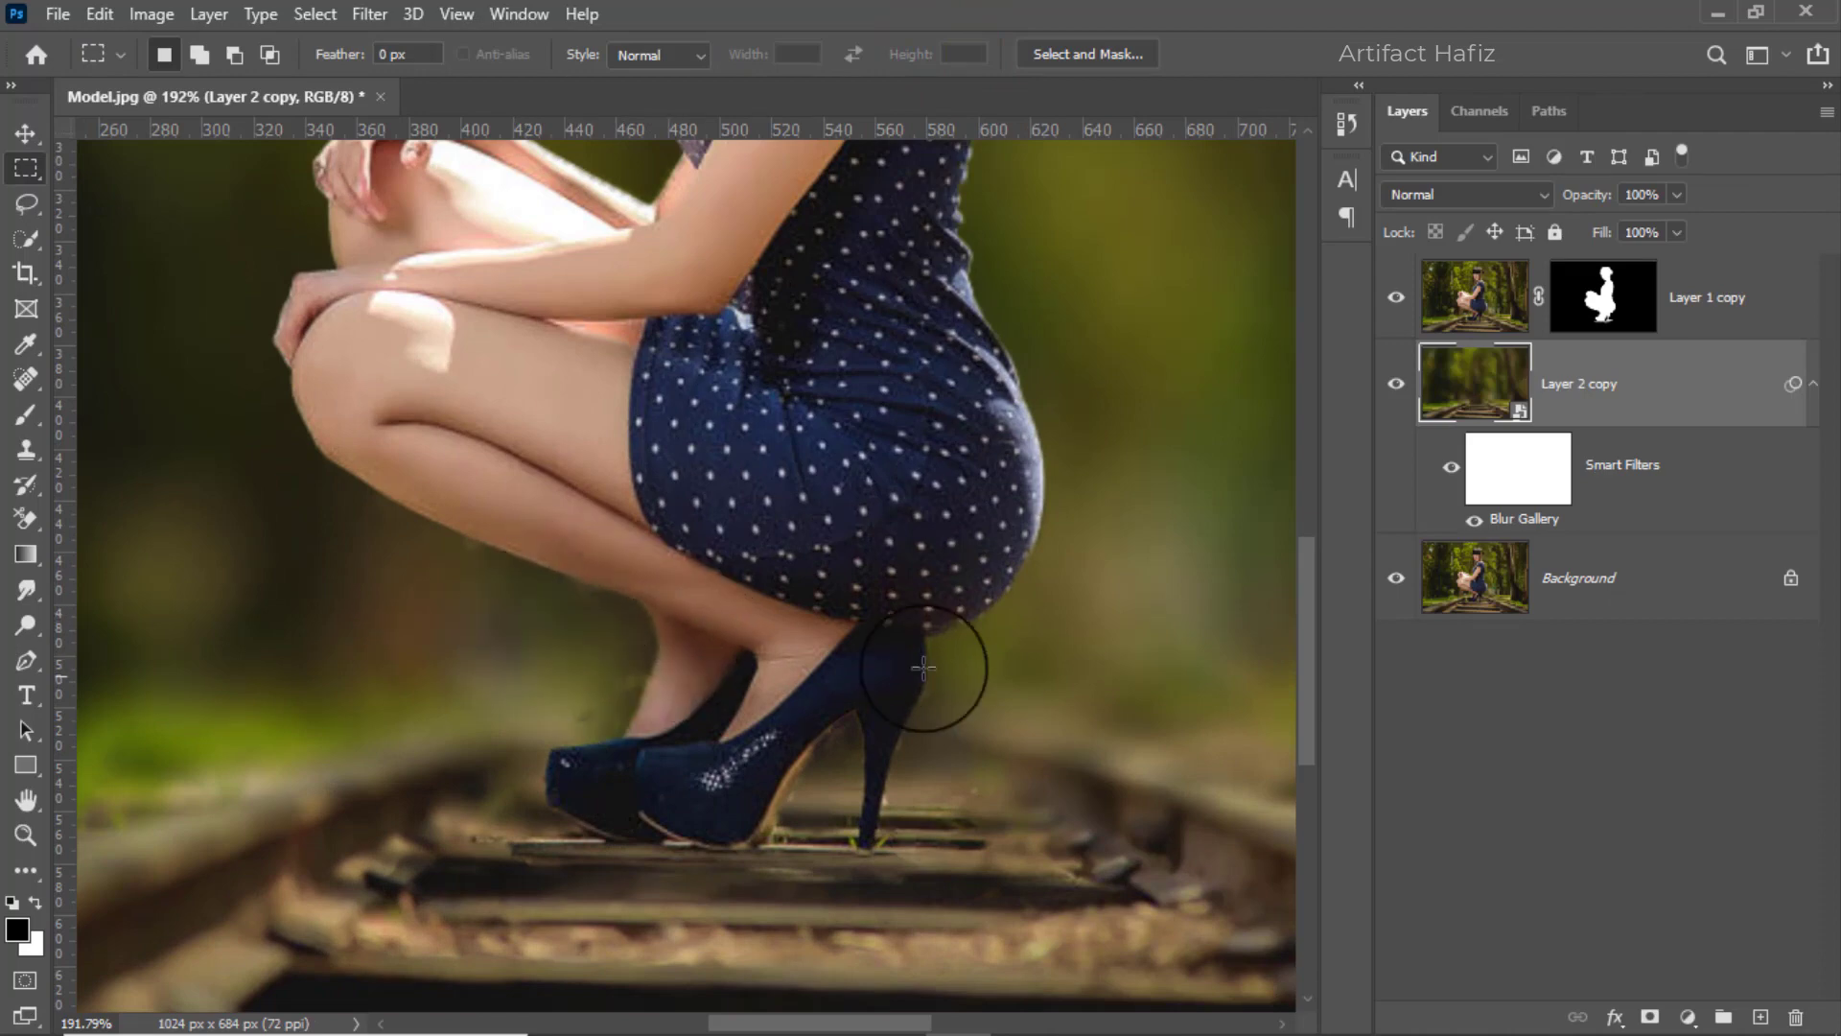
left_click(1602, 295)
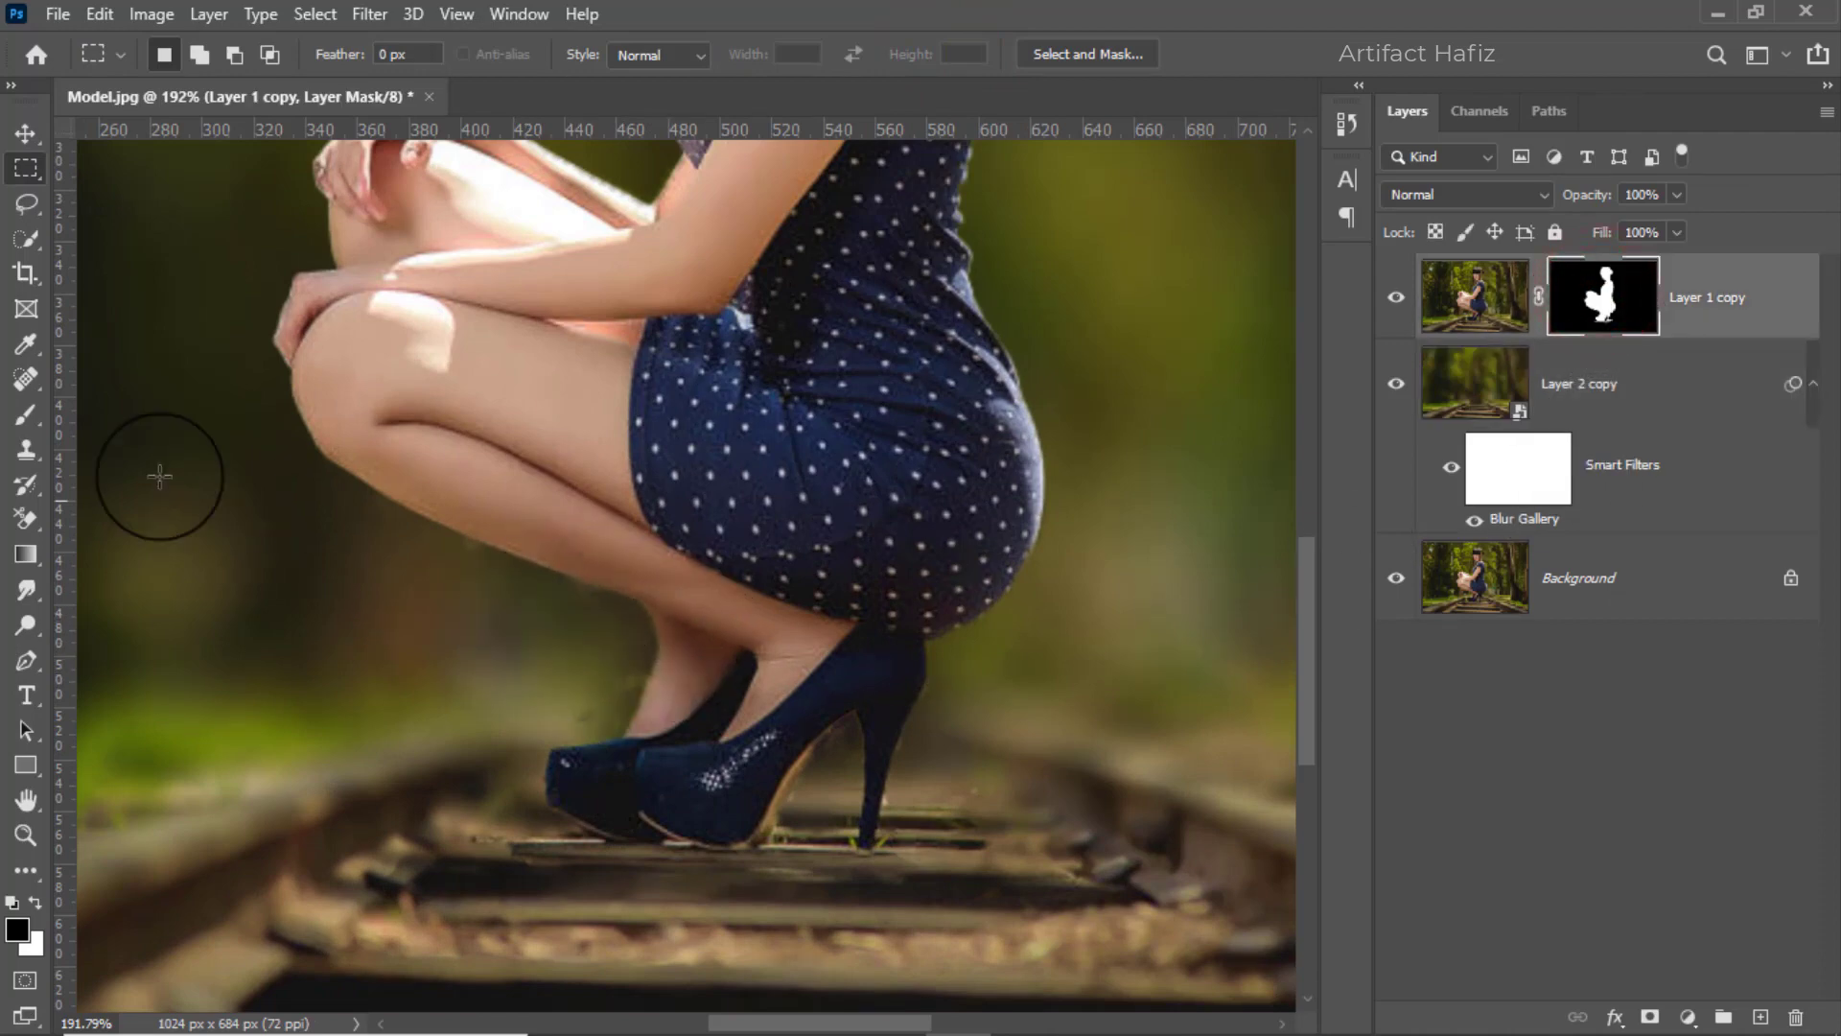
left_click(26, 414)
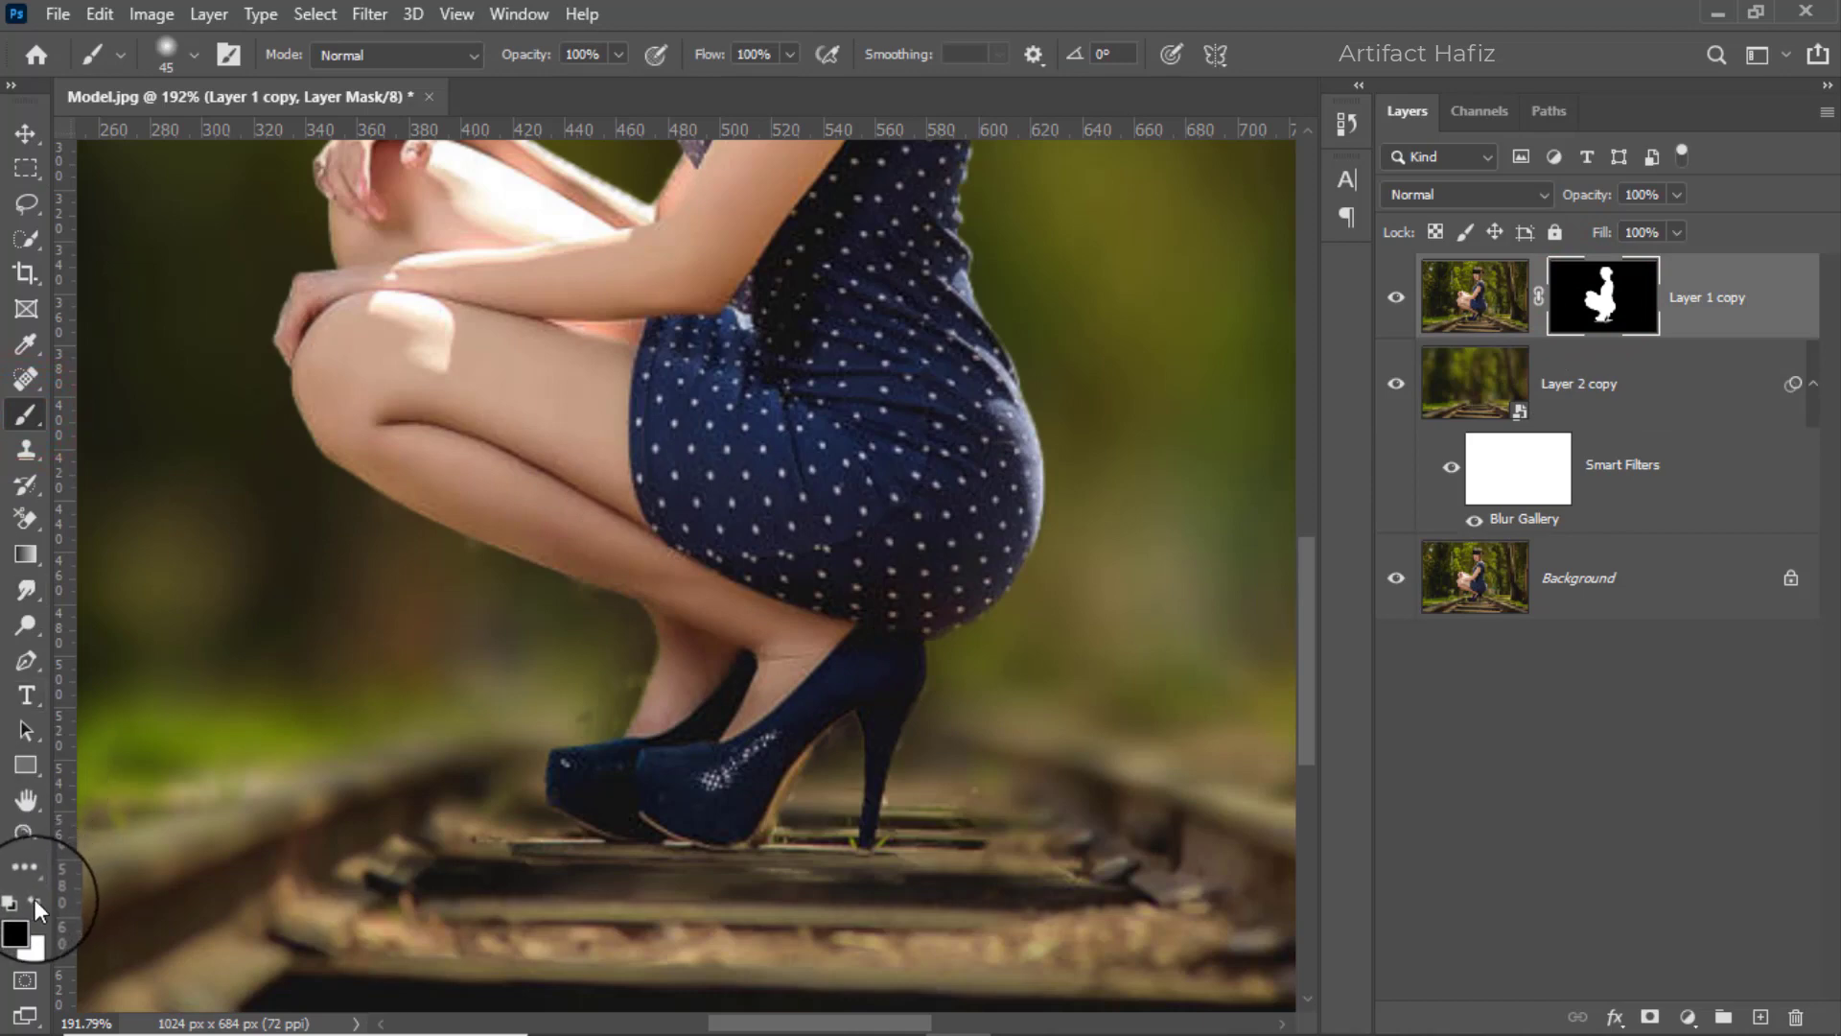
left_click(192, 44)
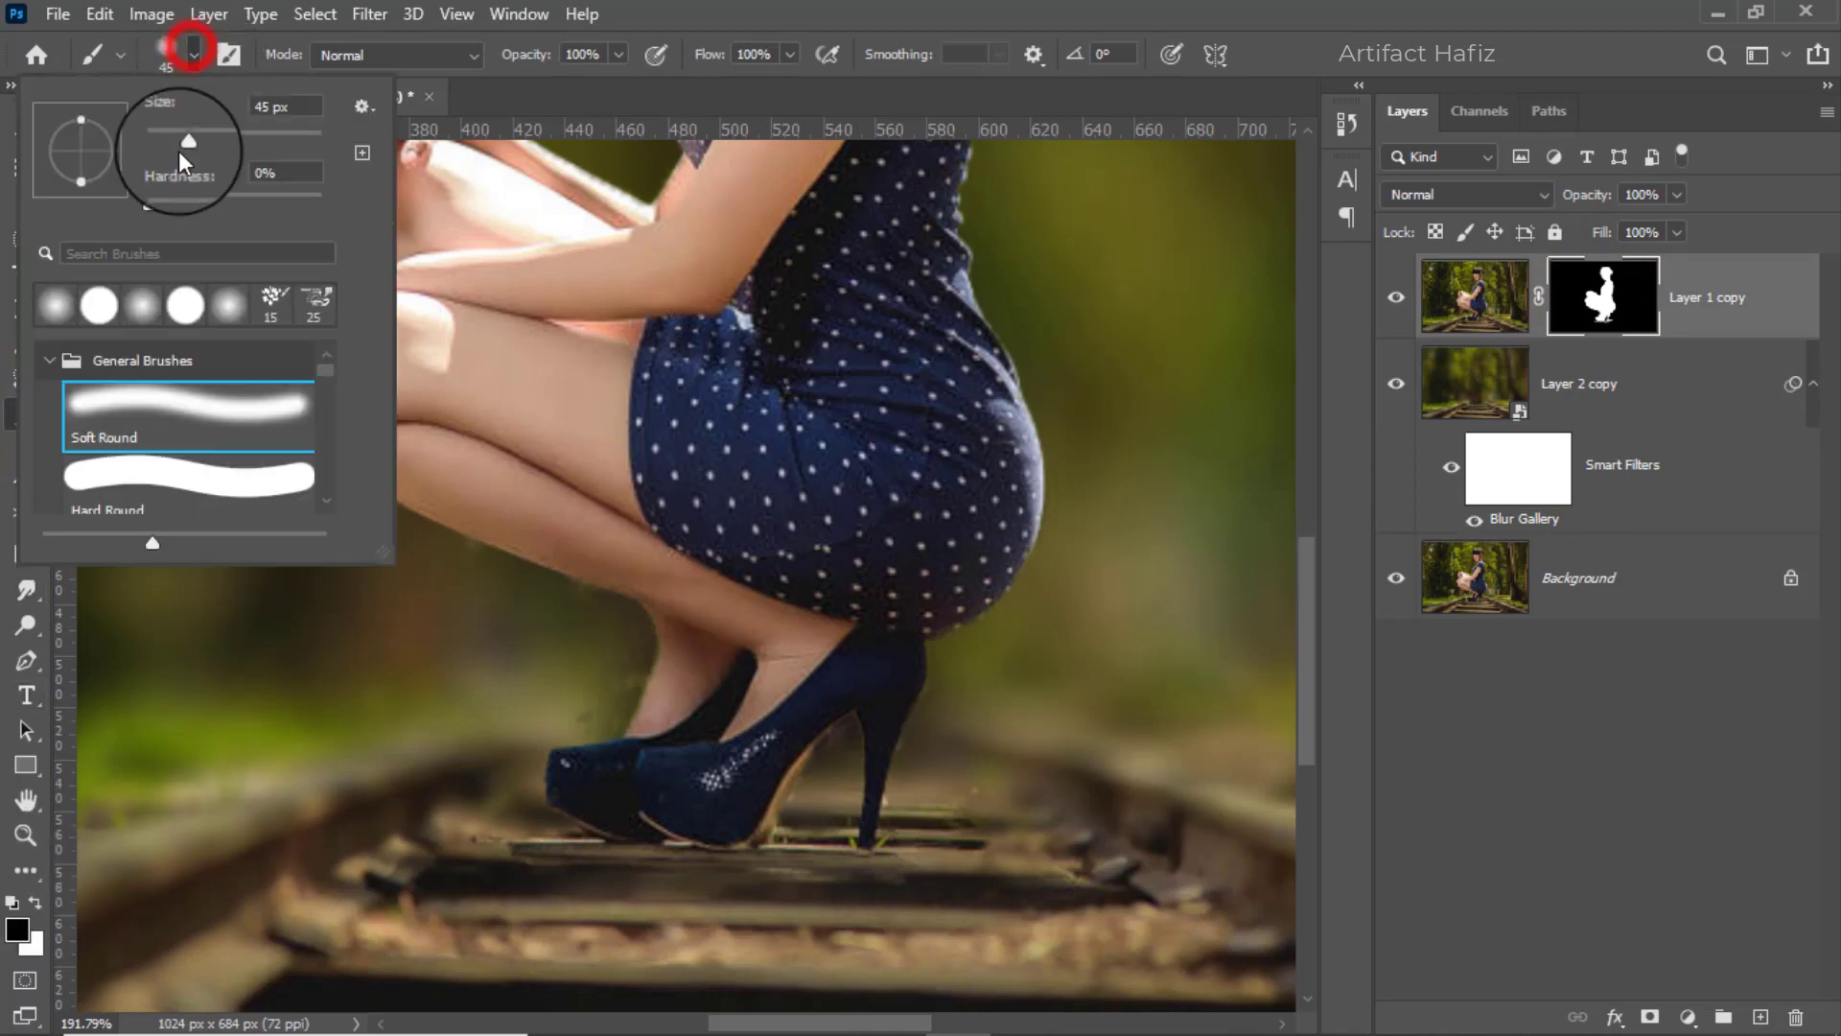
left_click(129, 396)
left_click(621, 54)
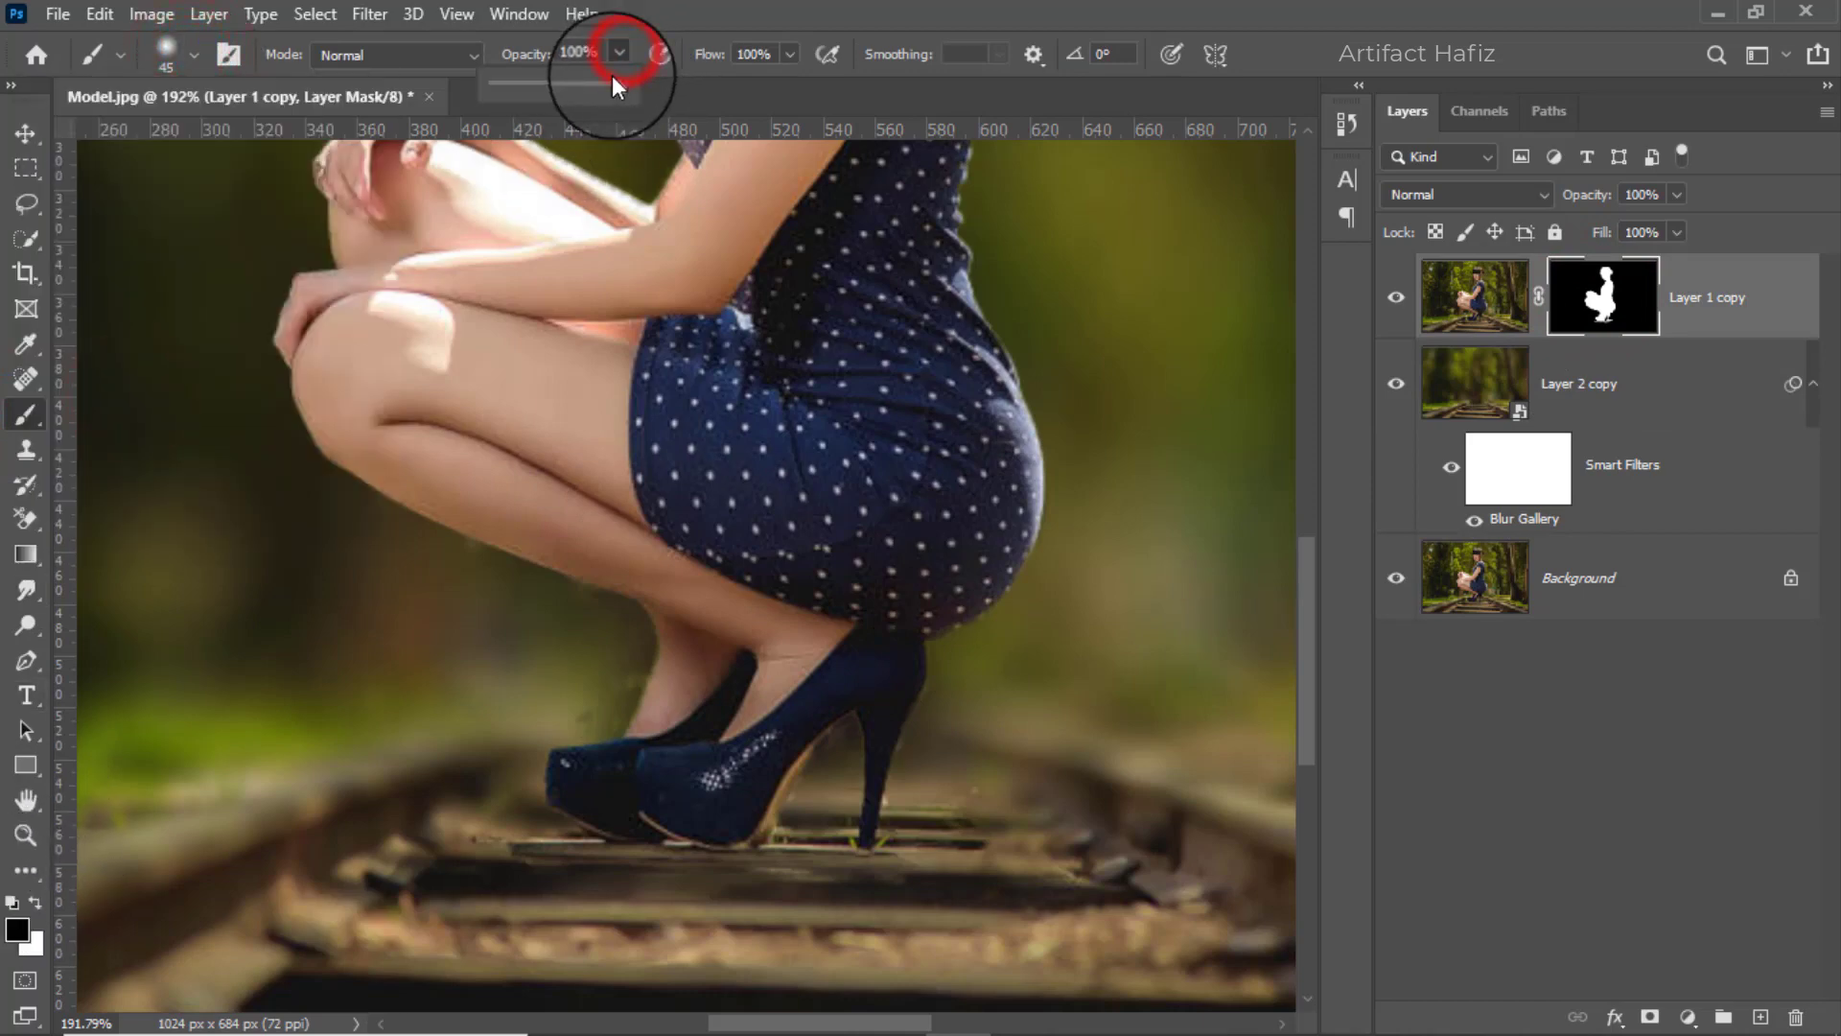
scroll(801, 685, "up", 1)
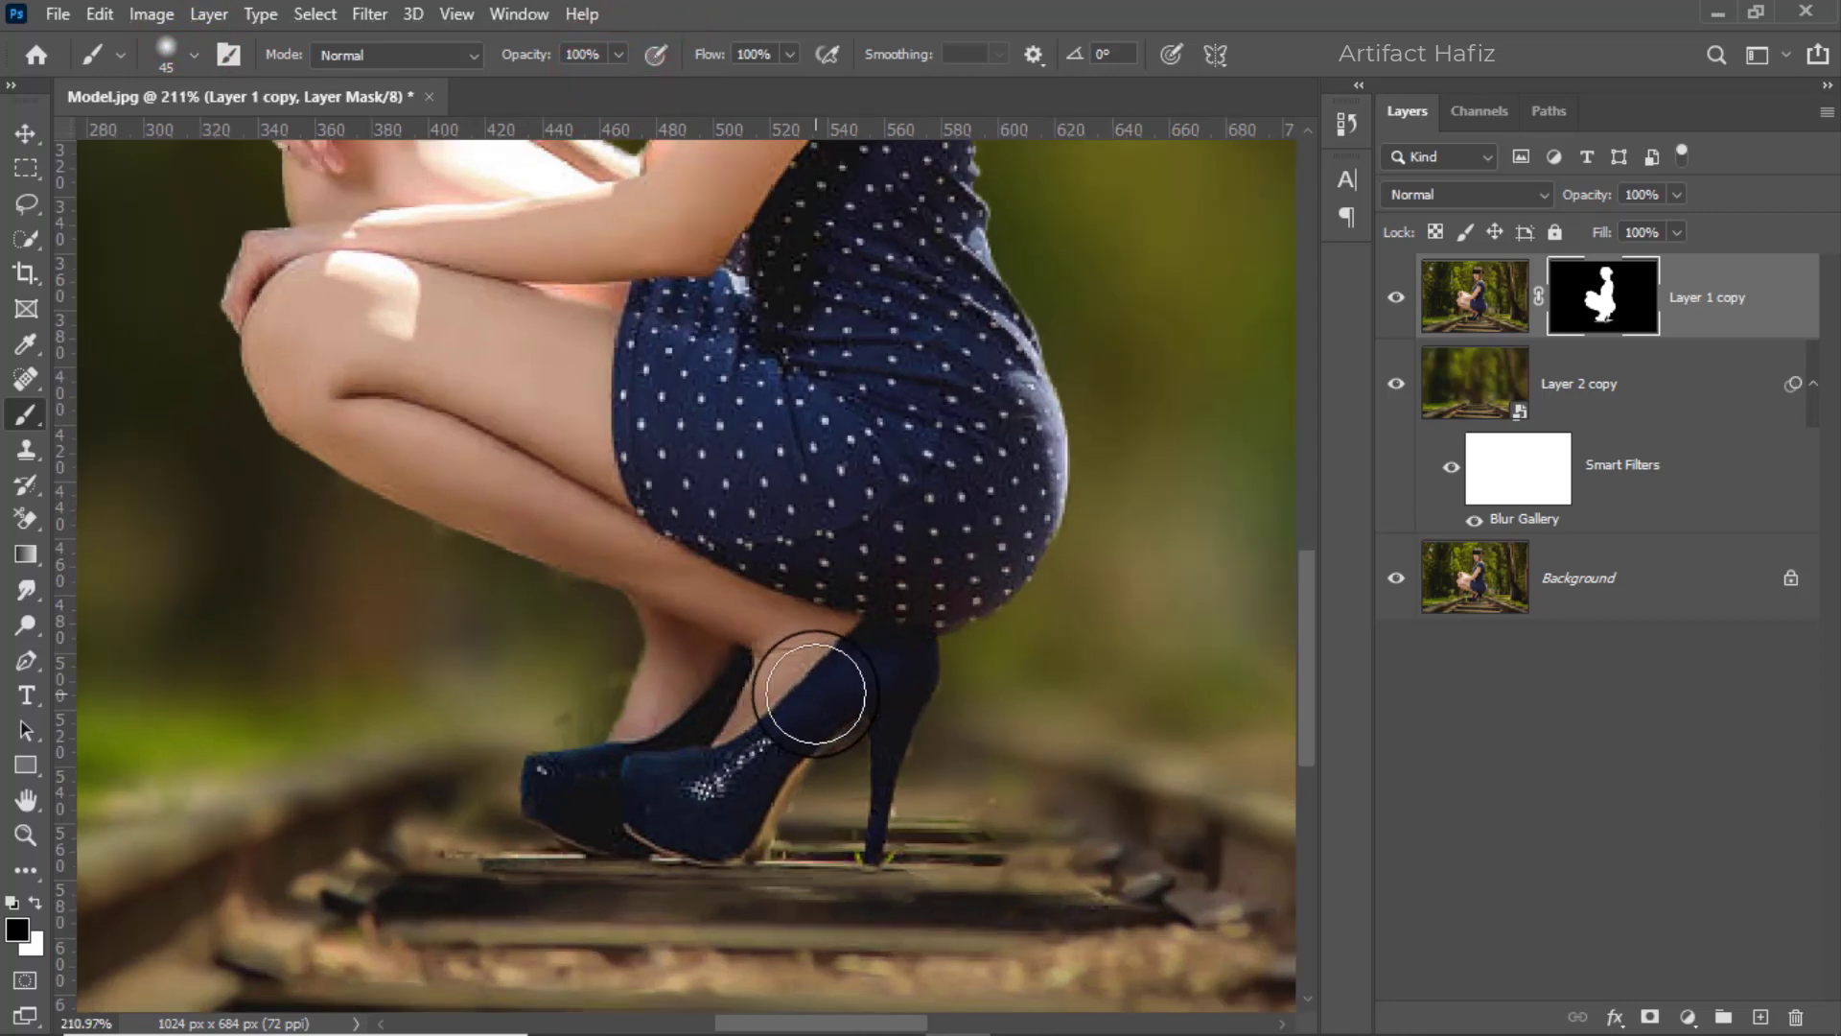
key("bracketleft")
key("bracketleft")
key("bracketleft")
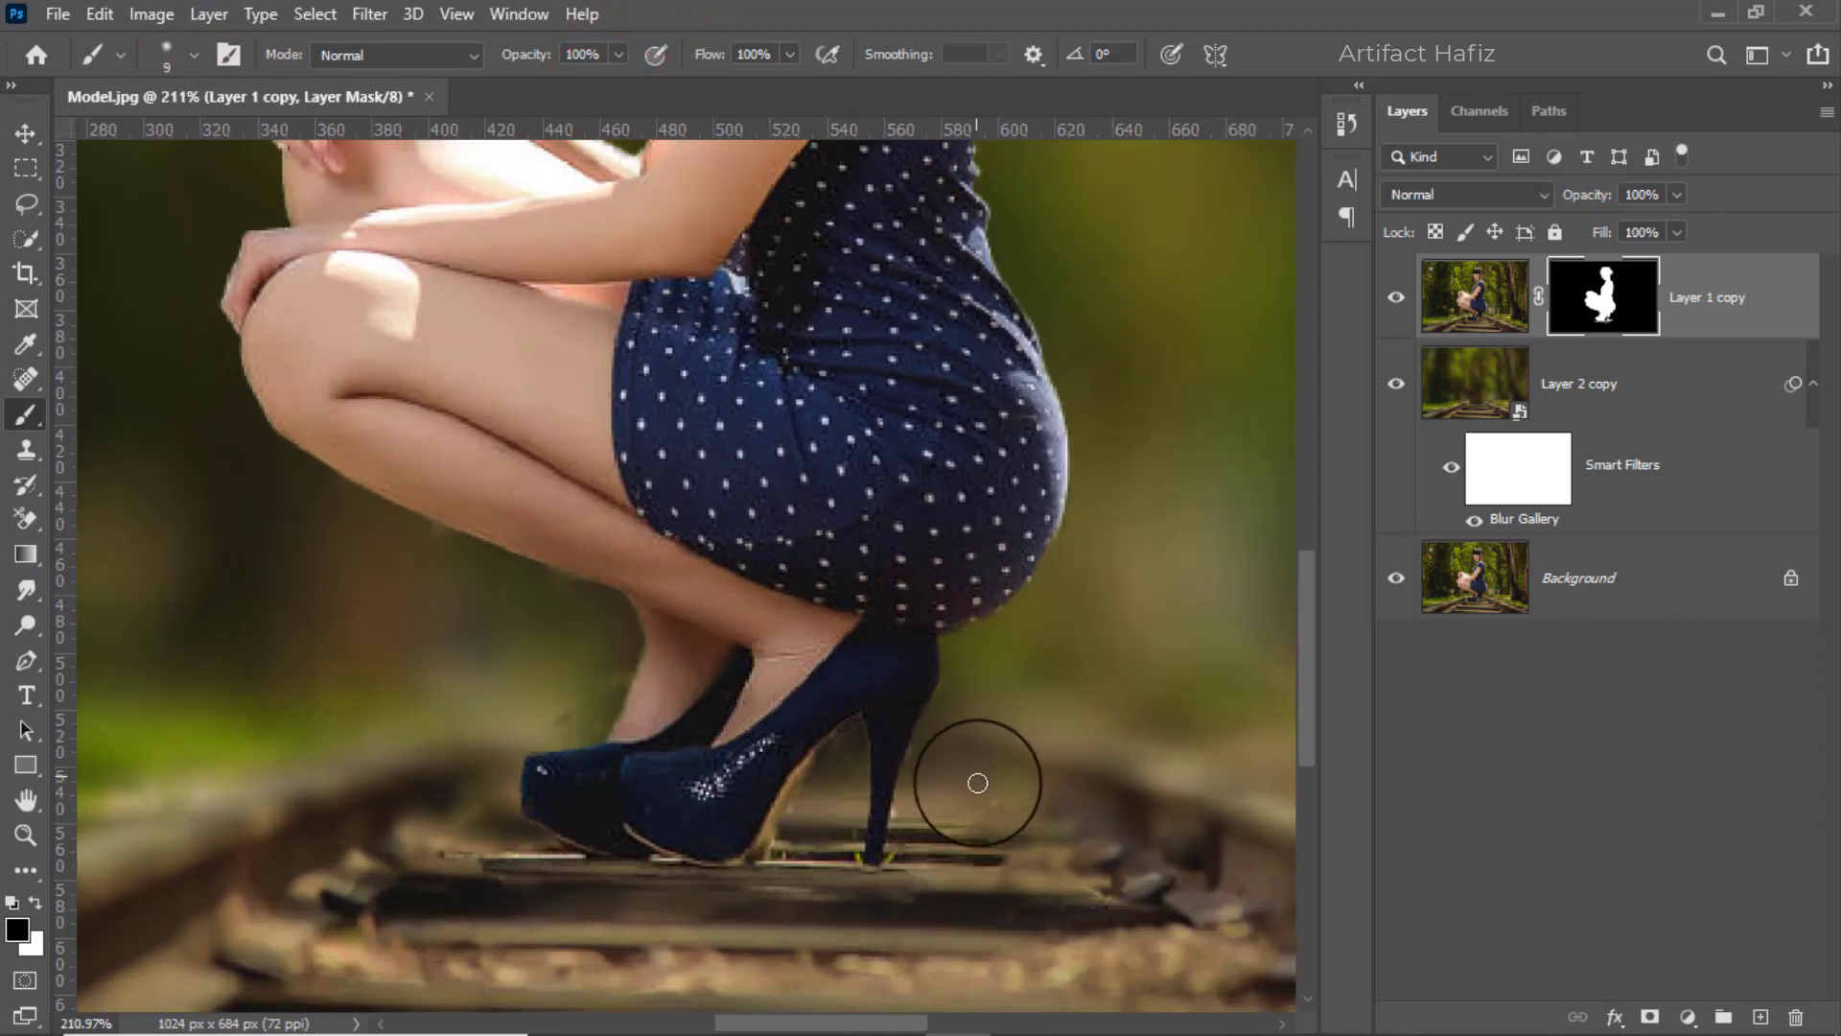
Paint black on the mask with a 10 px brush to clean the edges around the high heel and under the shoe's arch.
left_click(986, 801)
left_click(958, 822)
key("bracketleft")
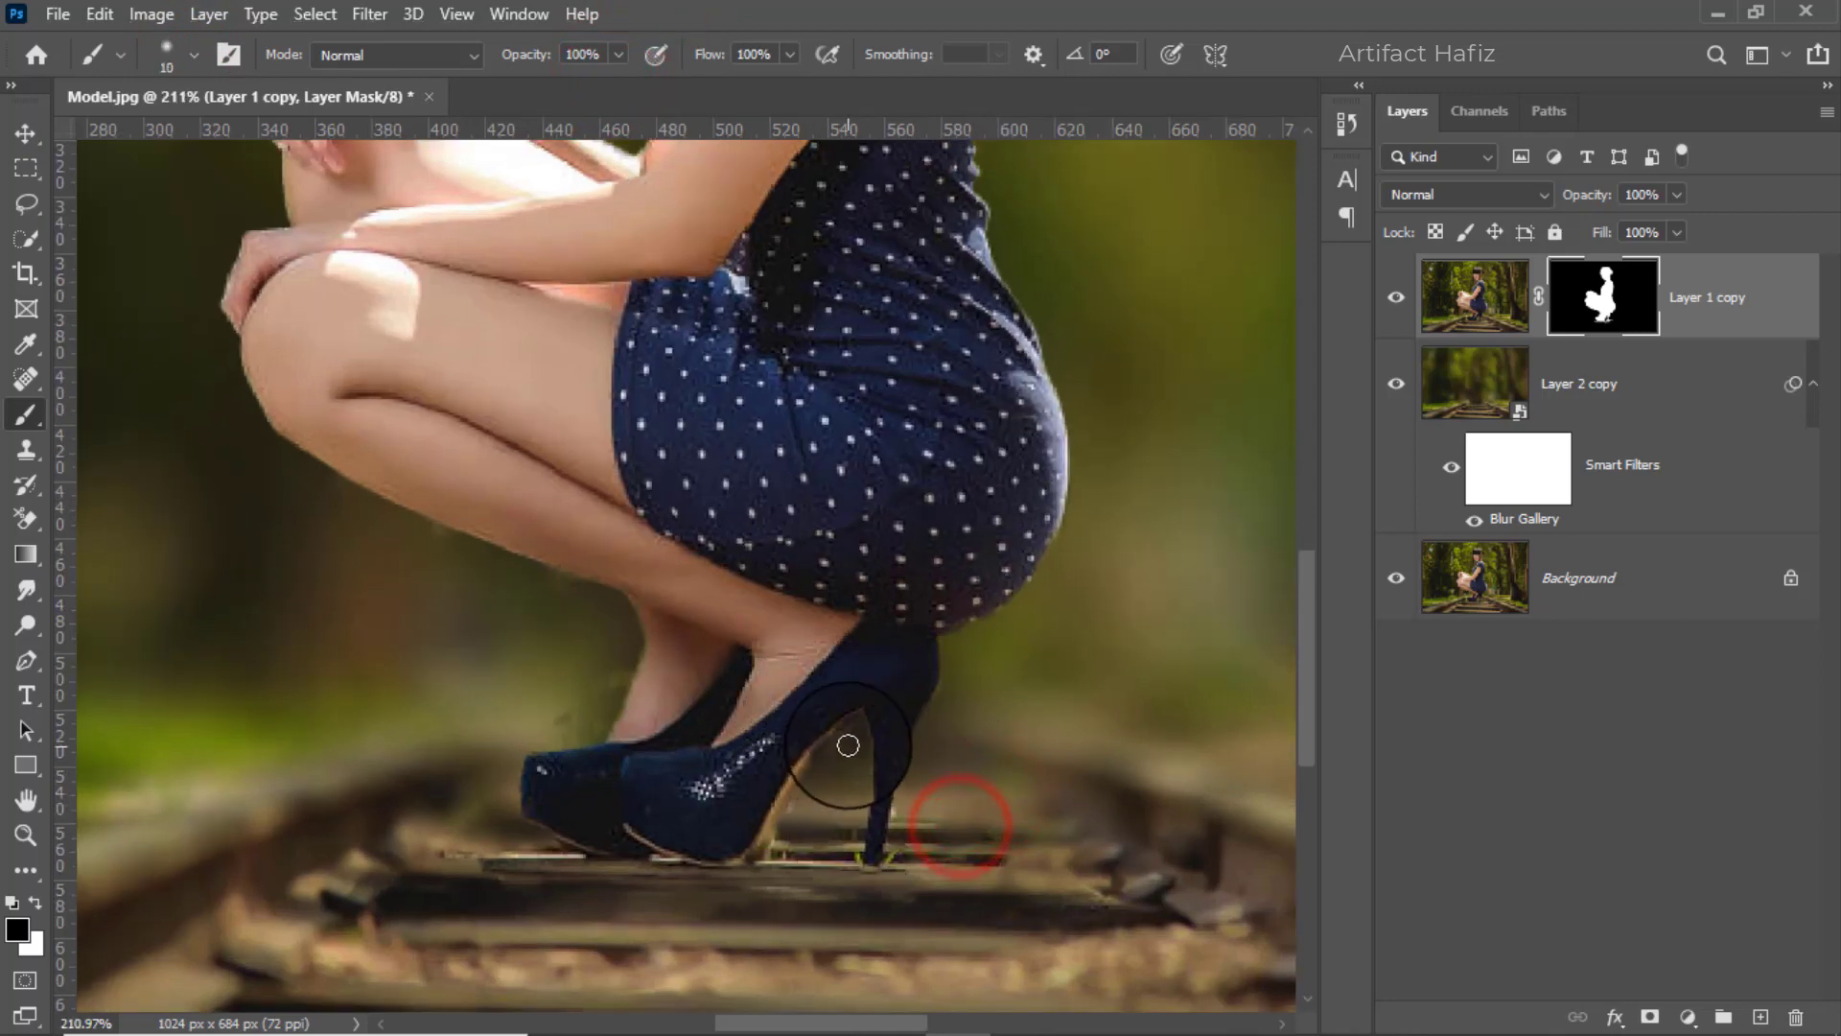
left_click(849, 741)
left_click(925, 734)
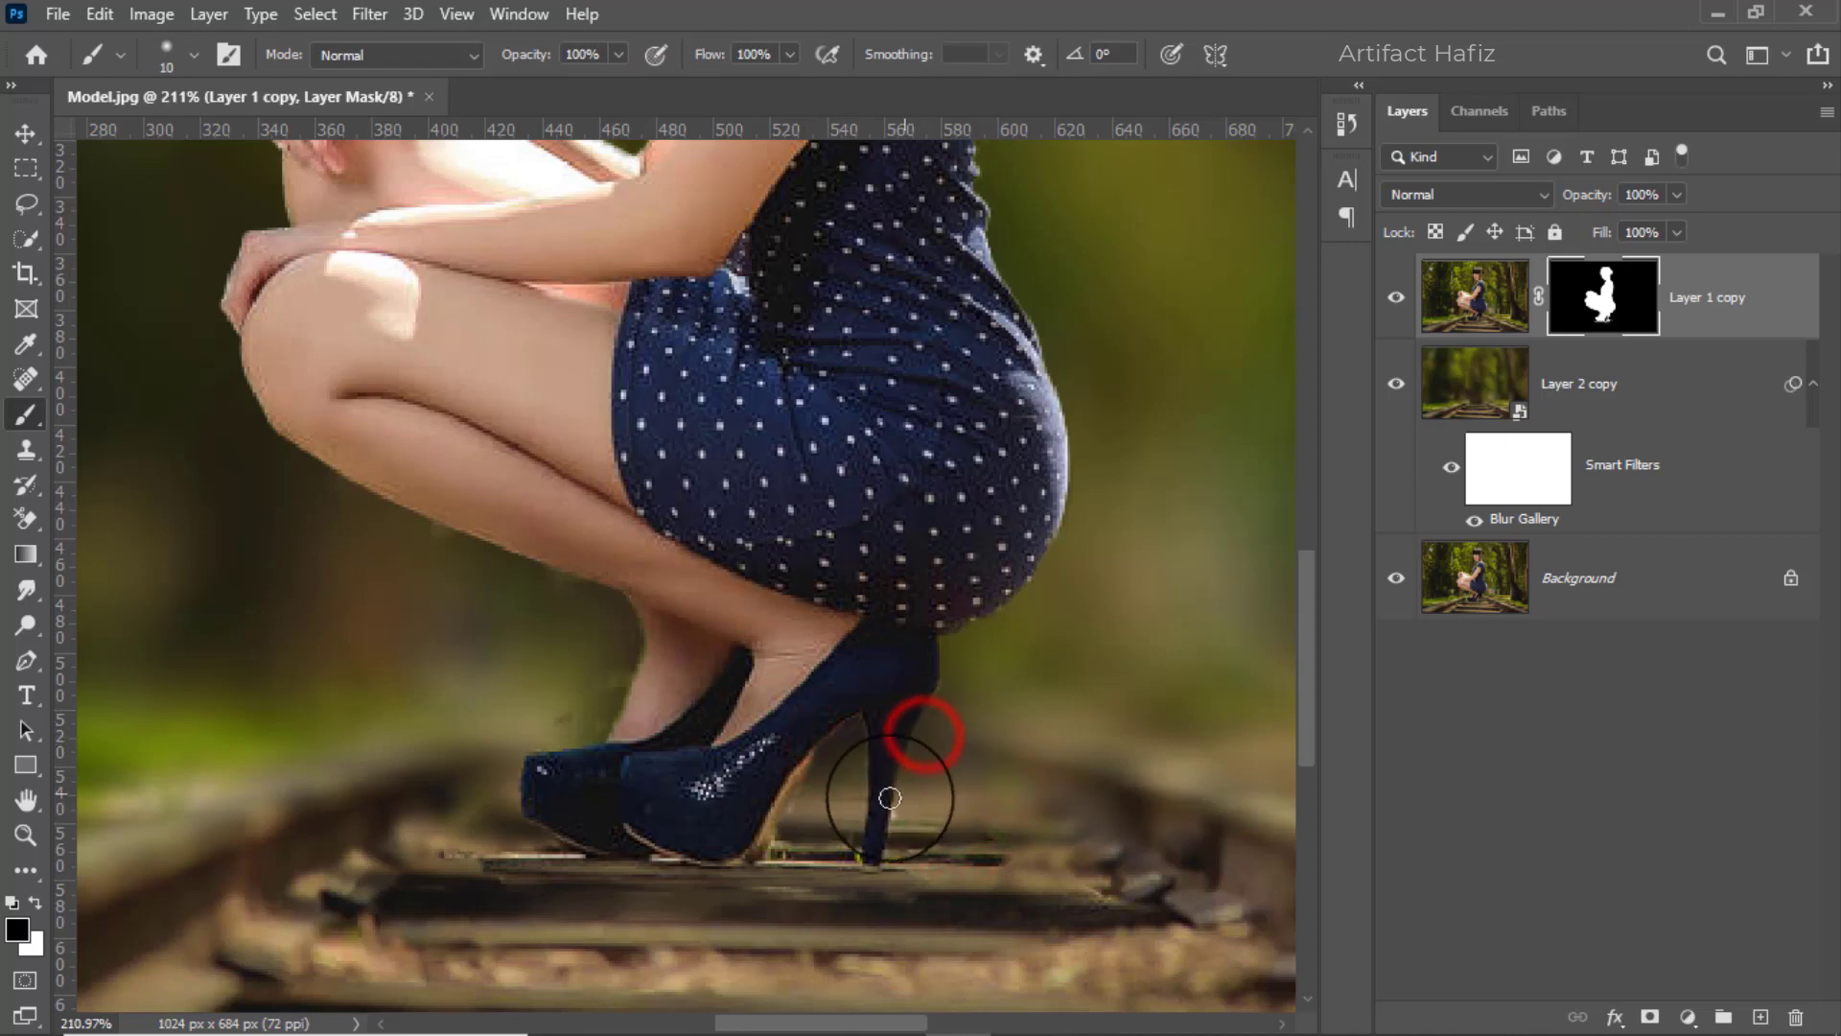
left_click(802, 806)
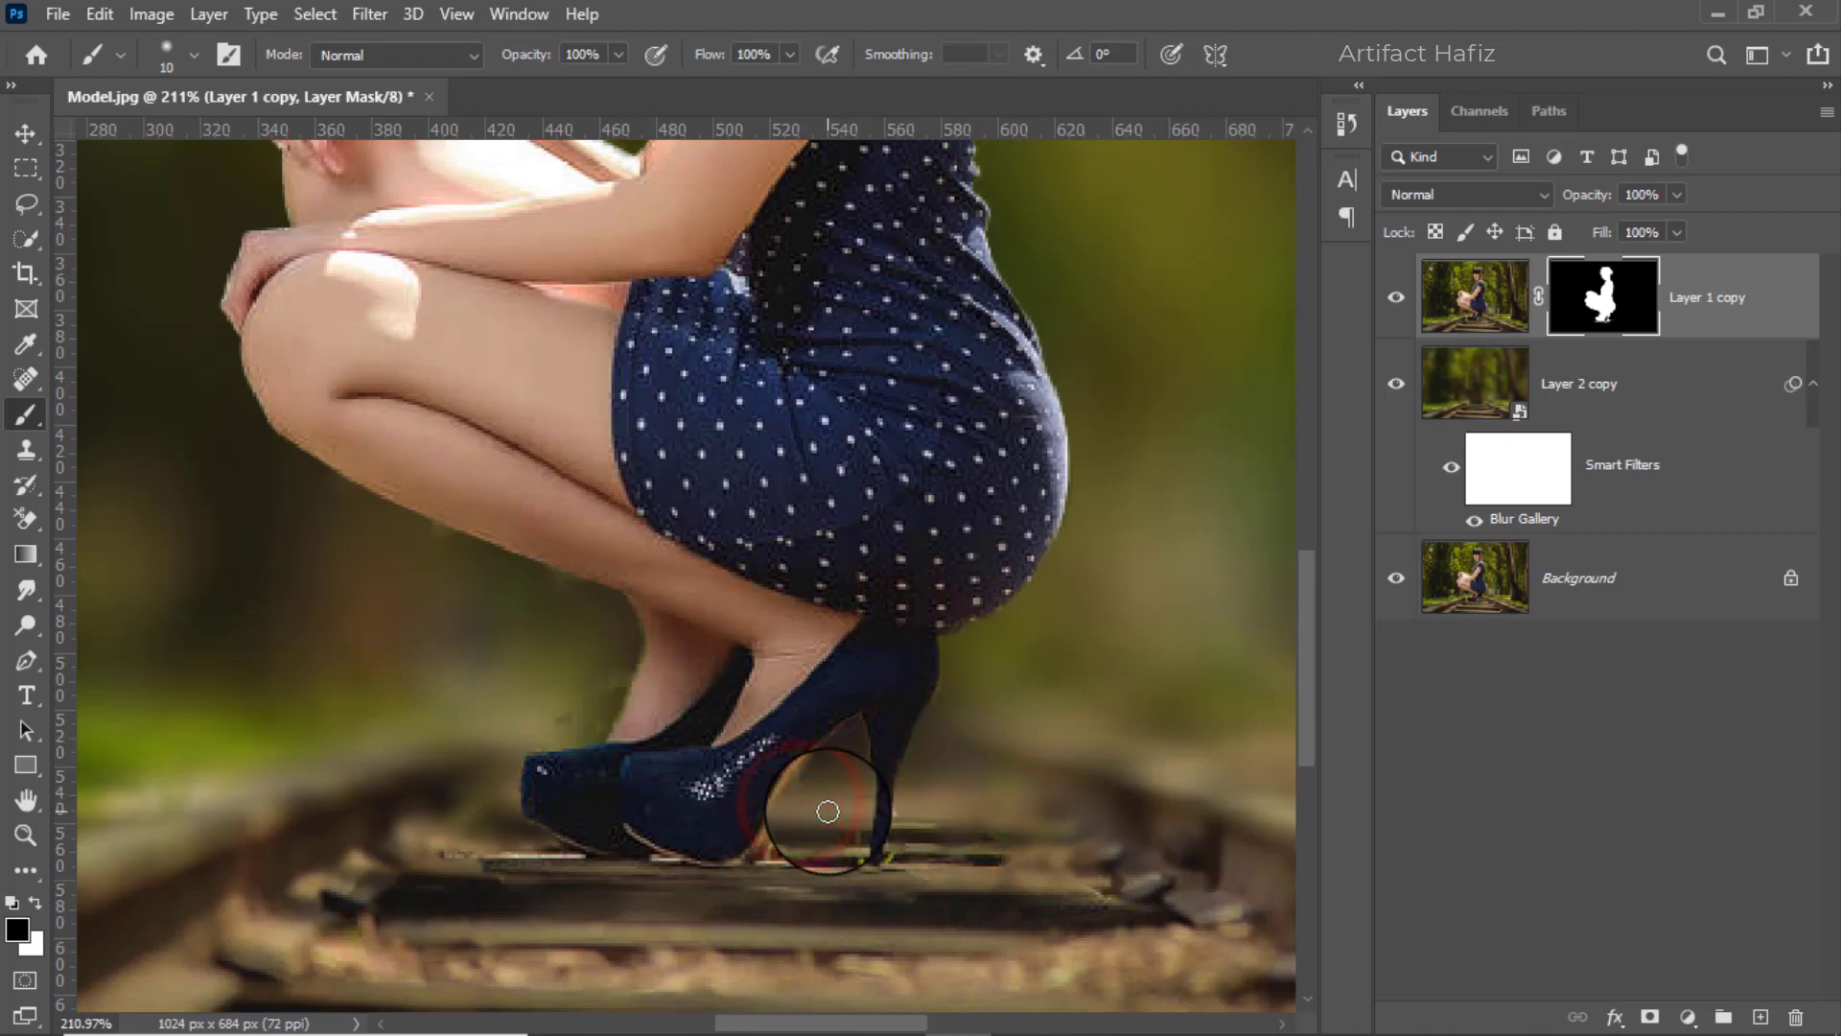
left_click(846, 811)
left_click(798, 804)
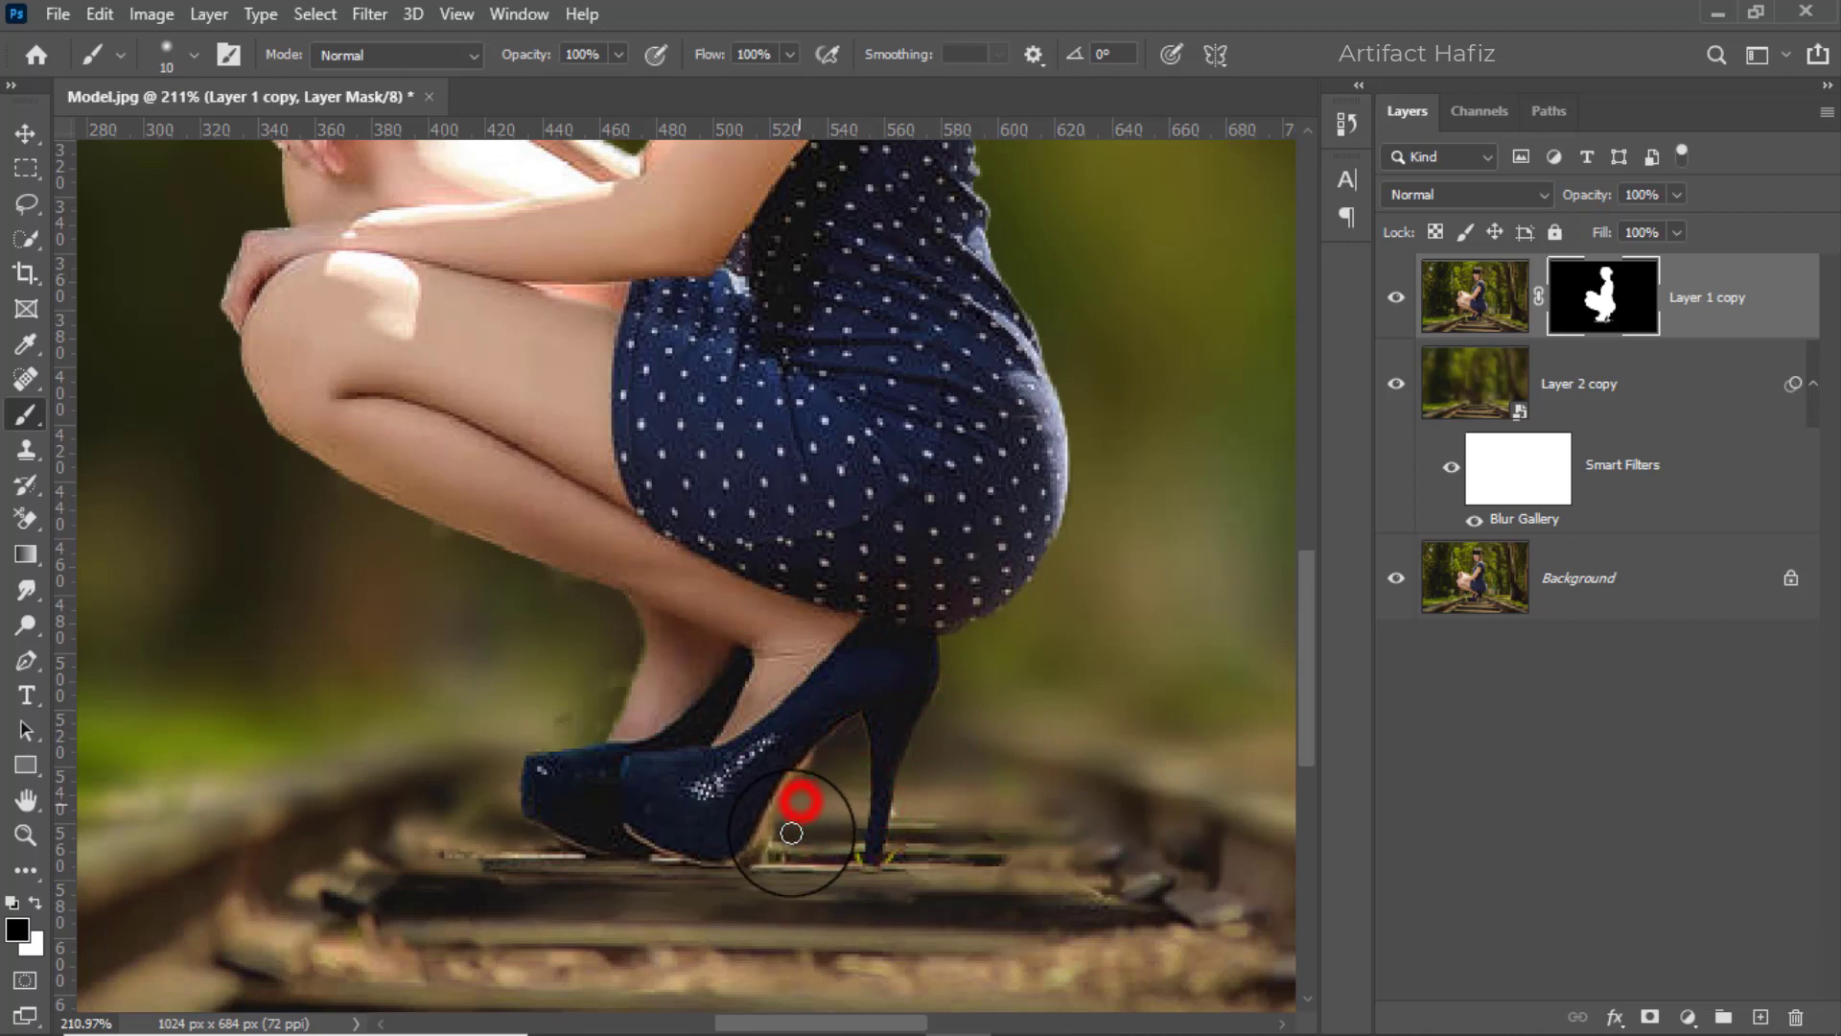
Mask out the leftover fringe above the front shoe, along the back ankle and under the lower leg.
left_click(606, 671)
left_click(554, 714)
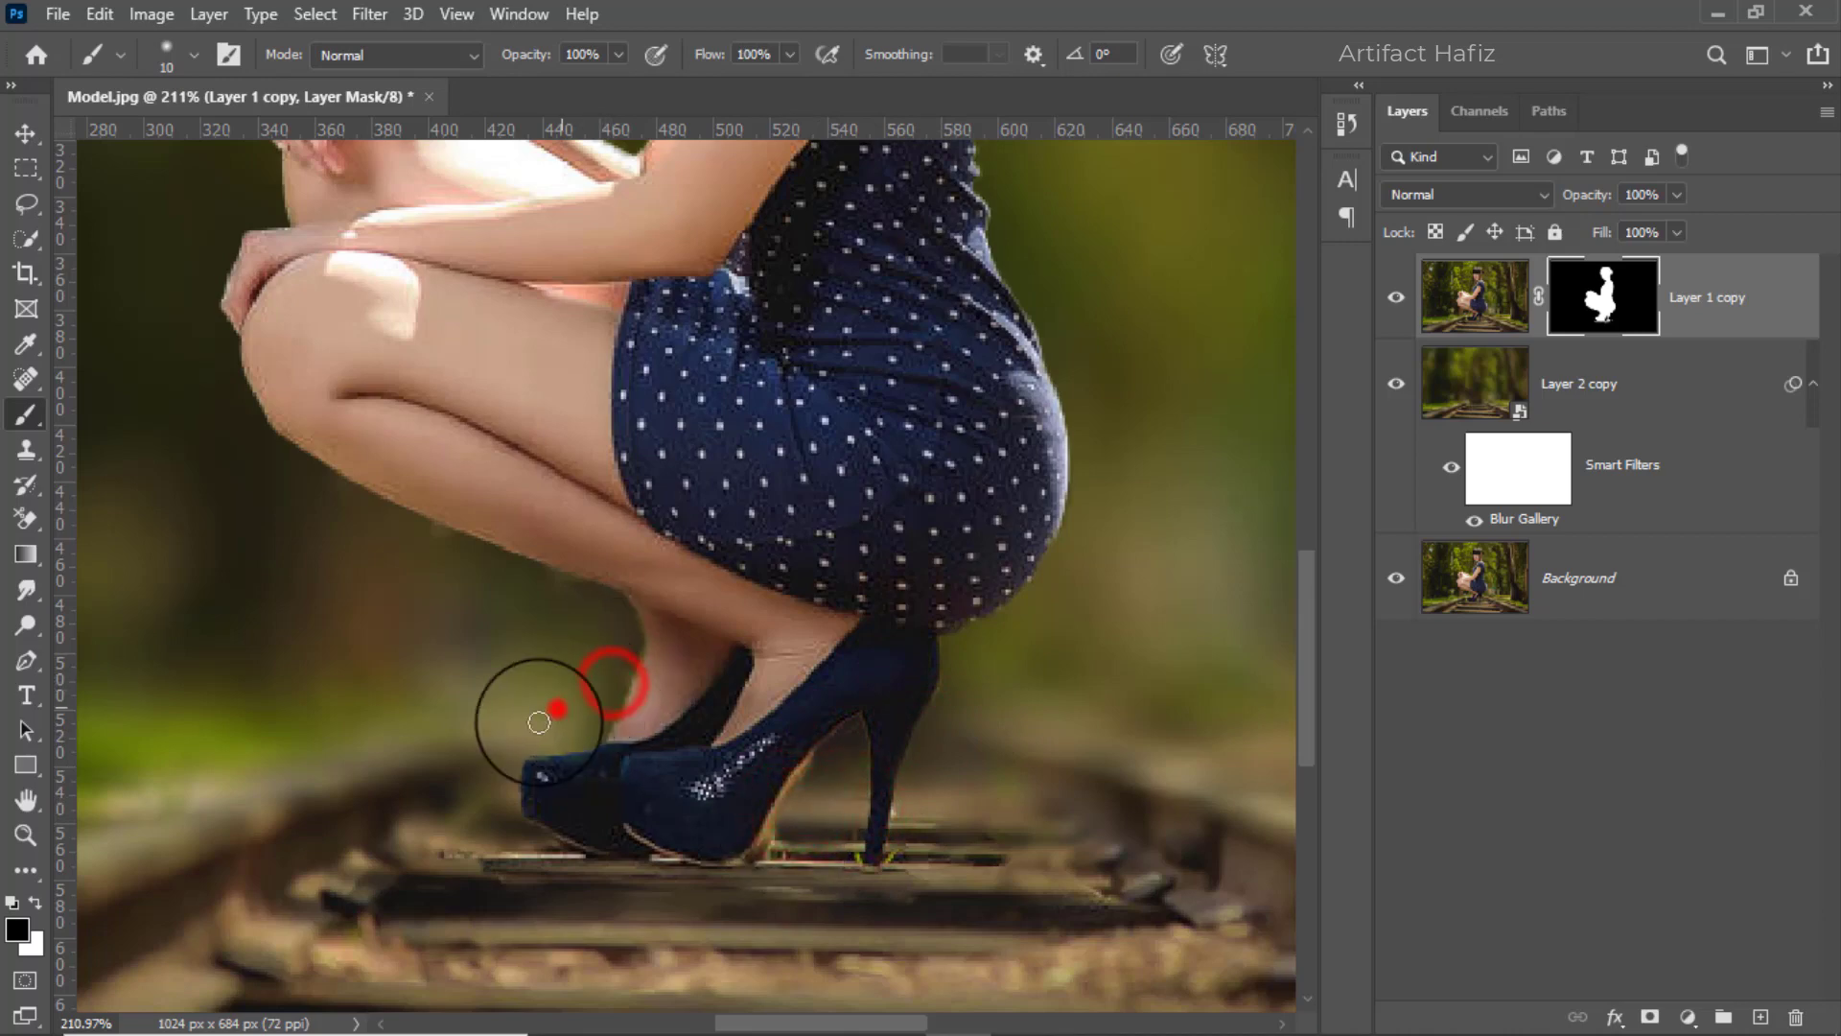
left_click(628, 658)
left_click(583, 692)
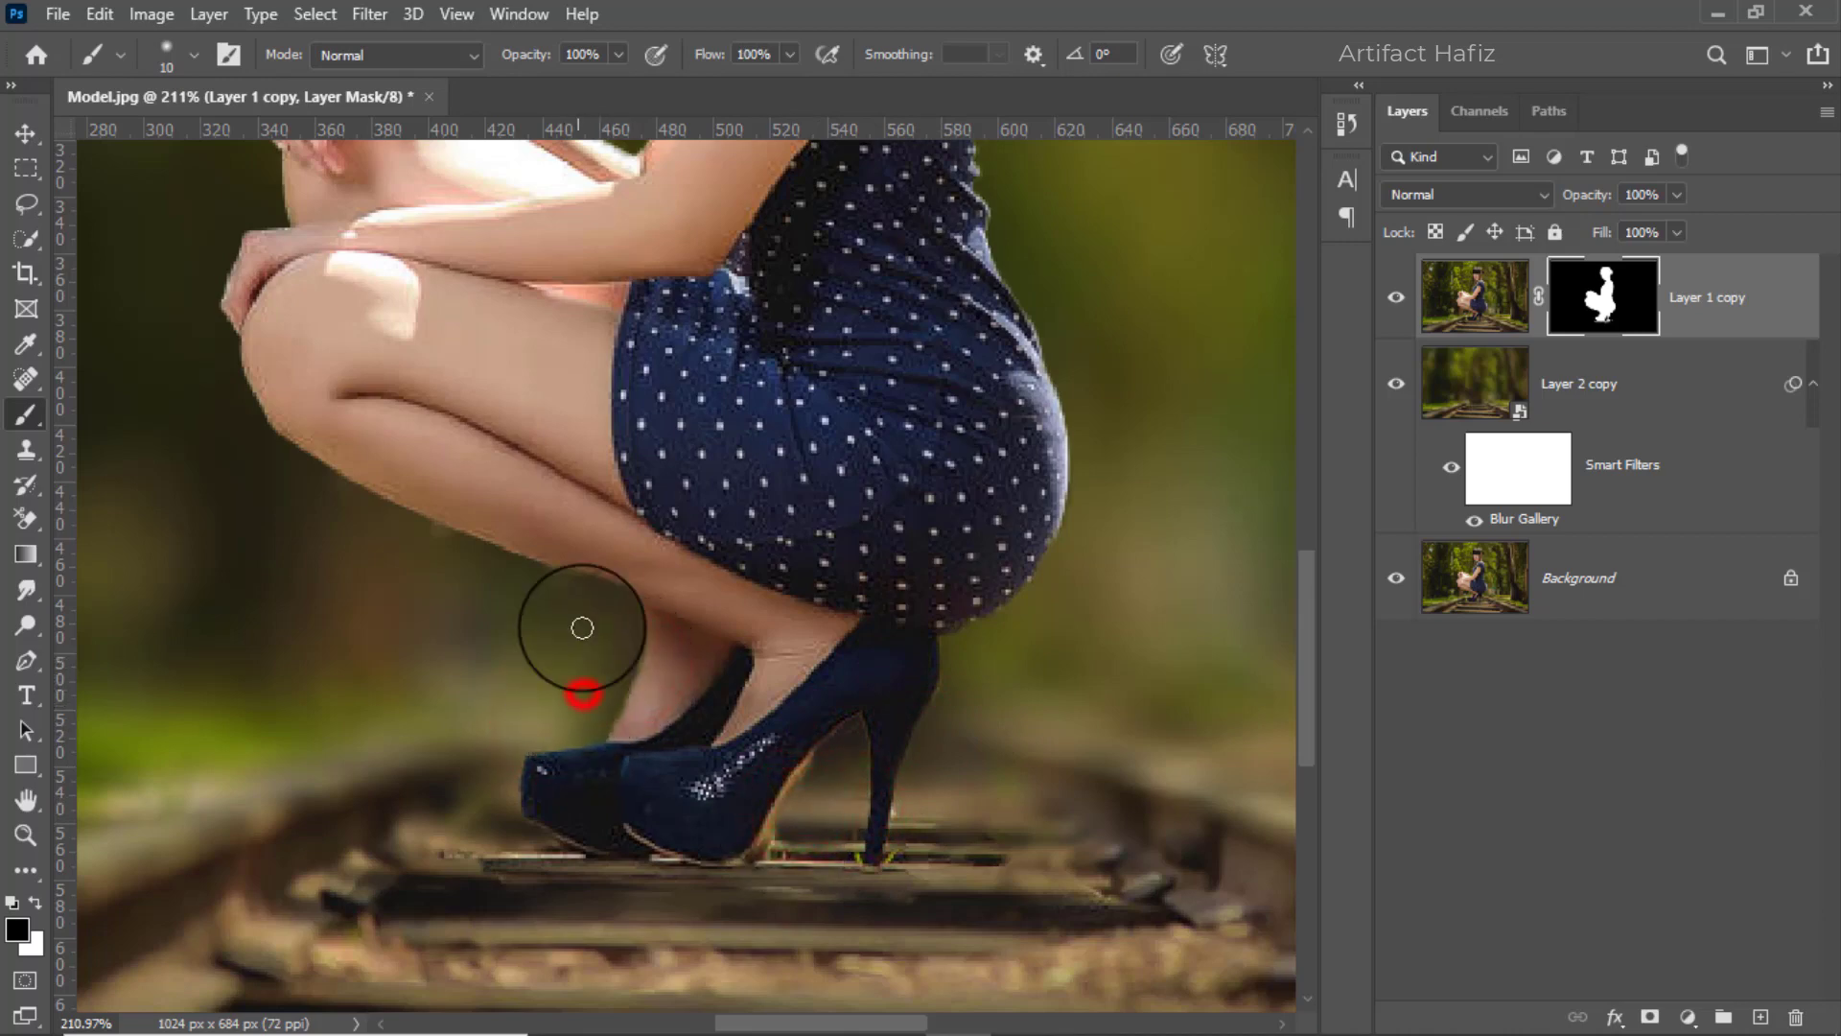
left_click(578, 588)
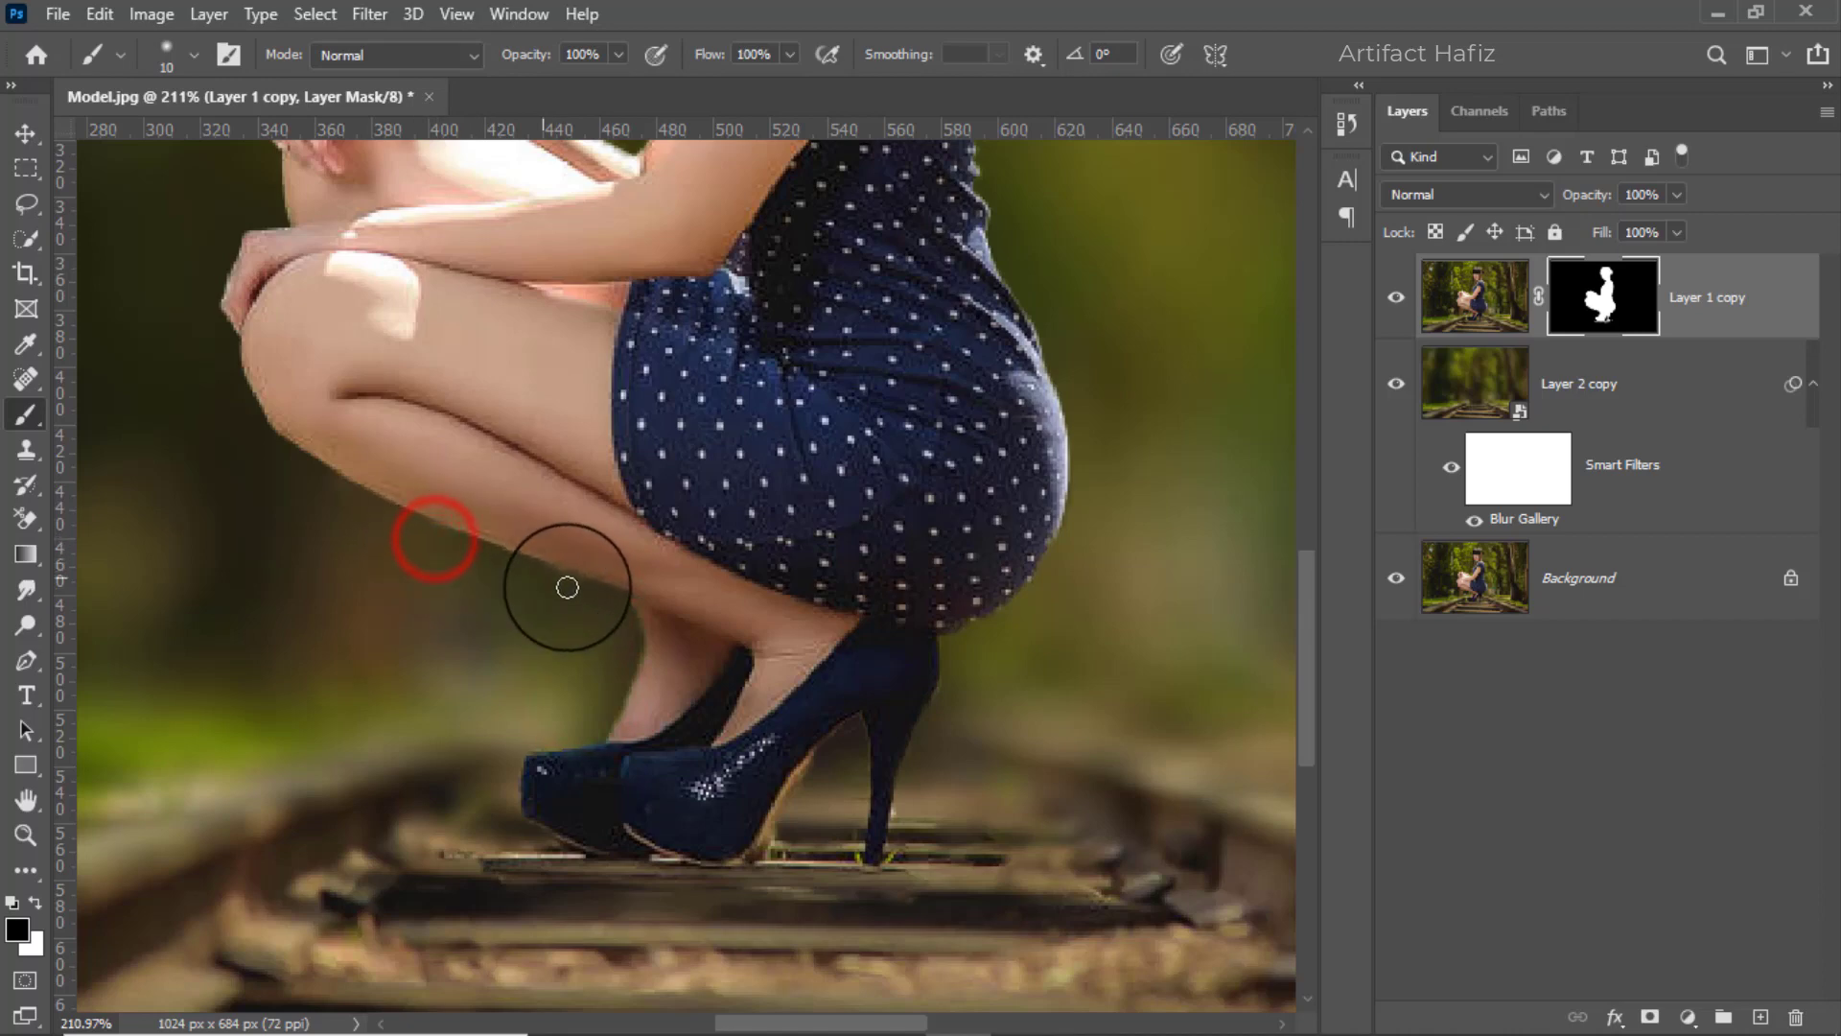
left_click(579, 613)
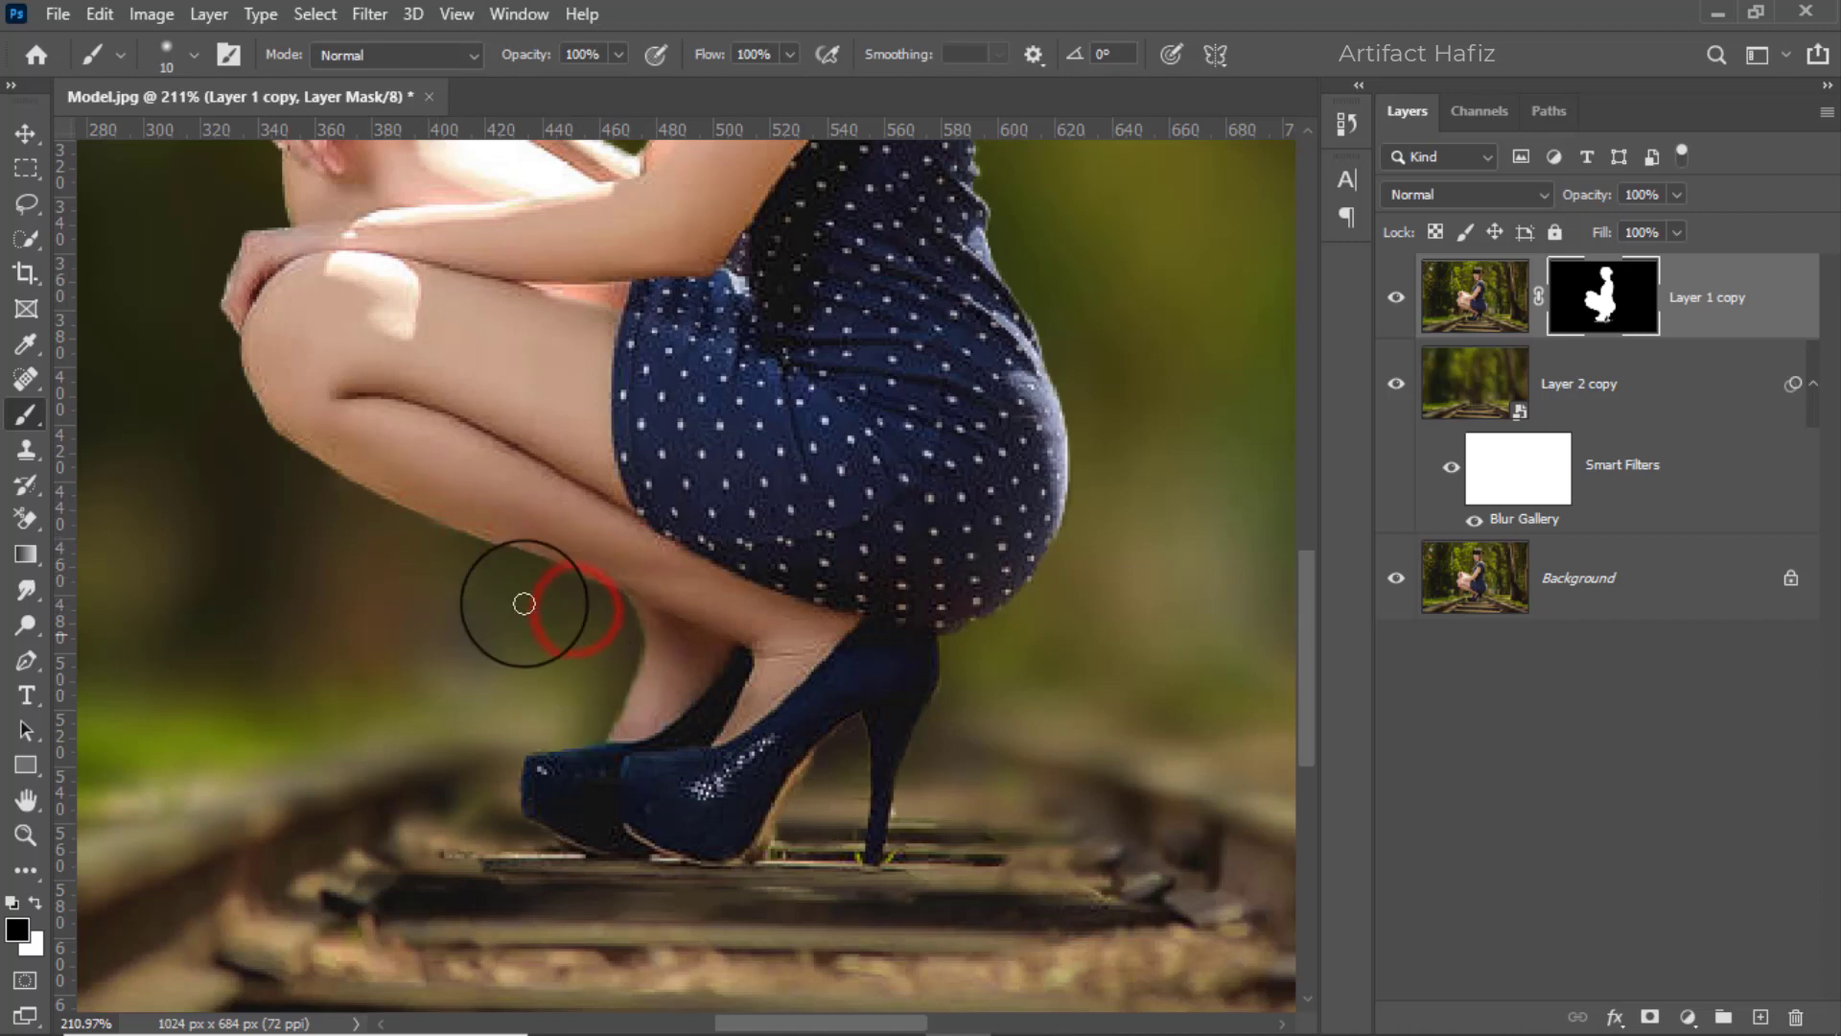
Clean the mask edge beside the model's hair and forehead with the black brush.
left_click_drag(444, 459, 509, 866)
left_click_drag(434, 596, 470, 891)
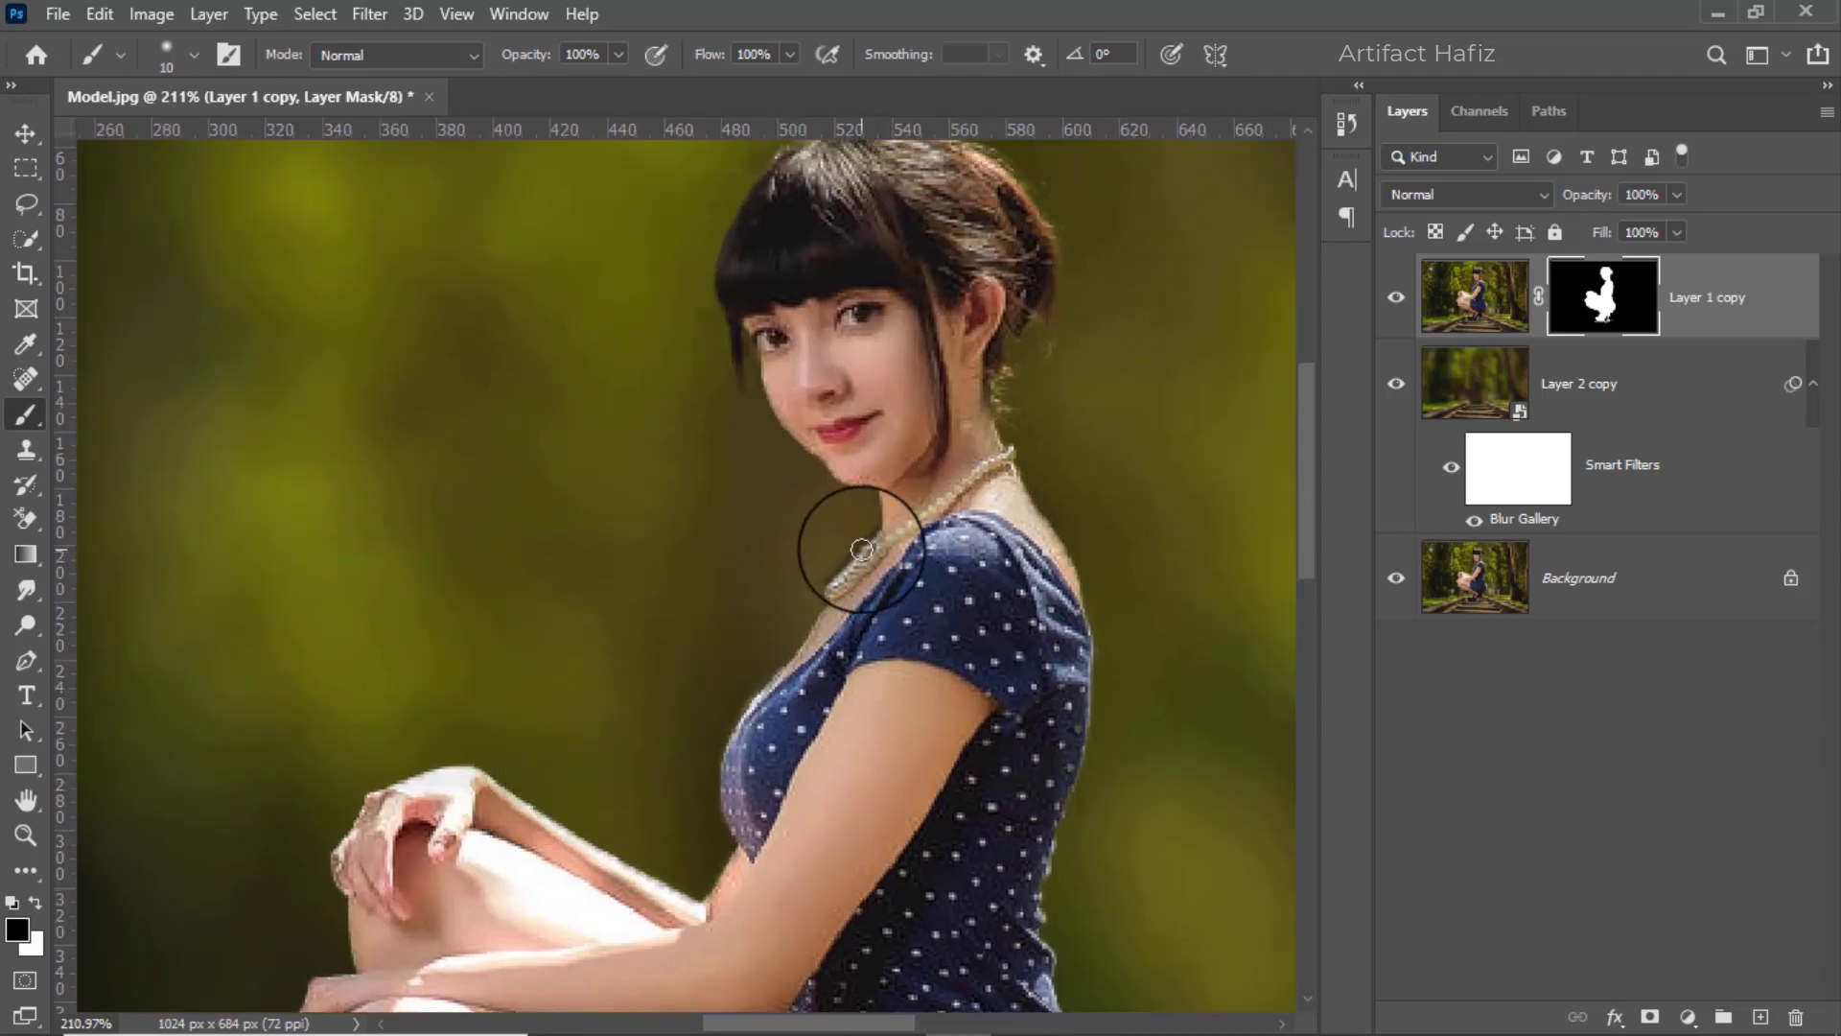
left_click_drag(777, 379, 678, 616)
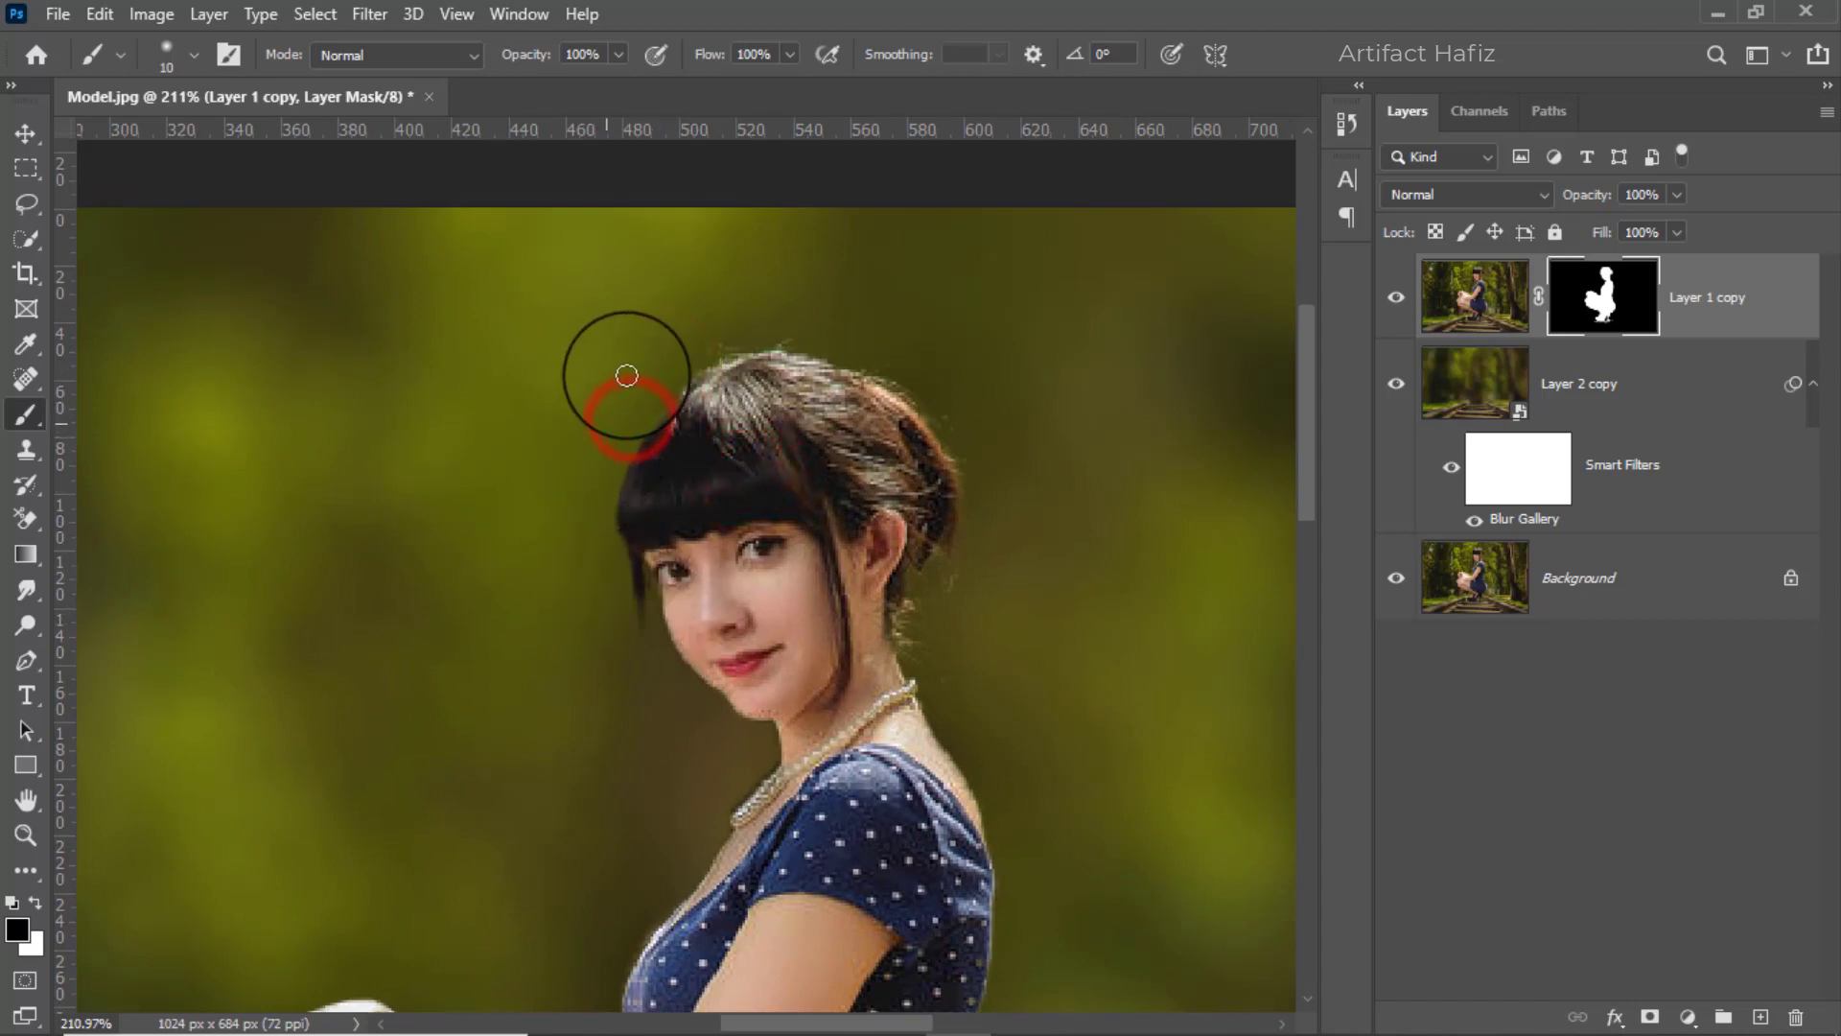
scroll(840, 347, "down", 10)
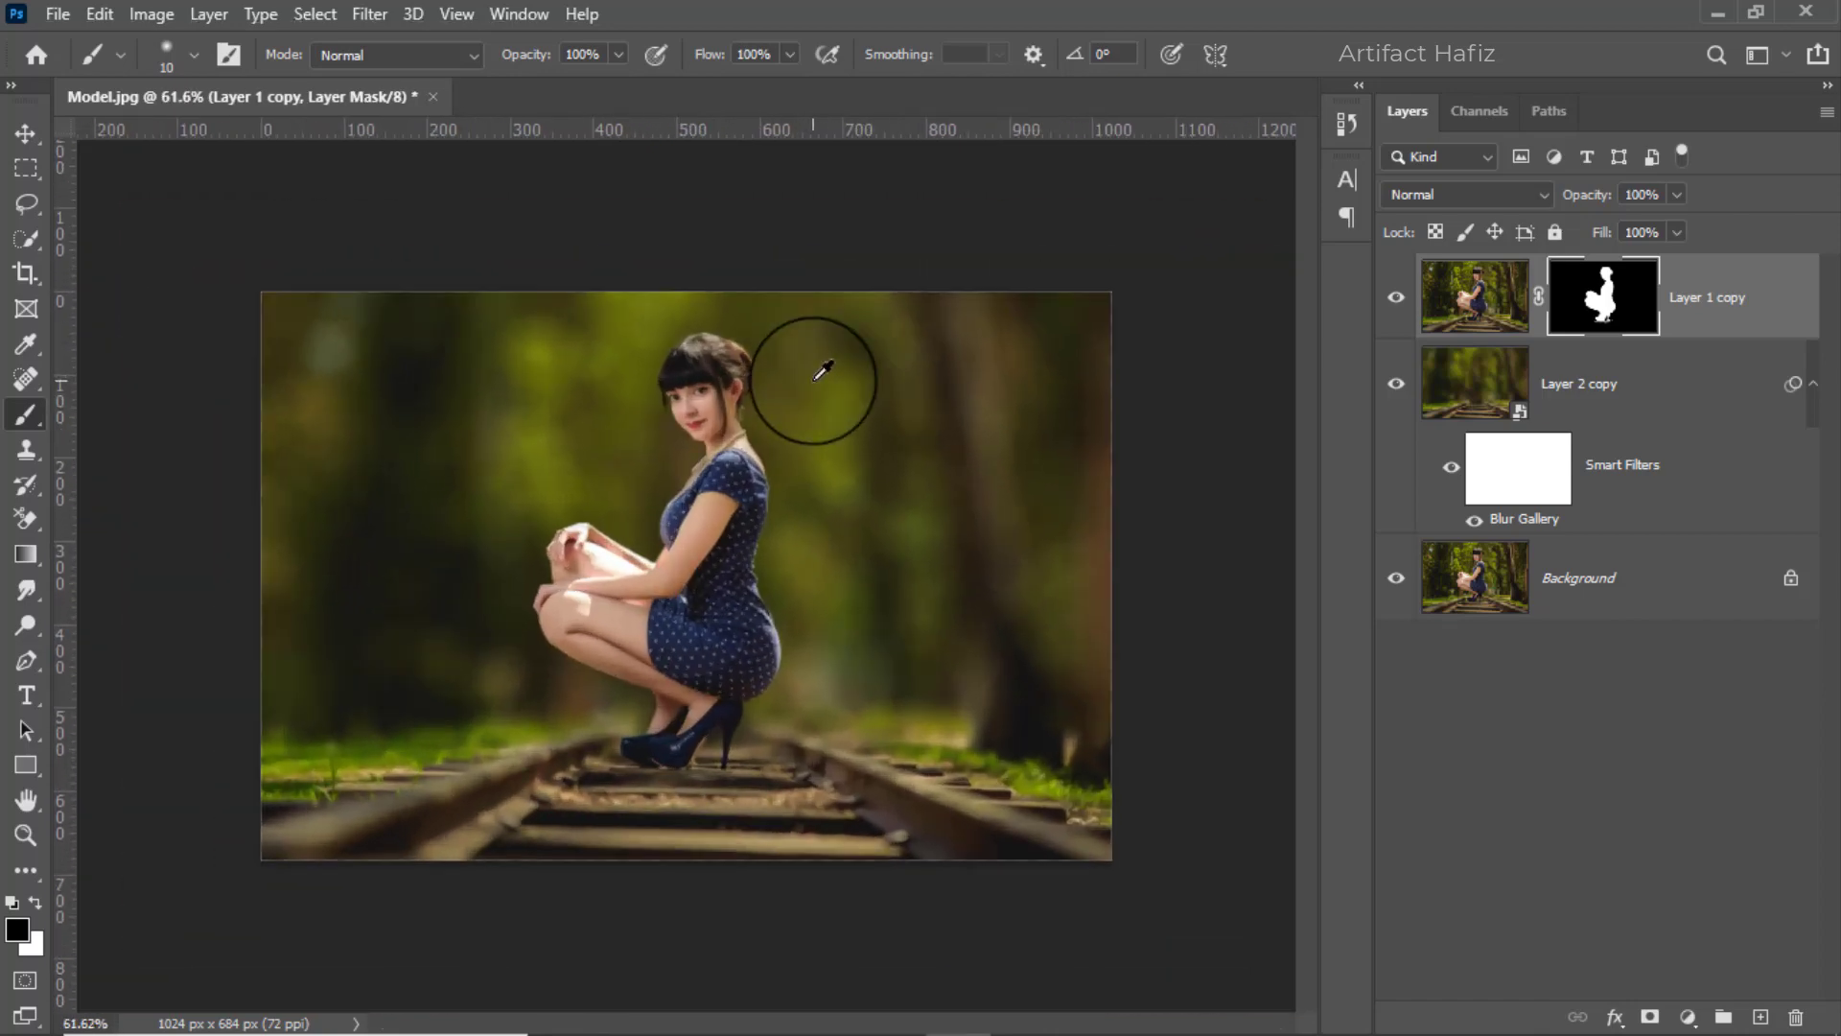
Stamp all visible layers into a new layer above Layer 1 copy and convert it for smart filters.
left_click(1731, 298)
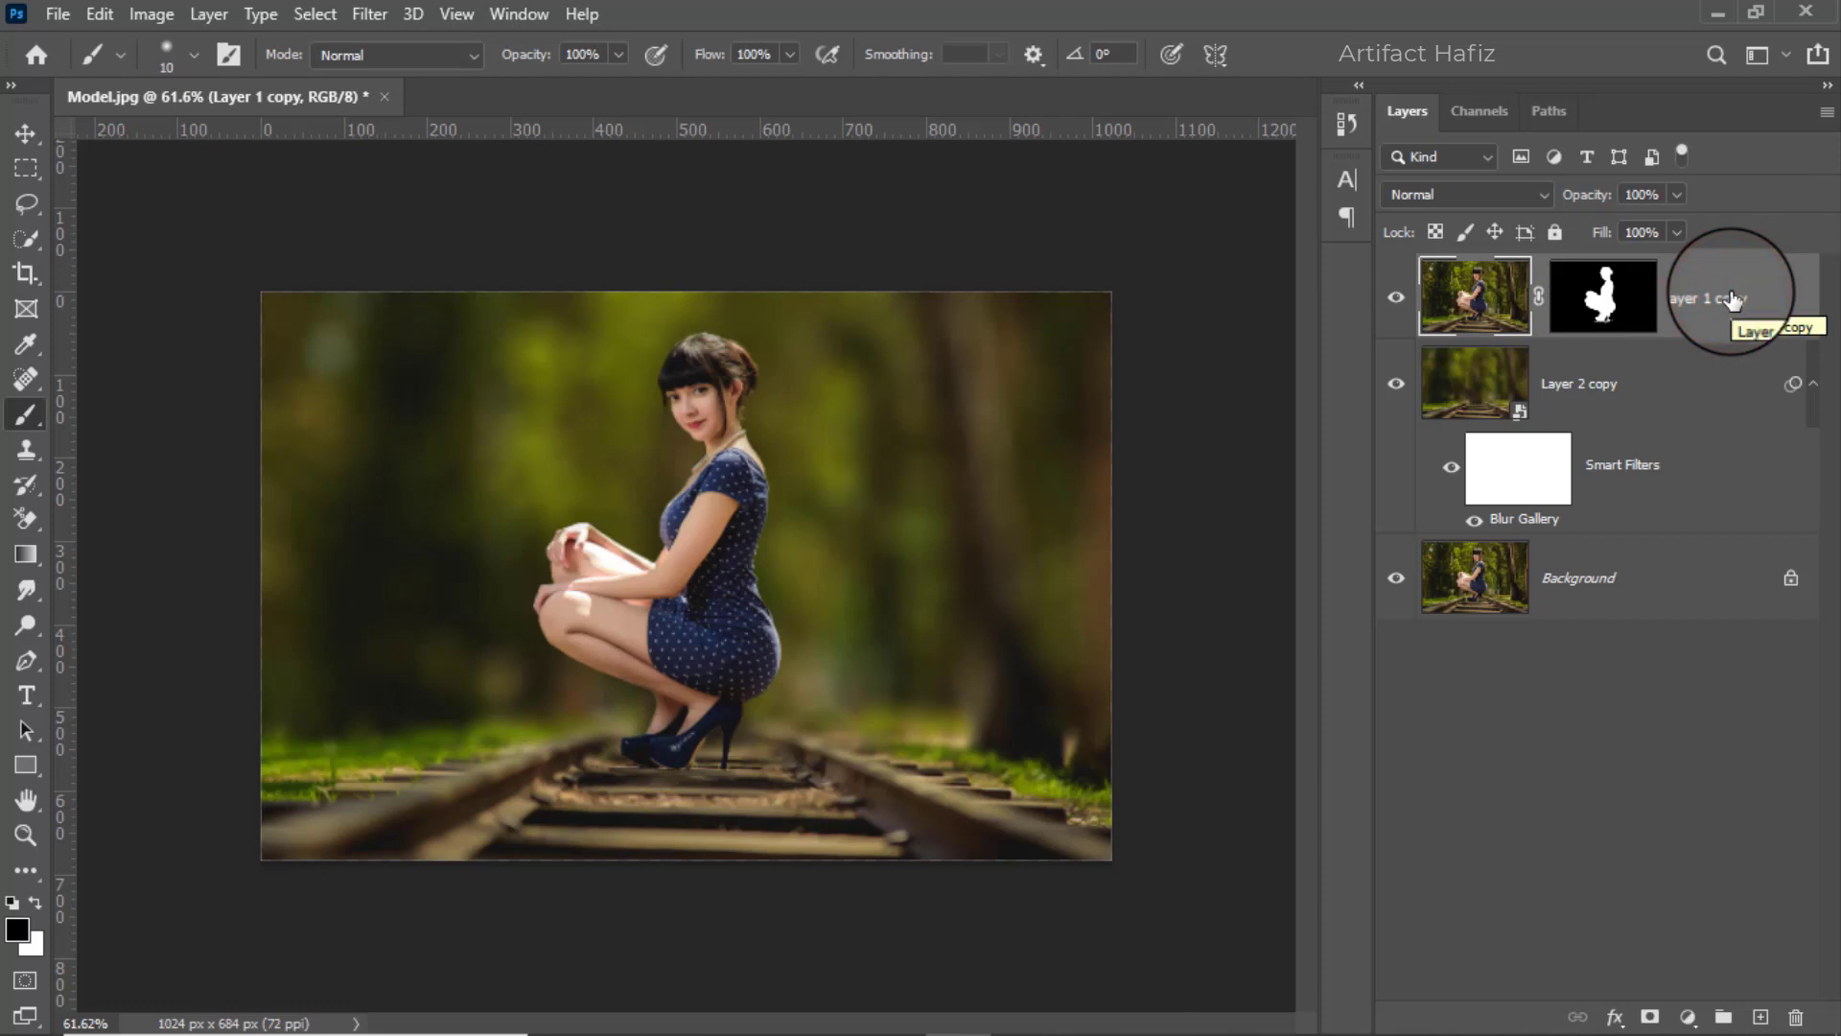
key("ctrl+alt+shift+e")
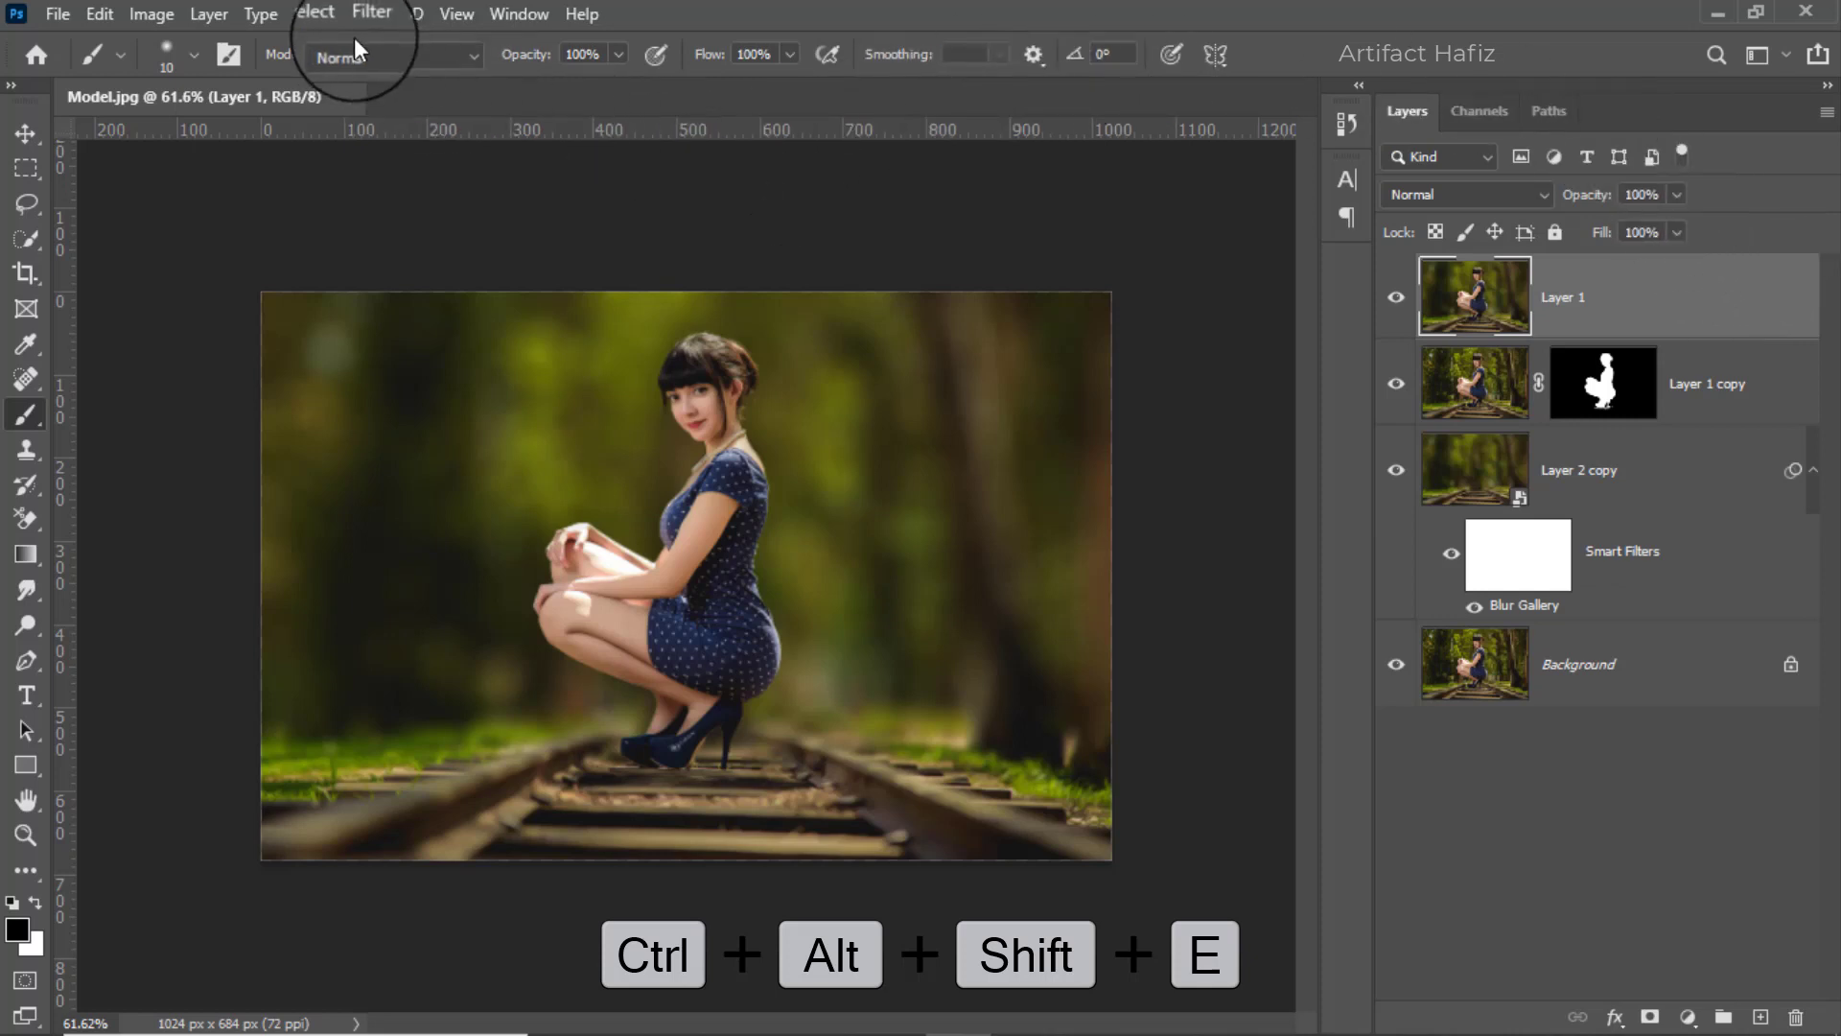
left_click(369, 13)
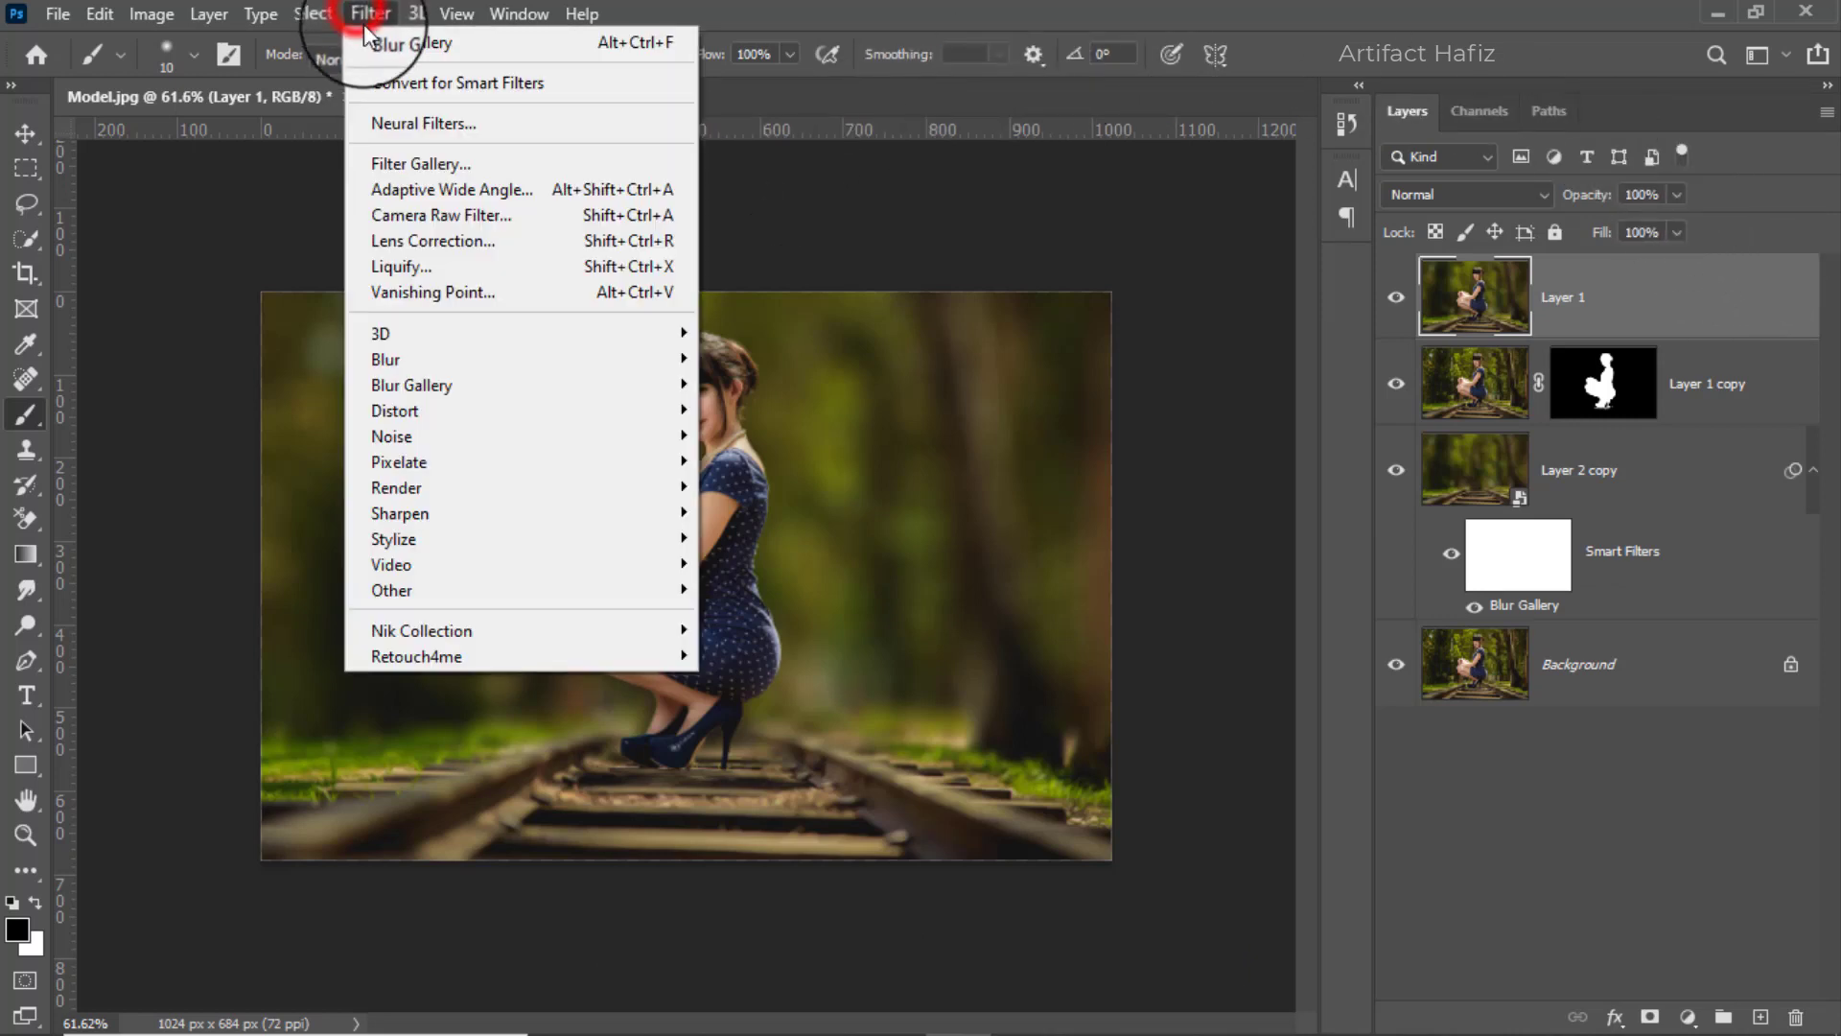
left_click(411, 88)
Start a Camera Raw Filter on Layer 1 and set Color Mixer saturation: Reds +10, Oranges +2, Yellows -27, Greens -59, Aquas +6, Blues +14.
left_click(369, 14)
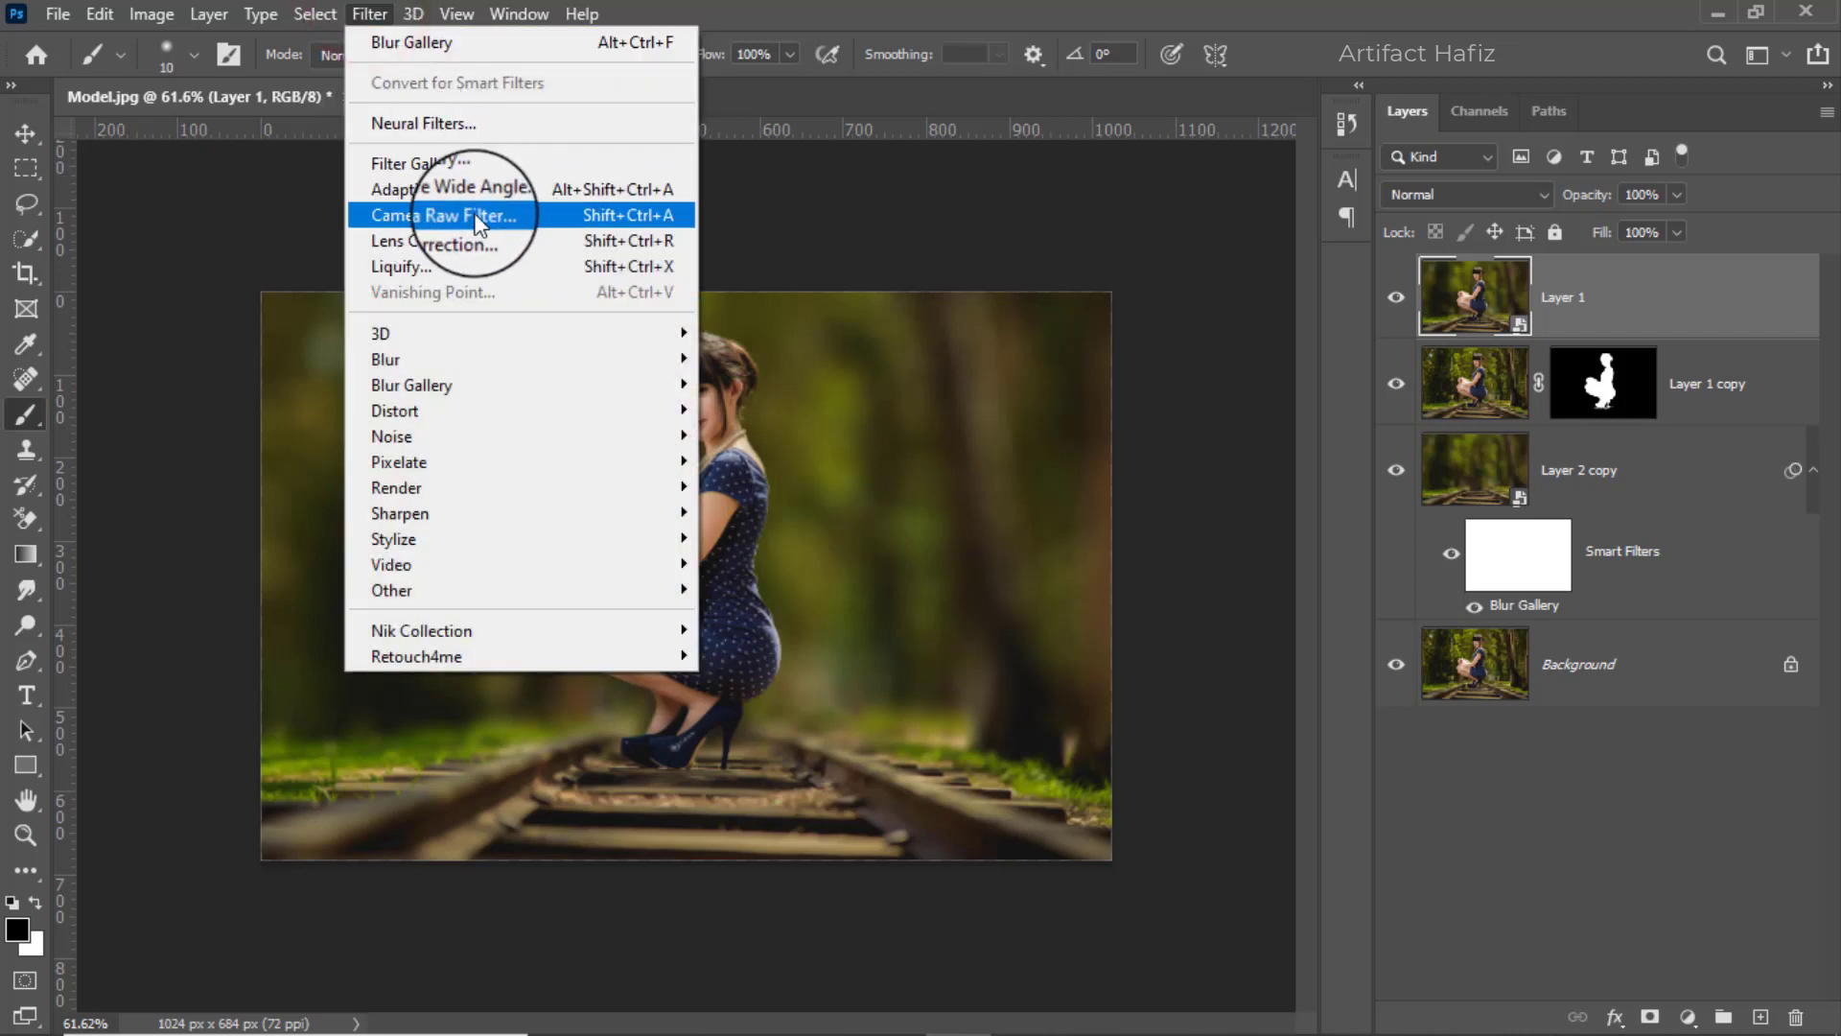
left_click(441, 222)
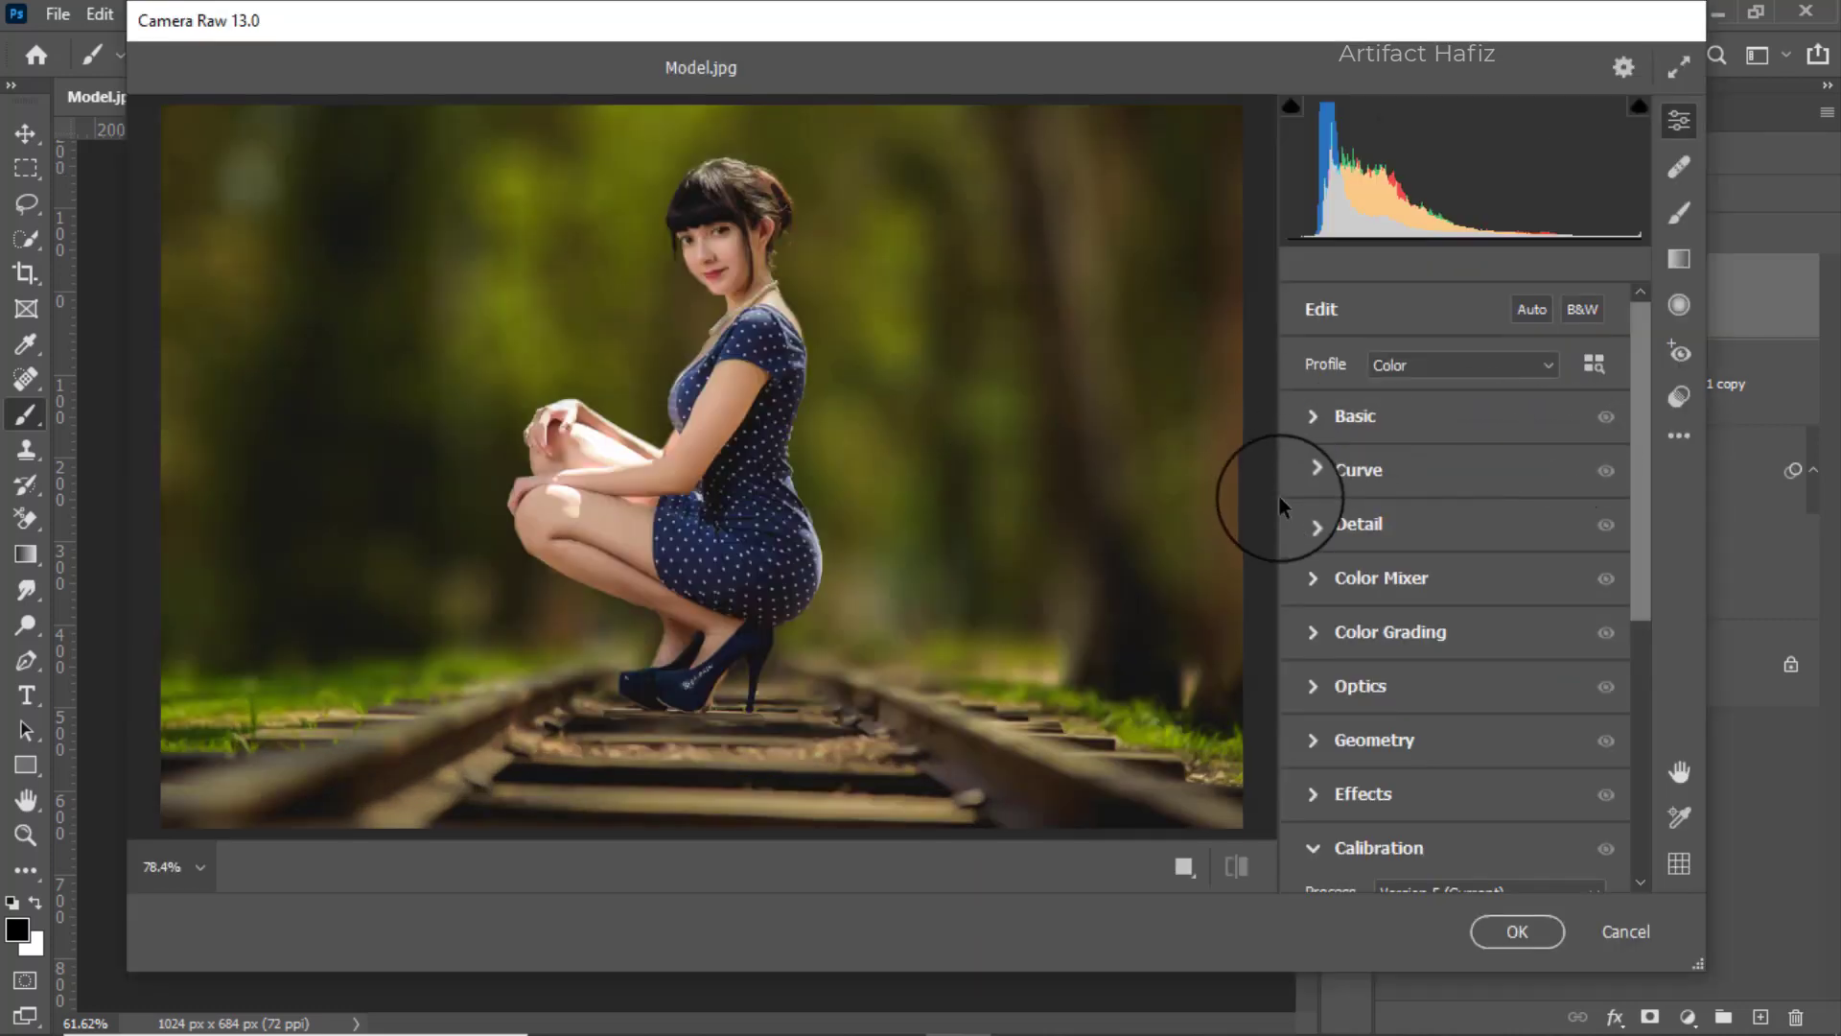
left_click(1347, 578)
left_click(1399, 456)
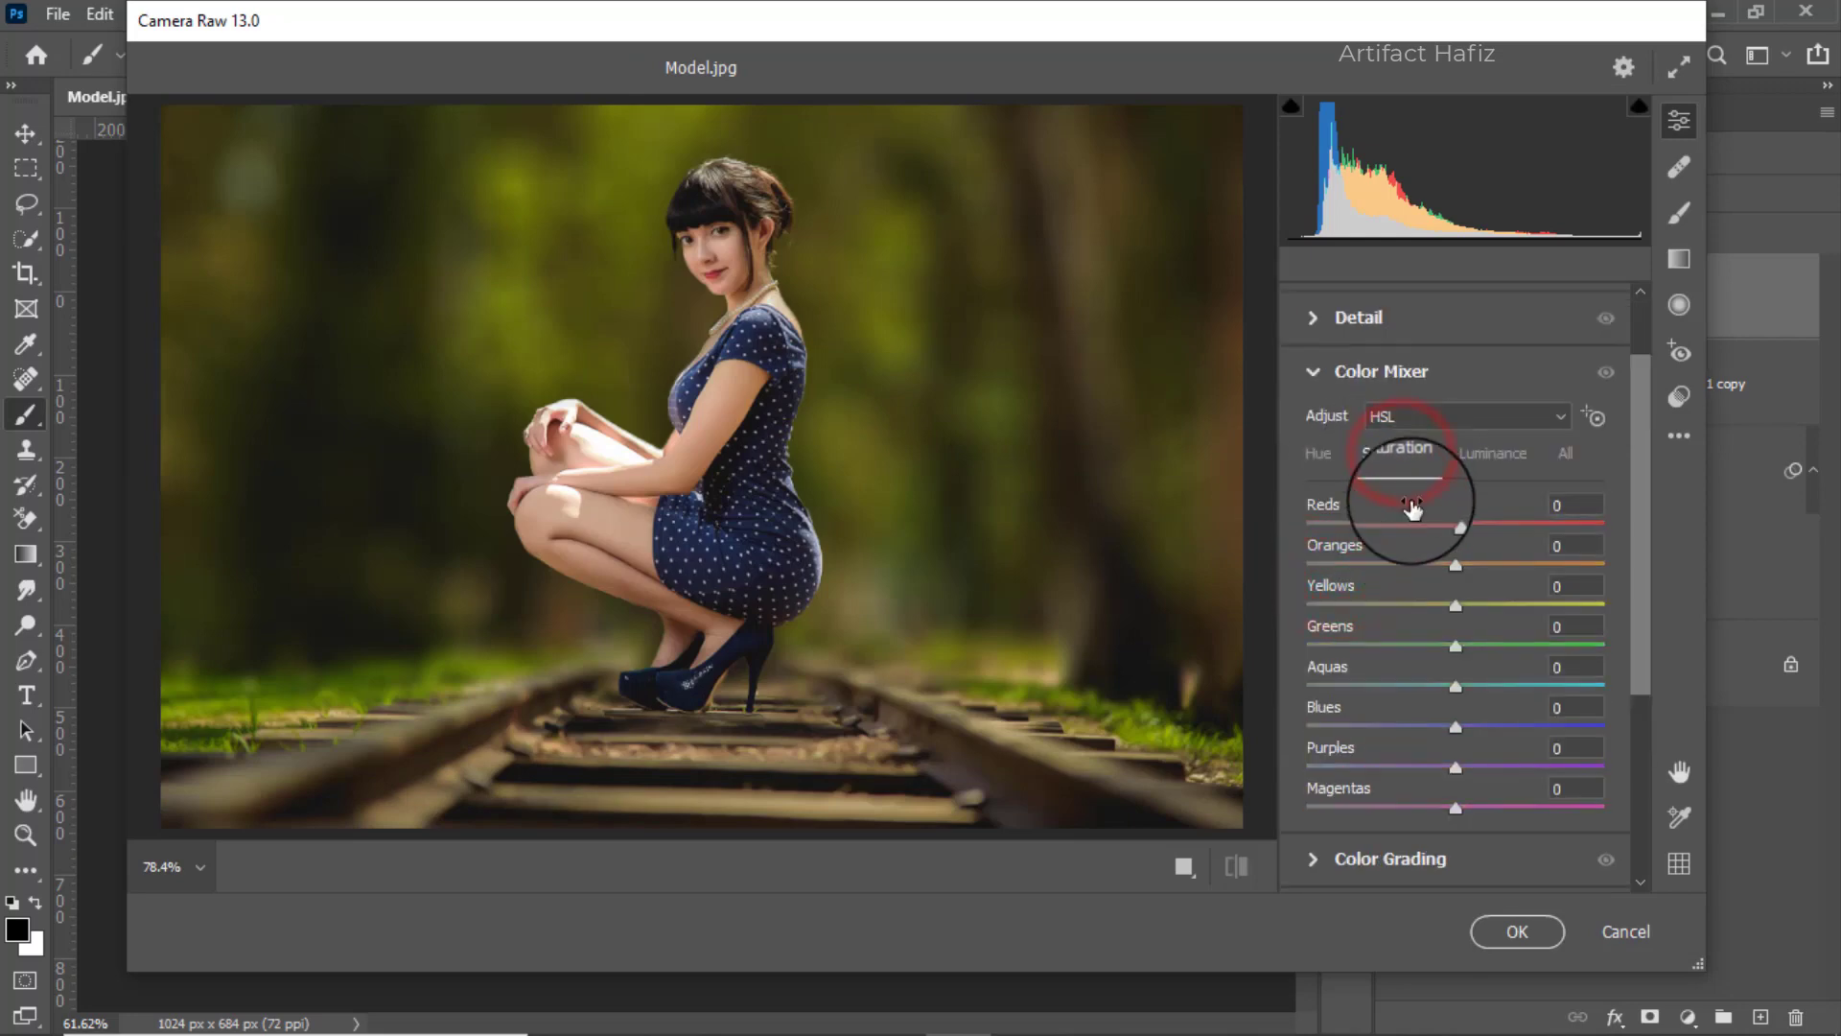
left_click_drag(1455, 645, 1374, 651)
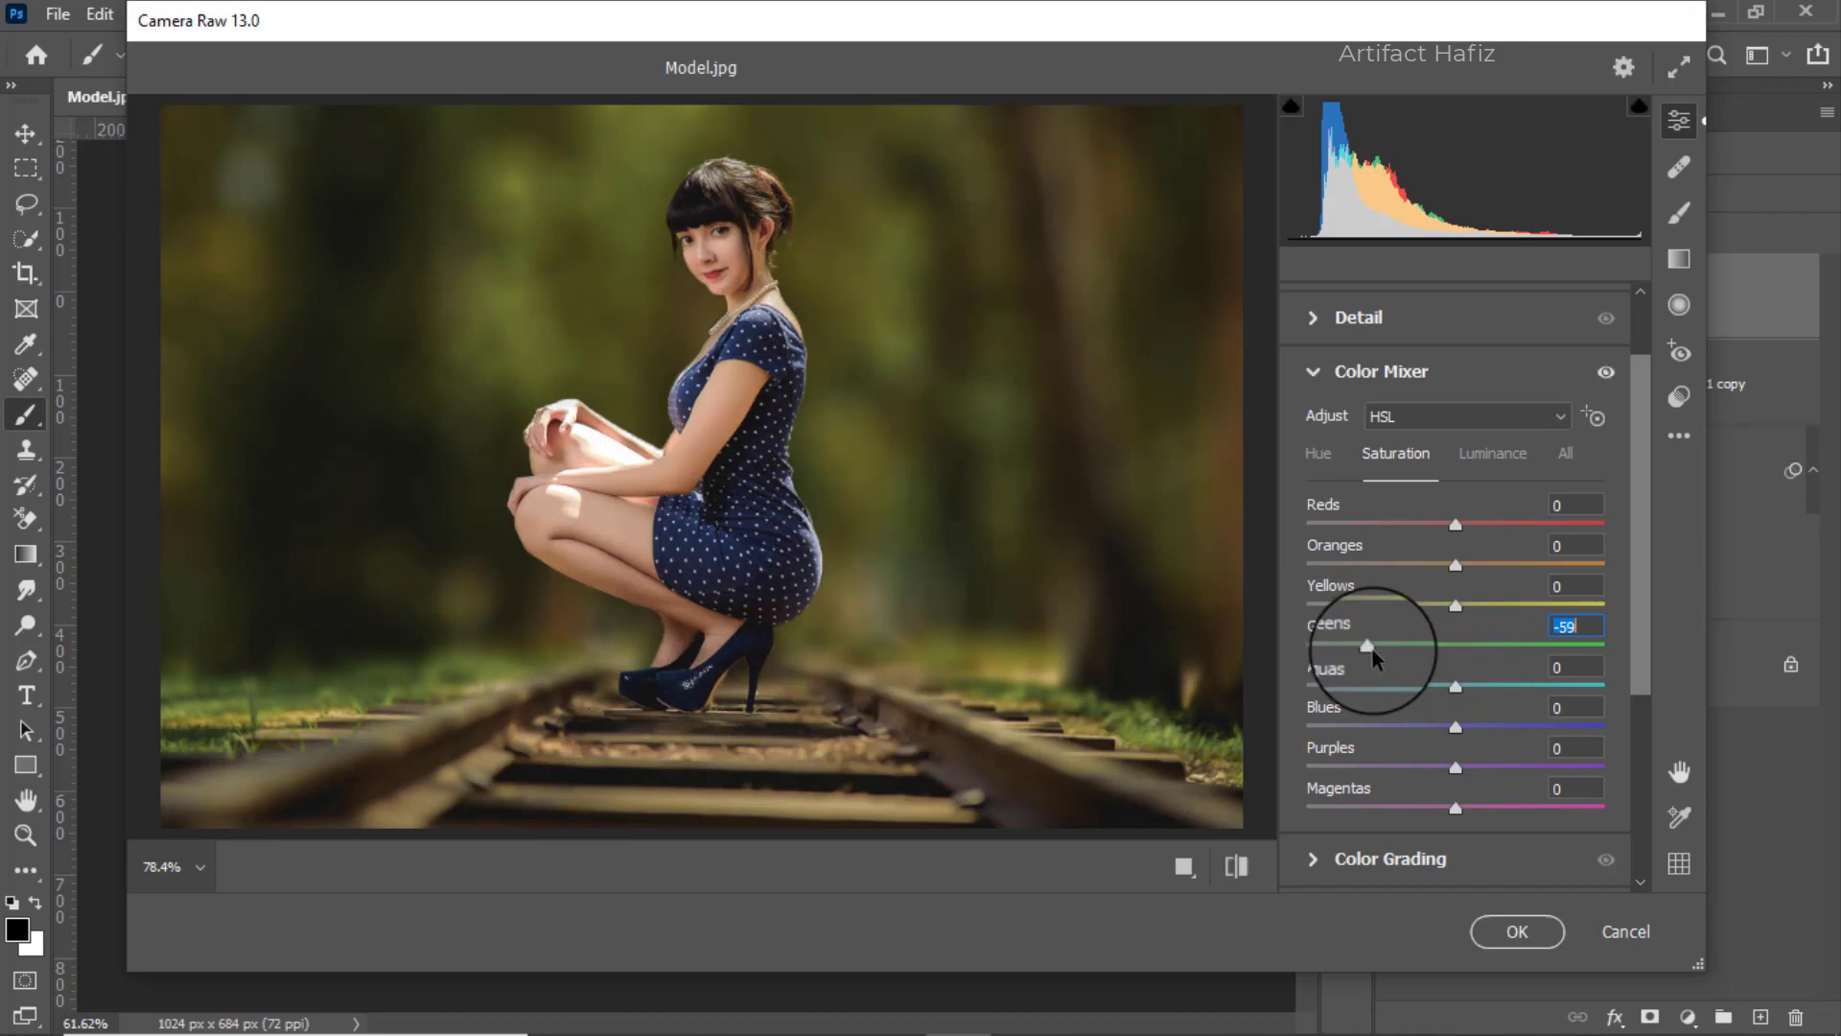
mouse_move(1455, 564)
left_mouse_down()
mouse_move(1500, 567)
mouse_move(1456, 572)
left_mouse_up()
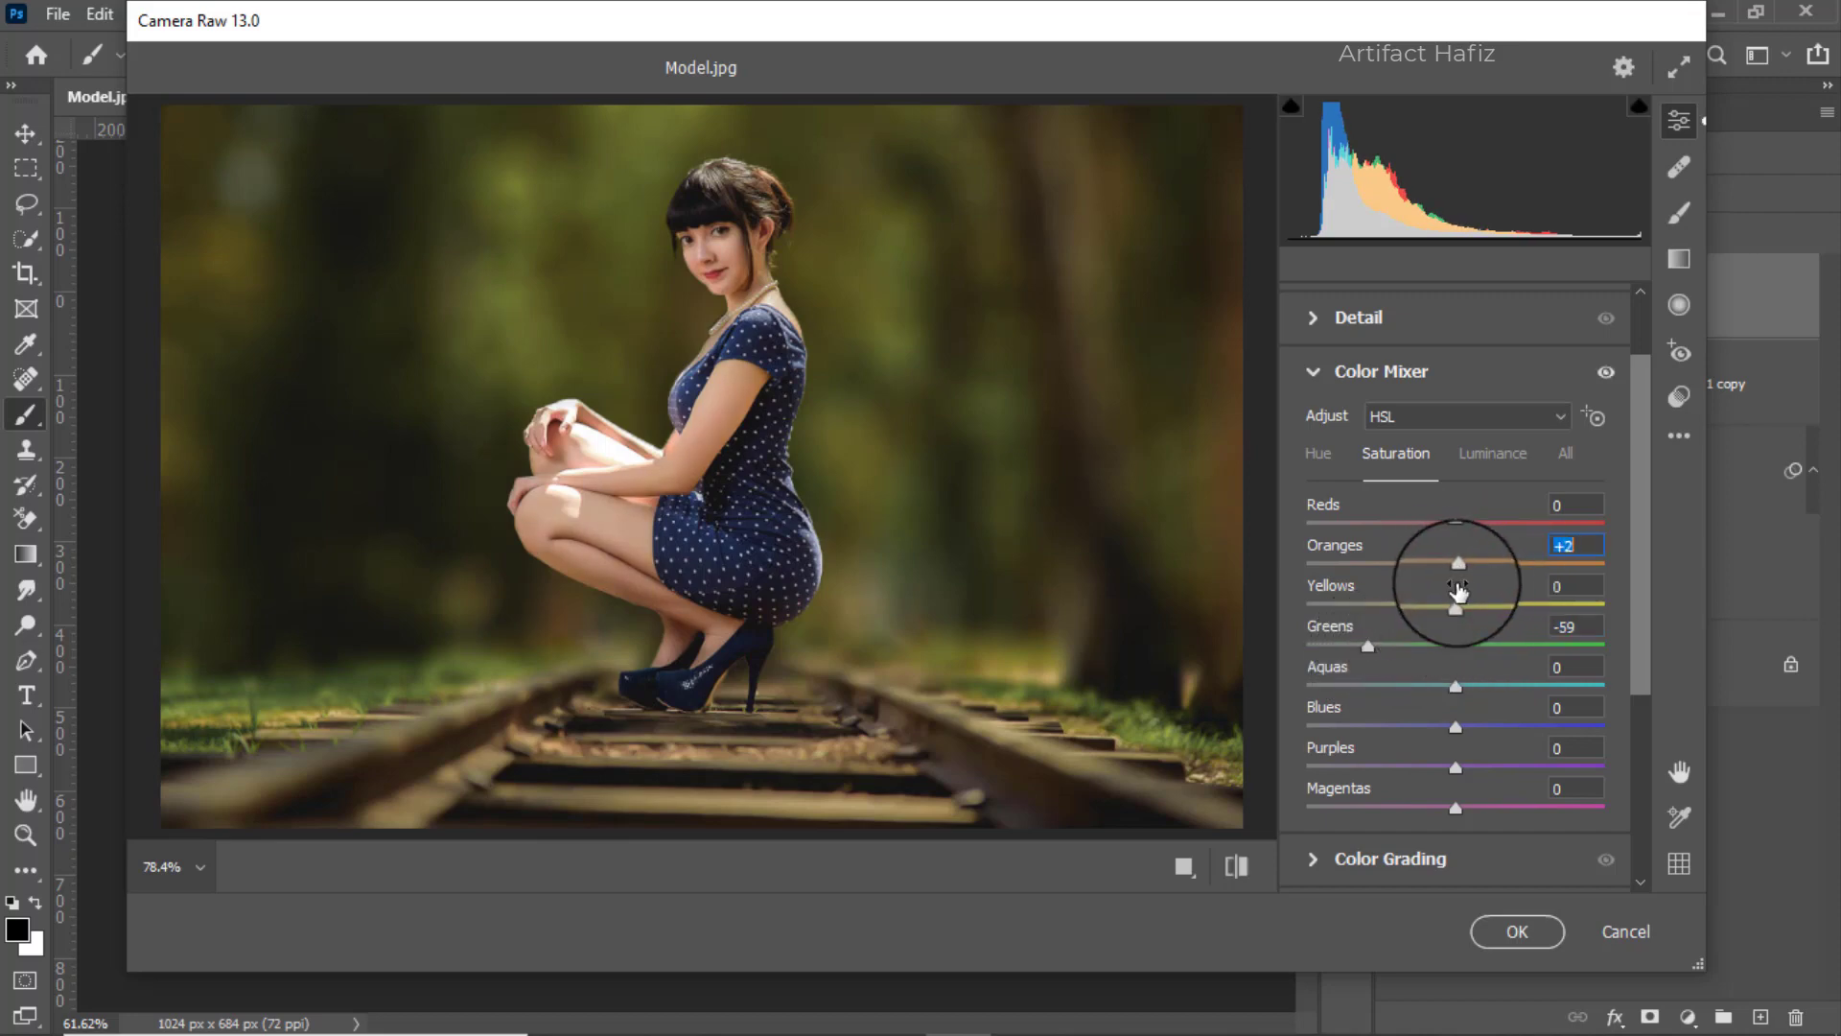
scroll(1432, 592, "up", 1)
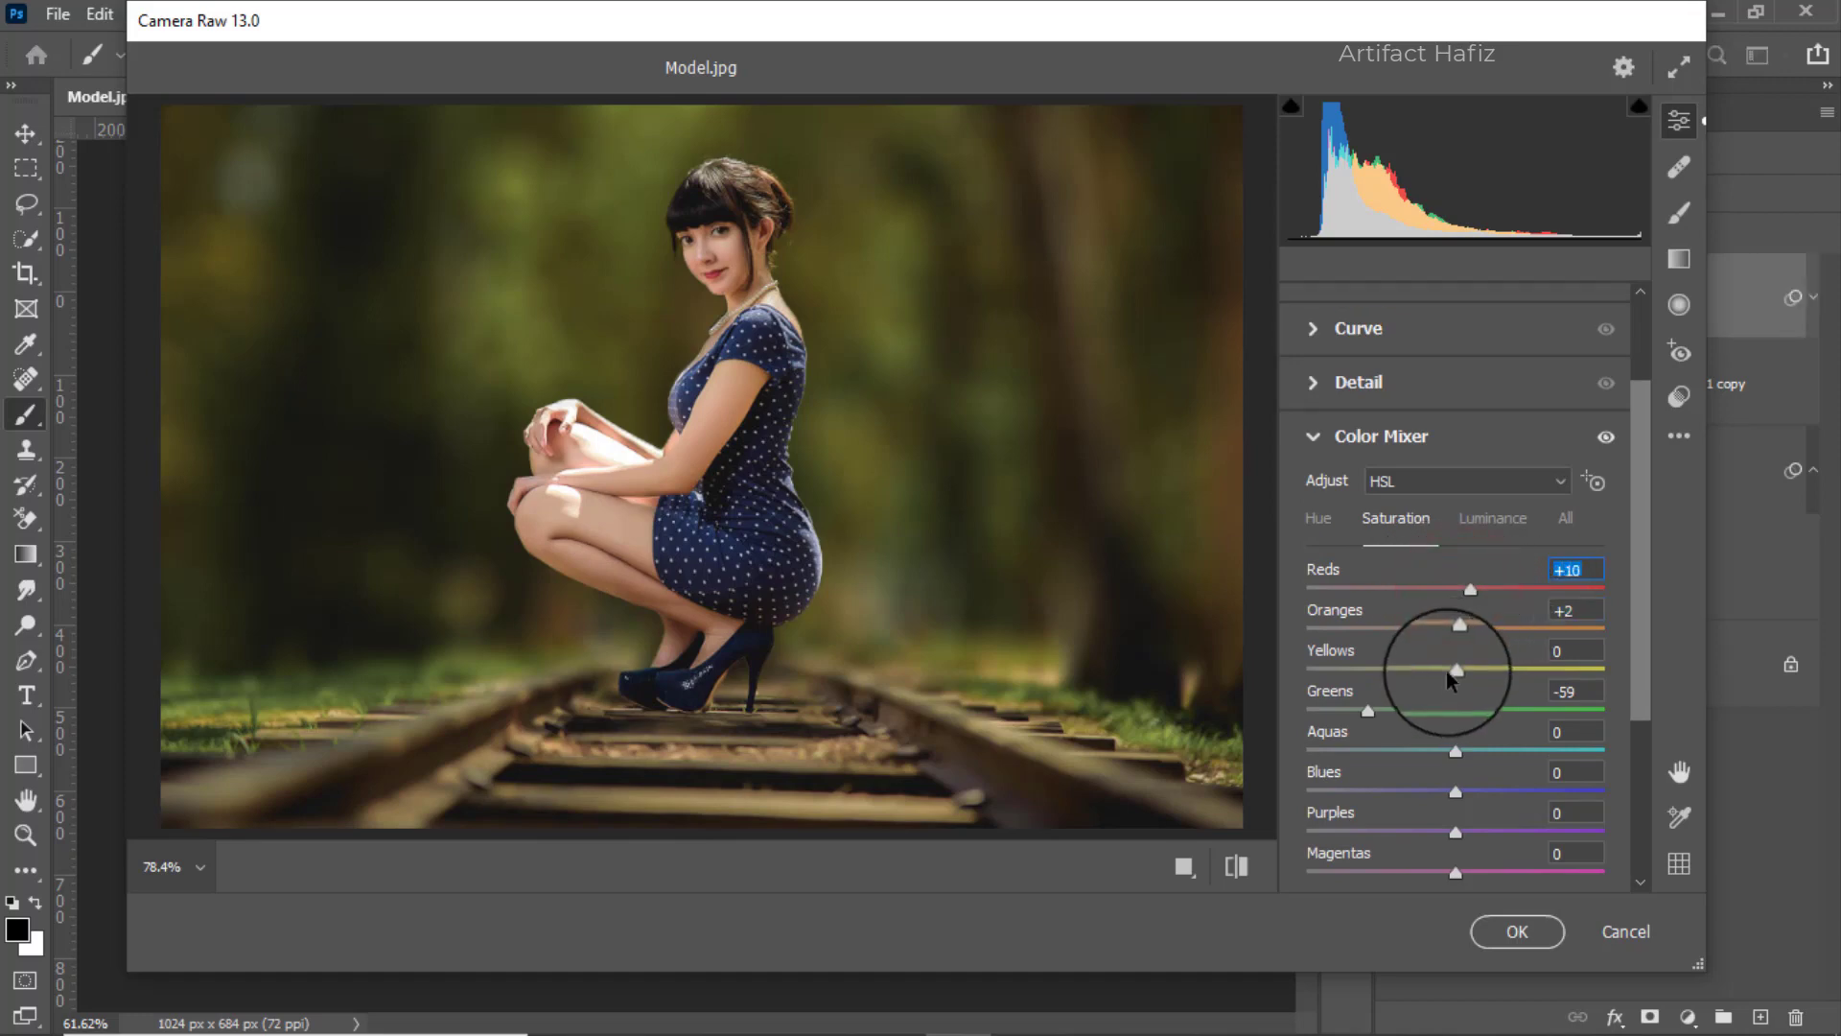
left_click_drag(1456, 669, 1412, 674)
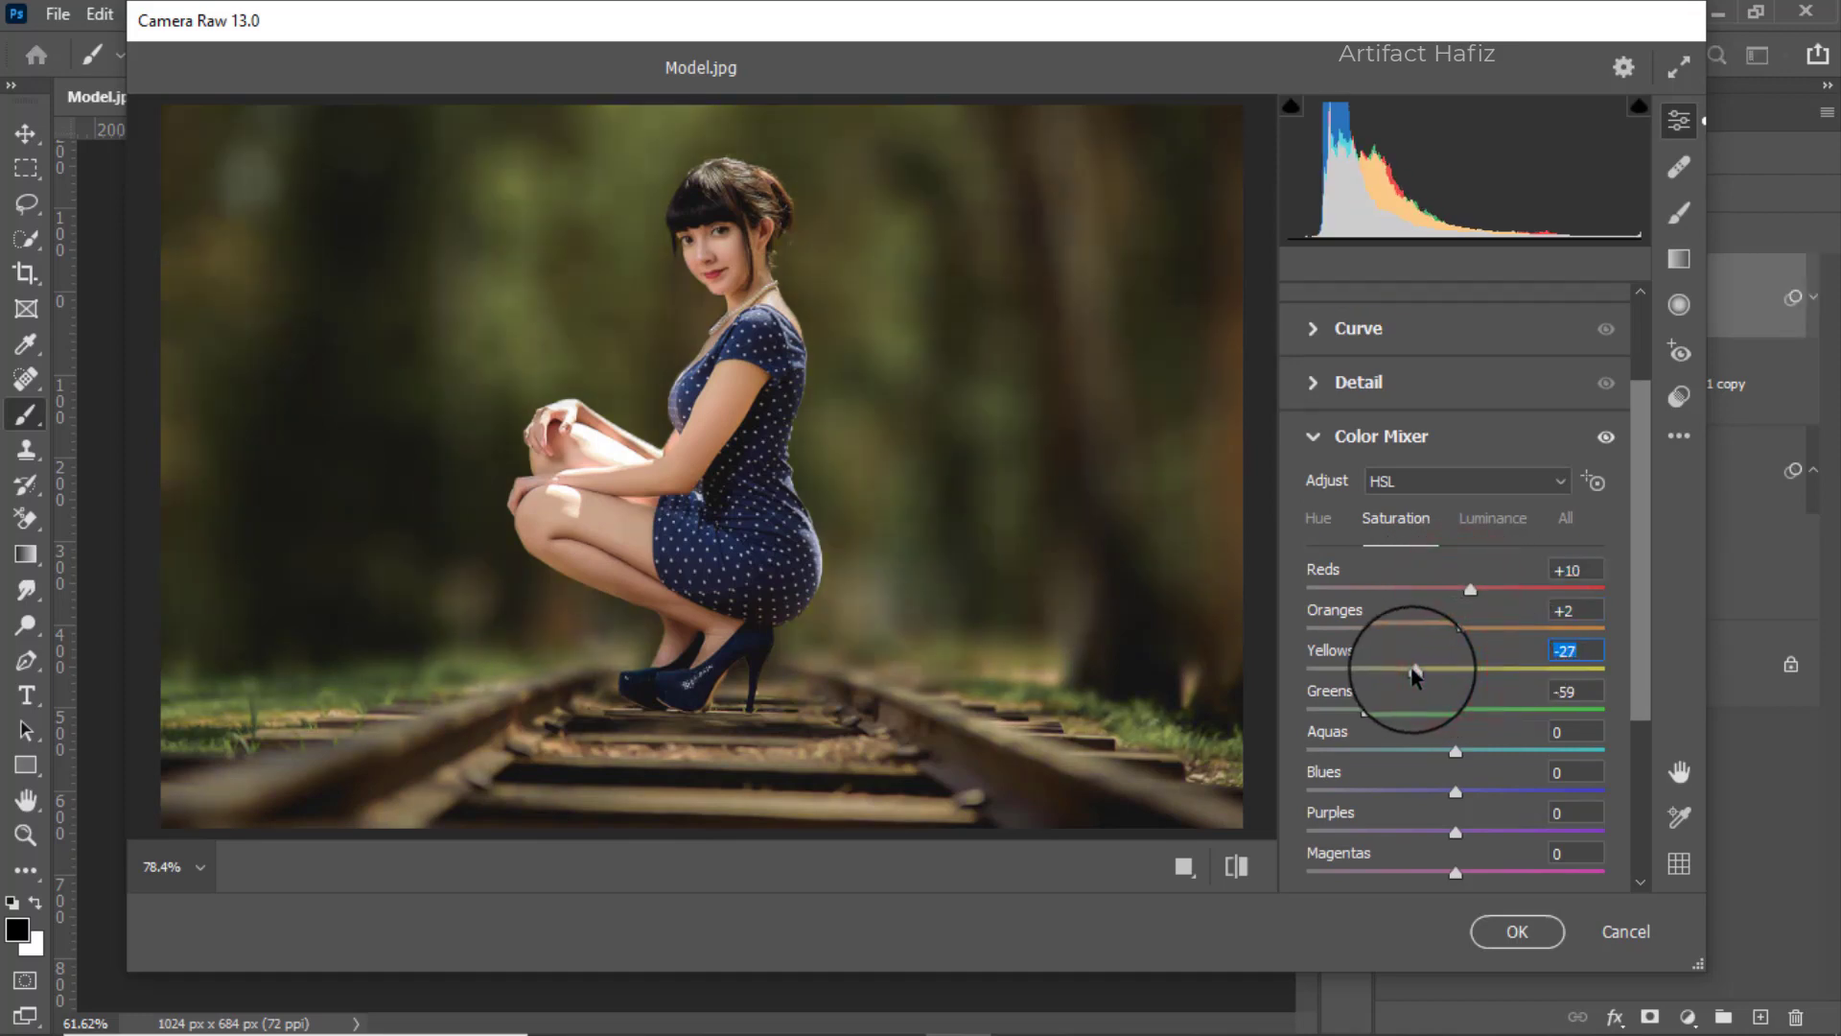
left_click_drag(1456, 751, 1475, 791)
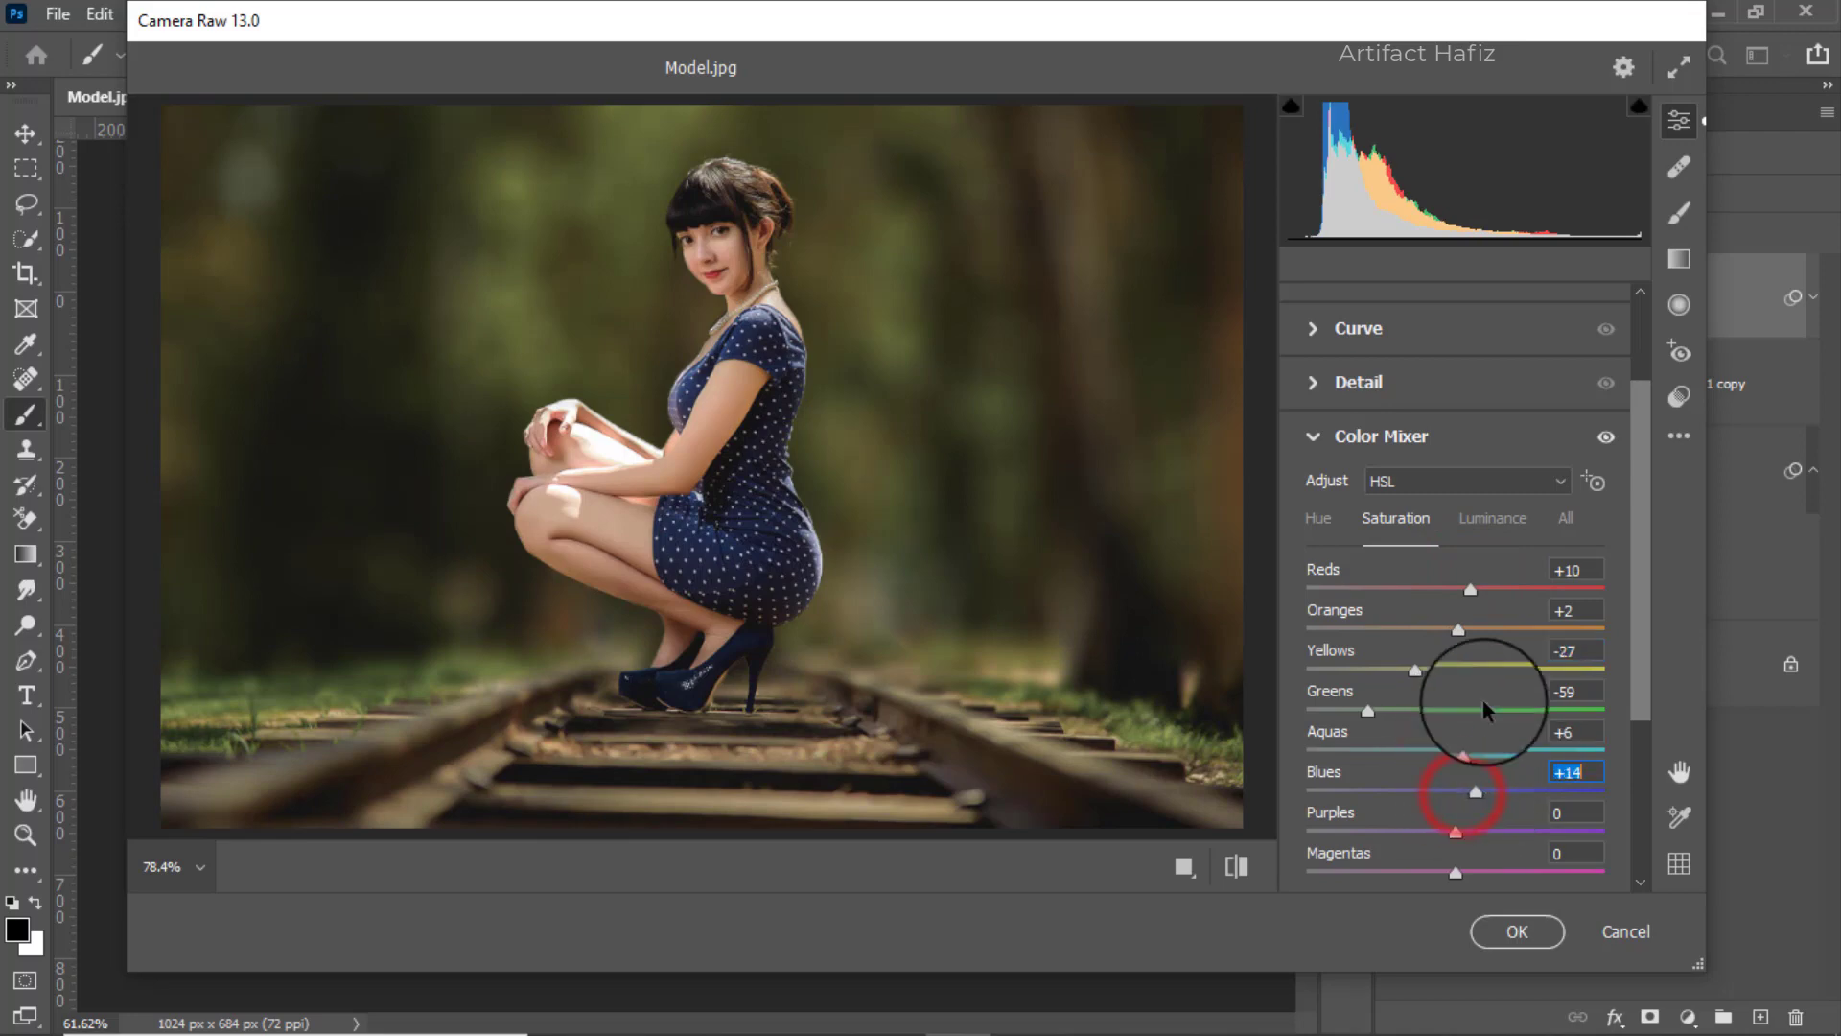
Set Color Mixer luminance to Reds +6, Oranges +2, Greens +58, Aquas +20, and hue to Aquas -42, Blues -49.
left_click(1482, 518)
left_click_drag(1453, 629, 1464, 590)
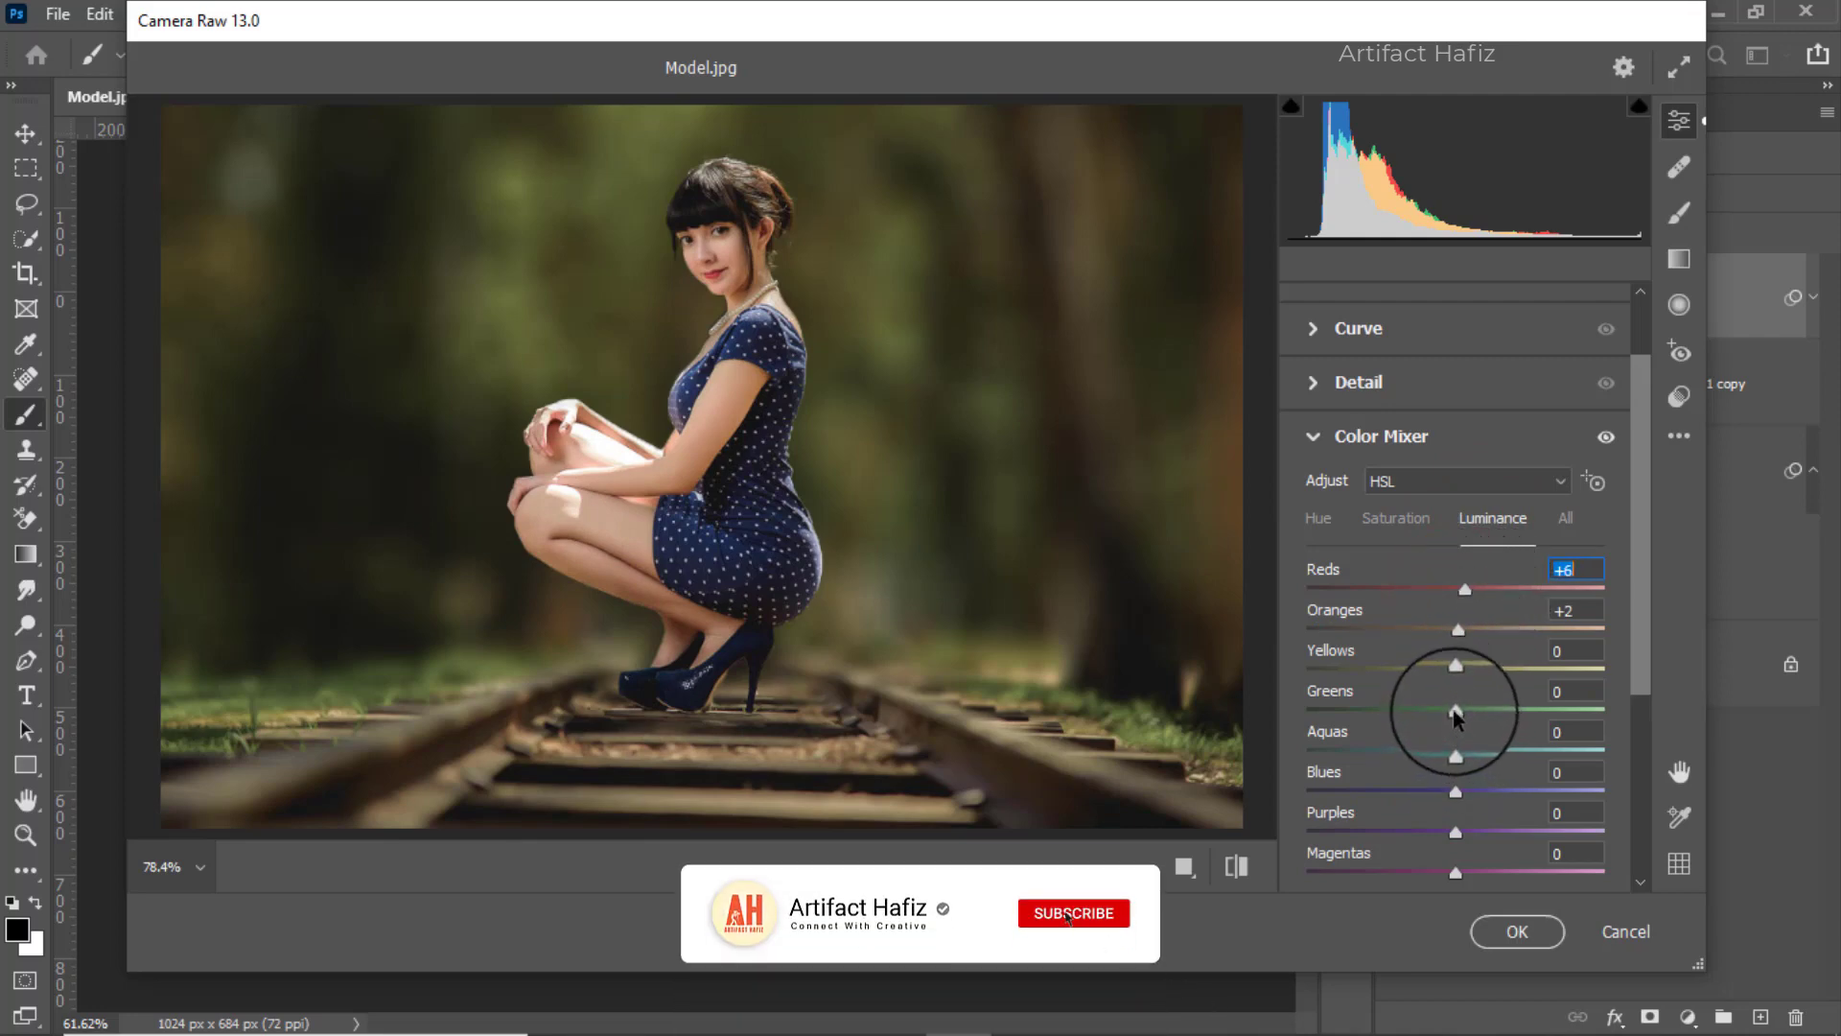
left_click_drag(1454, 710, 1541, 710)
left_click_drag(1455, 749, 1491, 748)
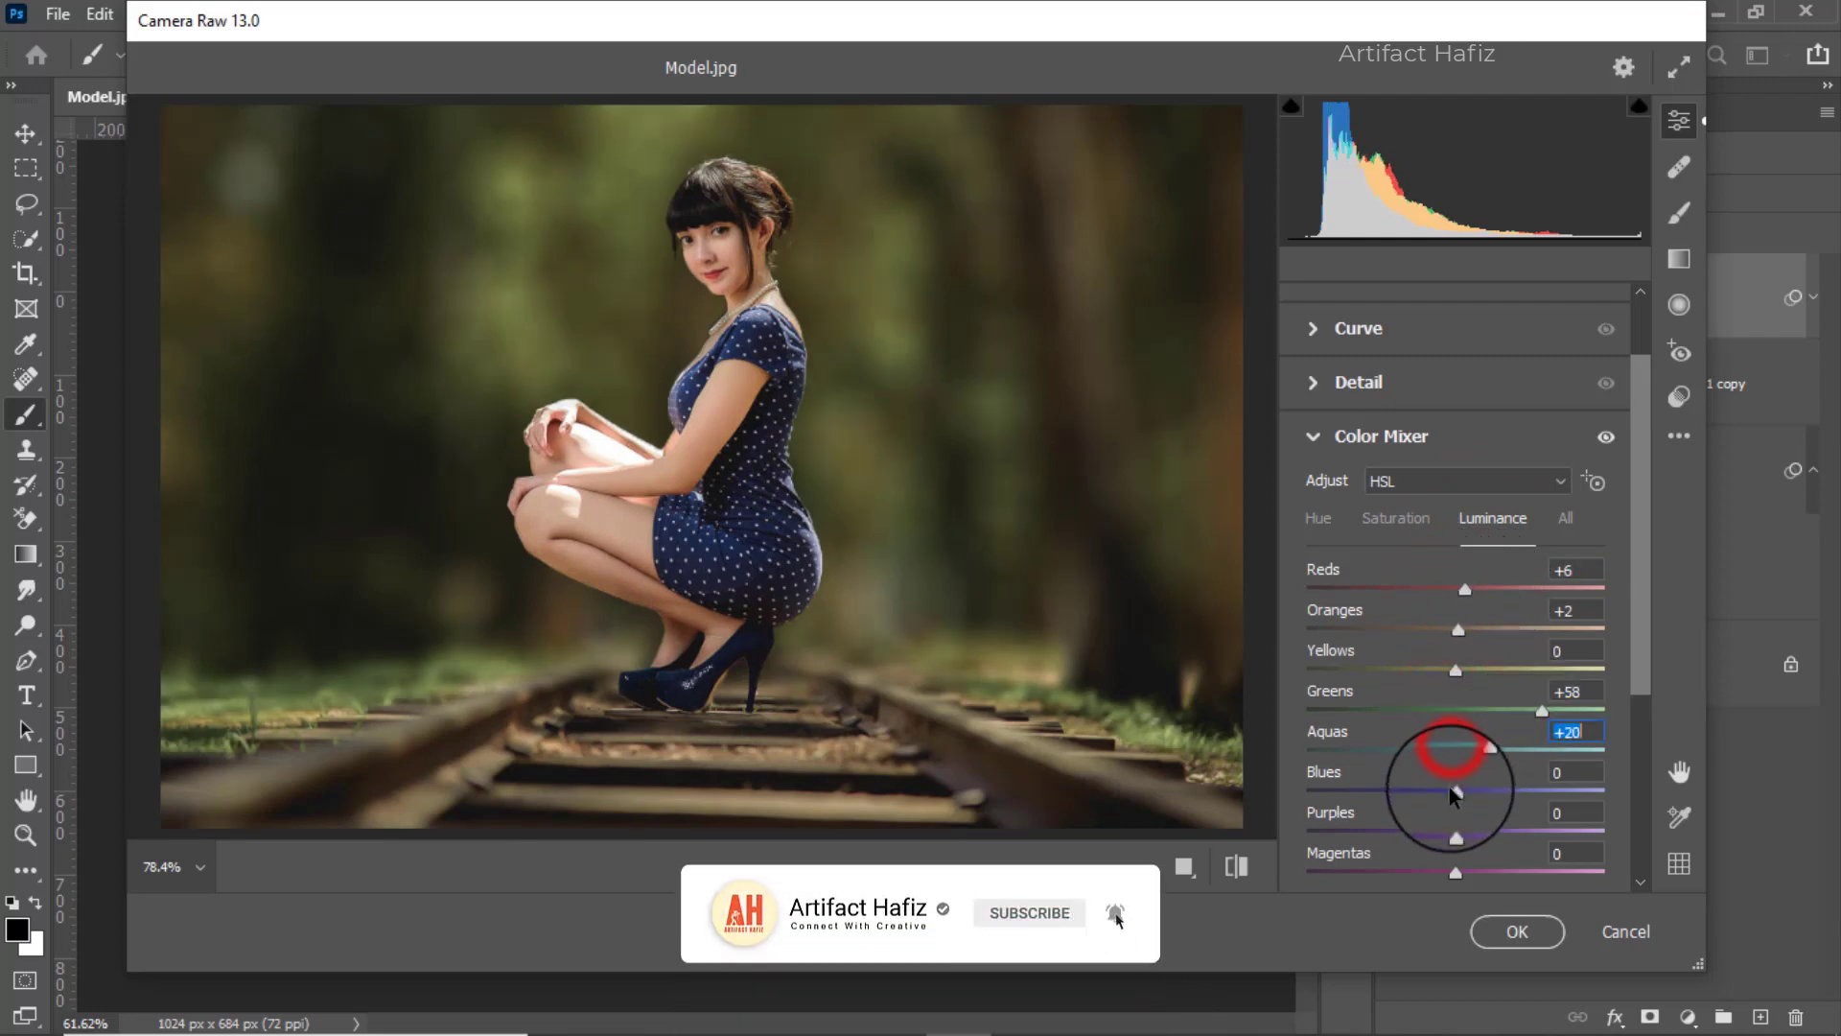
left_click(1317, 518)
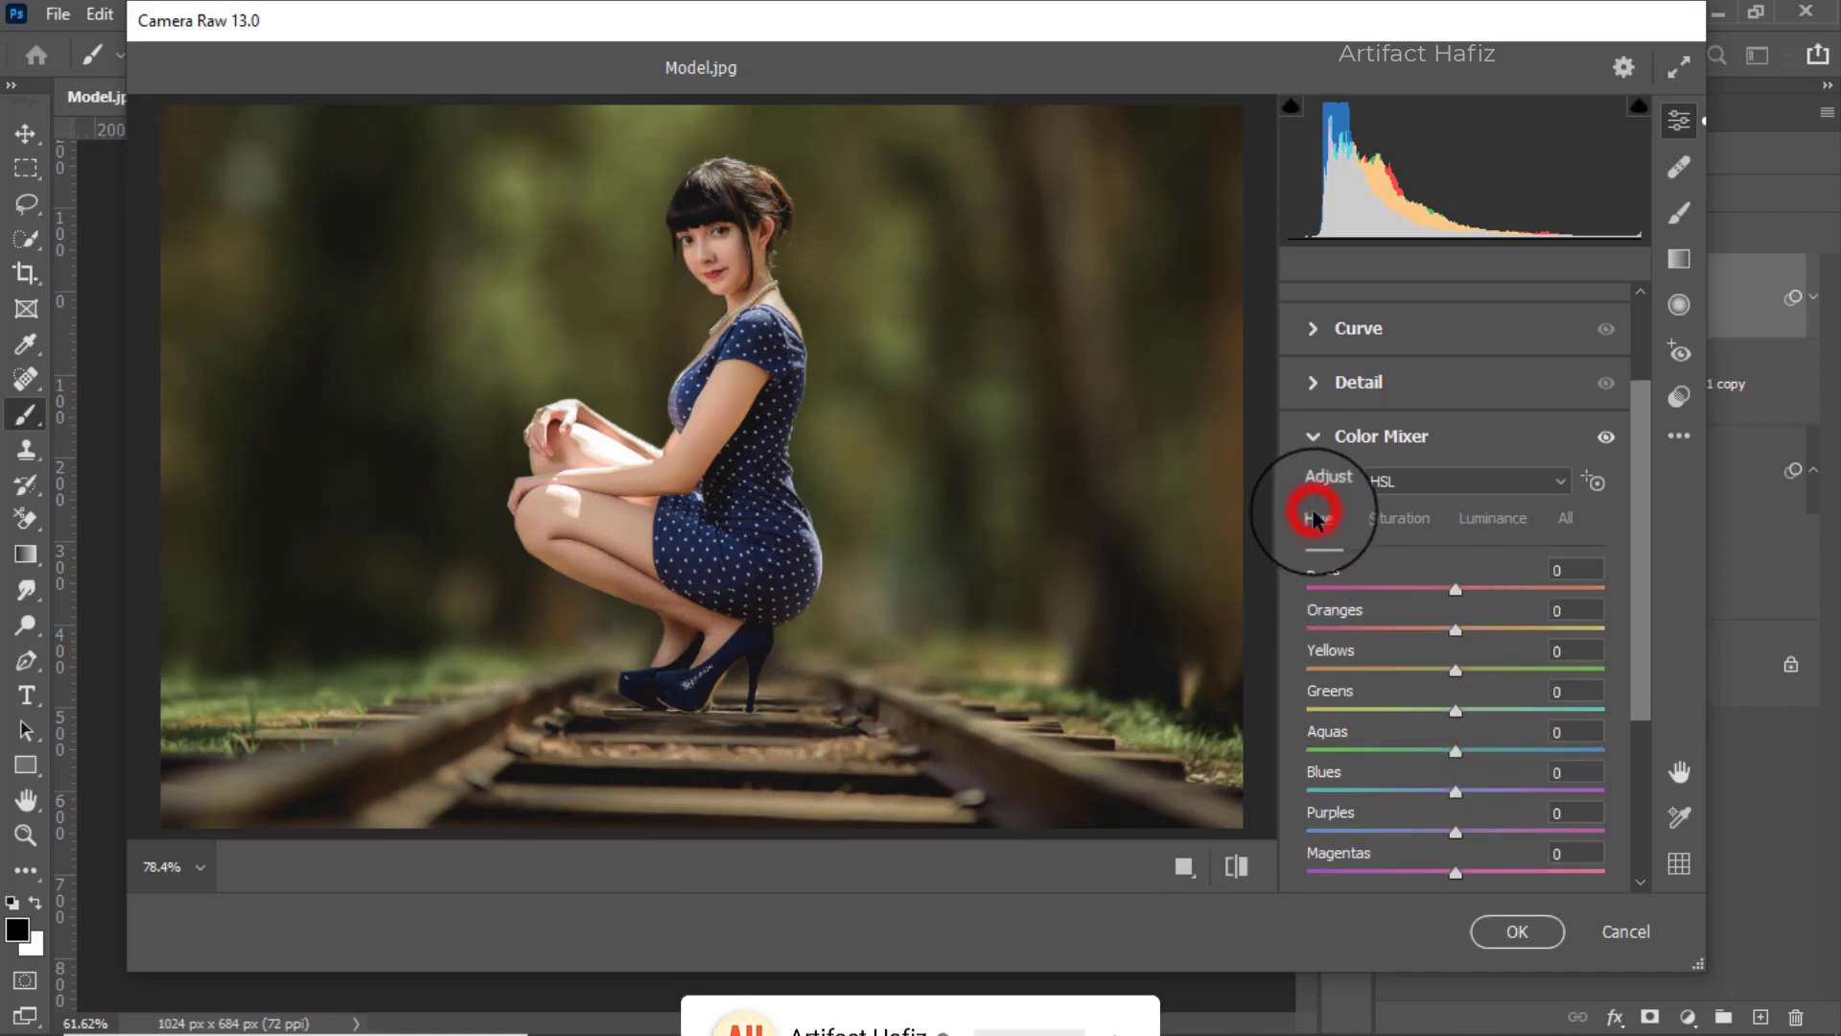
left_click_drag(1455, 750, 1381, 797)
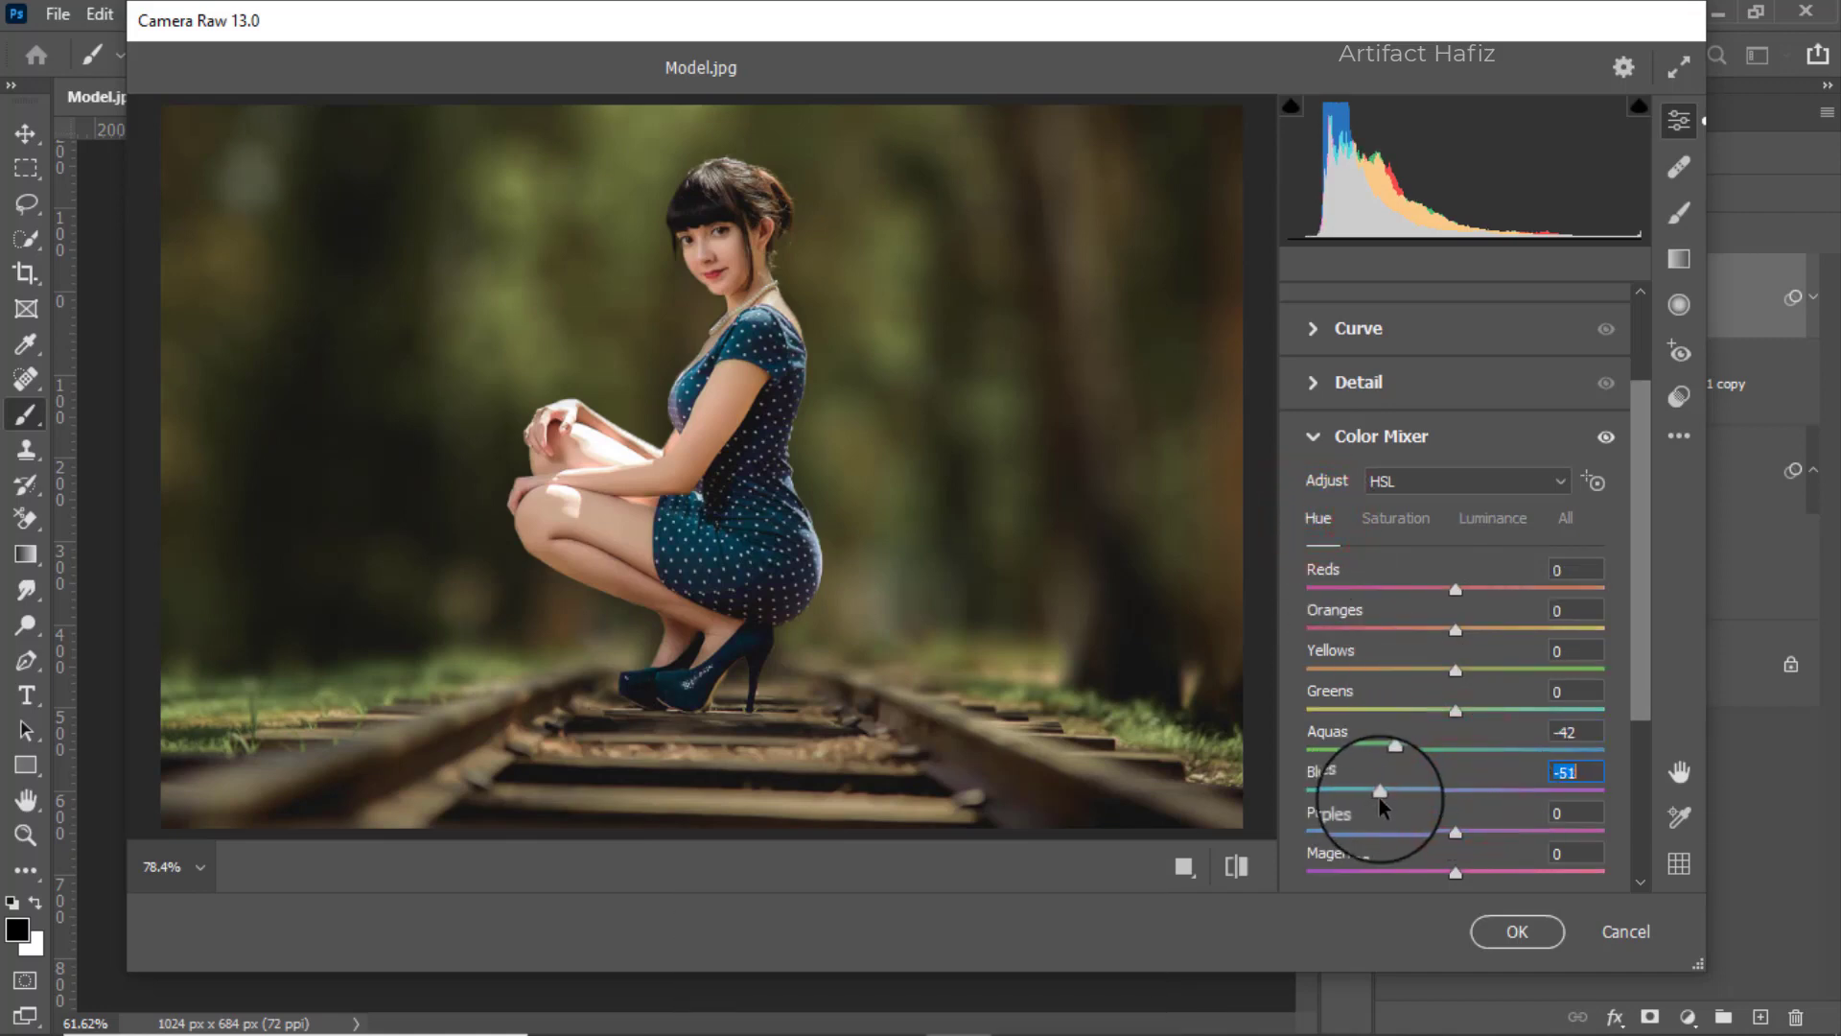
Set Color Grading shadows to hue 202, saturation 12, and highlights to hue 97, saturation 11.
scroll(1469, 710, "down", 3)
left_click(1354, 649)
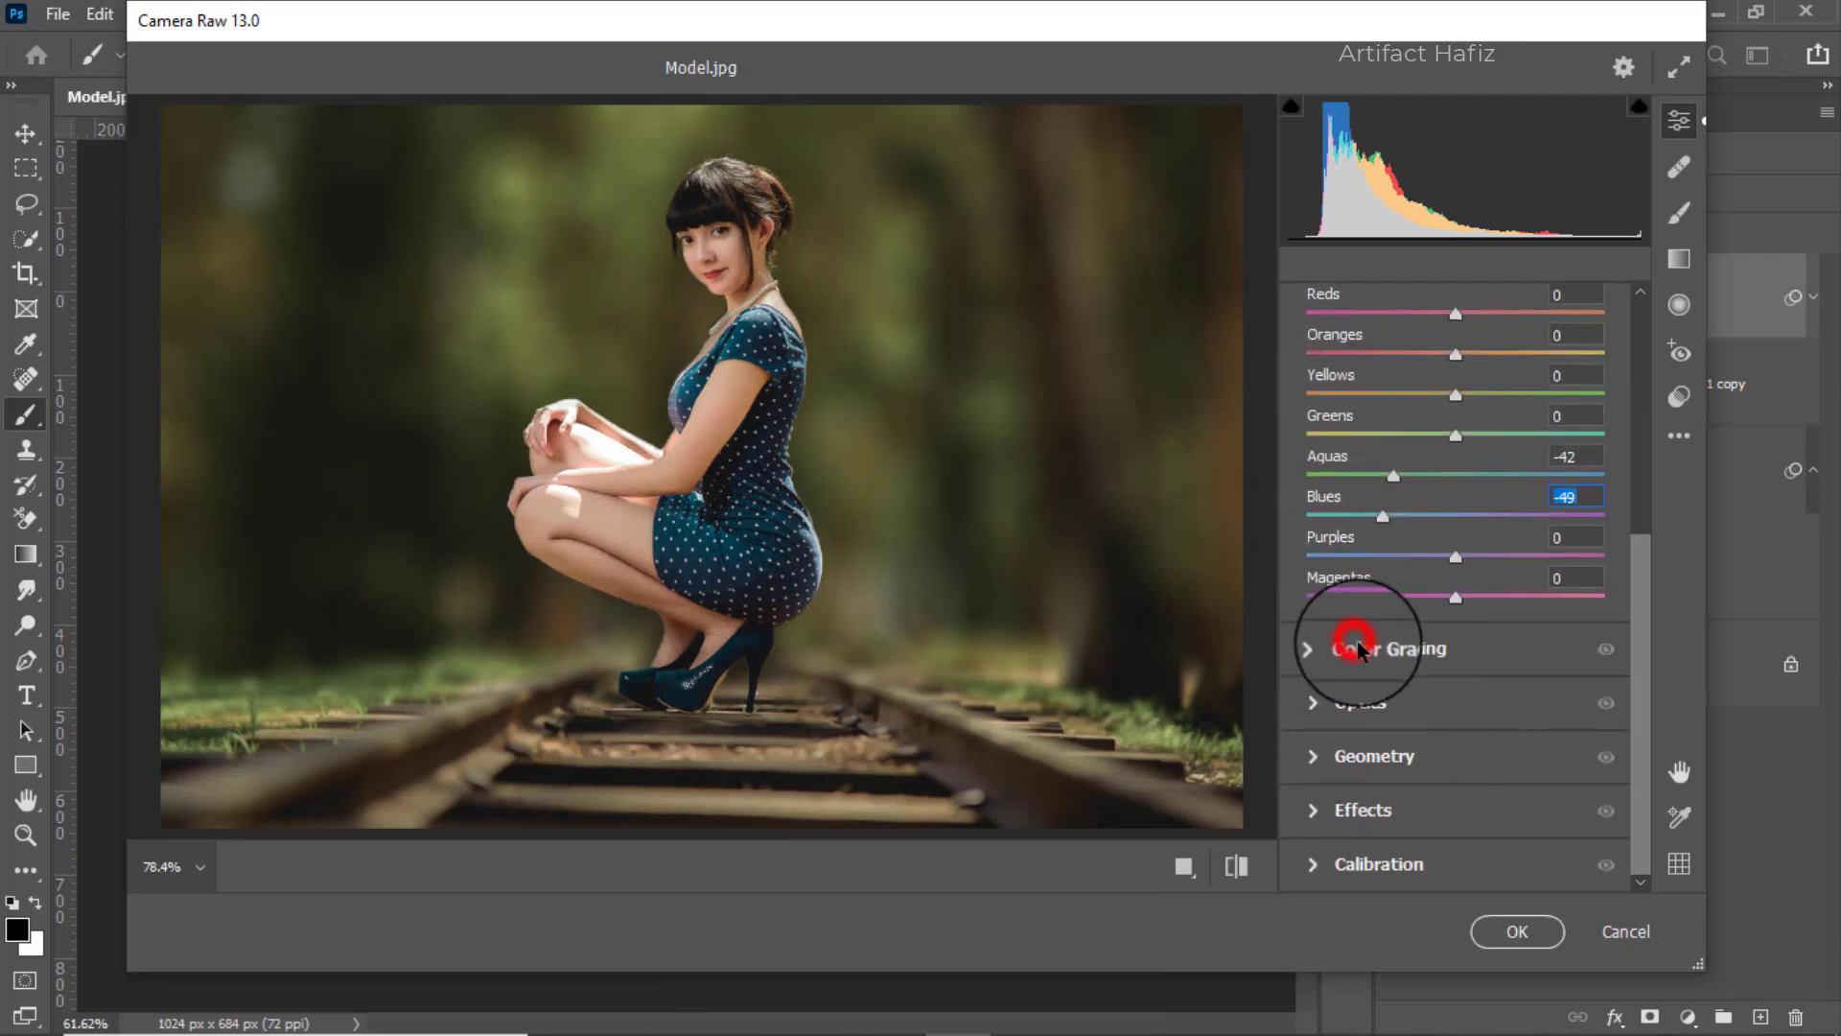
left_click_drag(1364, 707, 1361, 711)
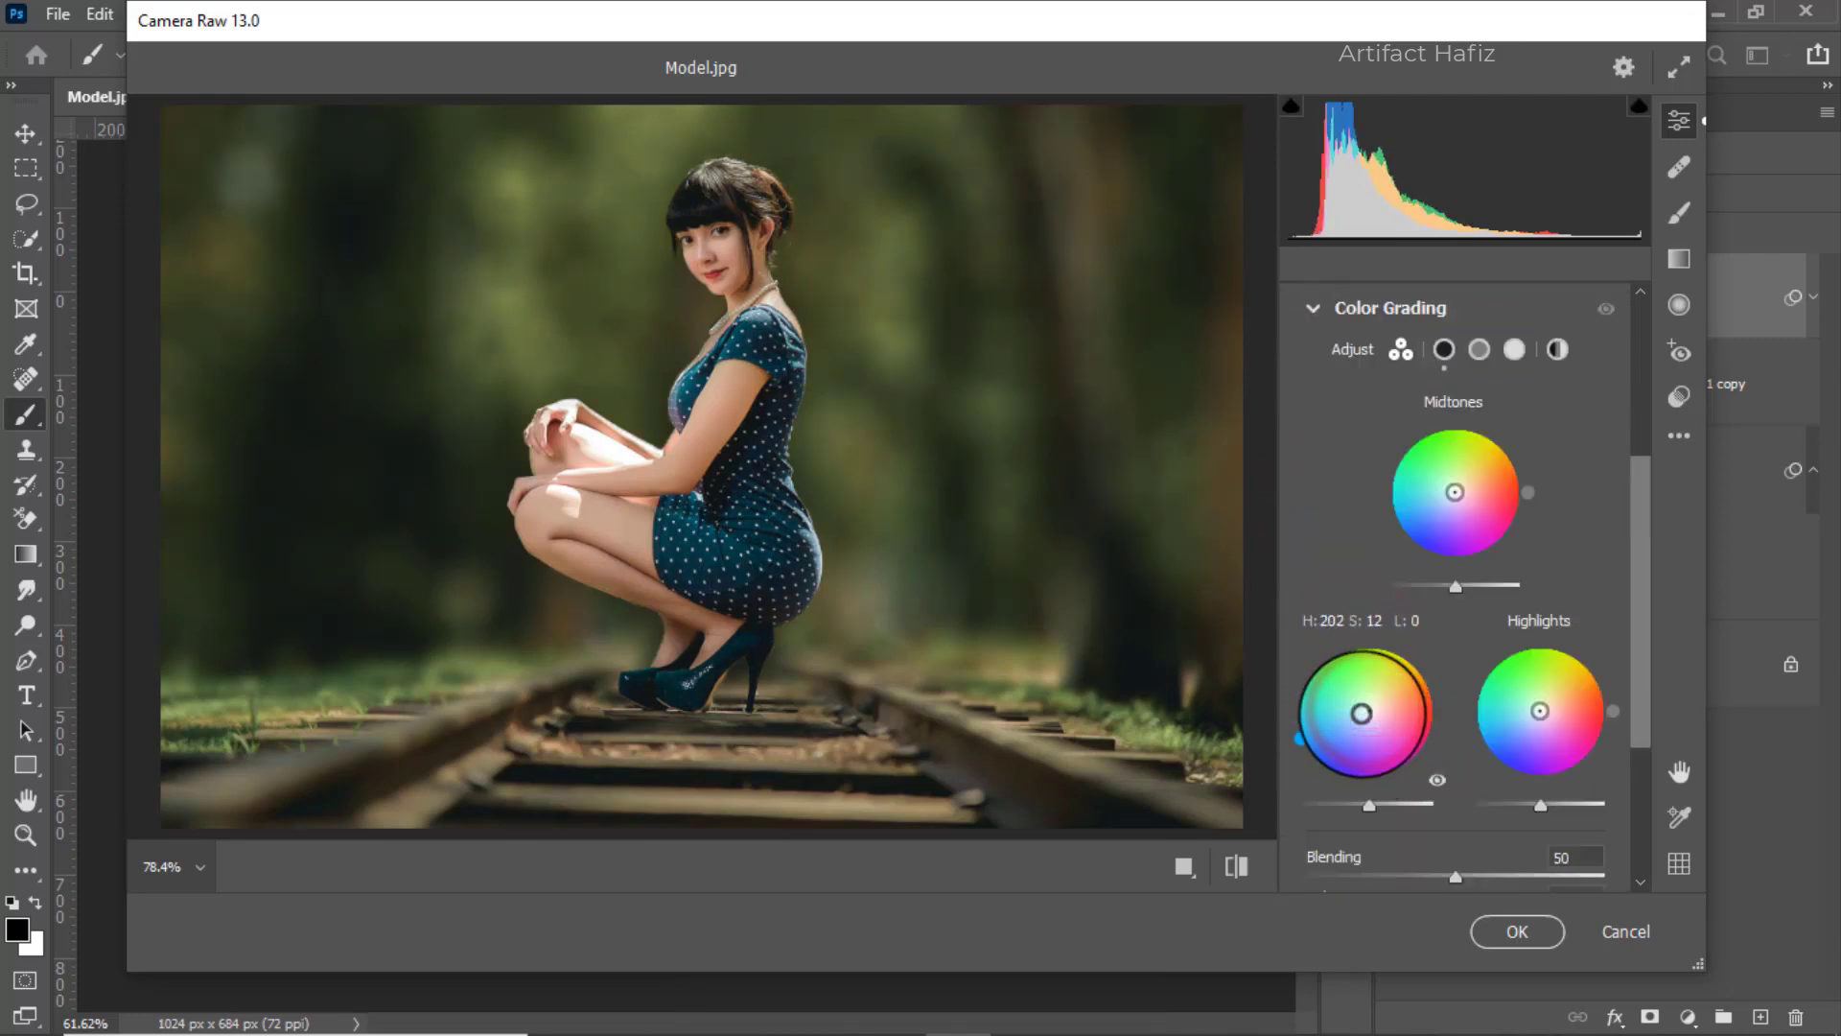
left_click_drag(1540, 710, 1531, 614)
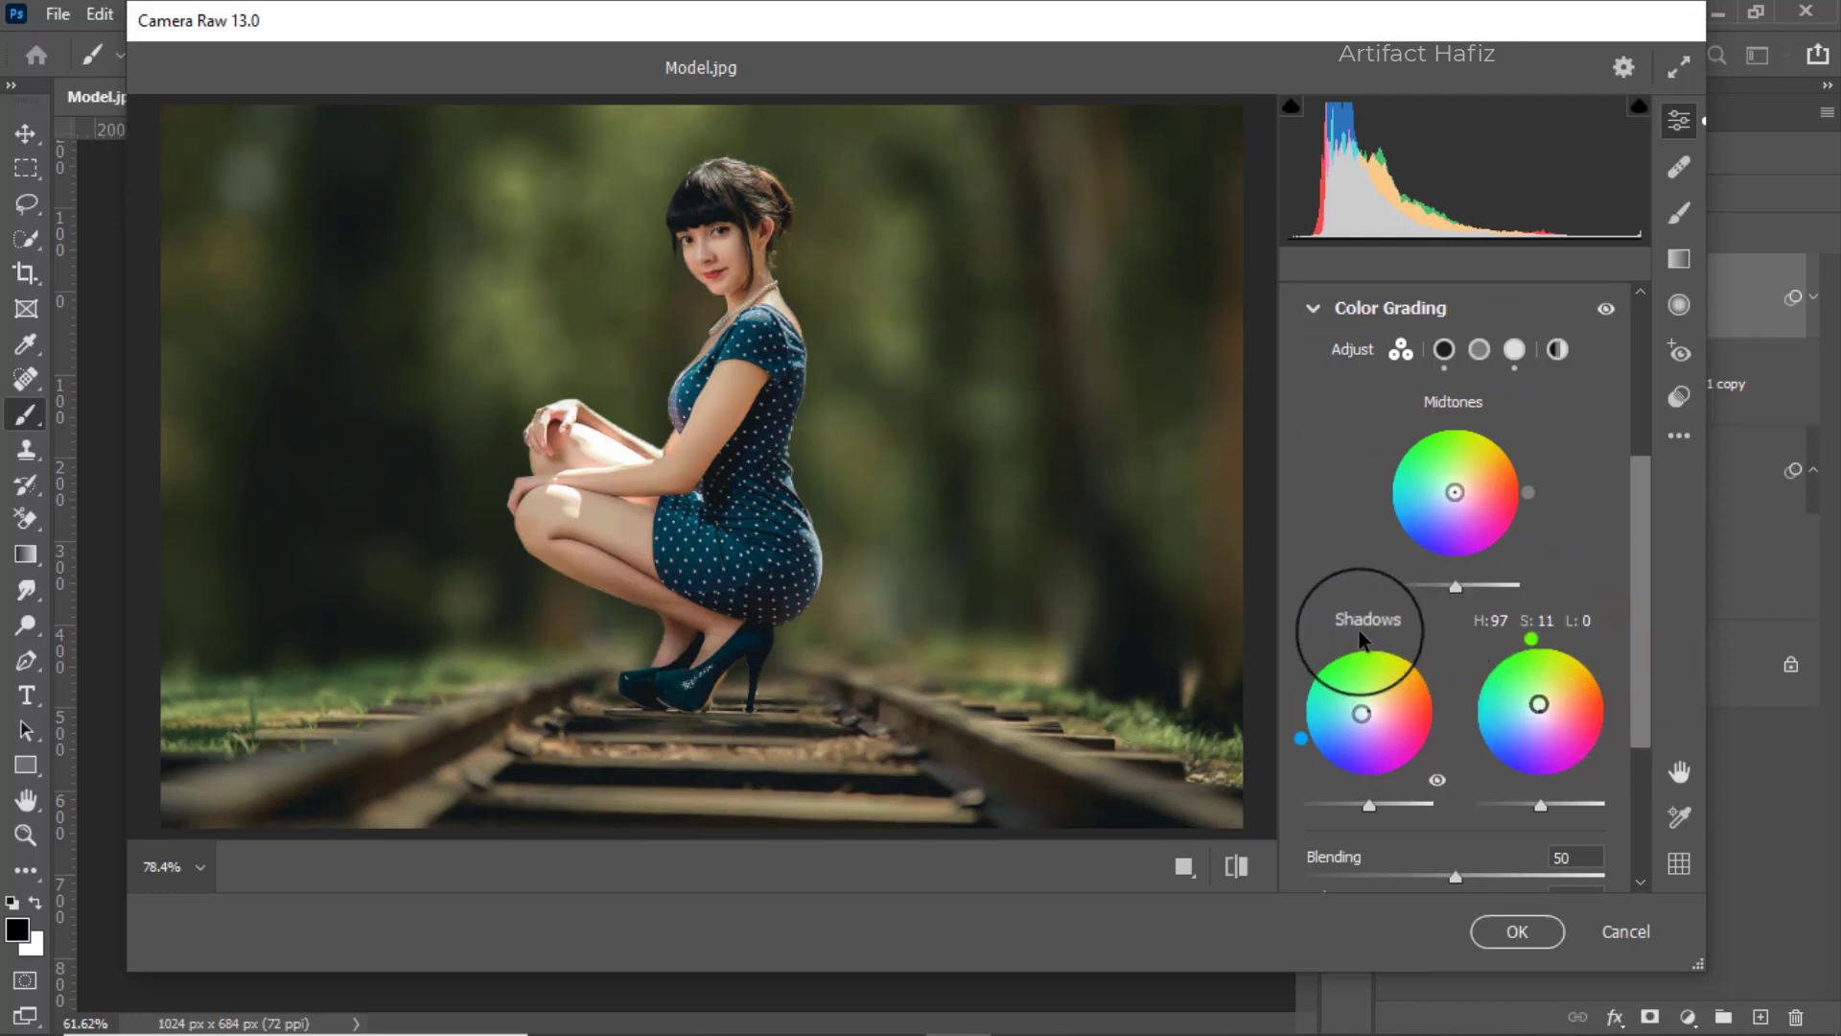
Set the Basic tone adjustments to Highlights -27, Shadows +15, Whites +48 and Blacks -9.
scroll(1358, 625, "up", 5)
left_click(1314, 418)
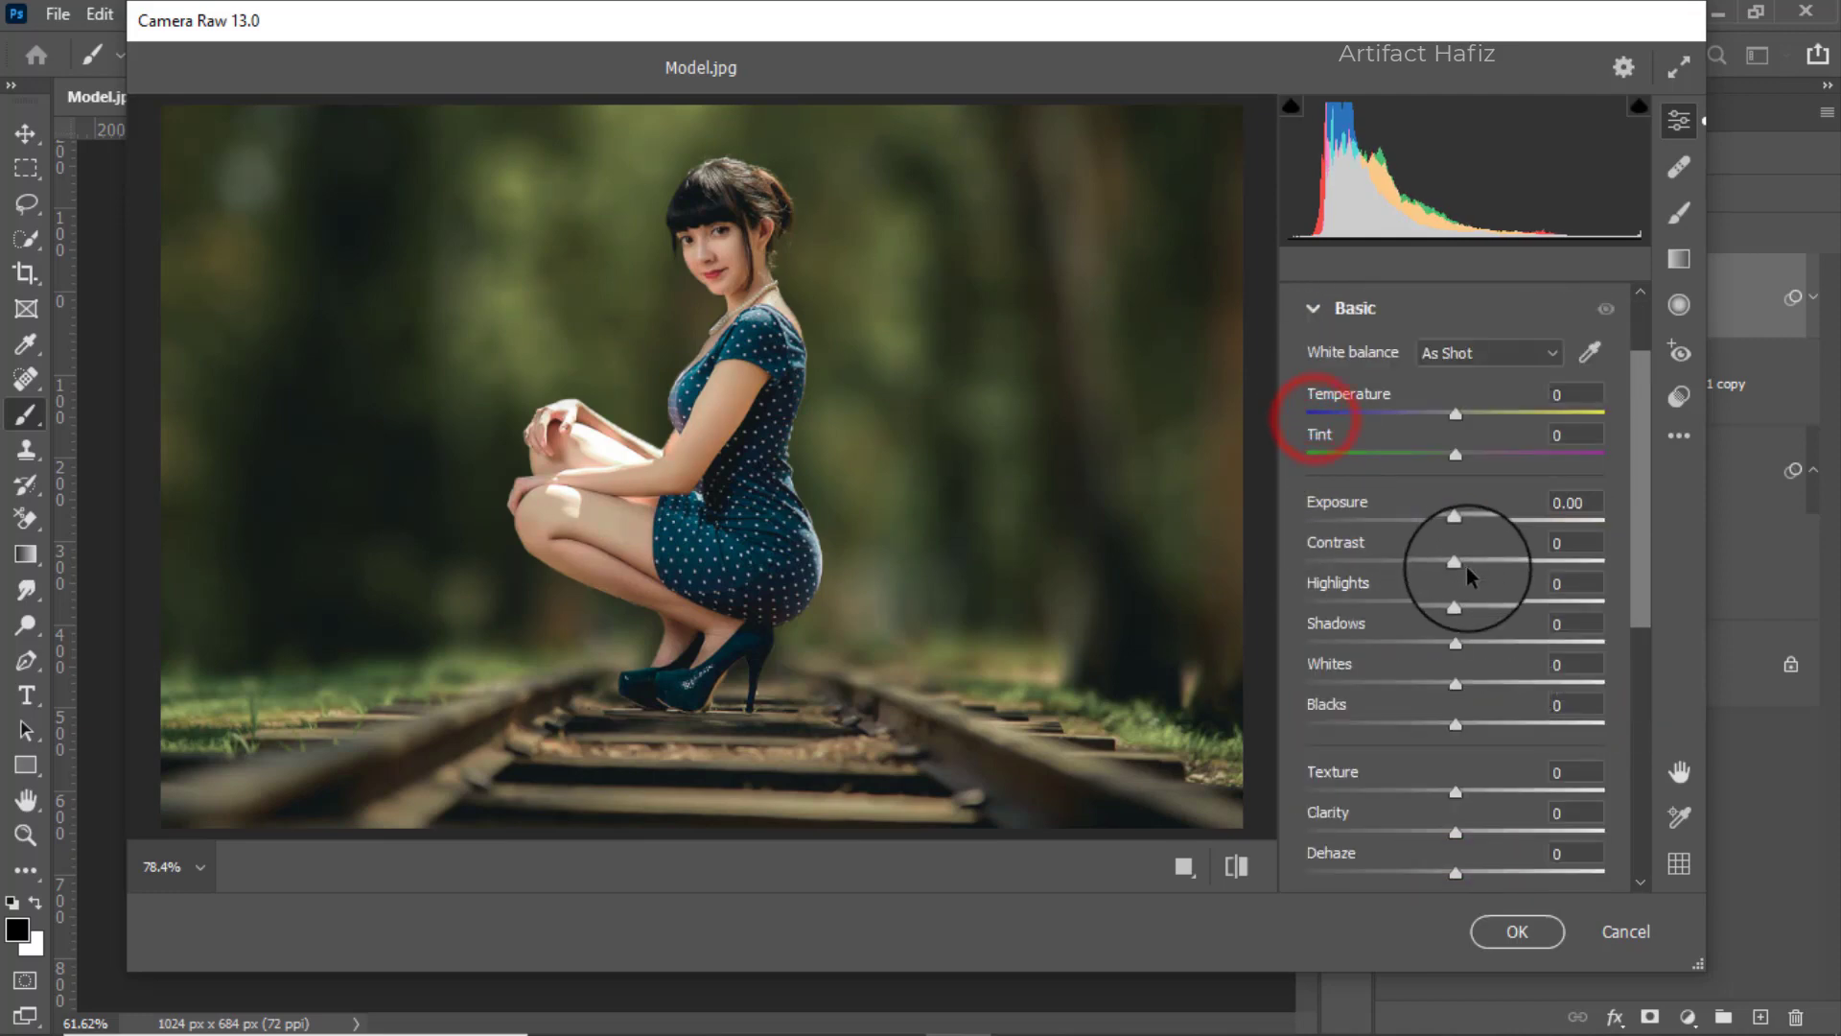
left_click_drag(1455, 604, 1416, 604)
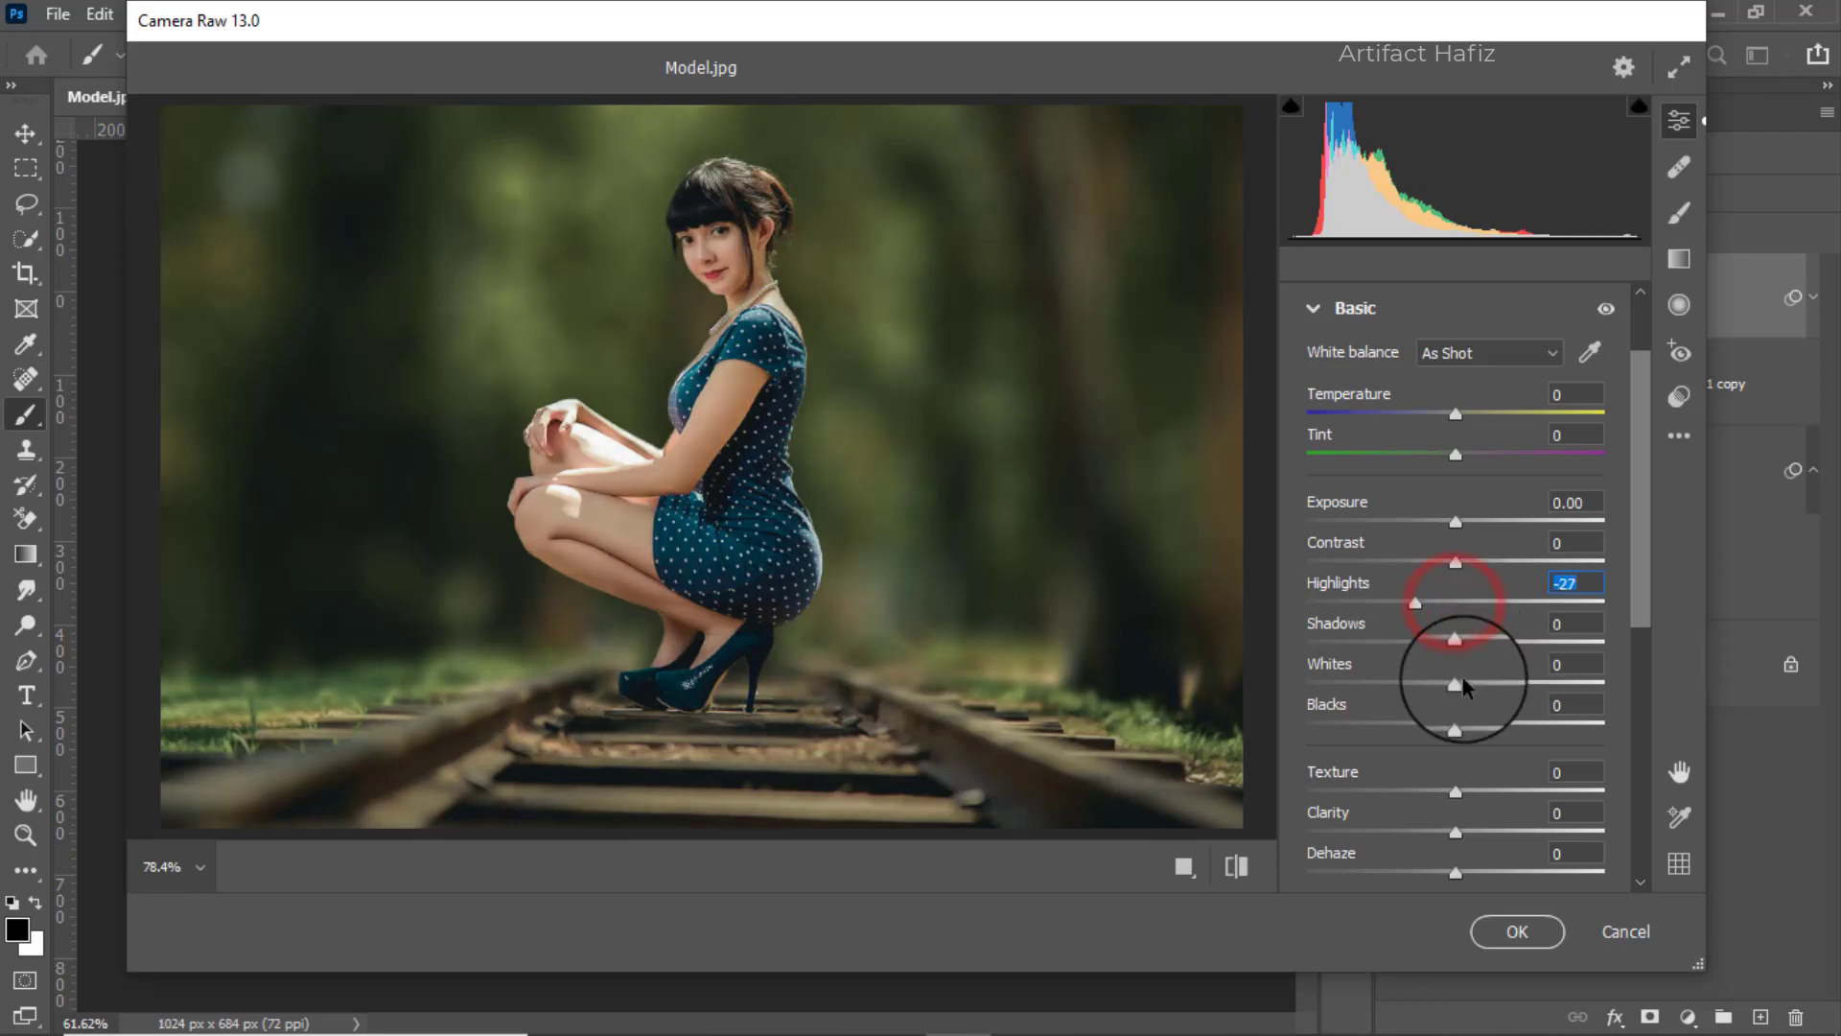
left_click_drag(1456, 687, 1478, 643)
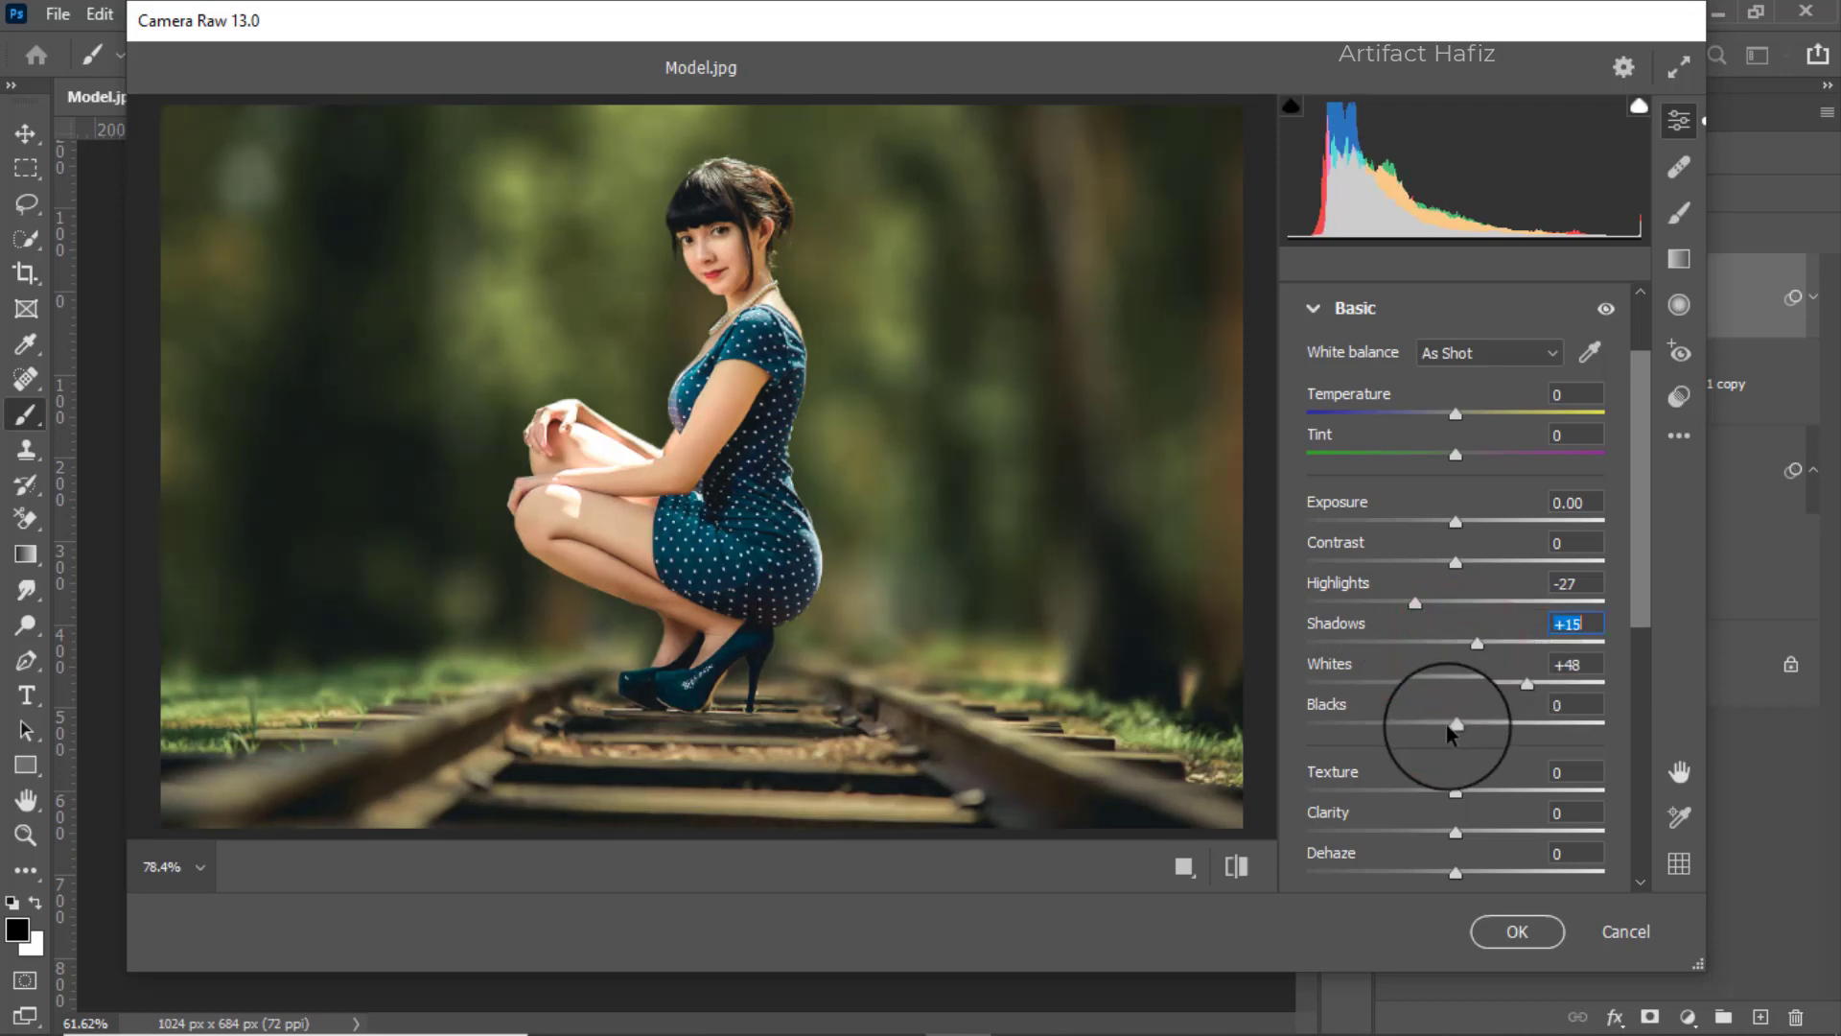
mouse_move(1455, 731)
left_mouse_down()
mouse_move(1421, 731)
mouse_move(1443, 735)
left_mouse_up()
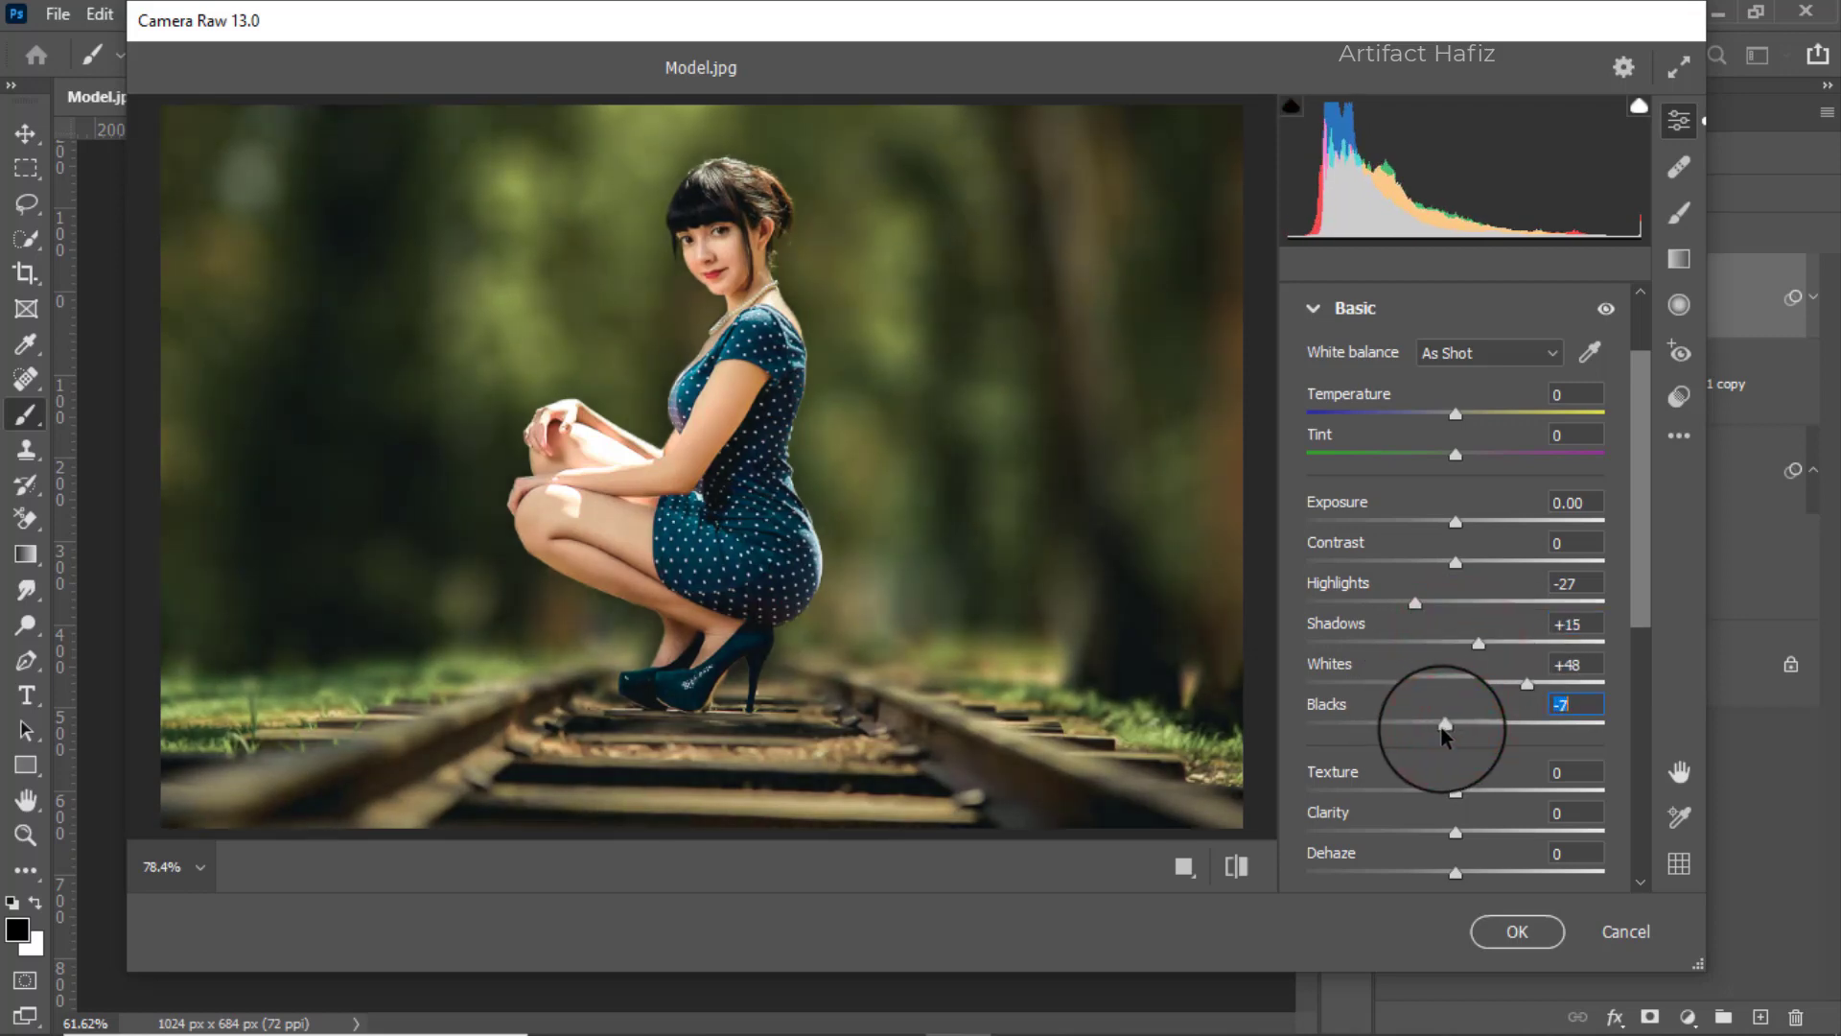
Raise the black point of the blue channel curve to Output 6 at Input 0.
scroll(1476, 654, "down", 5)
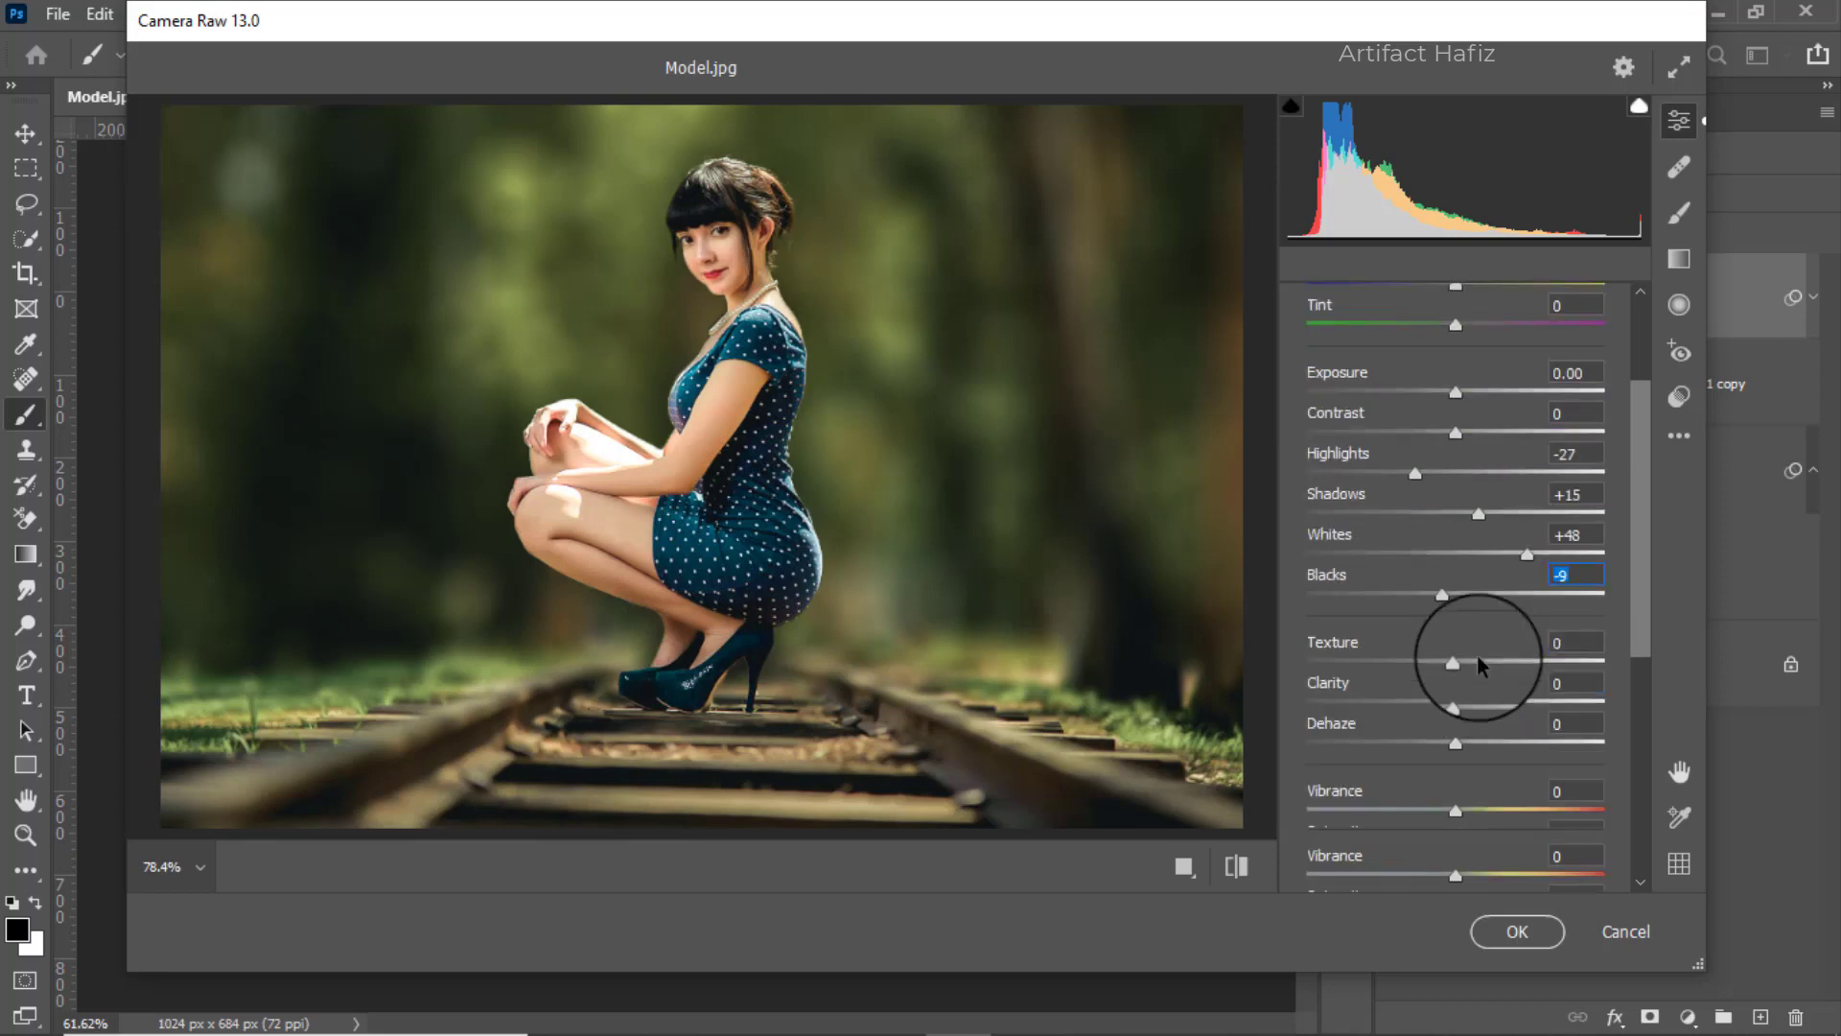
scroll(1478, 652, "down", 2)
left_click(1343, 484)
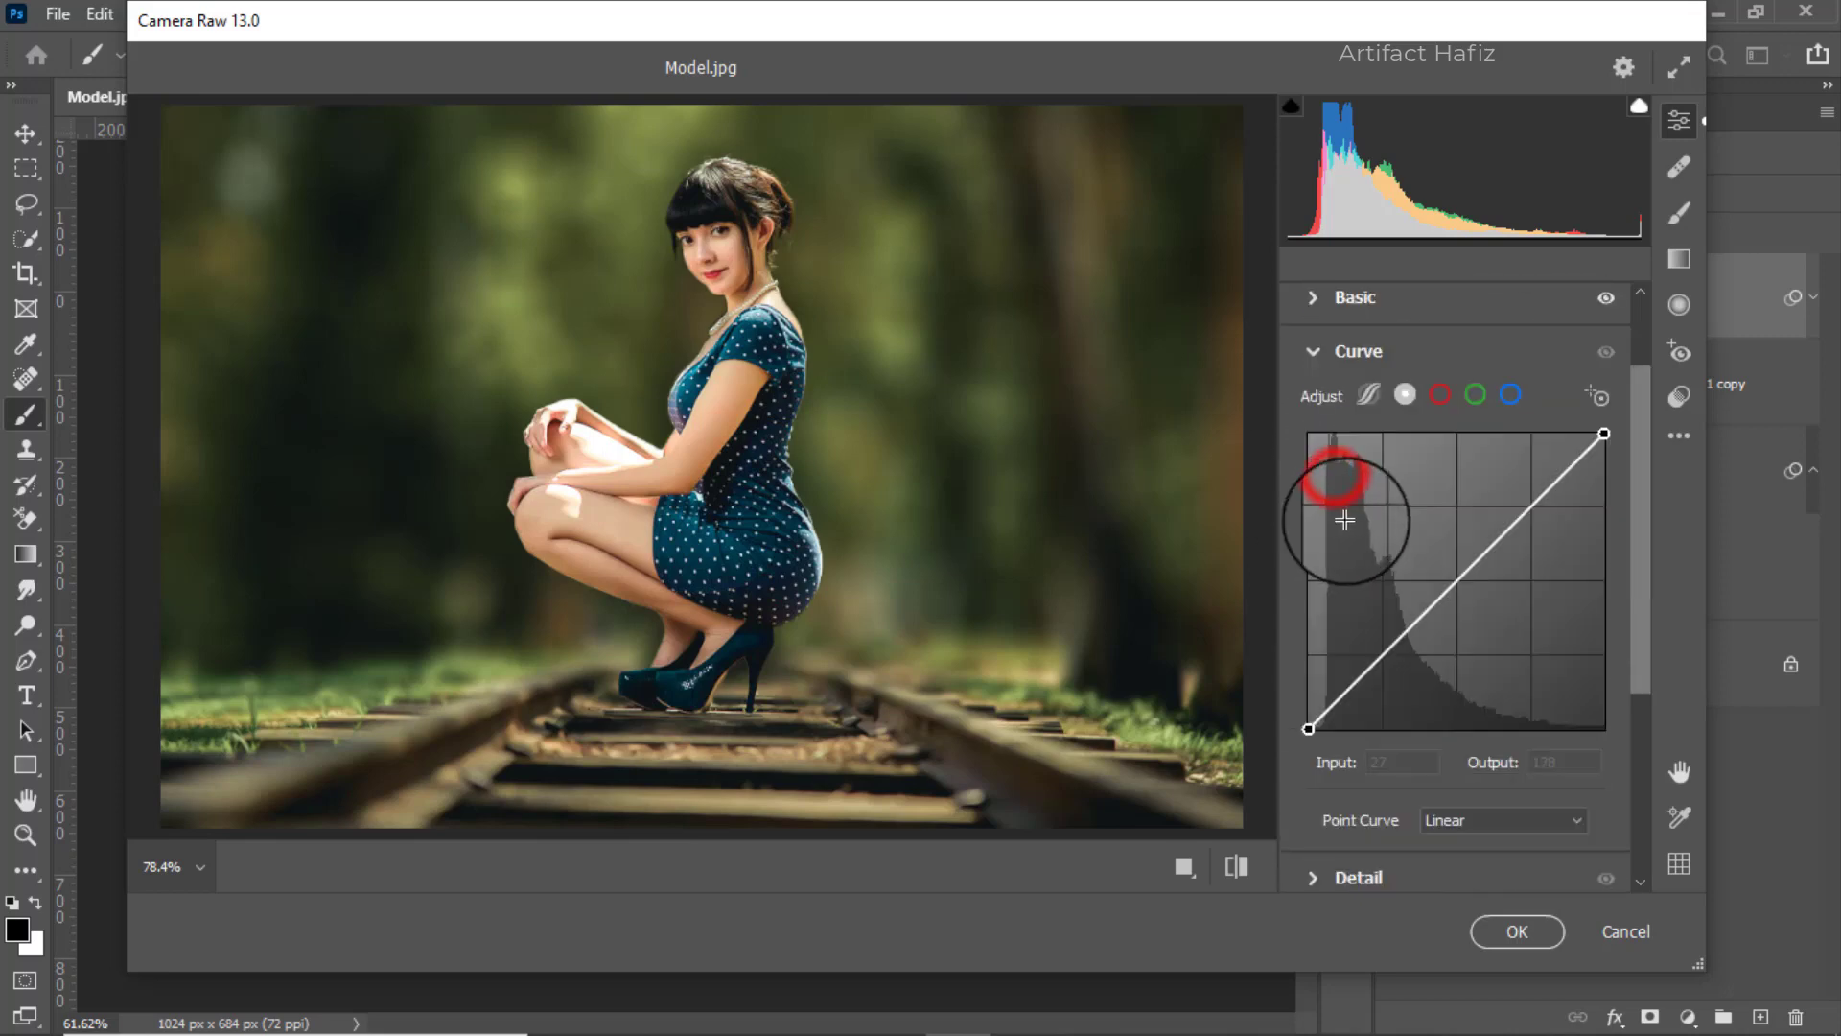
left_click(1512, 394)
left_click_drag(1306, 727, 1311, 721)
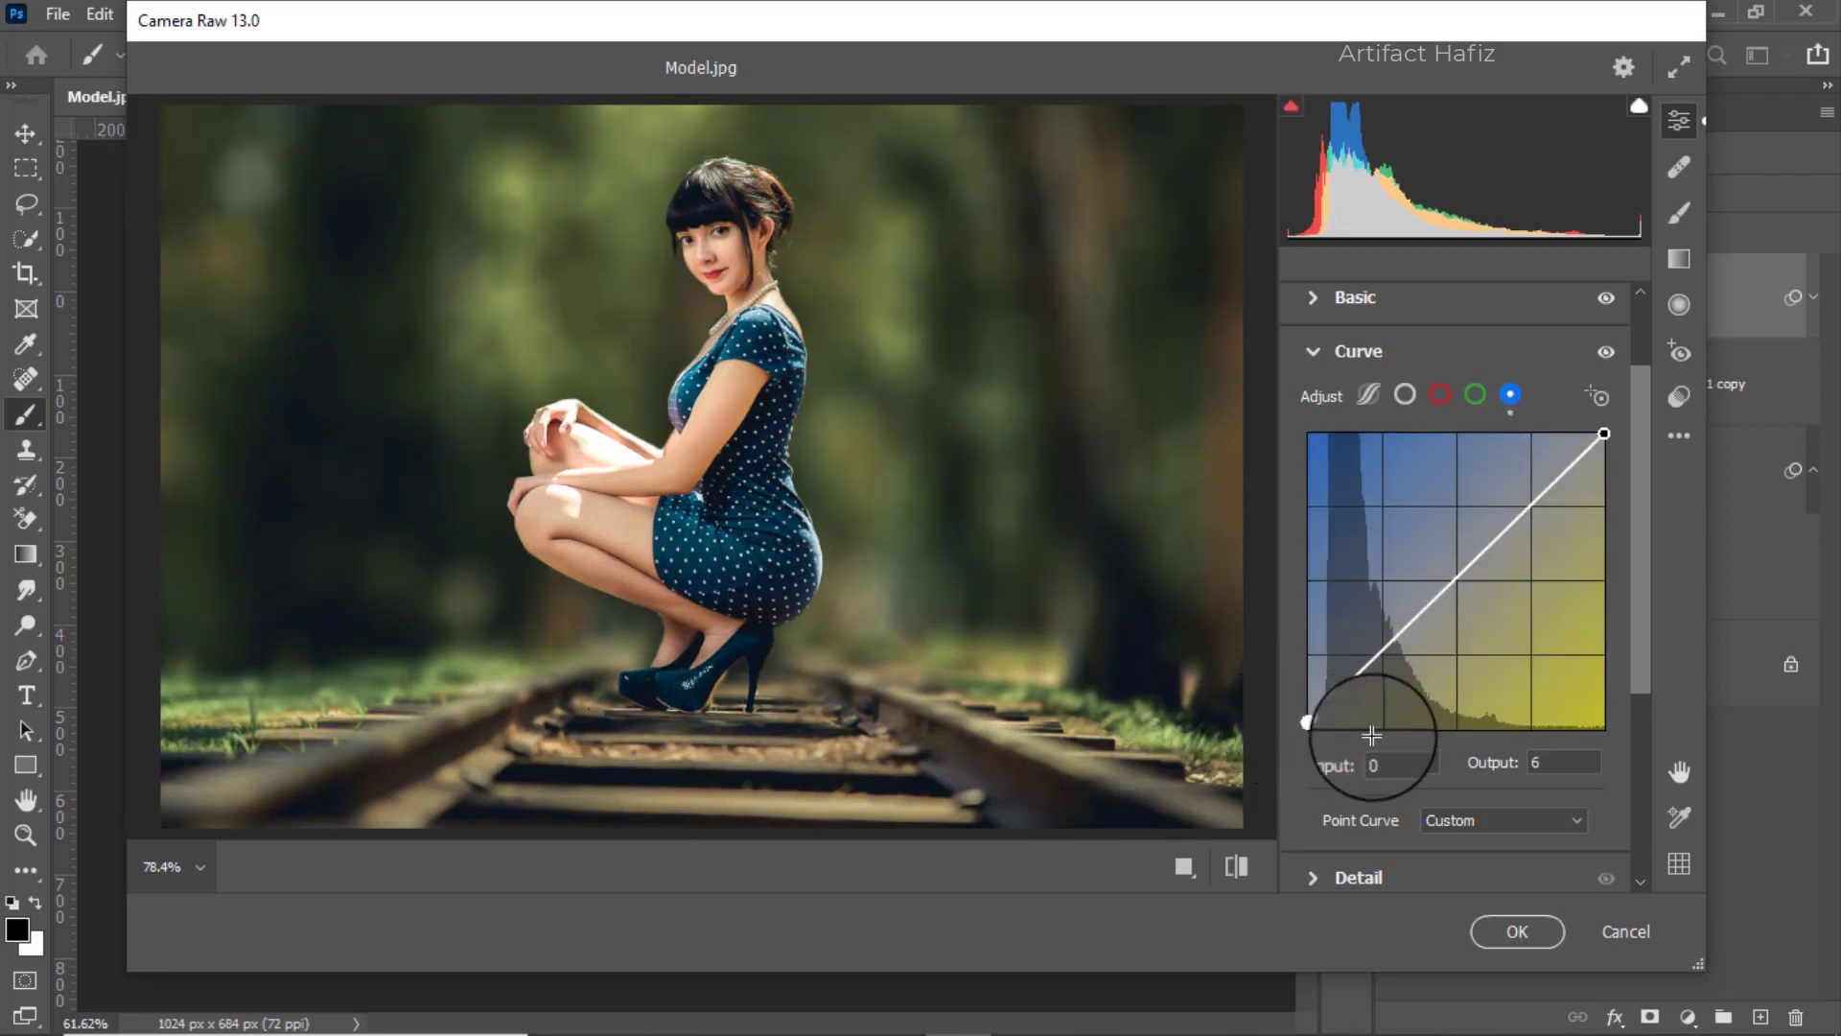
double_click(1545, 763)
Set the Calibration saturation to Green Primary +7, Blue Primary -5 and Red Primary +3.
scroll(1509, 683, "down", 4)
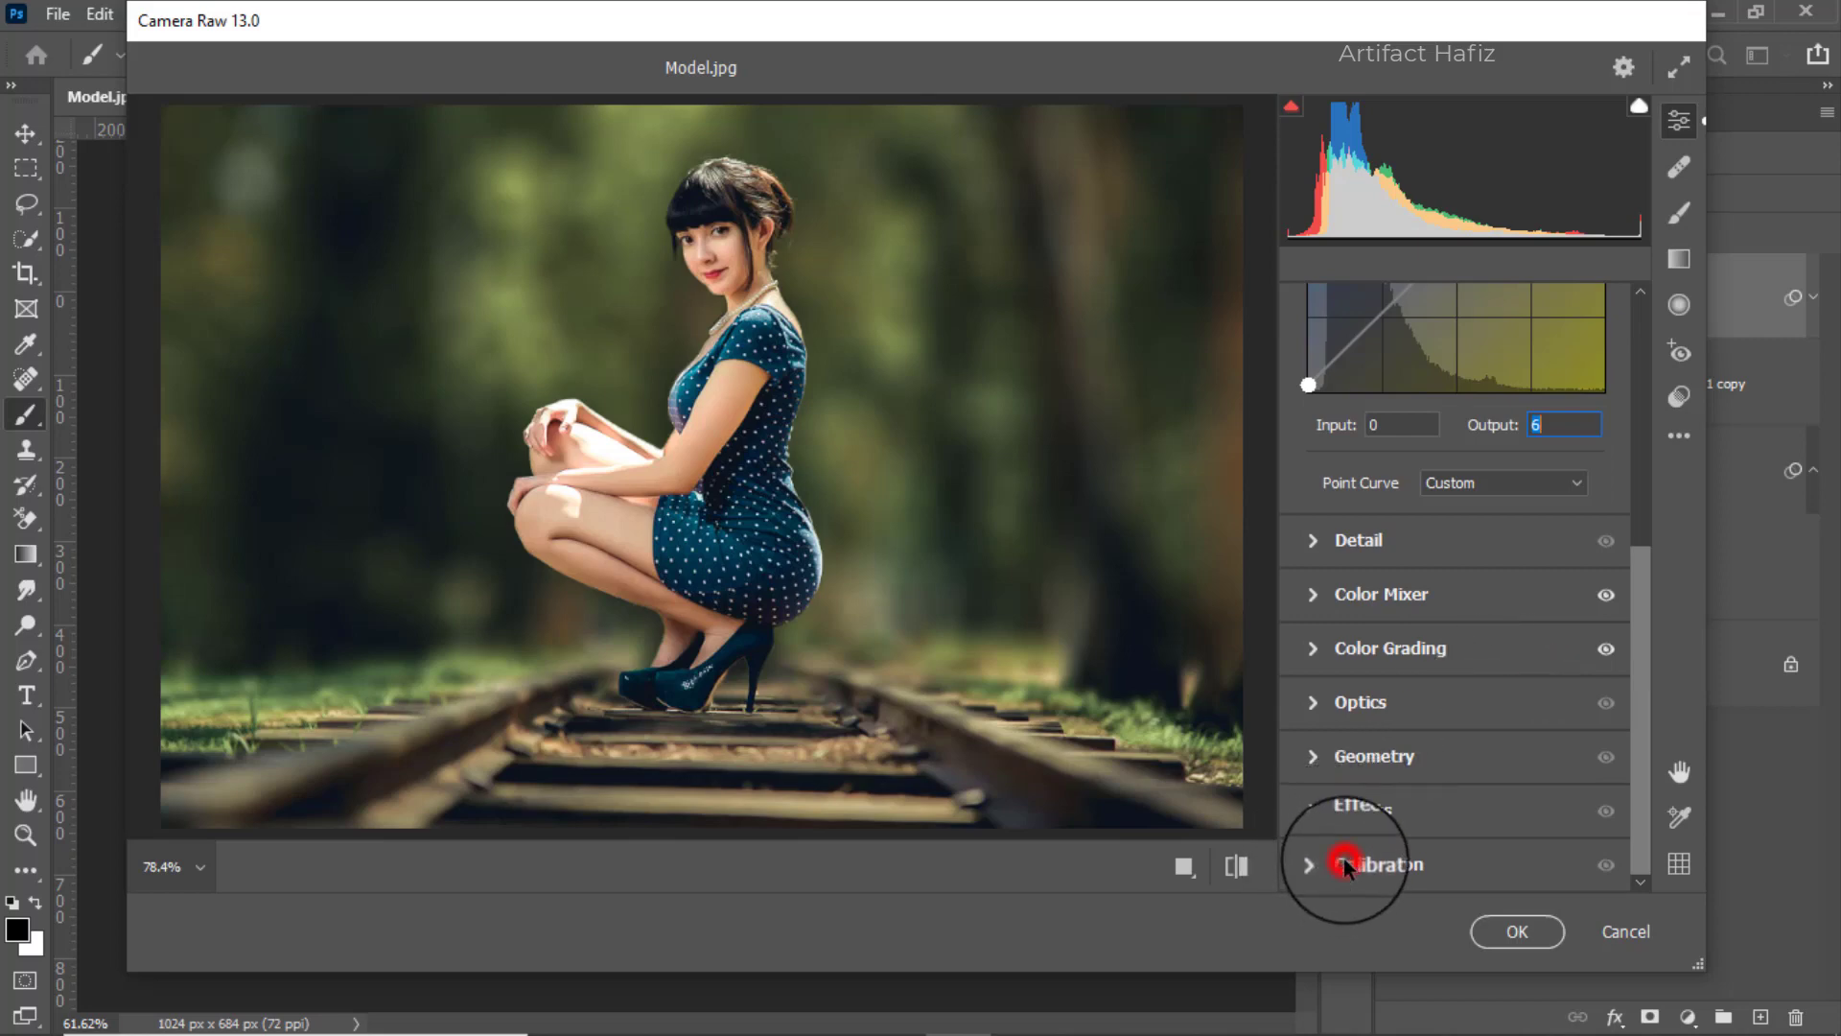
left_click(1345, 866)
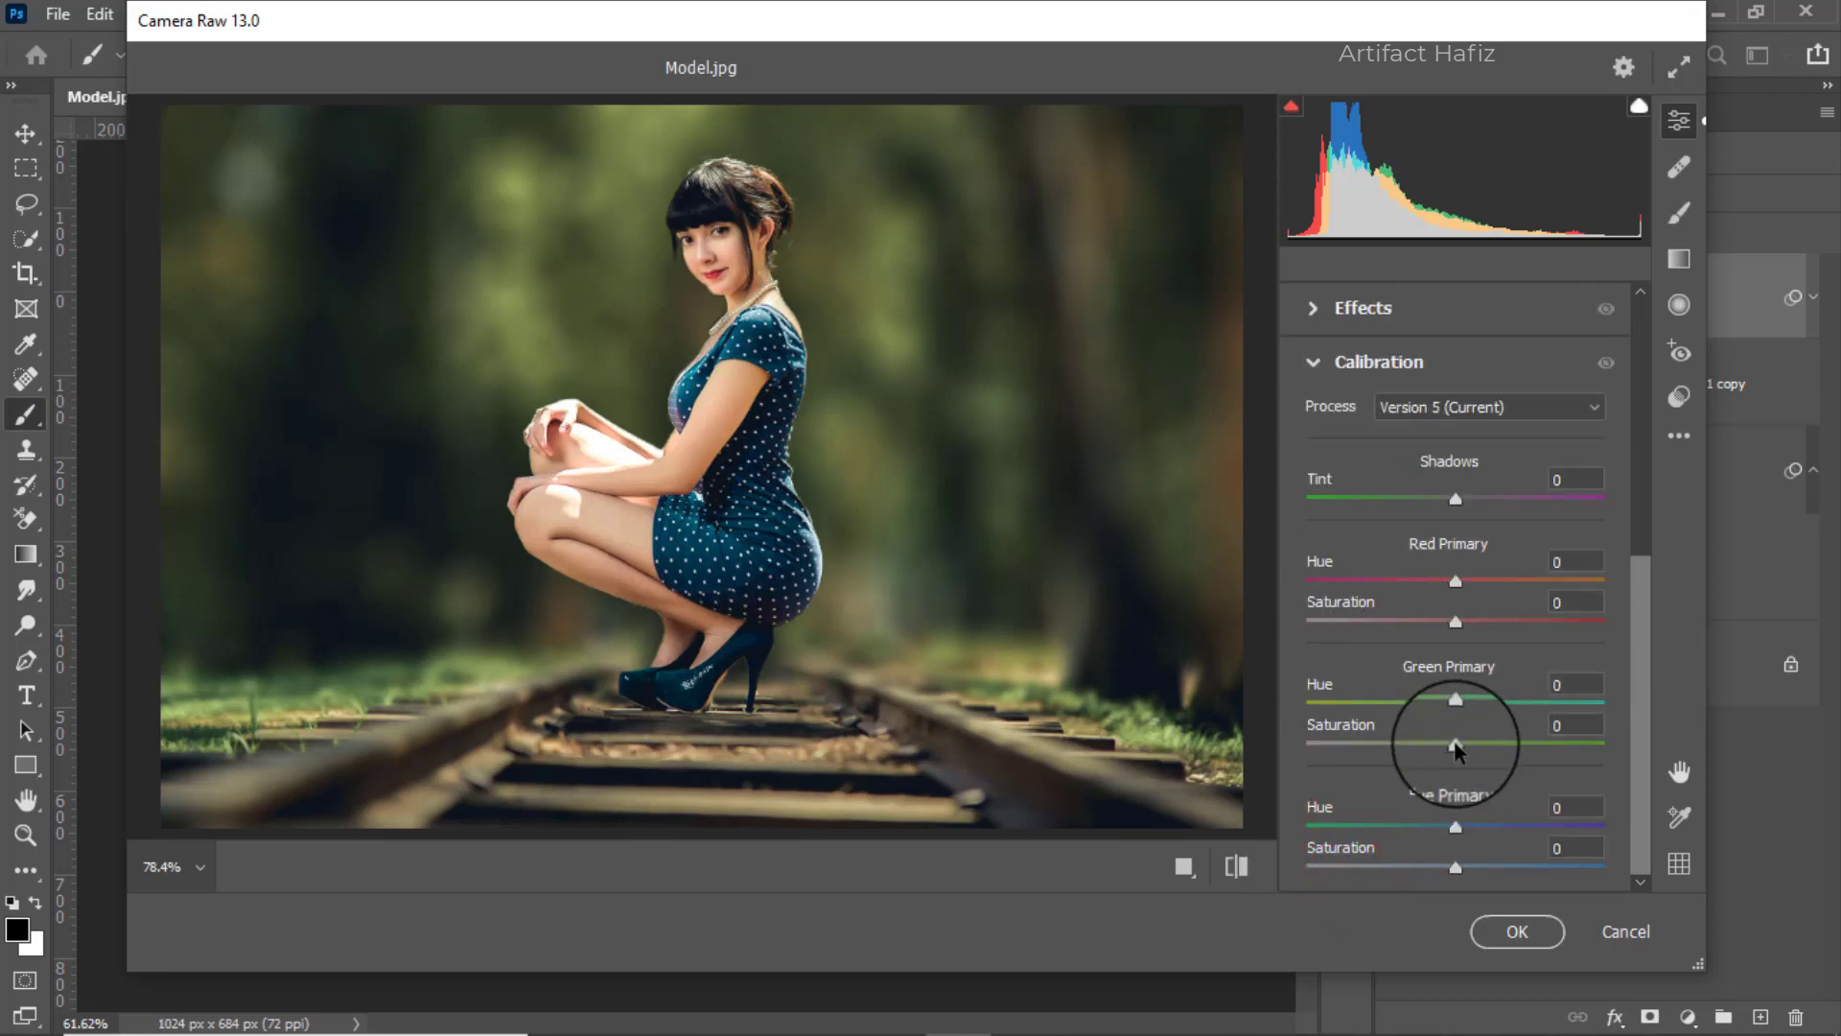
left_click_drag(1454, 750, 1473, 764)
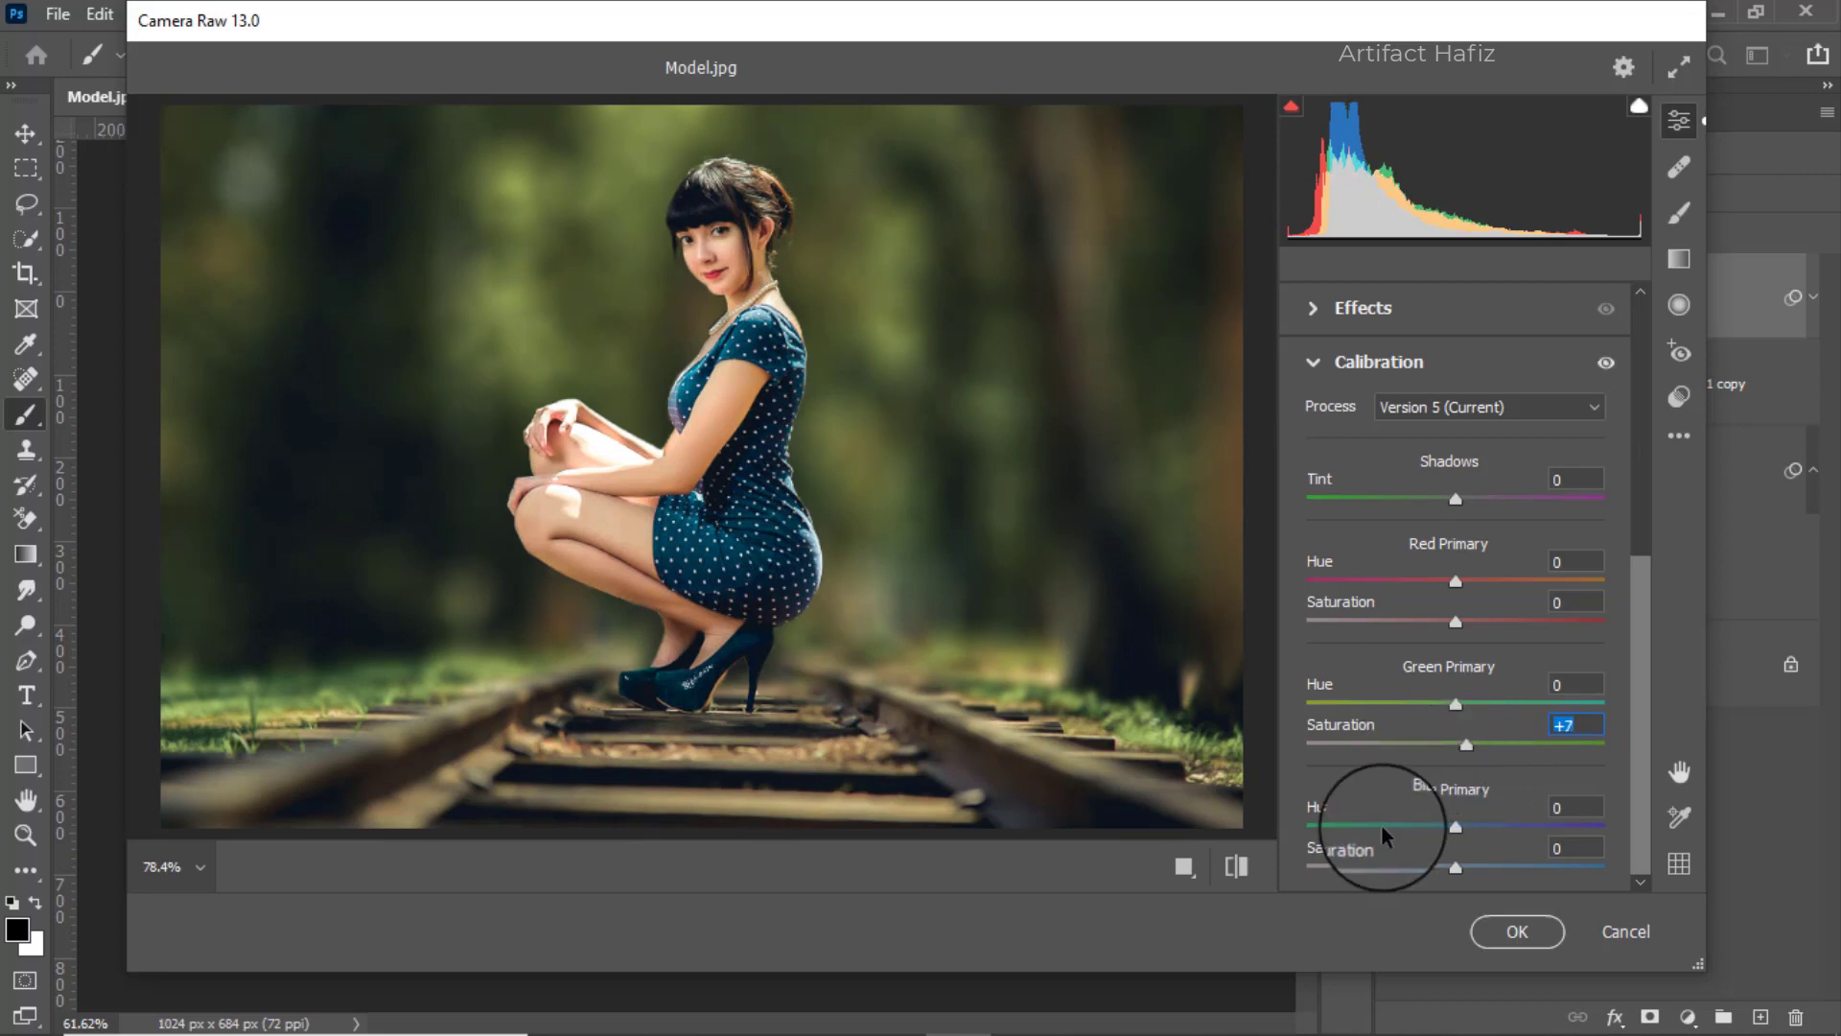
left_click_drag(1453, 868, 1441, 869)
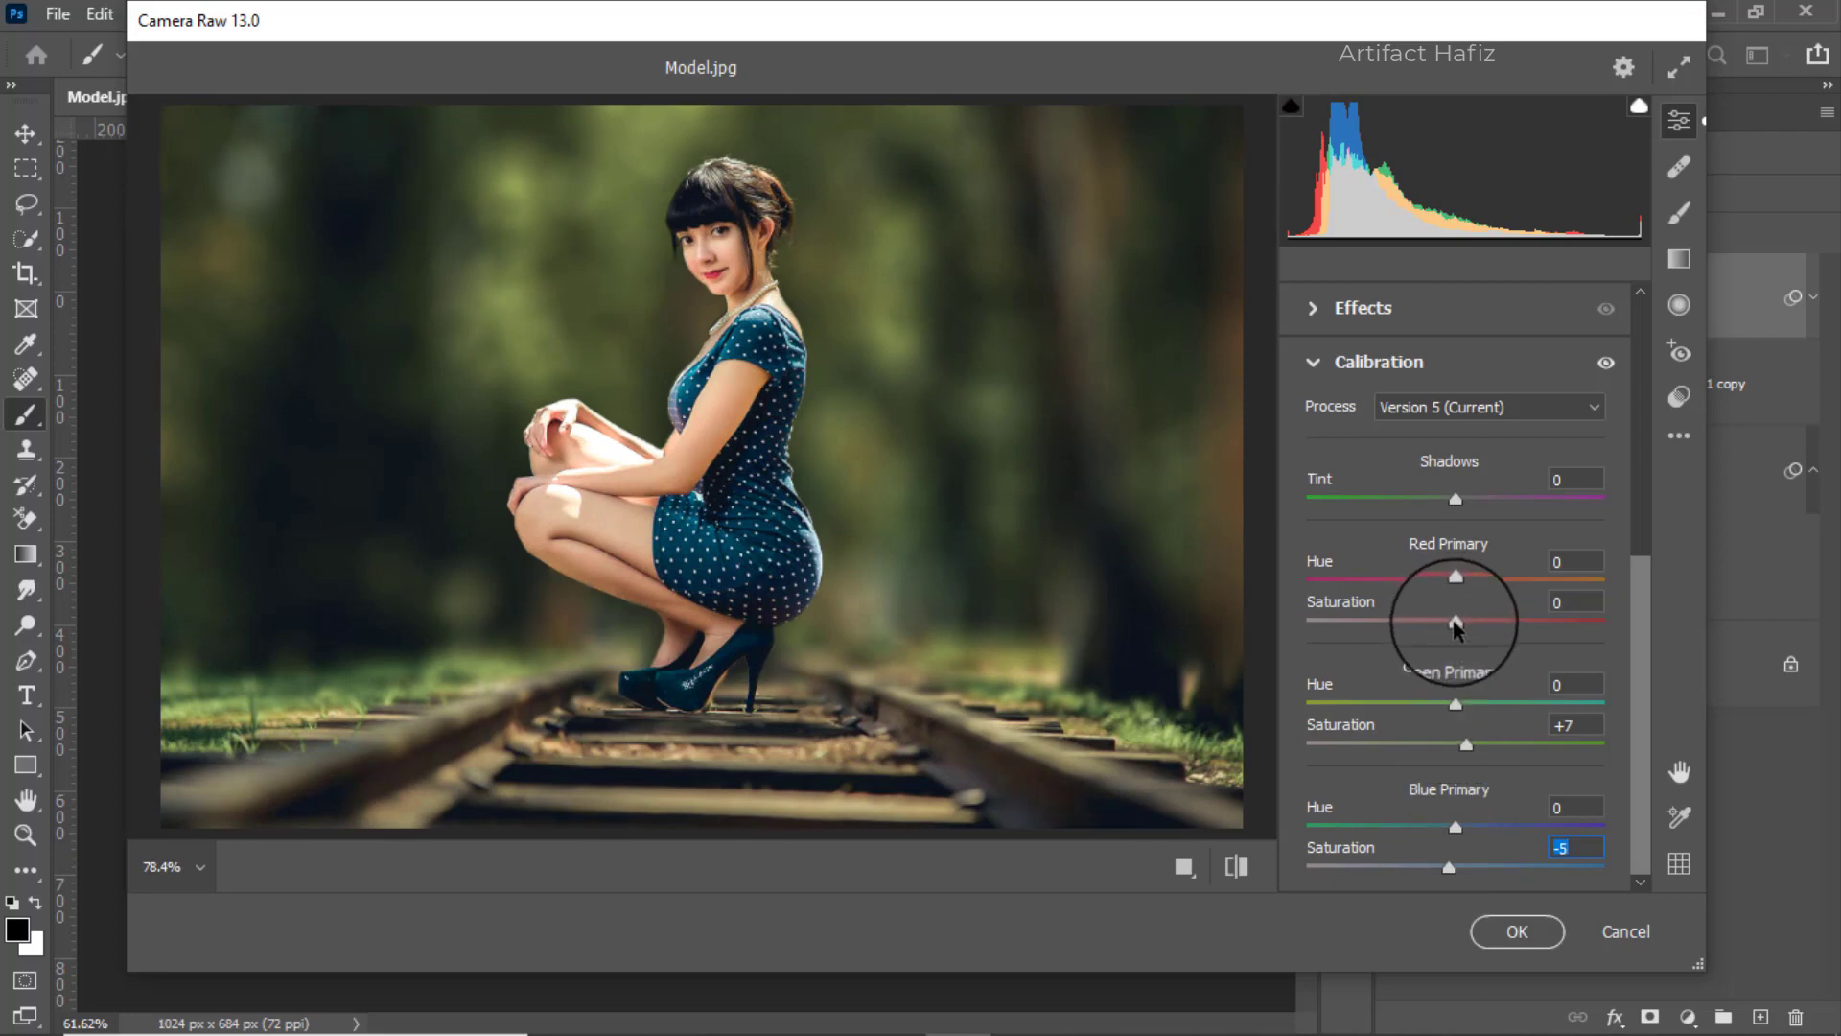
mouse_move(1456, 624)
left_mouse_down()
mouse_move(1498, 623)
mouse_move(1435, 623)
mouse_move(1457, 640)
mouse_move(1472, 623)
left_mouse_up()
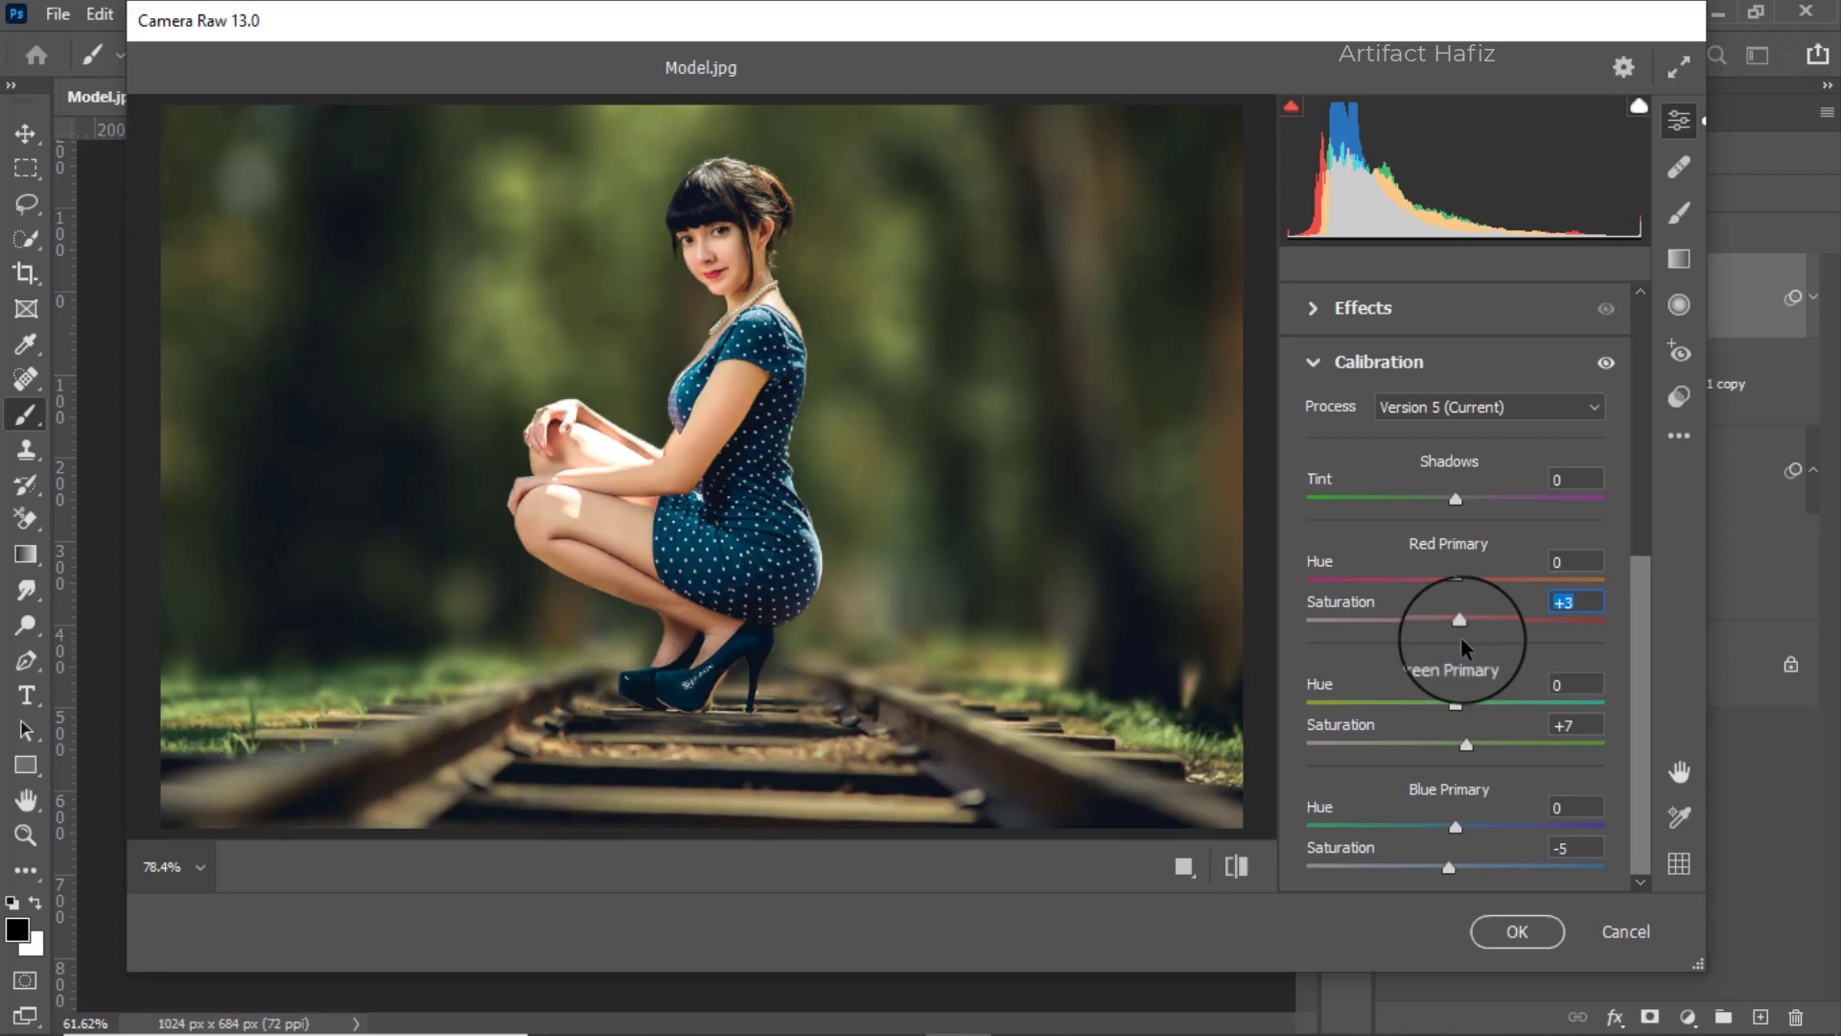
Add Vignetting of -12 with Midpoint 34, Roundness +50 and Feather 100, and apply the Camera Raw Filter.
scroll(1430, 584, "up", 4)
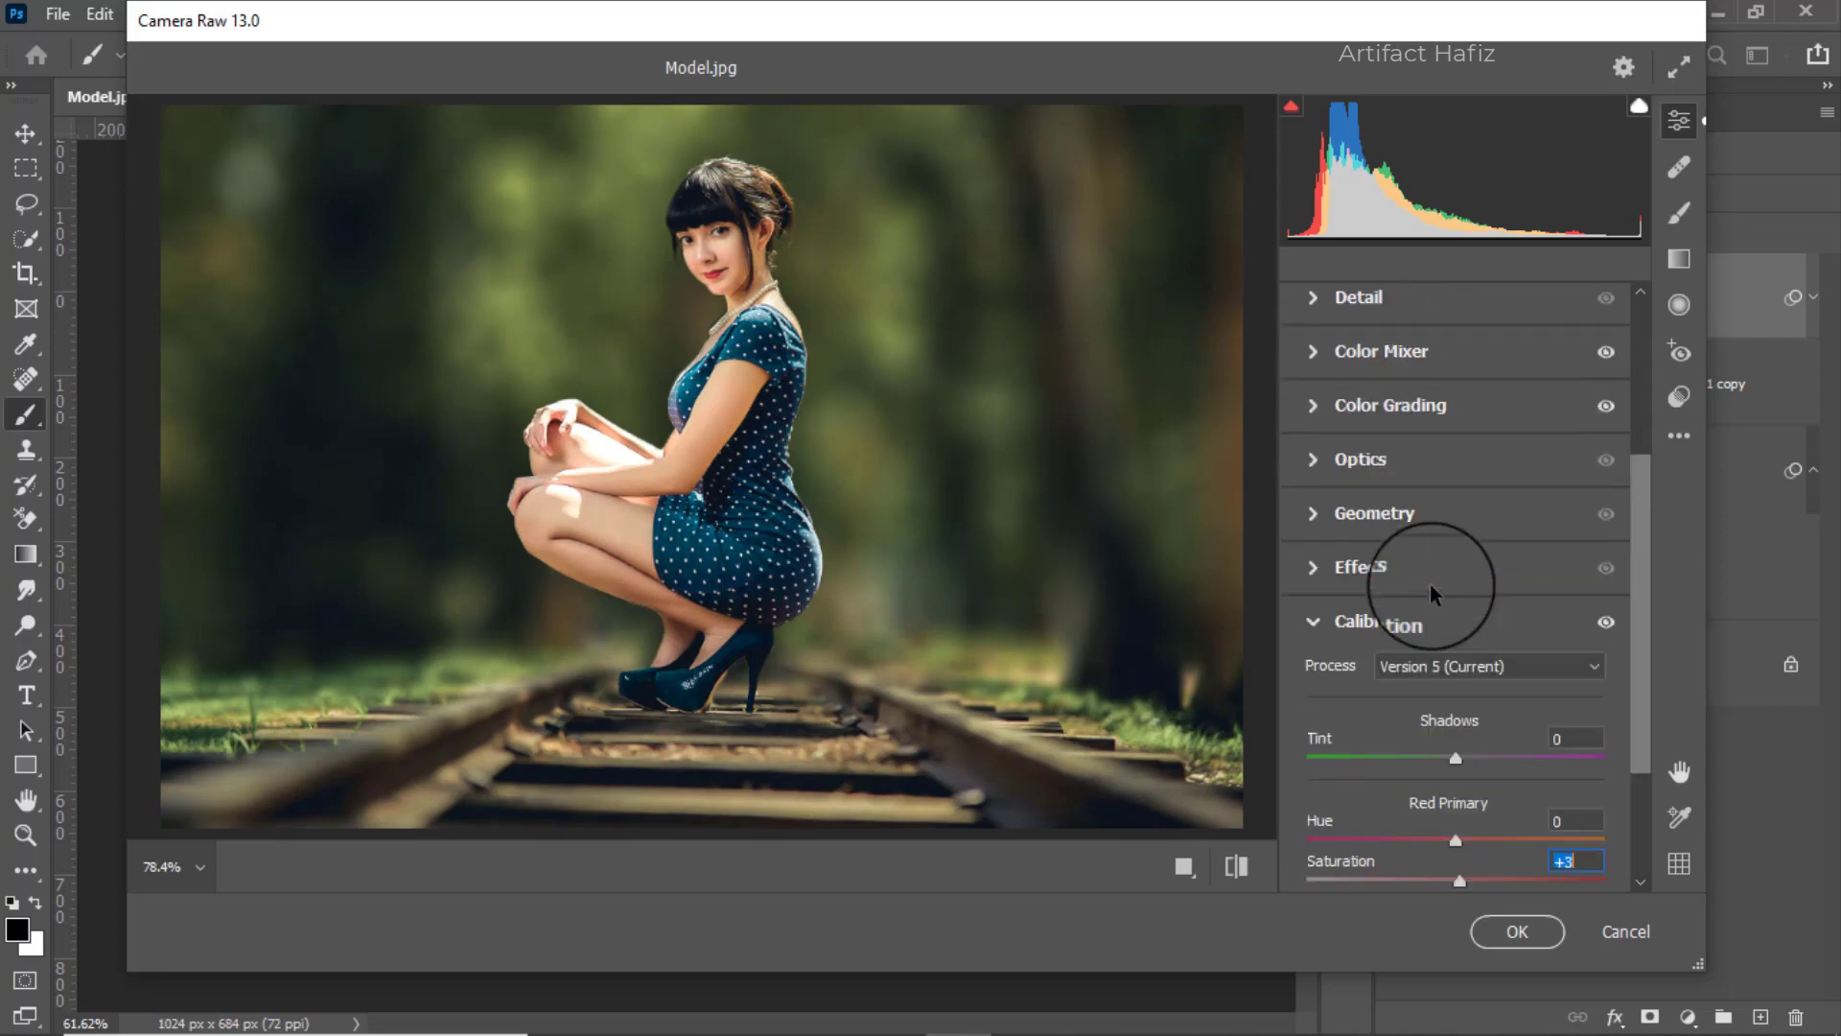
left_click(1430, 628)
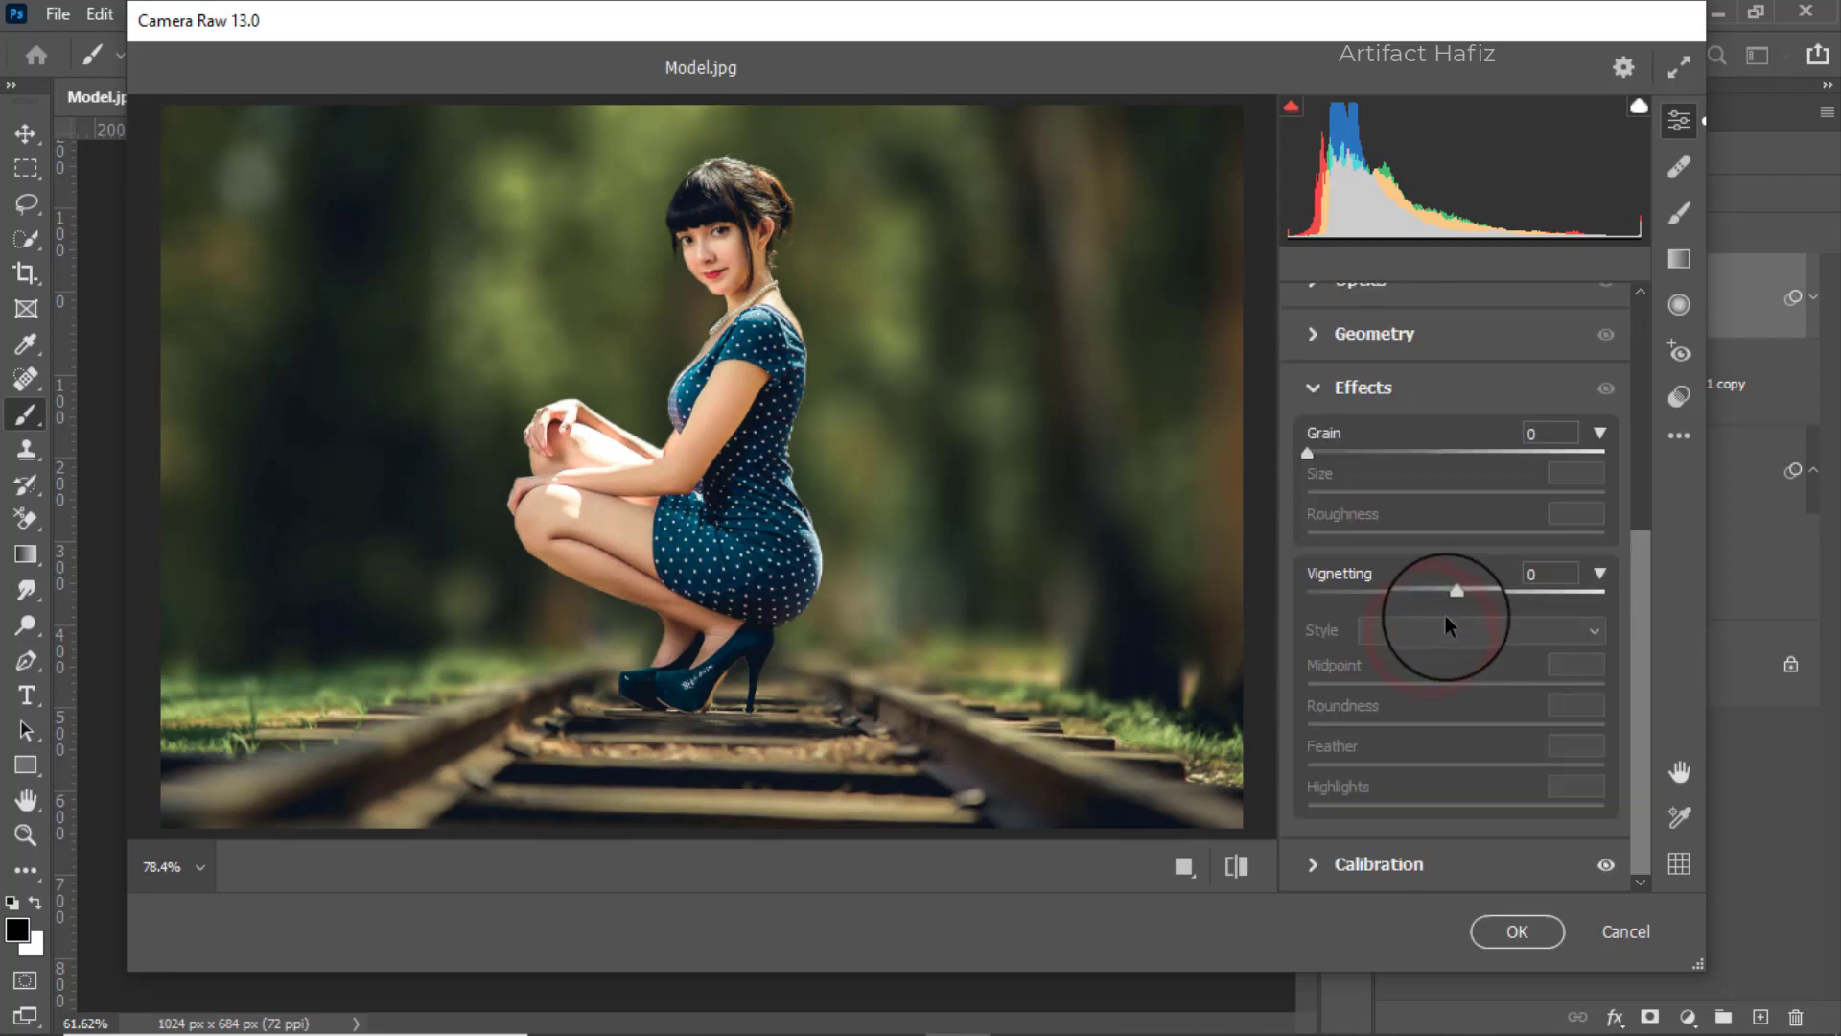
left_click_drag(1455, 598, 1263, 607)
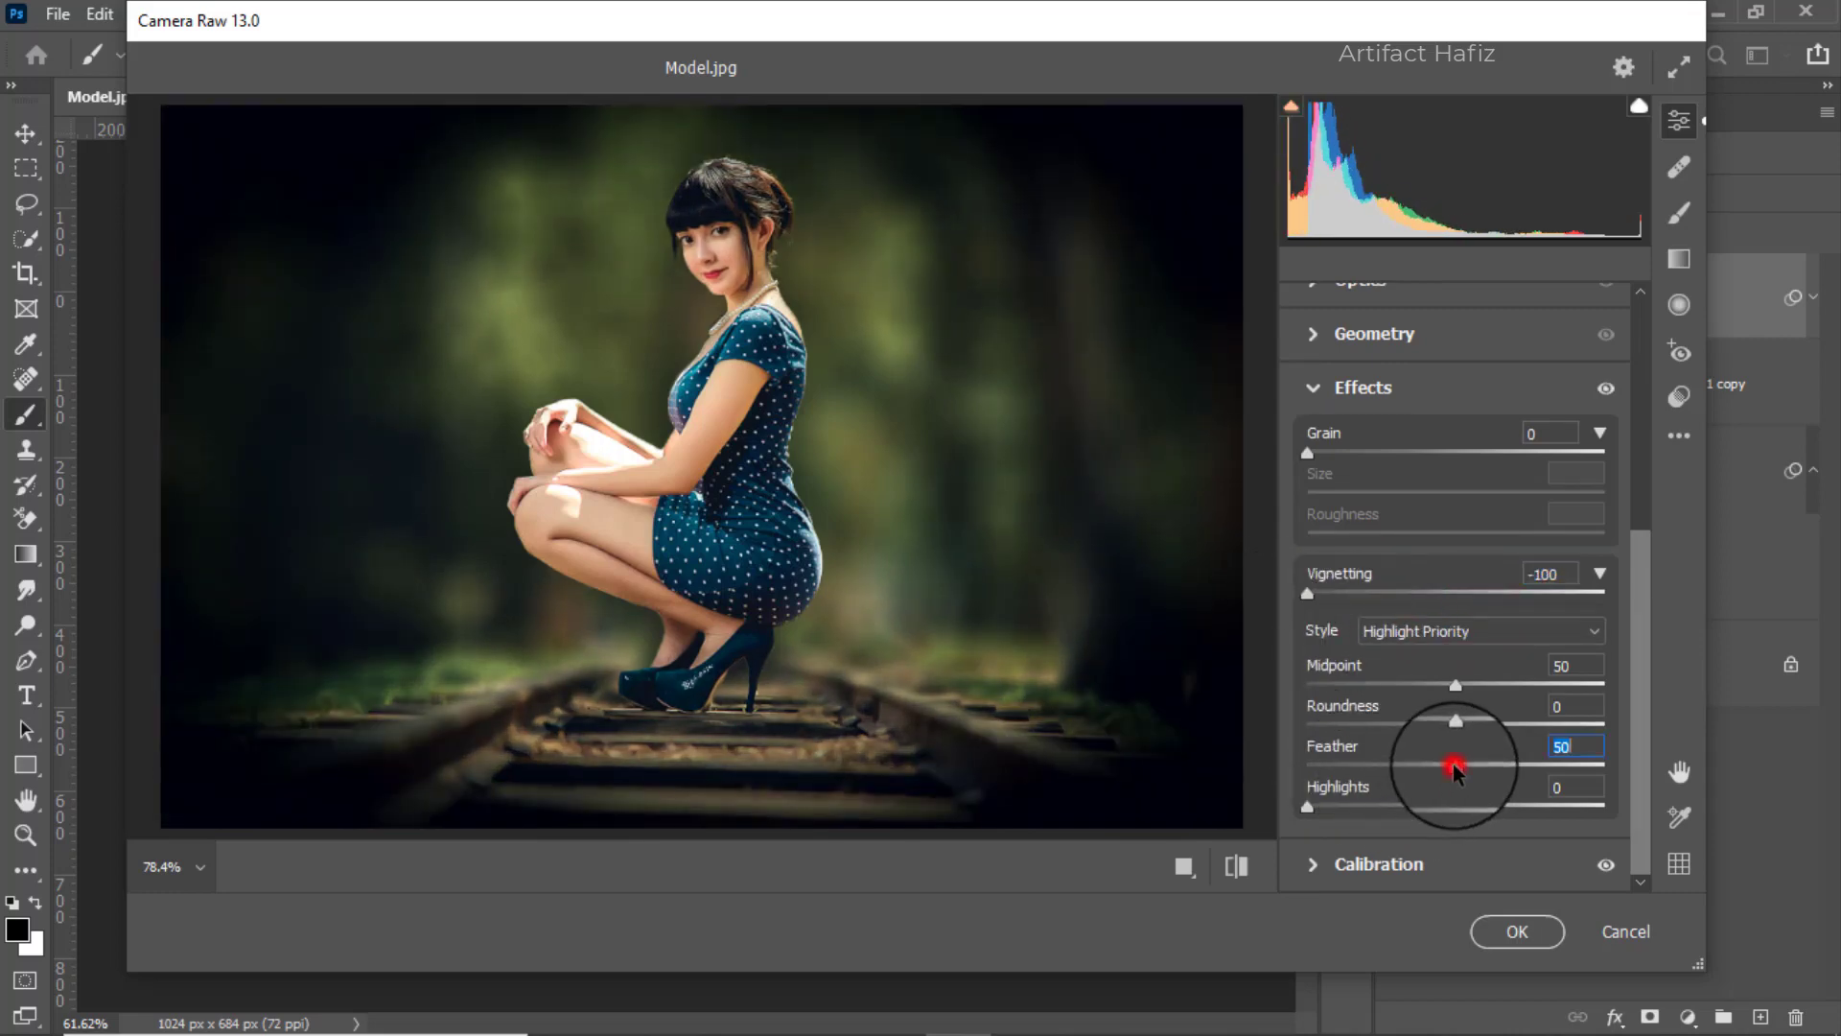
left_click_drag(1456, 765, 1618, 772)
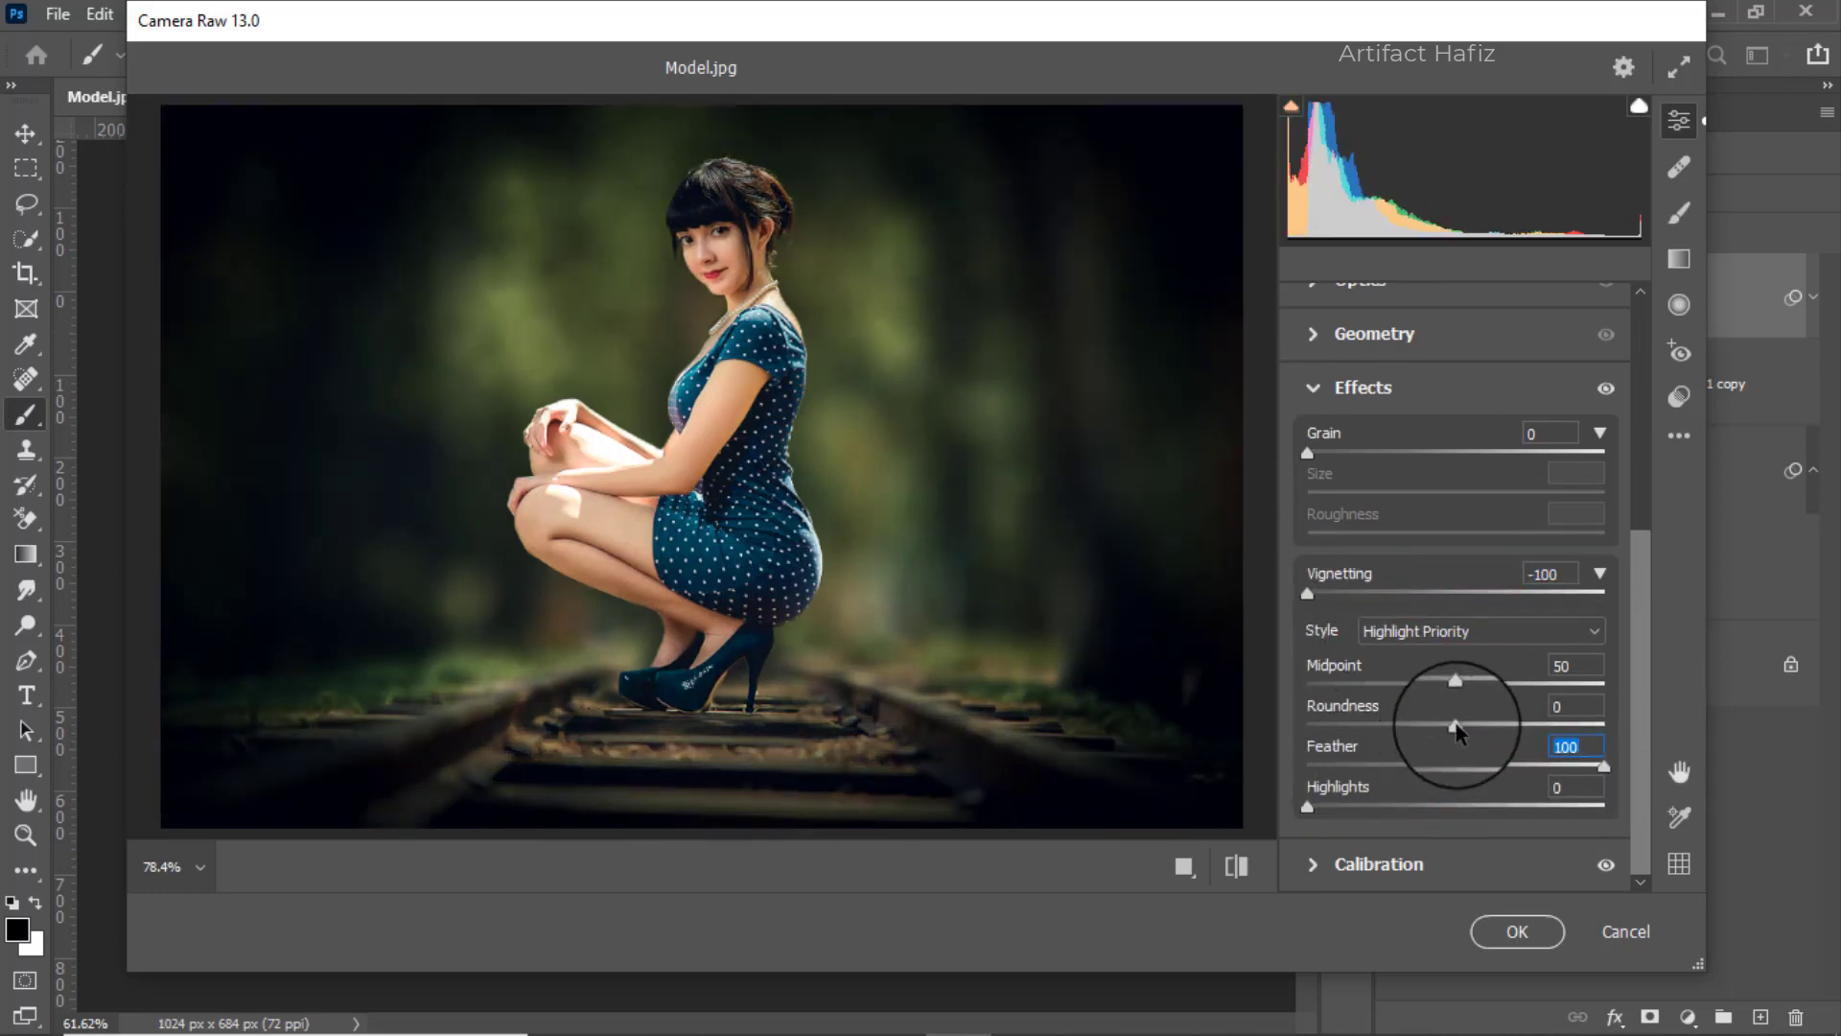
left_click_drag(1456, 726, 1531, 732)
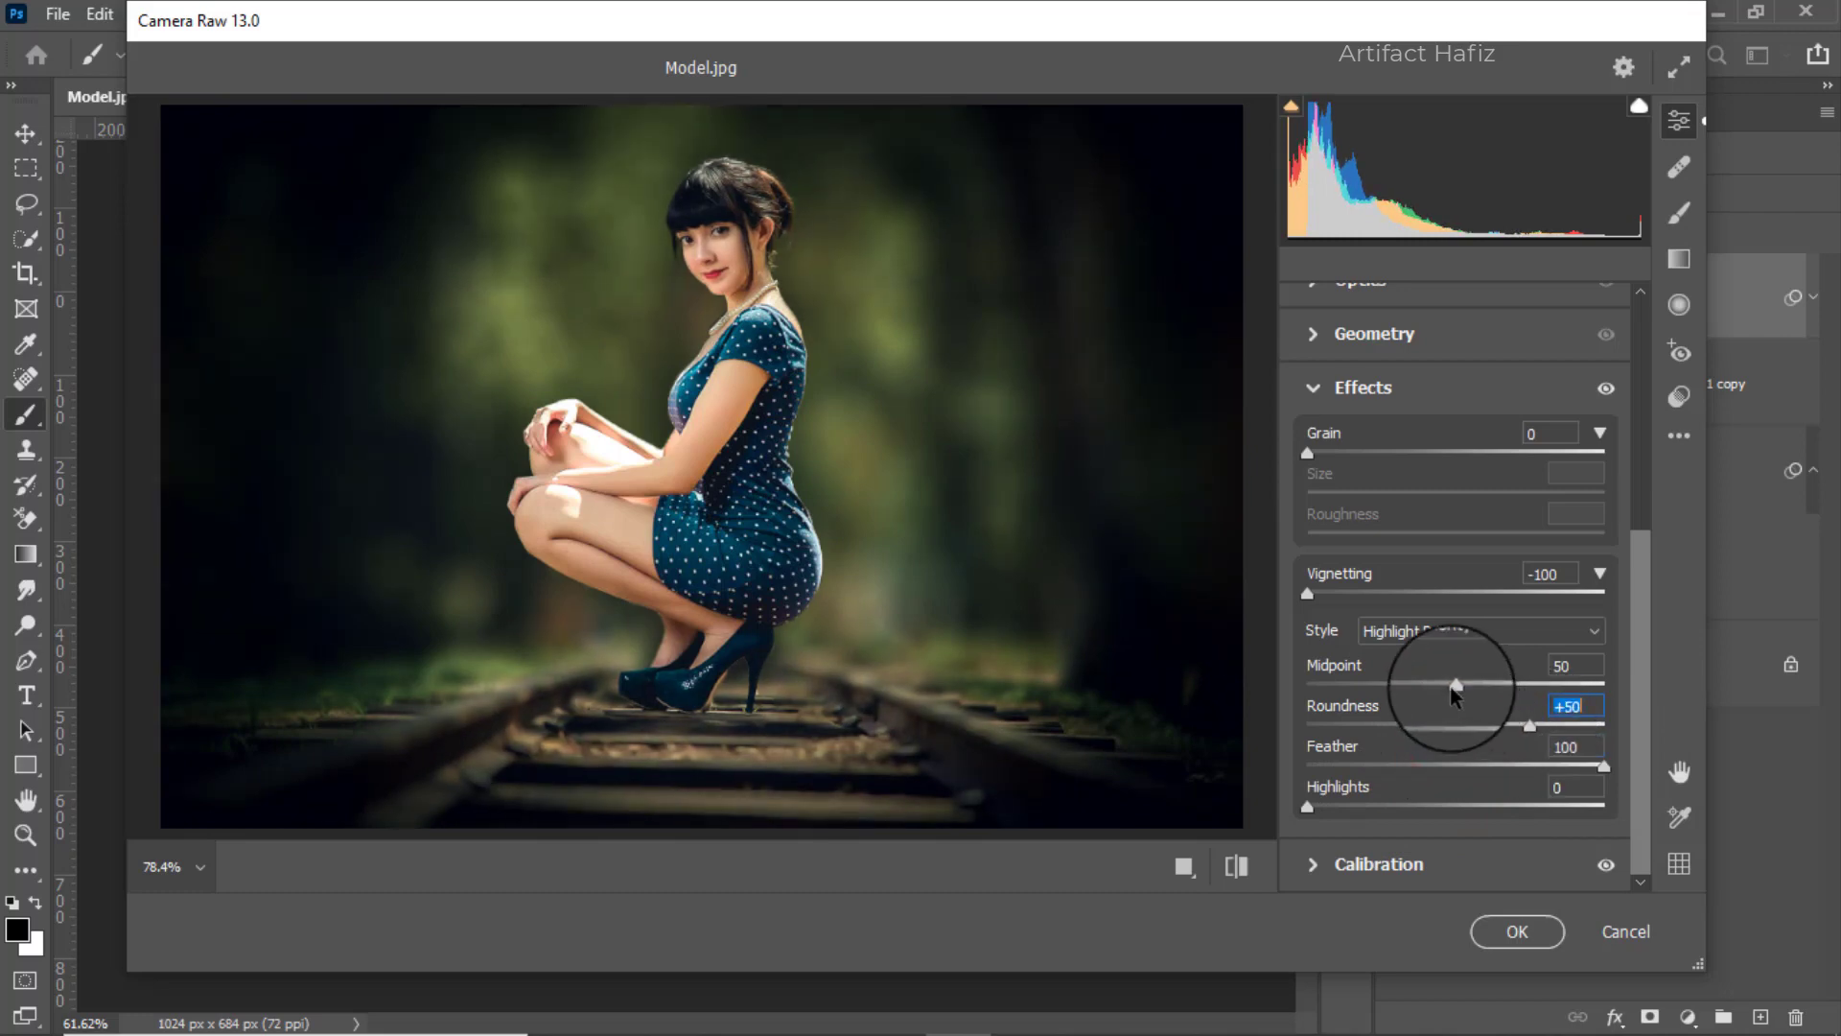
left_click_drag(1453, 684, 1408, 684)
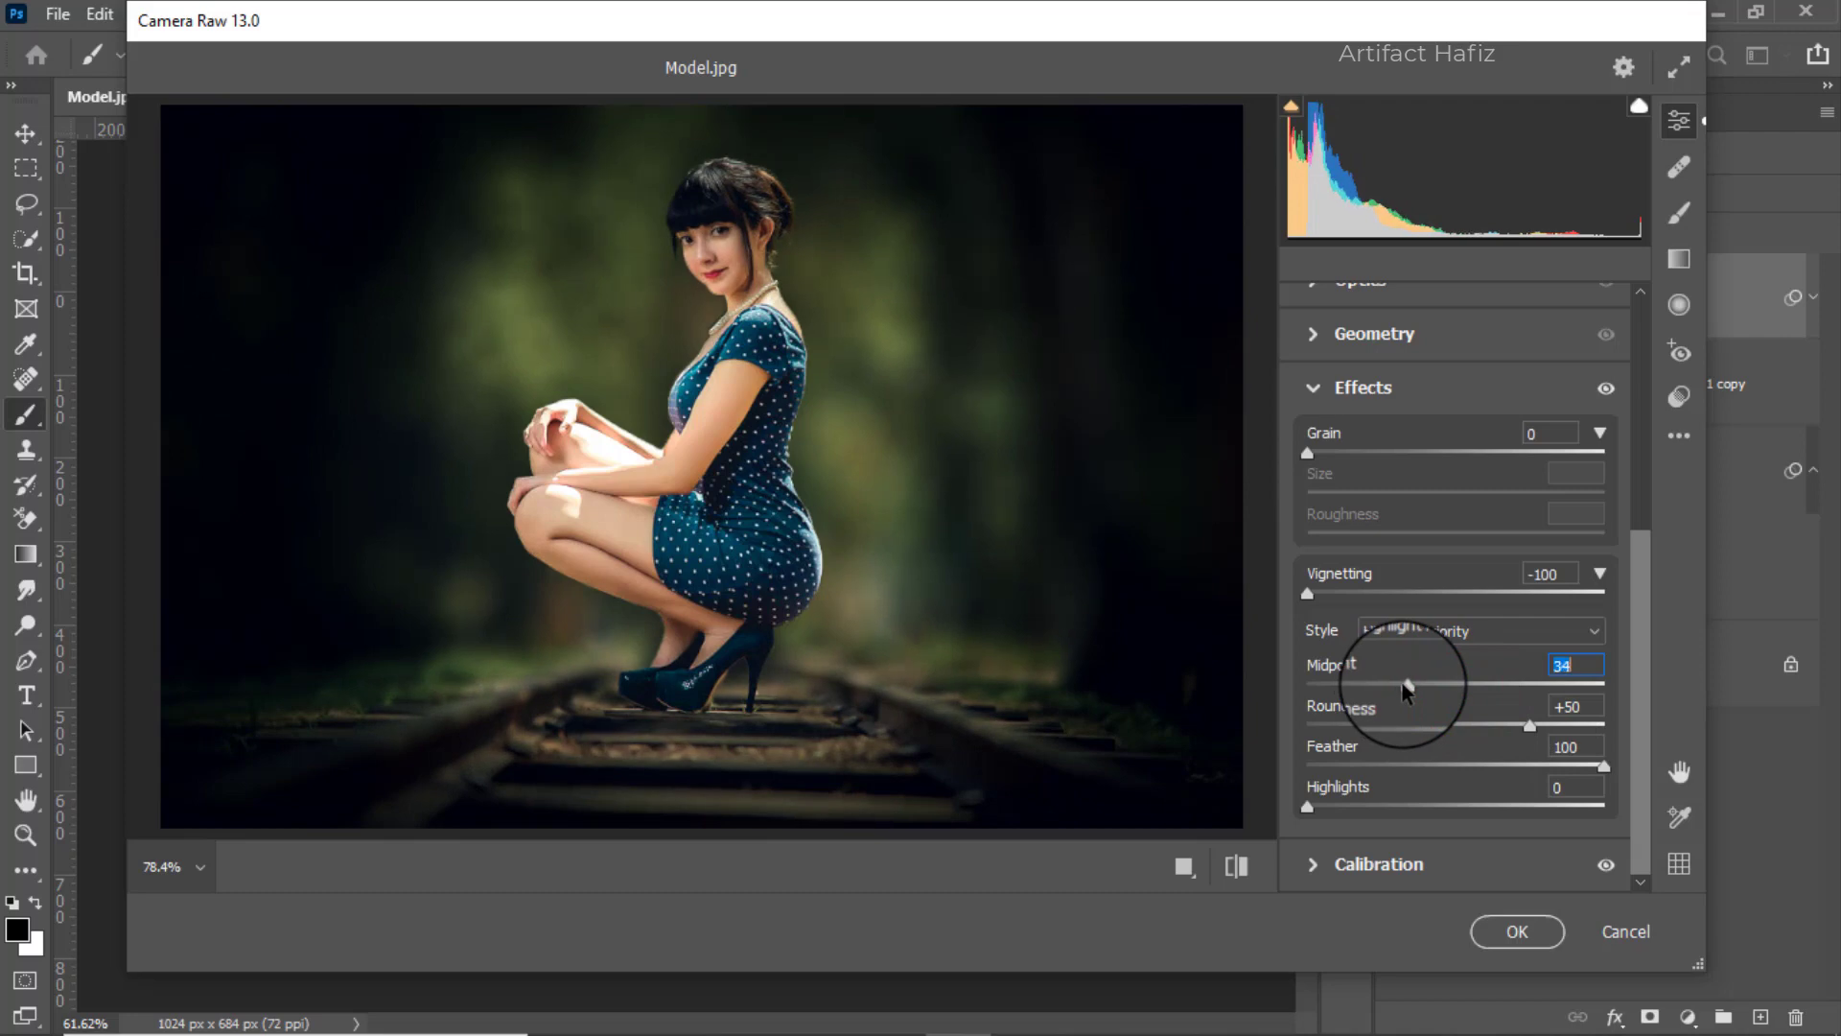
left_click_drag(1307, 593, 1435, 604)
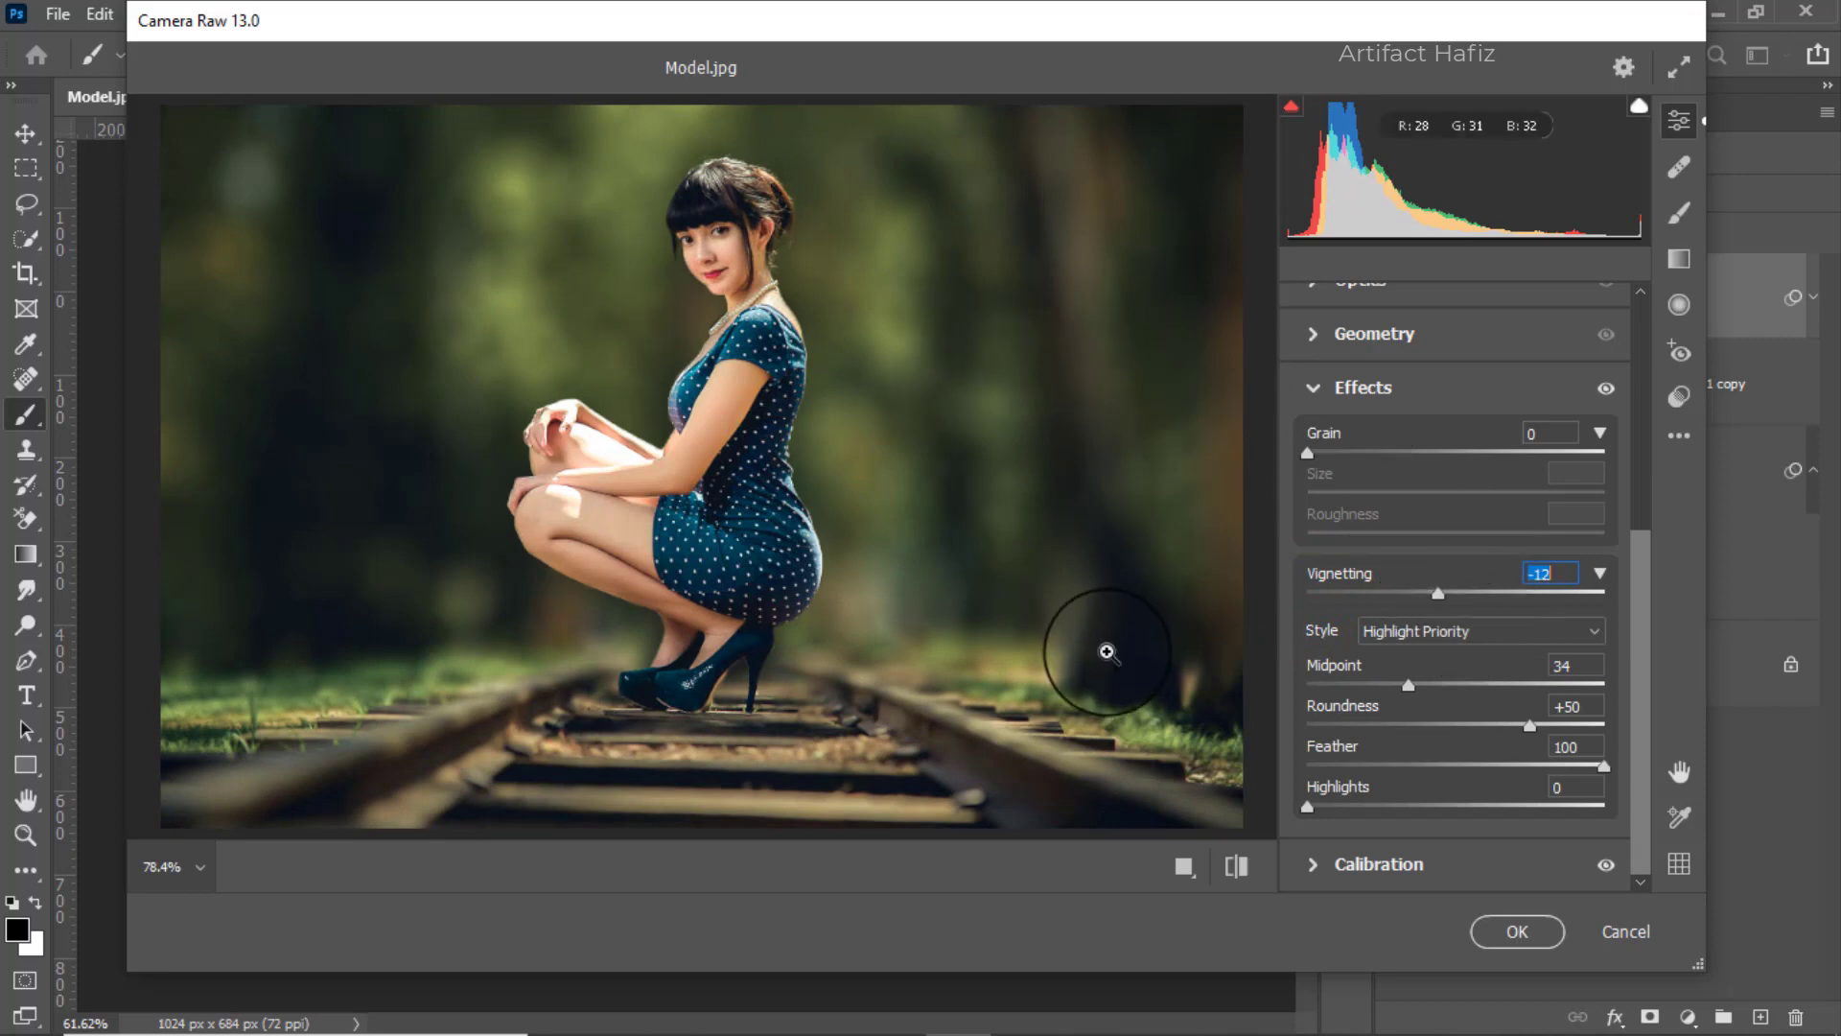
left_click(1515, 931)
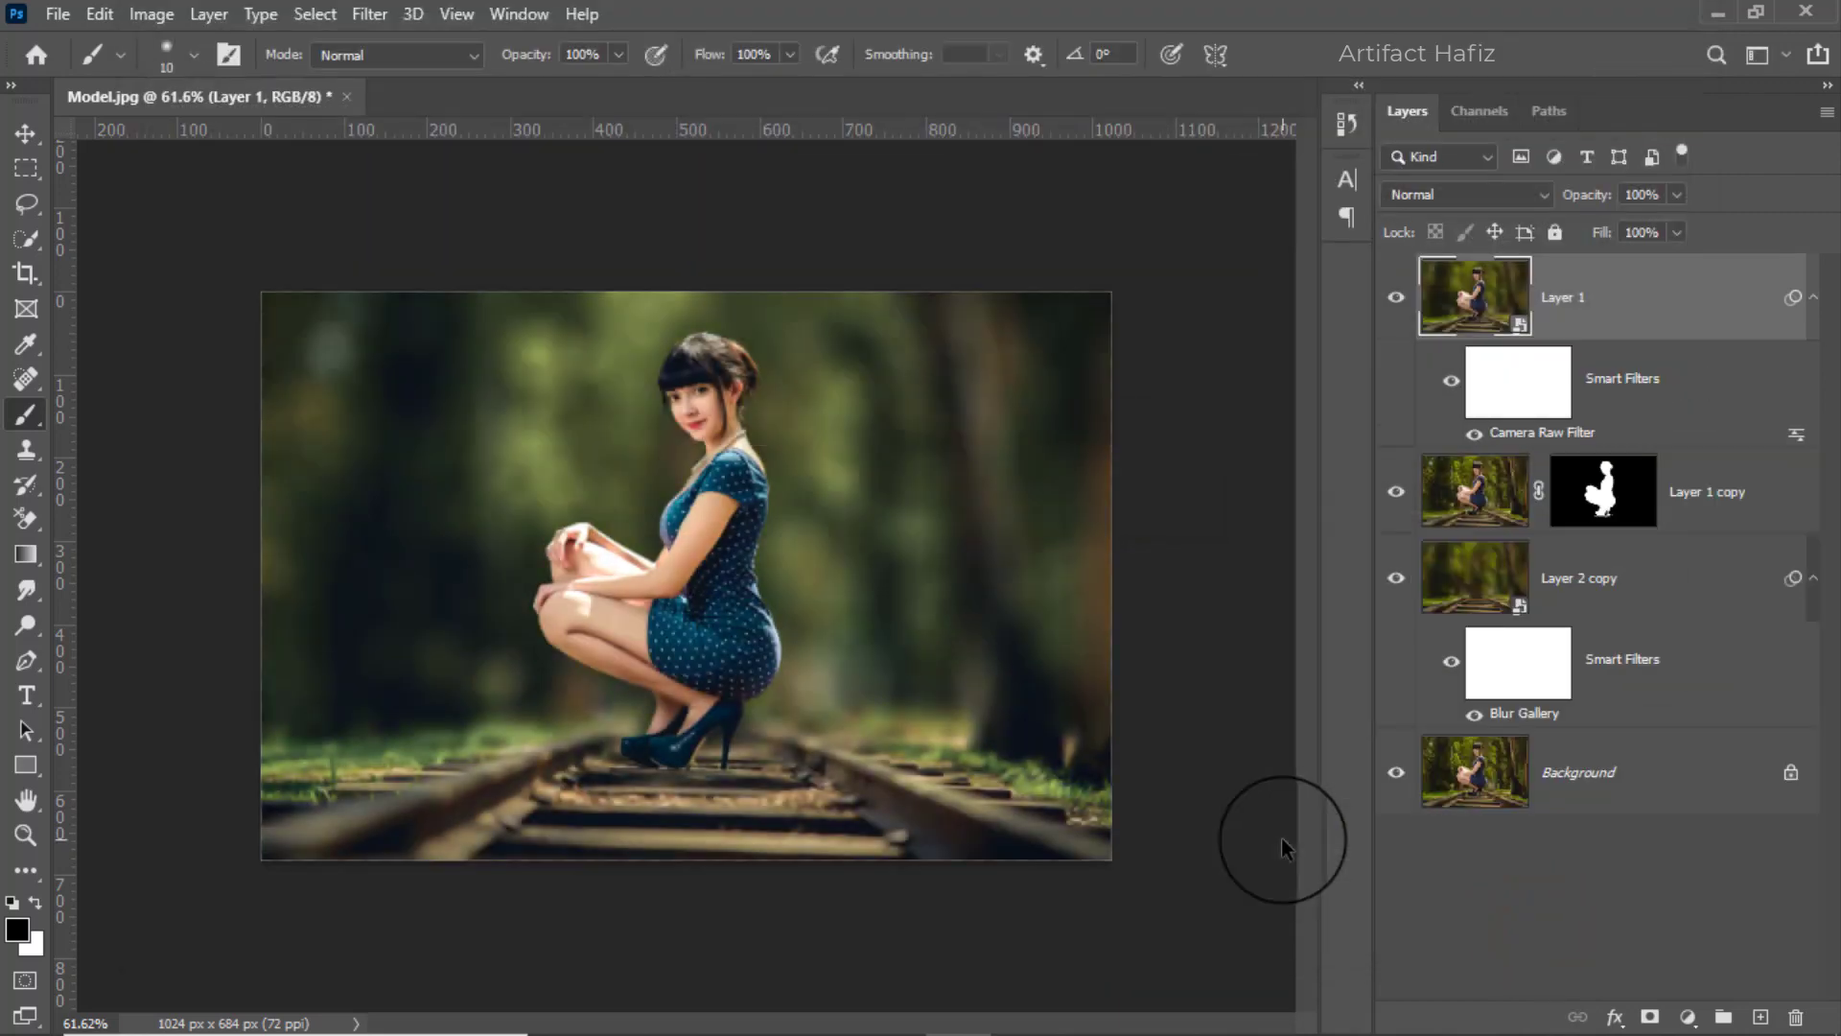
Compare the graded composite with the original photo by showing only the Background layer and restoring all layers.
scroll(783, 681, "up", 3)
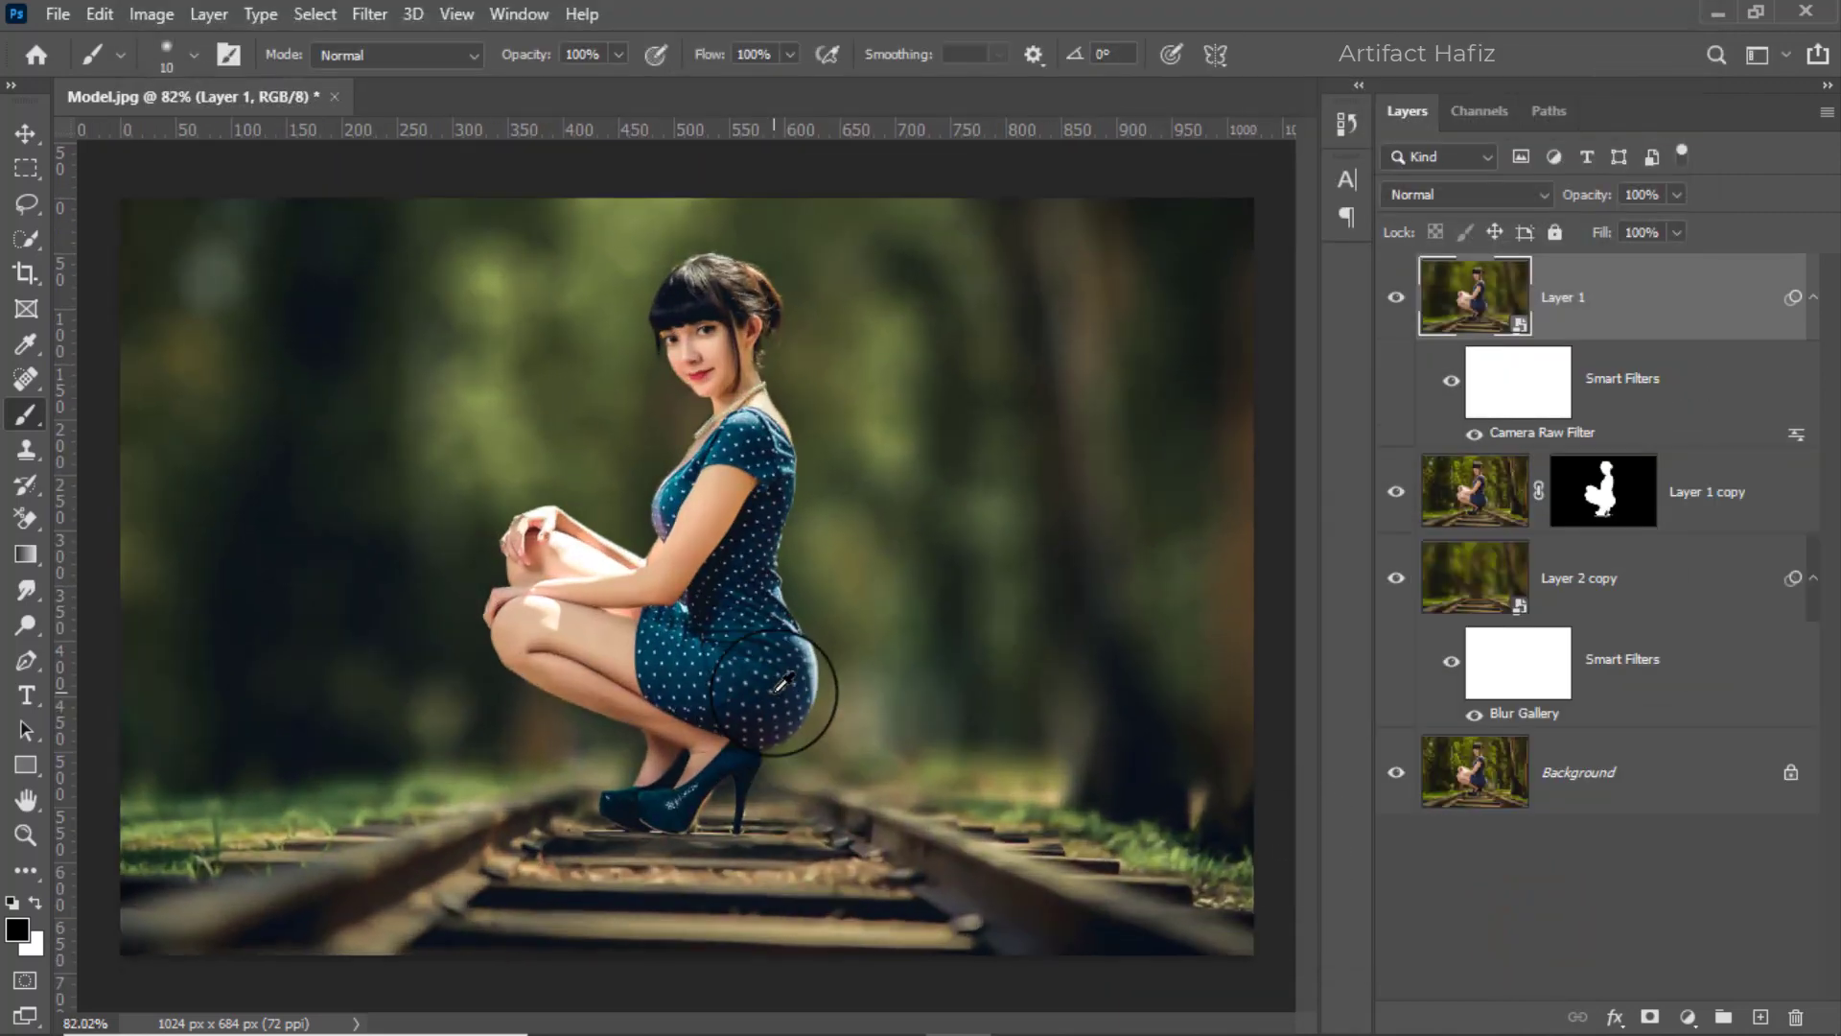
left_click(1396, 772, "alt")
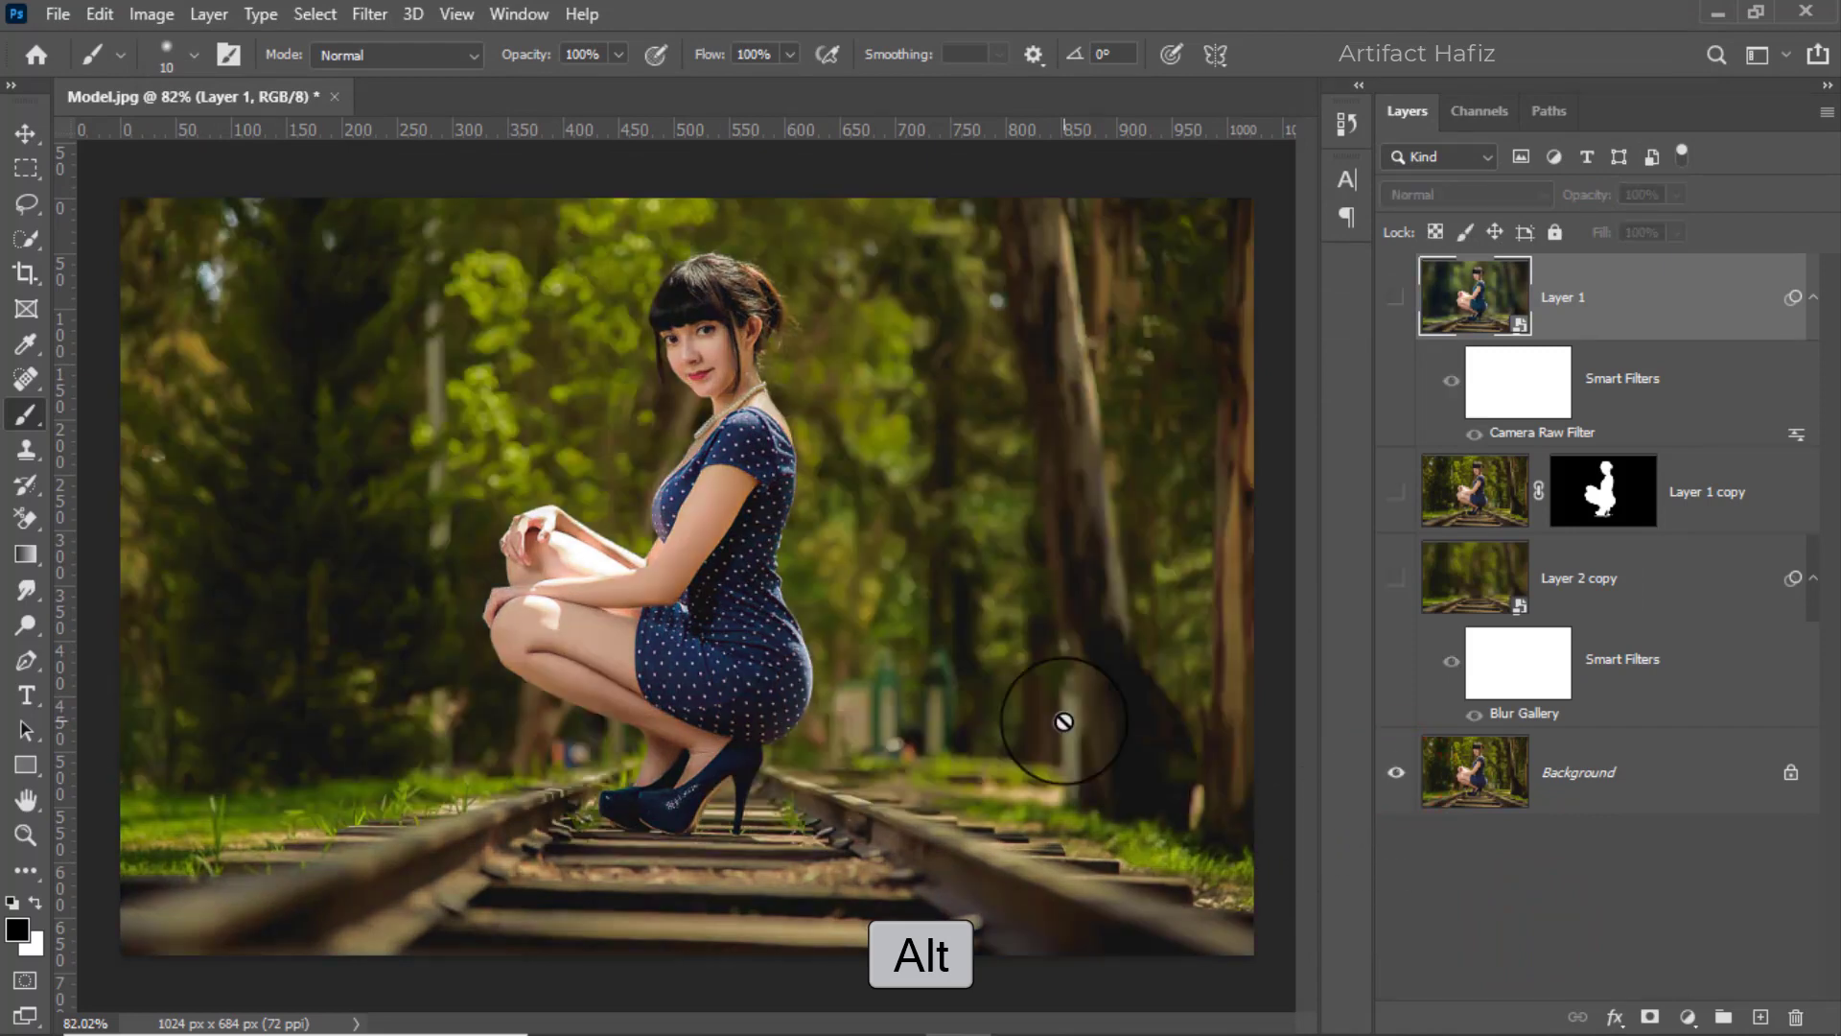
left_click(1398, 773, "alt")
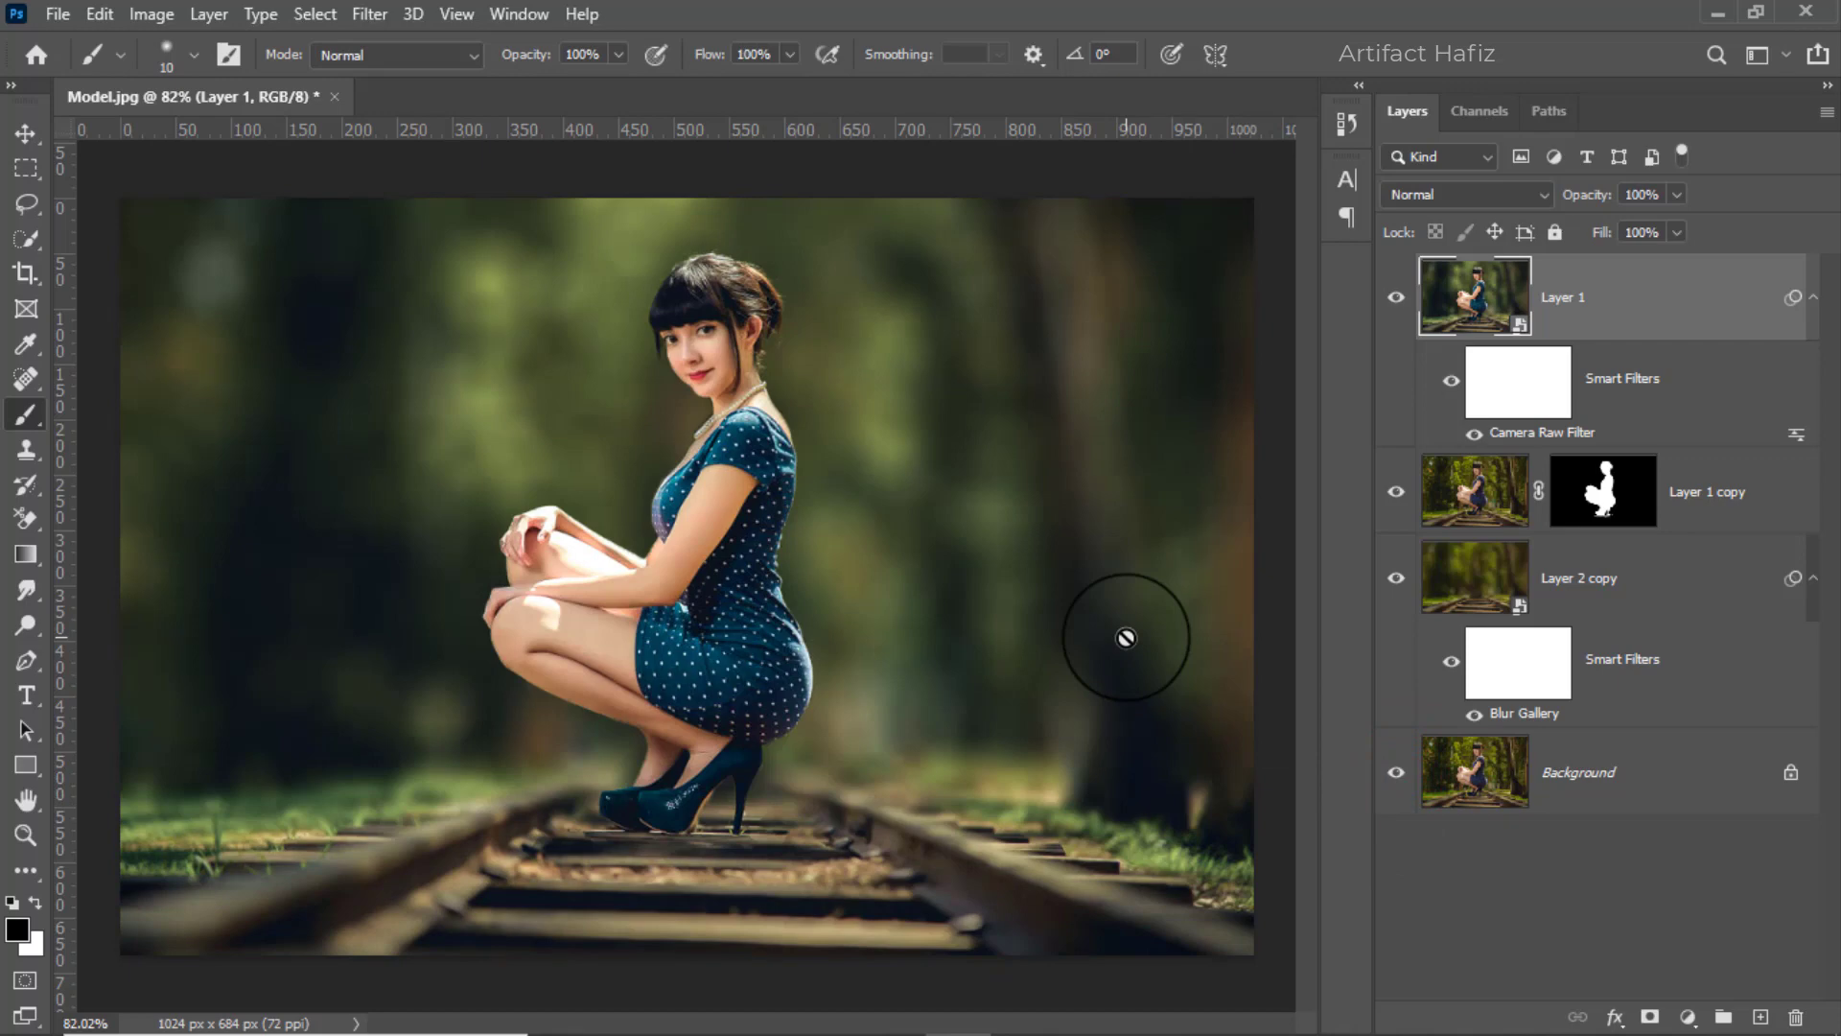